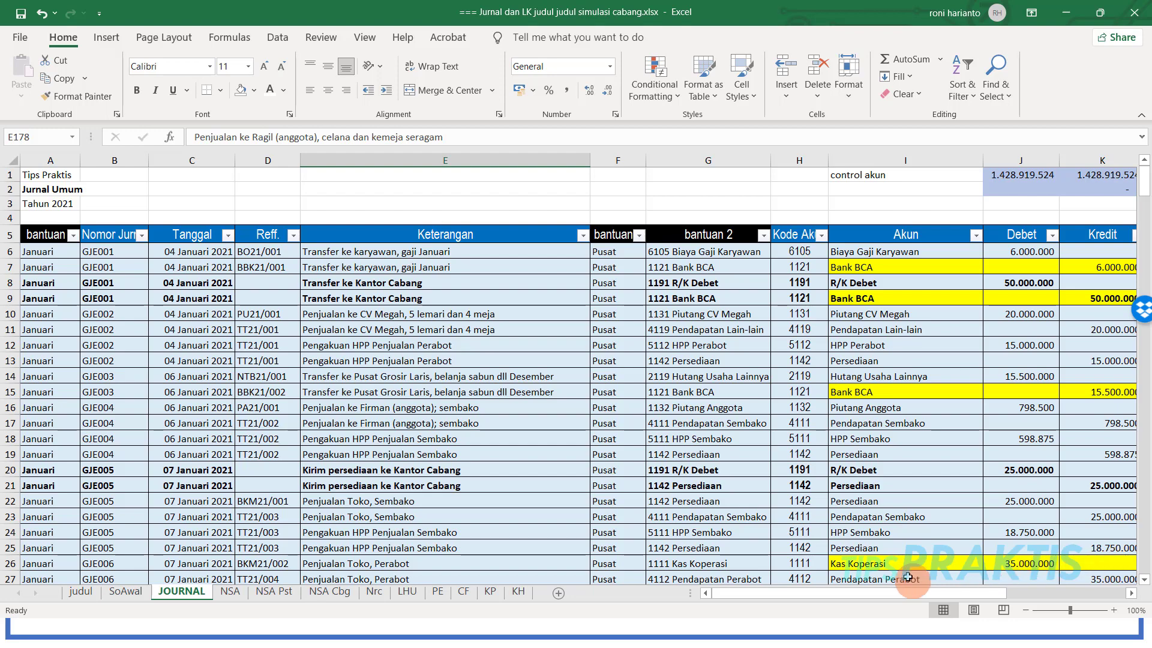
Step: Review the simulation workbook's trial balance sheets (NSA, NSA Pst, NSA Cbg) and its Nrc, LHU and PE reports, including the R/K lines
click(228, 592)
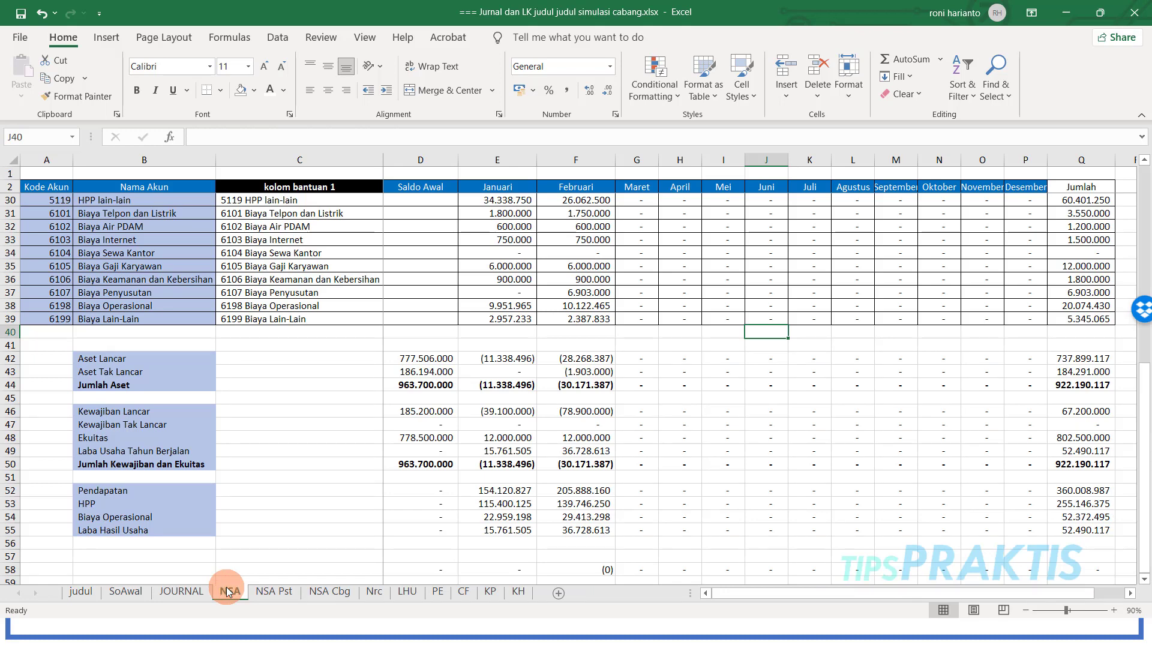
click(271, 594)
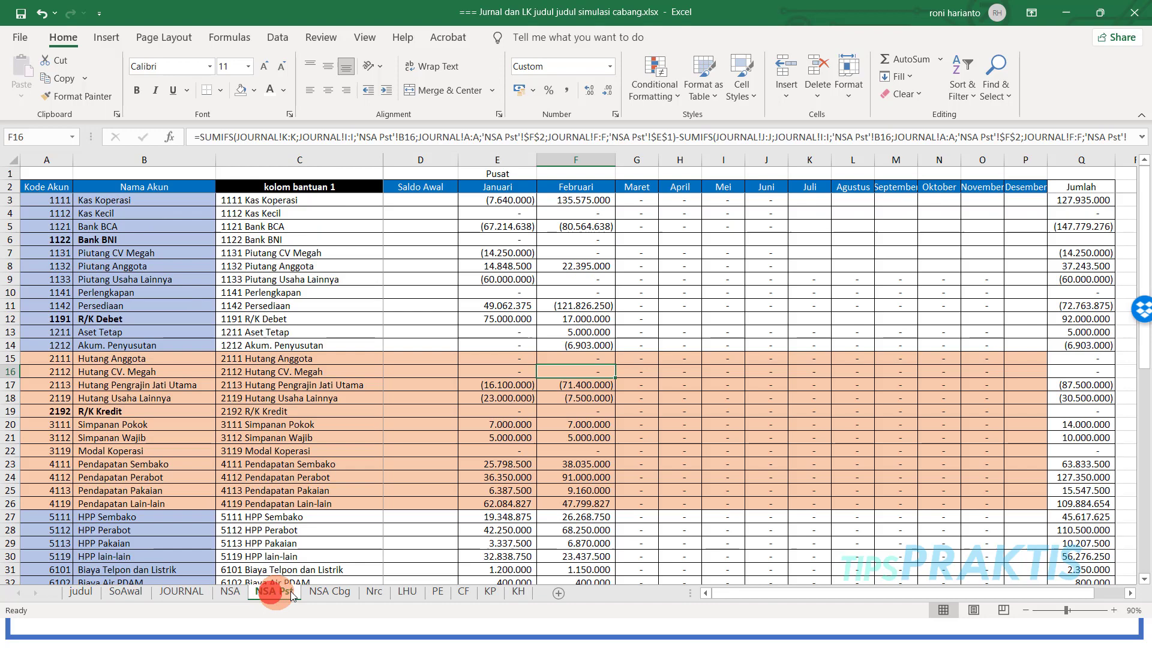
click(338, 592)
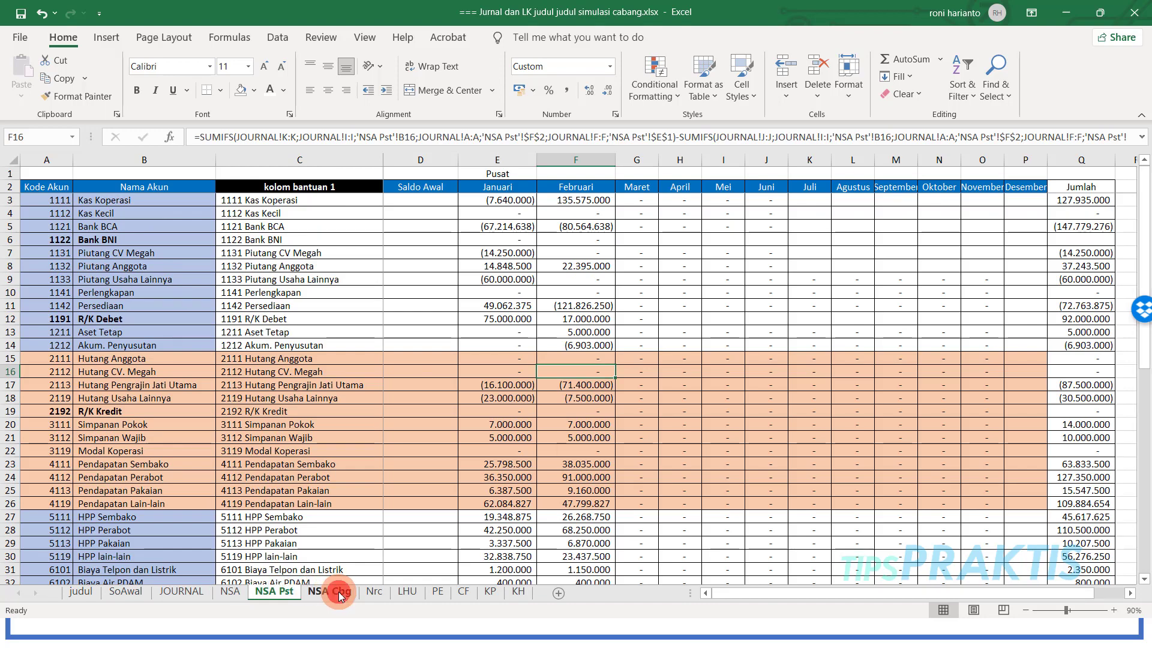
click(234, 593)
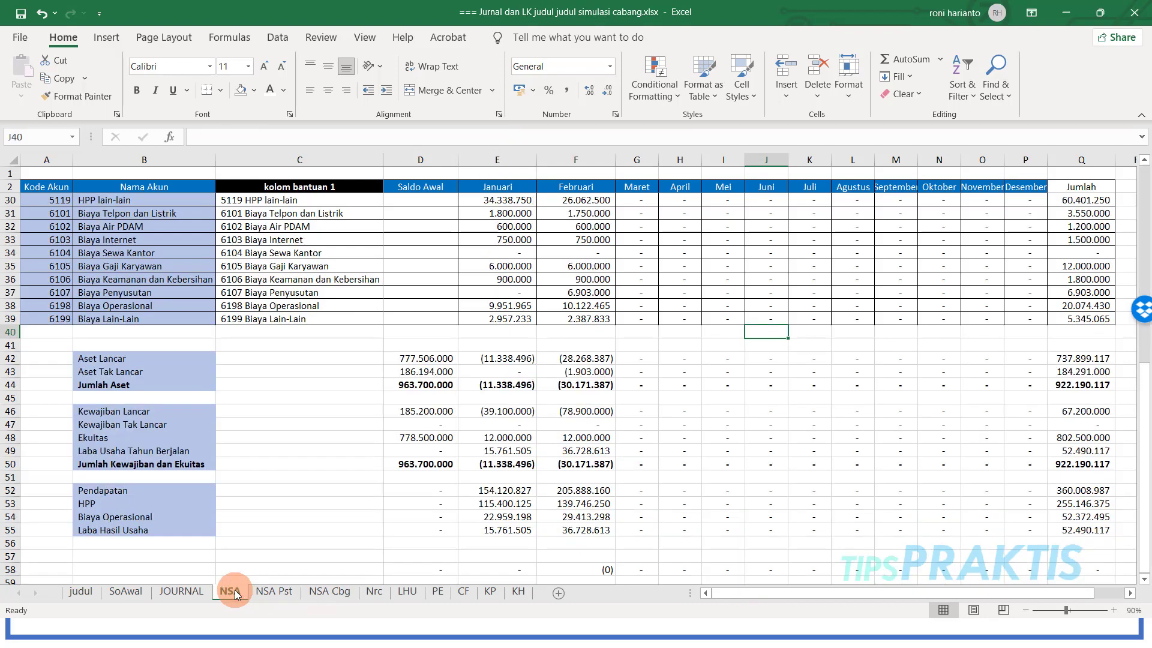
click(372, 593)
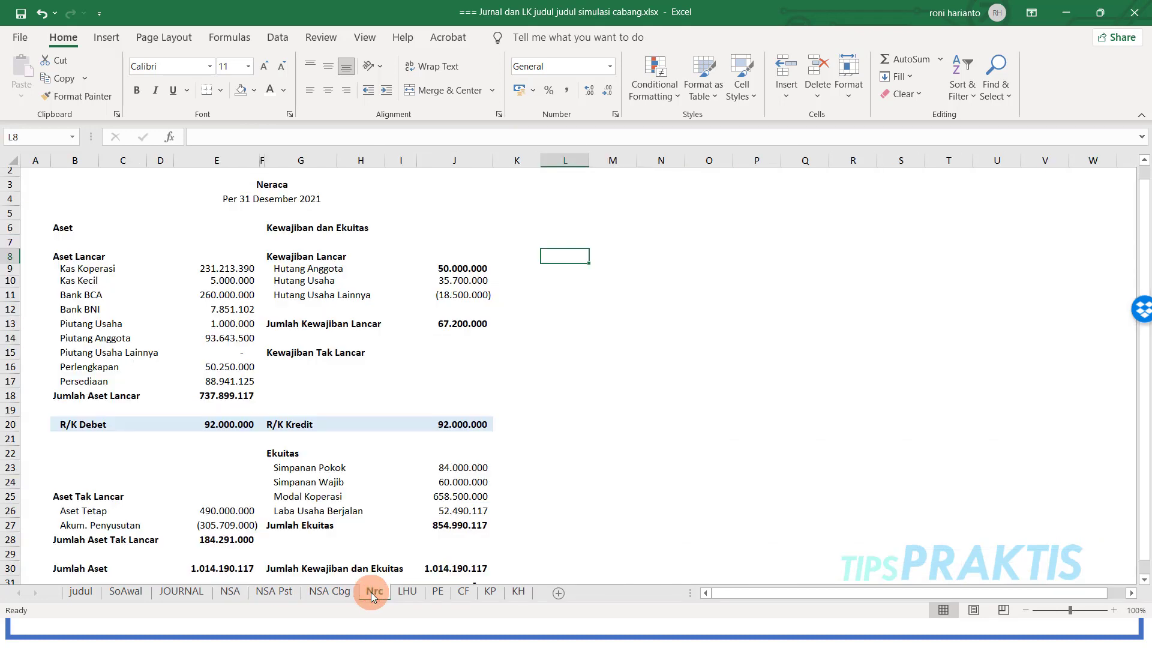
click(410, 592)
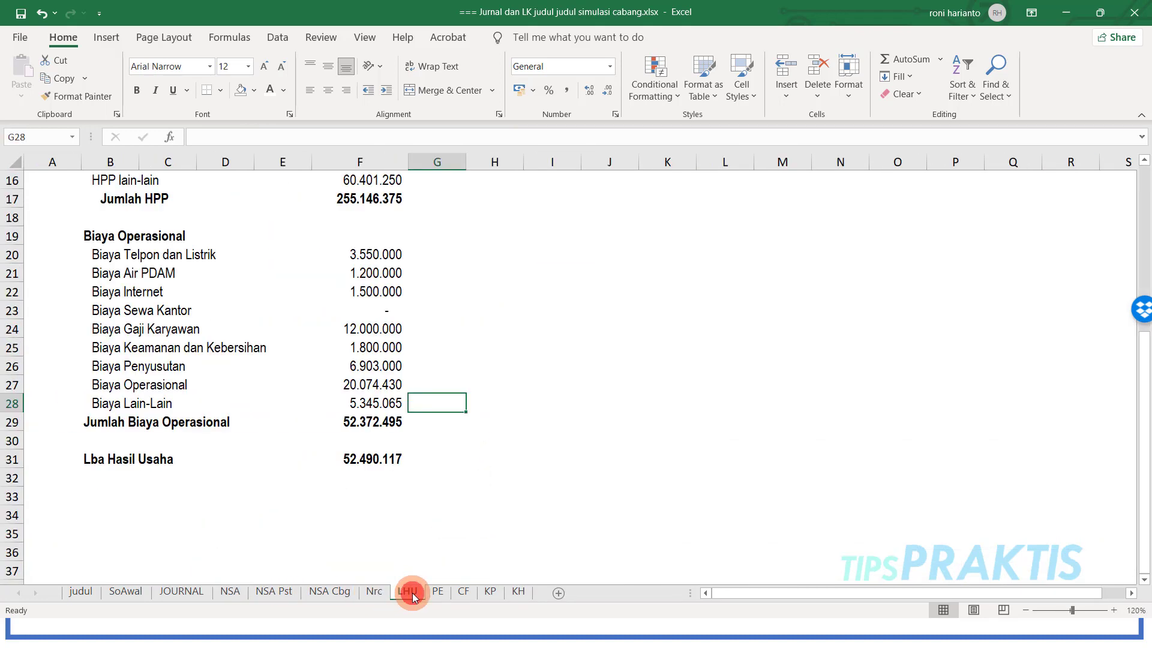
click(439, 593)
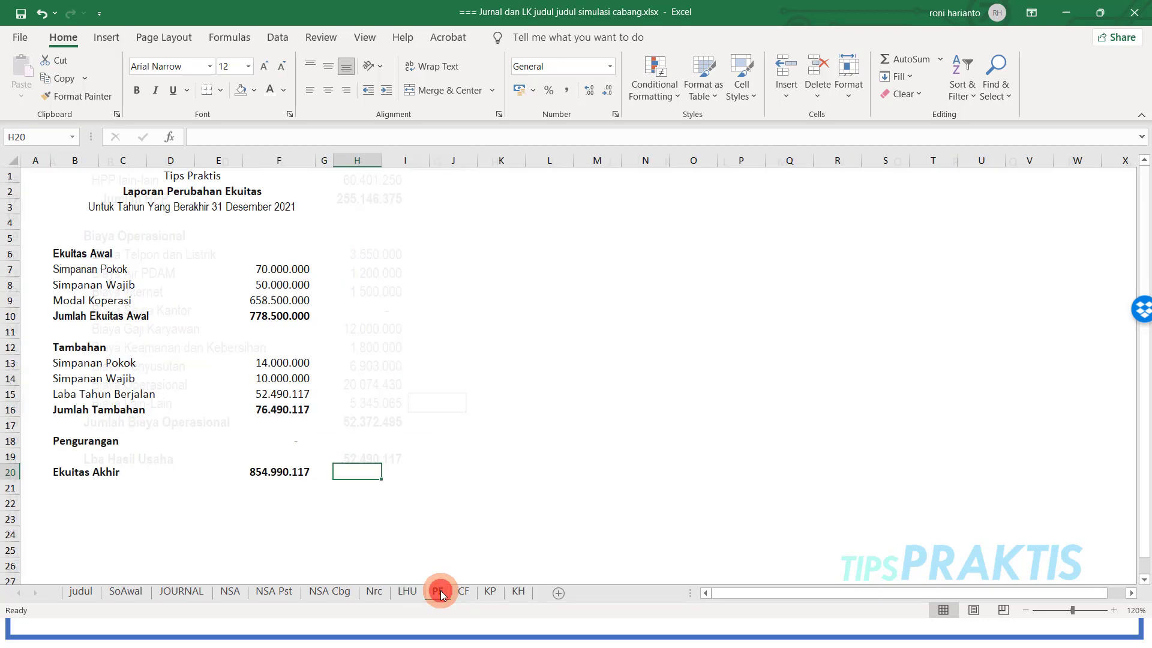
click(373, 593)
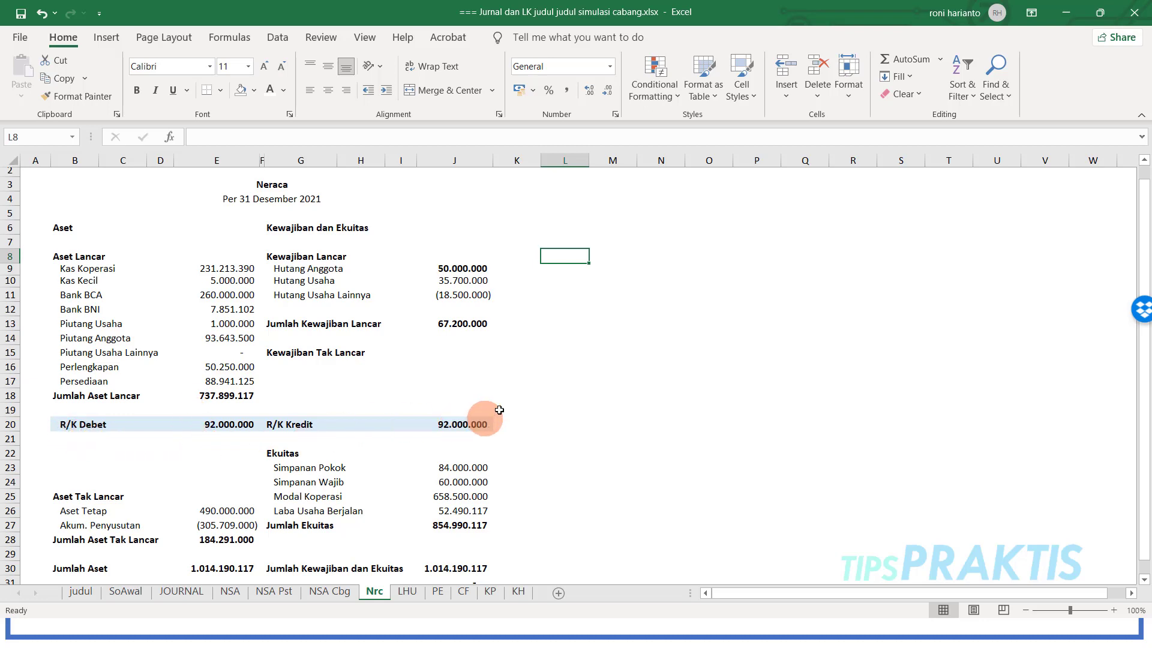
scroll(420, 390, down, 2)
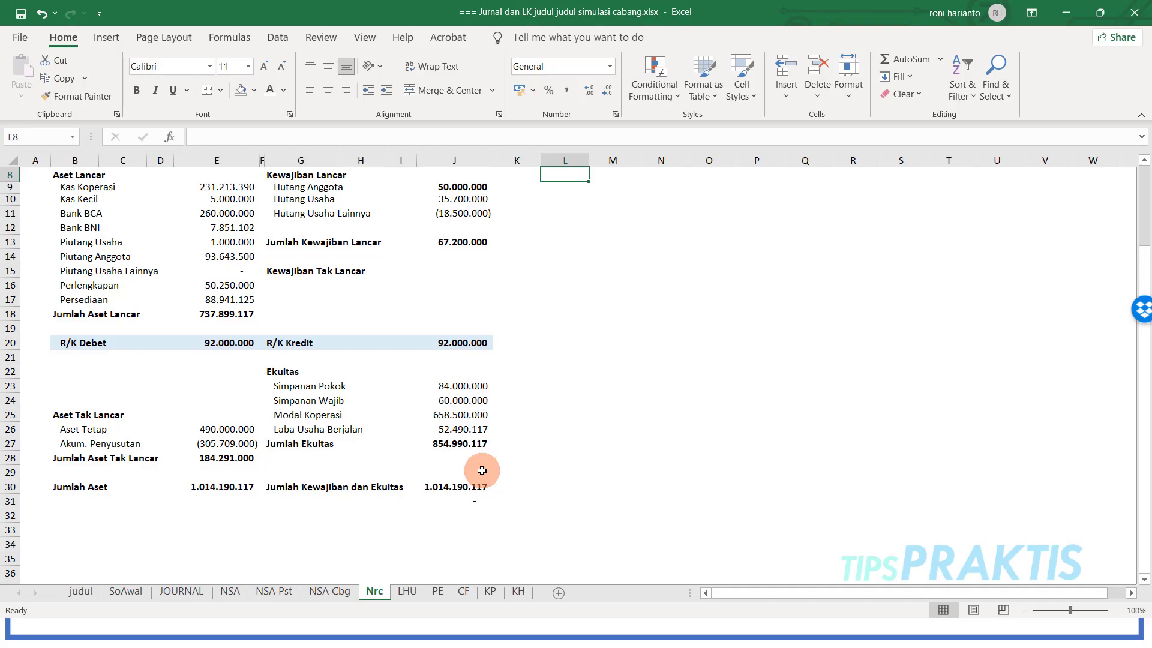
scroll(482, 471, up, 2)
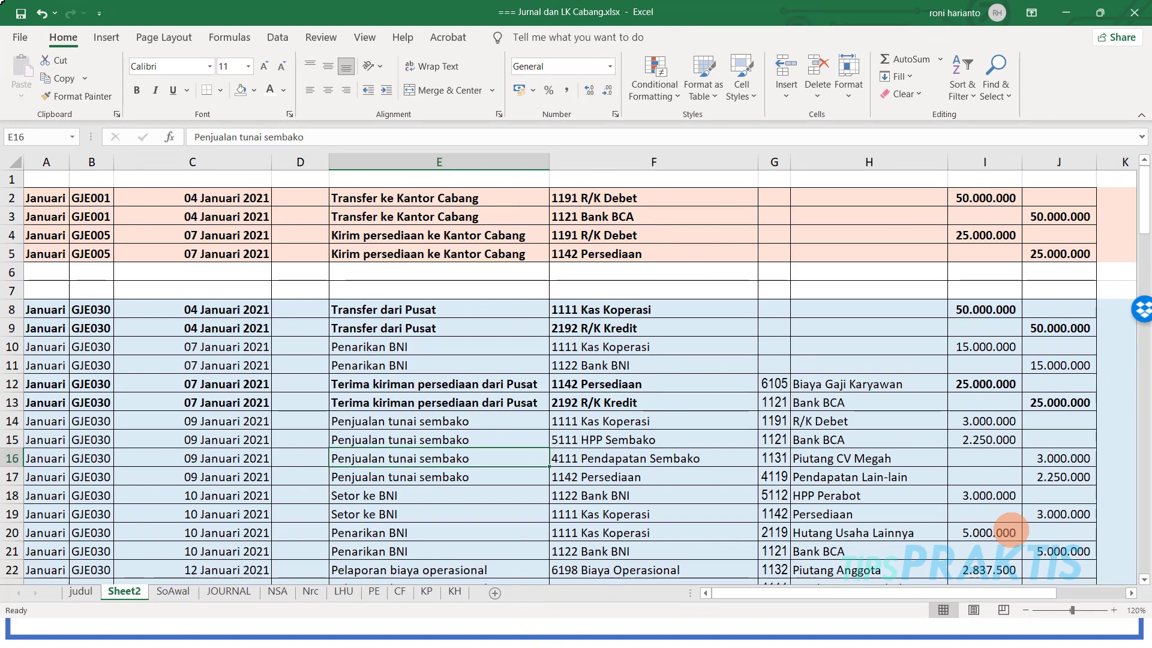
Step: In the Jurnal dan LK Cabang workbook, examine the head-office and branch transactions on Sheet2, including the R/K Debet, R/K Kredit and Bank BNI accounts
click(1010, 530)
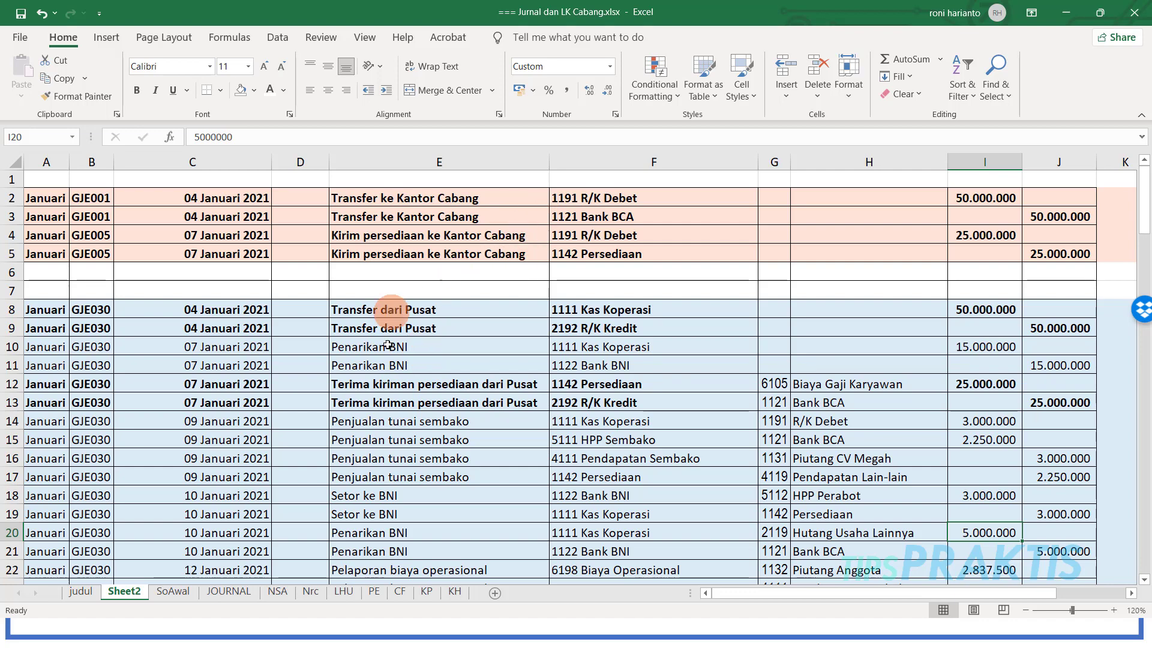
scroll(386, 359, down, 11)
scroll(387, 358, down, 9)
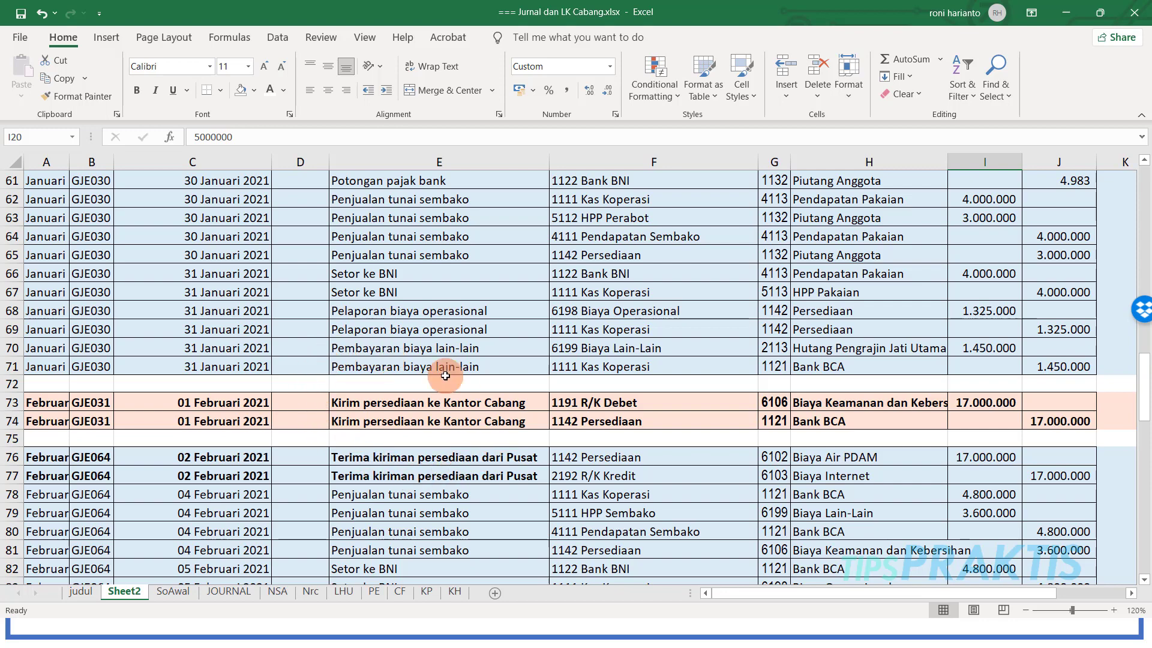
scroll(445, 375, up, 14)
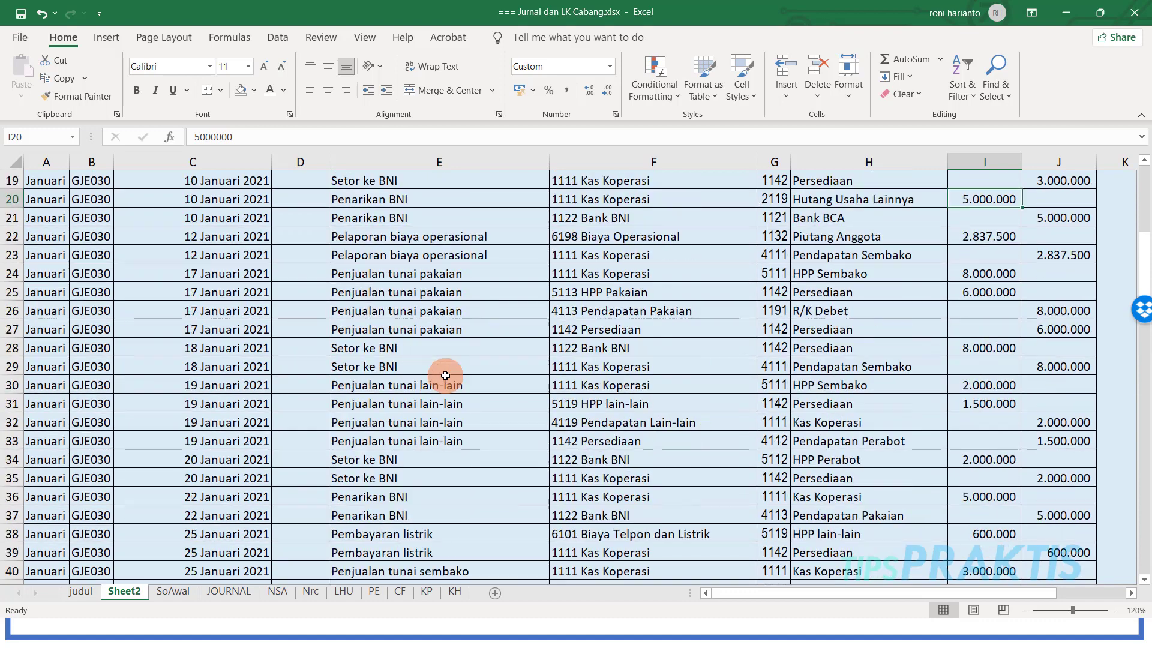
scroll(446, 375, up, 6)
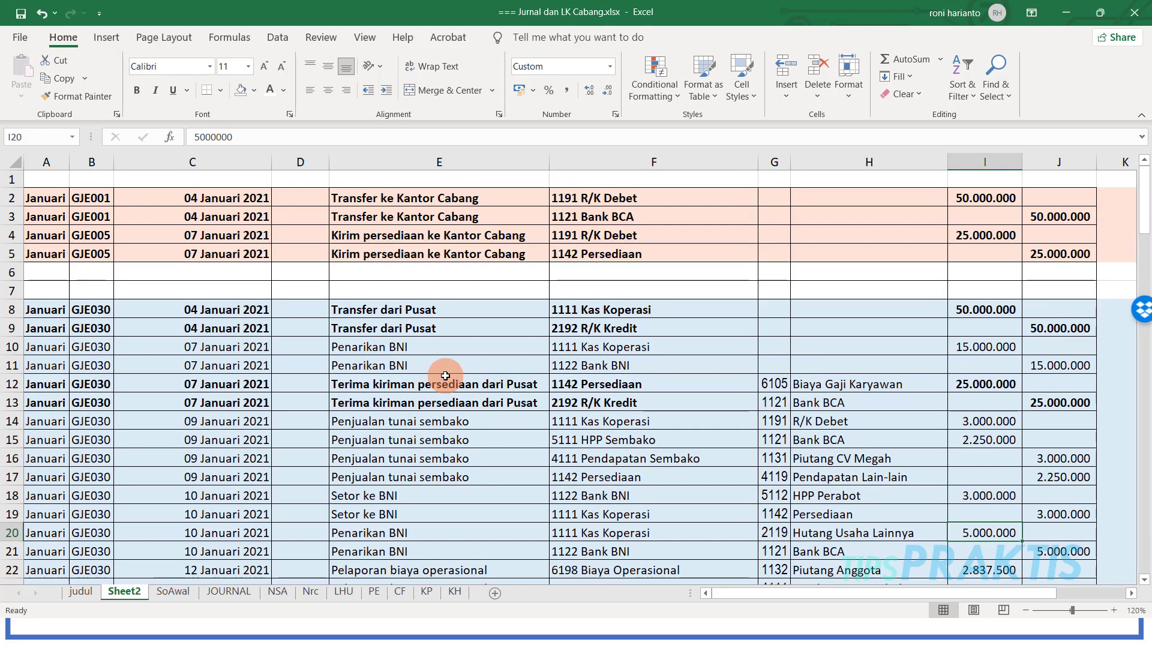
click(569, 199)
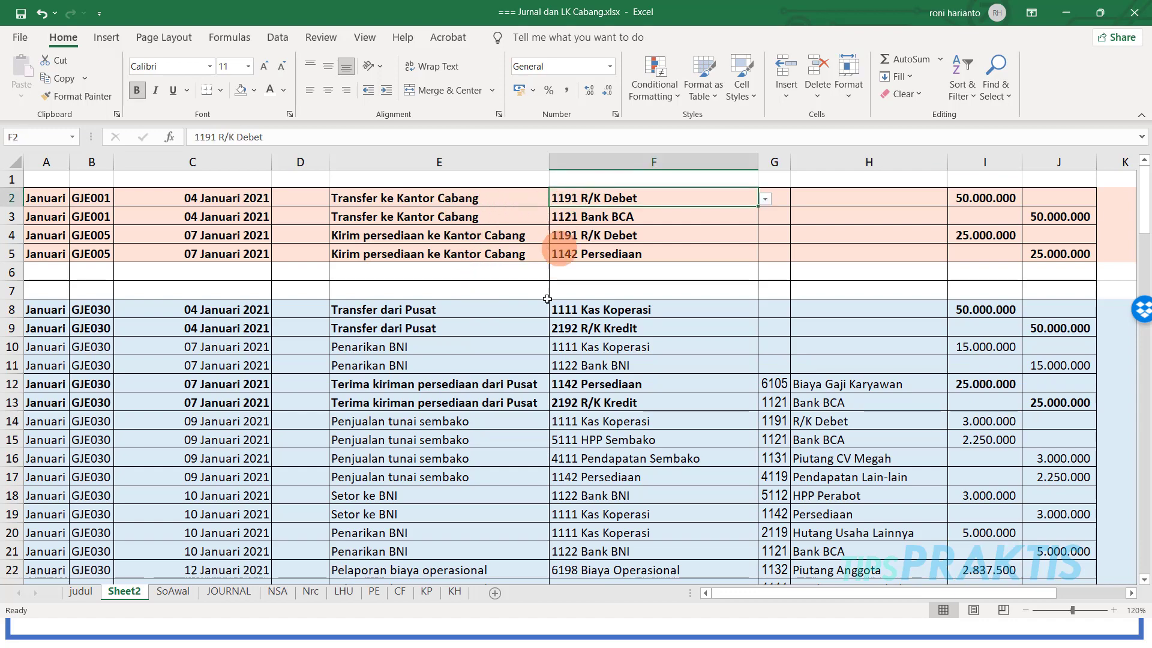
click(575, 330)
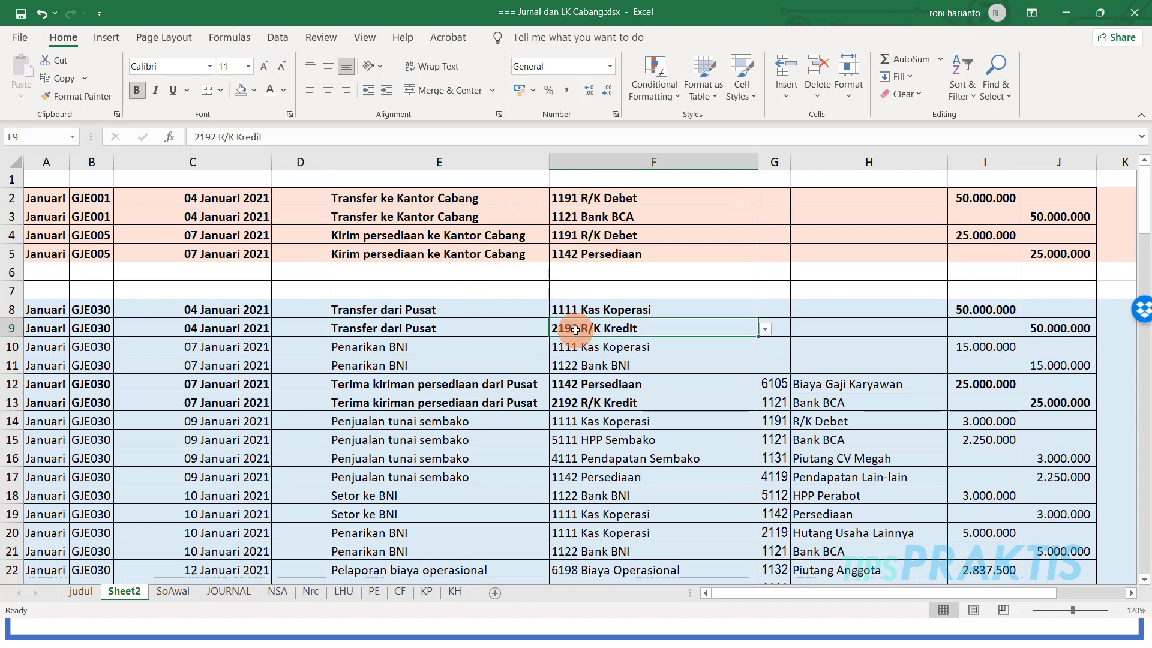
click(590, 363)
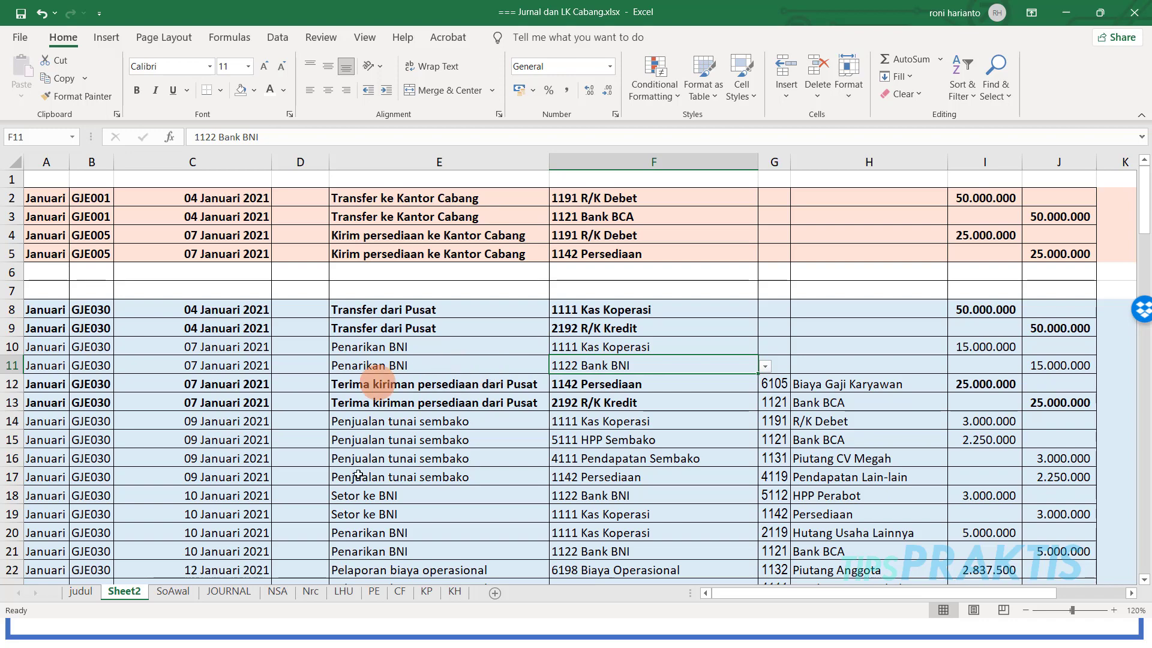
Step: On the NSA sheet, insert a blank row above each of the accounts 1131 Piutang CV Megah, 1211 Aset Tetap and 3111 Simpanan Pokok
click(277, 591)
scroll(132, 331, up, 9)
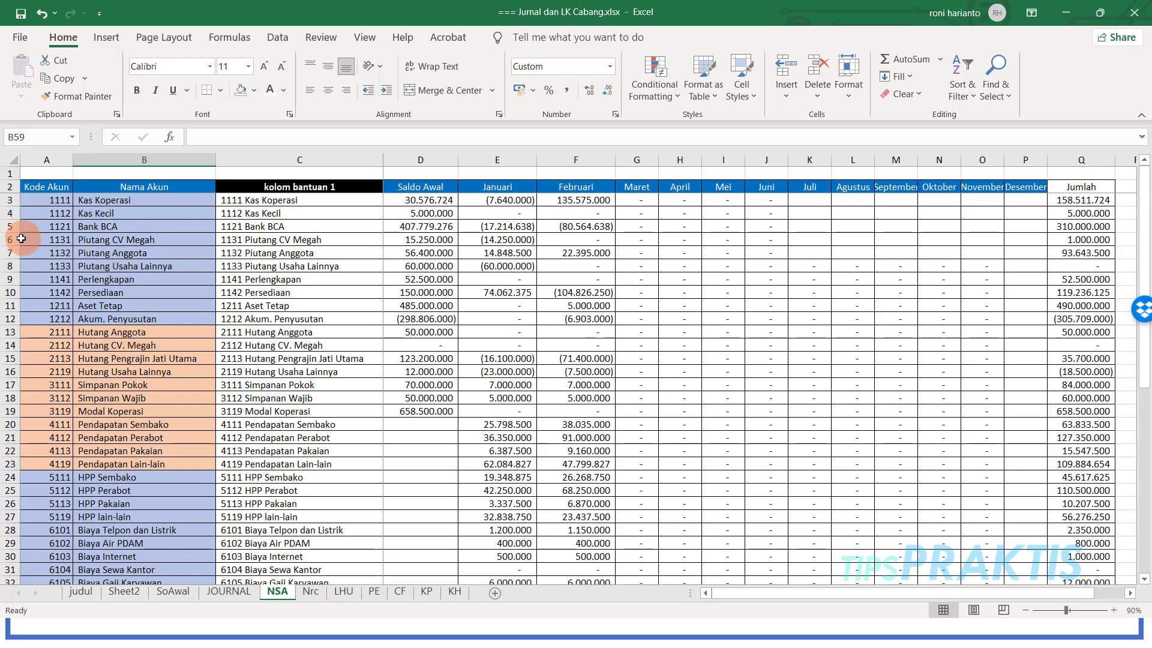
click(9, 239)
right_click(9, 239)
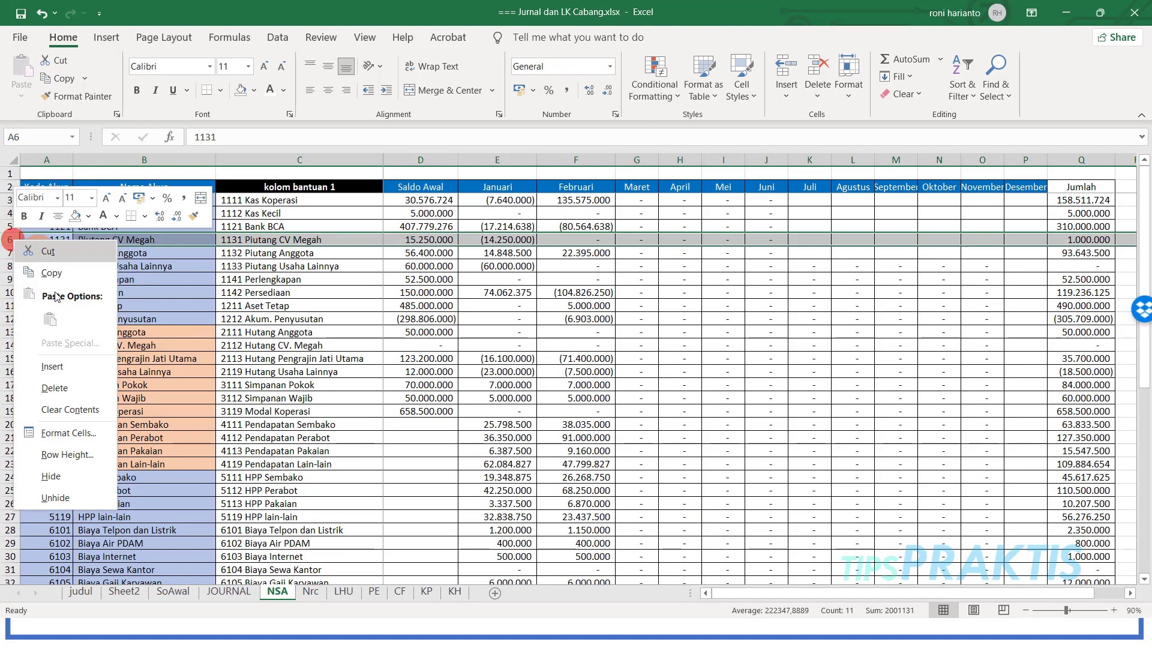
click(51, 363)
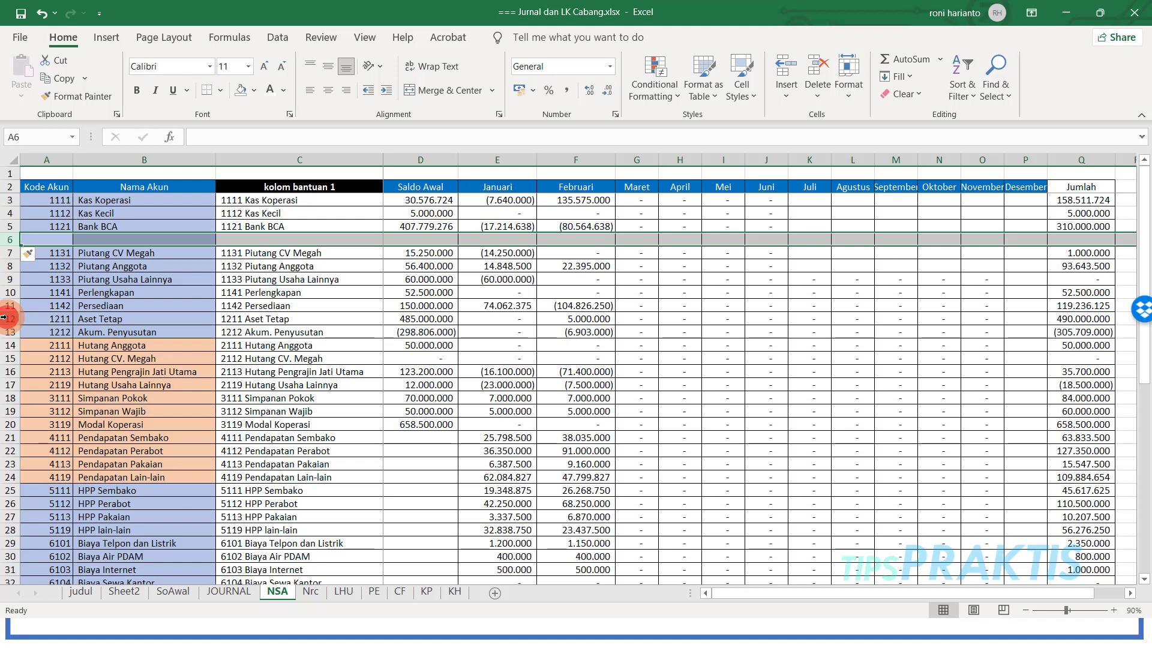
click(5, 319)
right_click(4, 318)
click(55, 444)
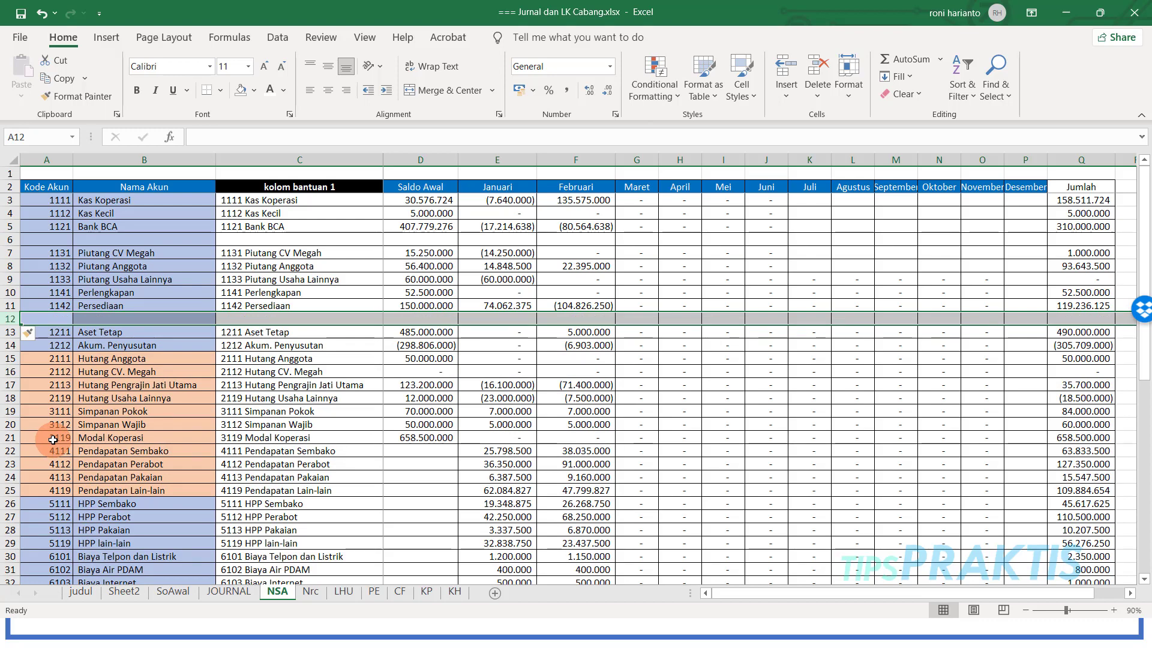
right_click(7, 411)
click(30, 273)
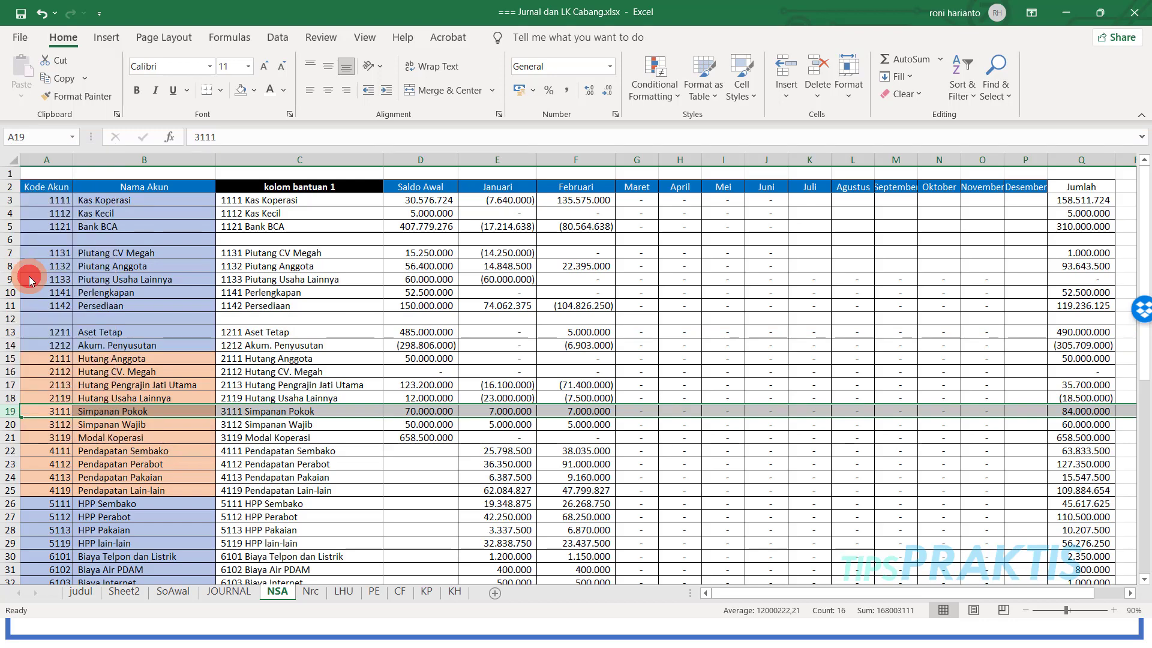
Step: Fill the blank row below Bank BCA with account code 1122 and account name "Bnak BNI"
click(63, 236)
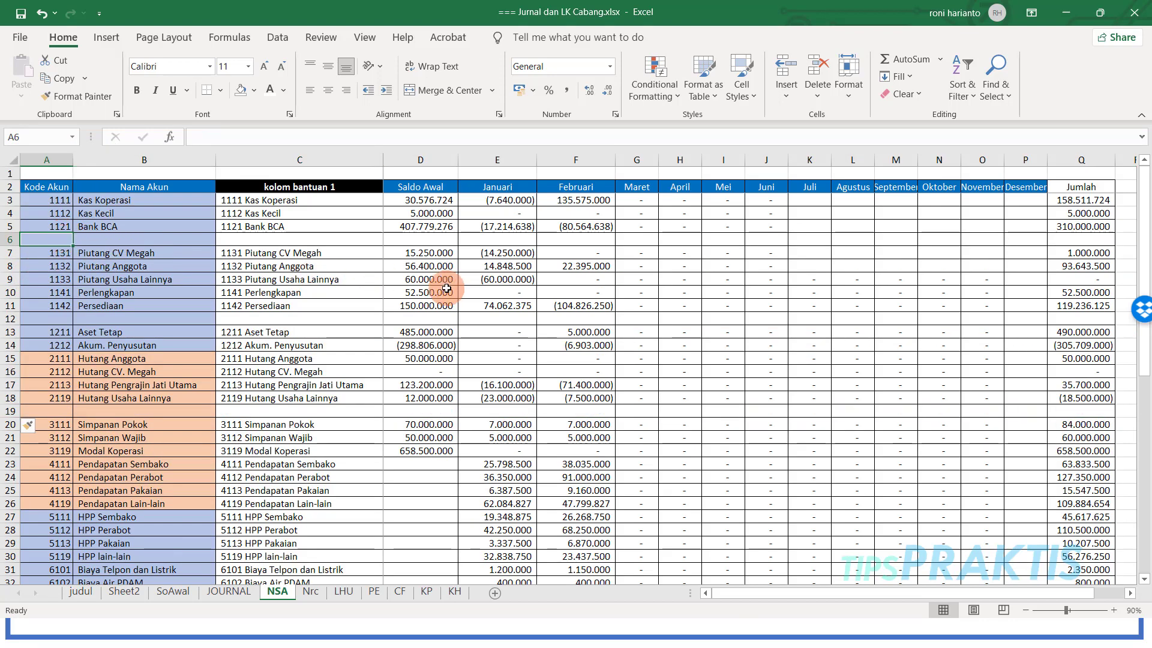
text(1122)
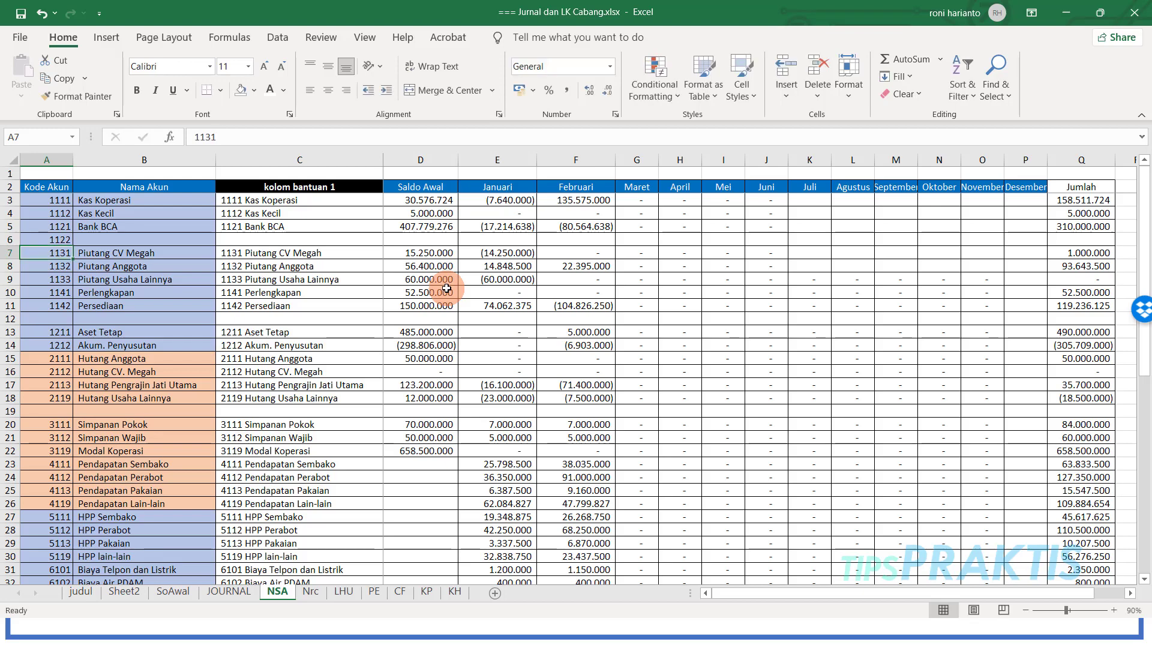
key(Right)
text(Bn)
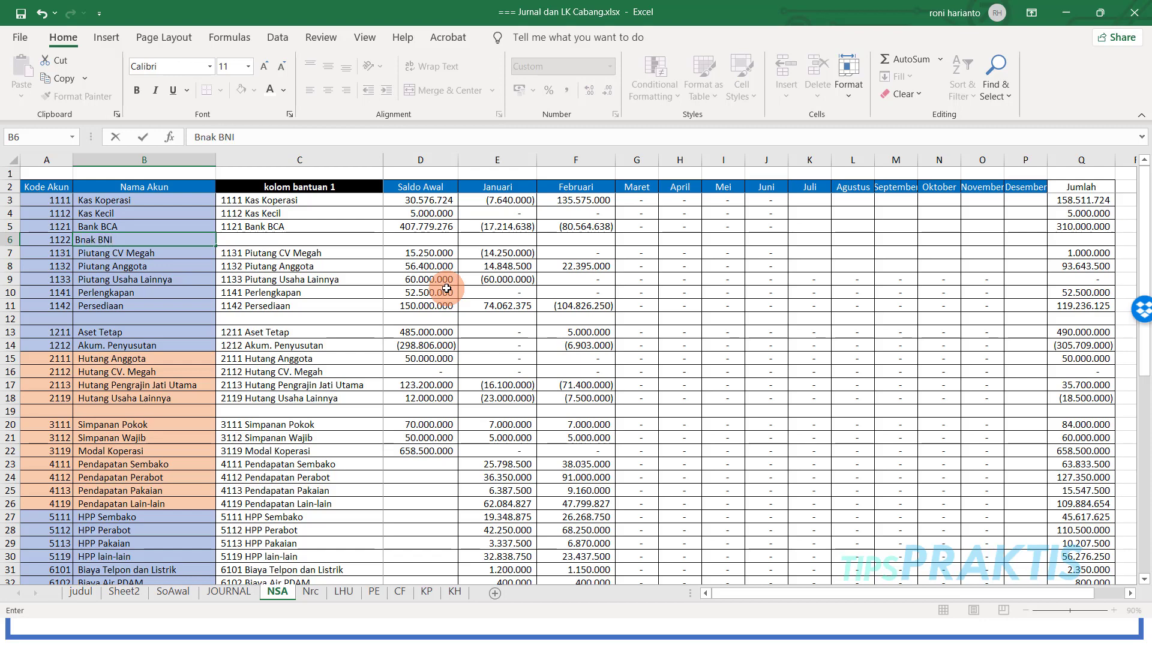
text(ak BNI)
key(Return)
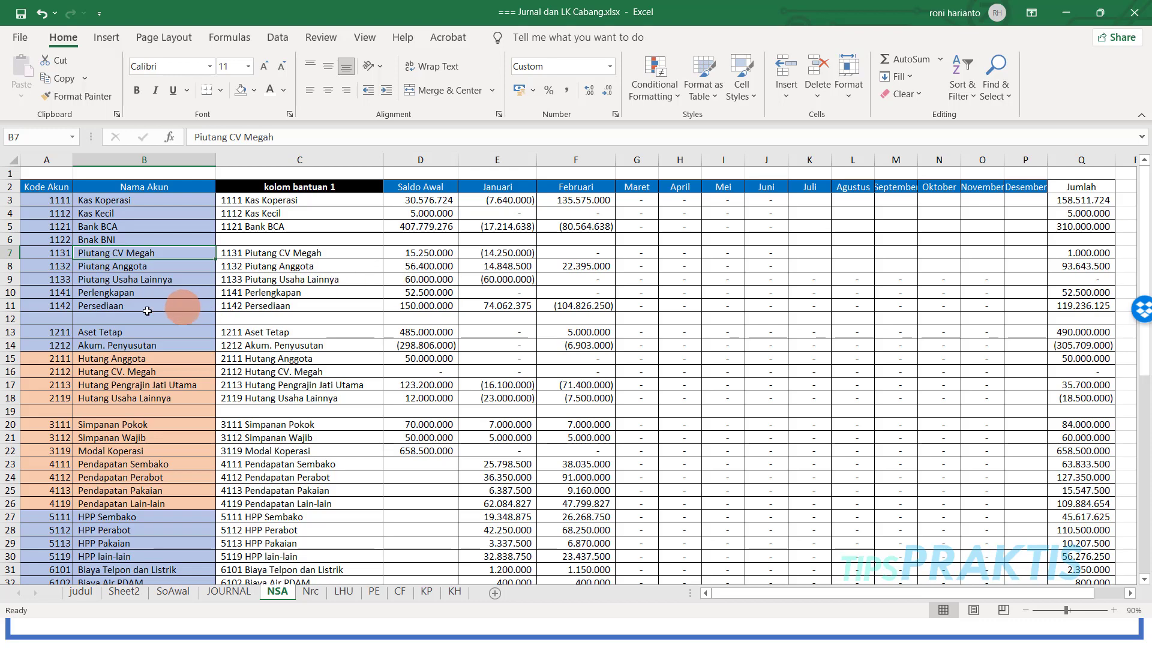
Step: Fill the blank row below Persediaan with account code 1191 and account name "R/K Debet"
click(60, 316)
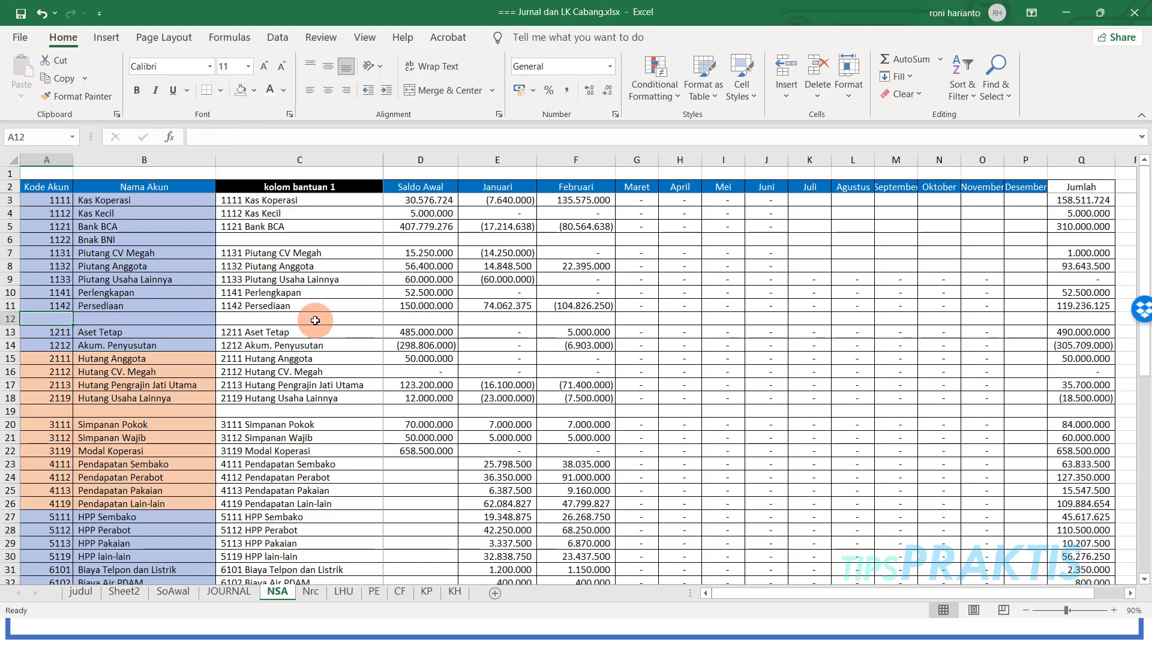
text(1)
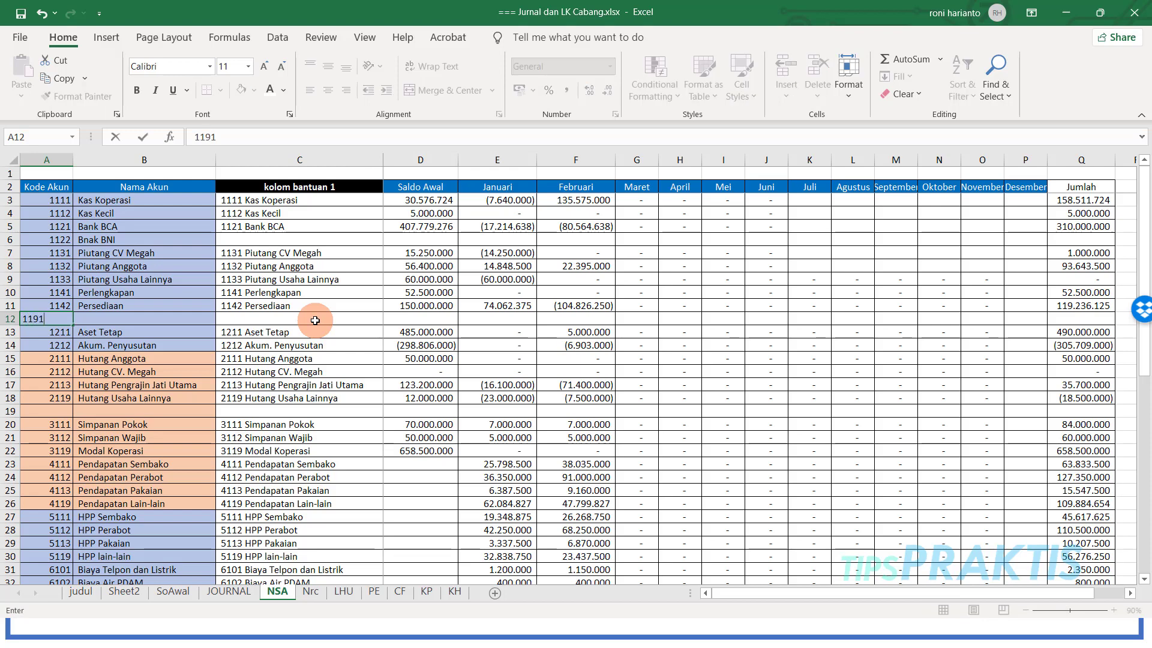
text(191)
key(Tab)
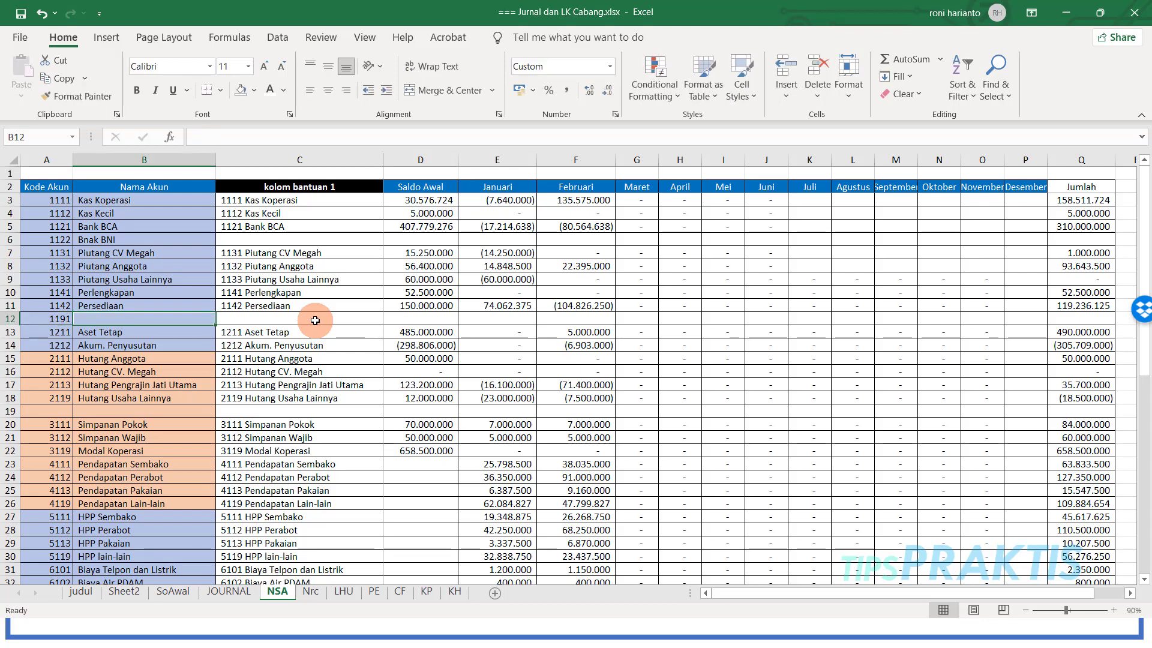
text(R/K Debet)
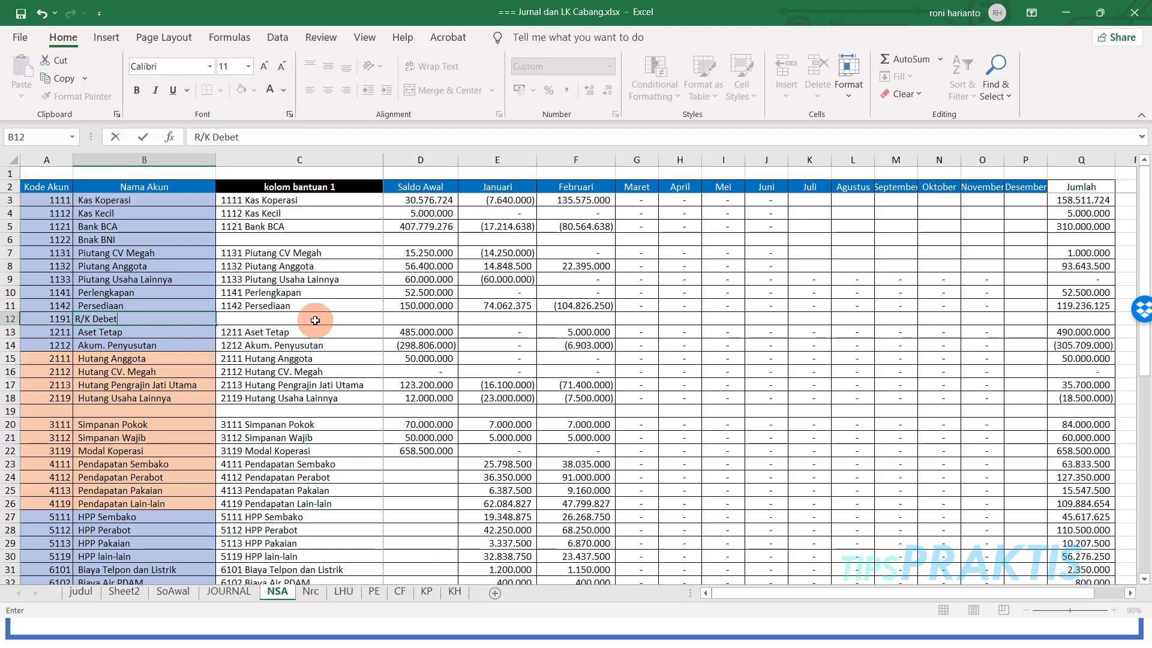
key(Return)
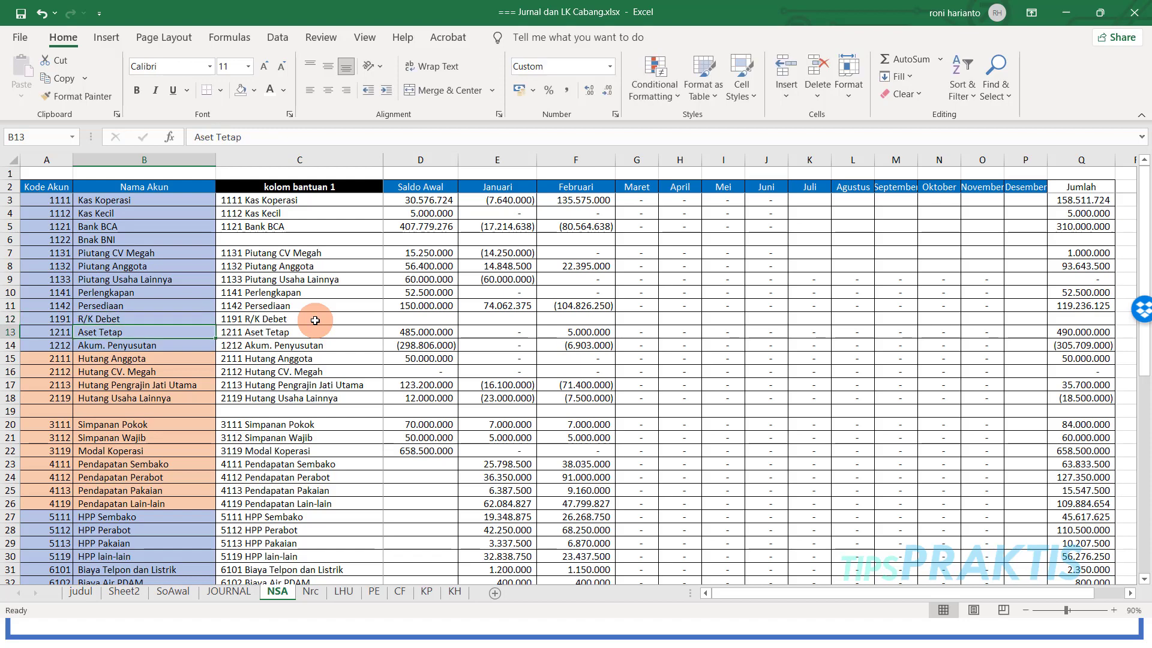
Step: Fill the blank row below Hutang Usaha Lainnya with account code 2191 and account name "R/K Kredit"
click(59, 408)
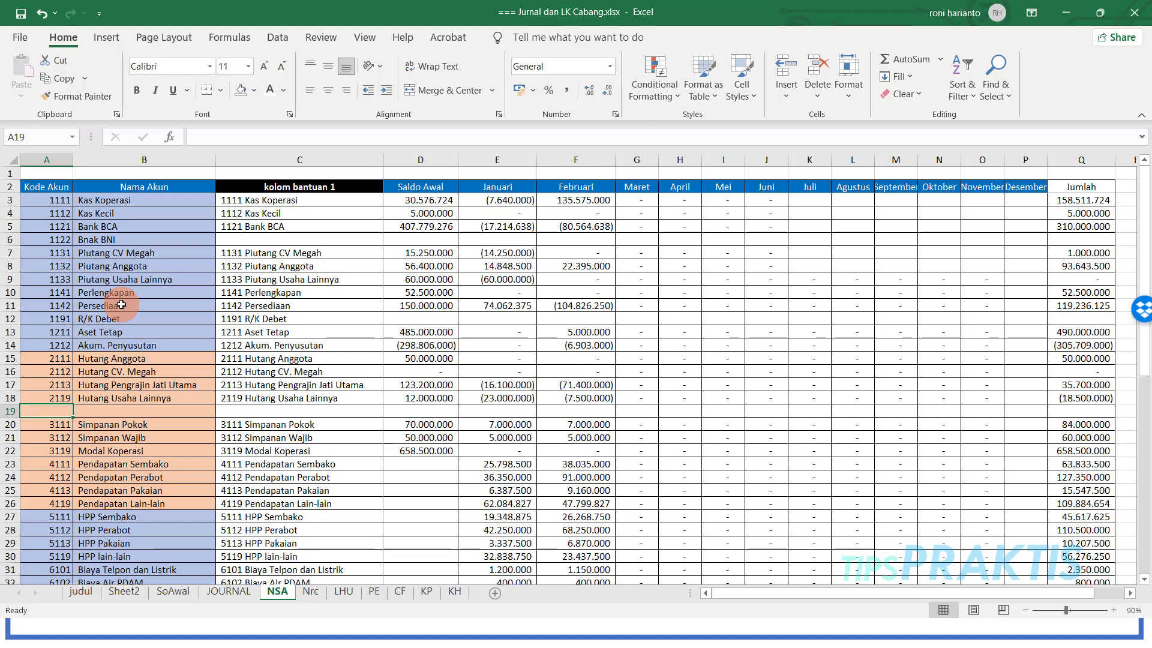
text(2191)
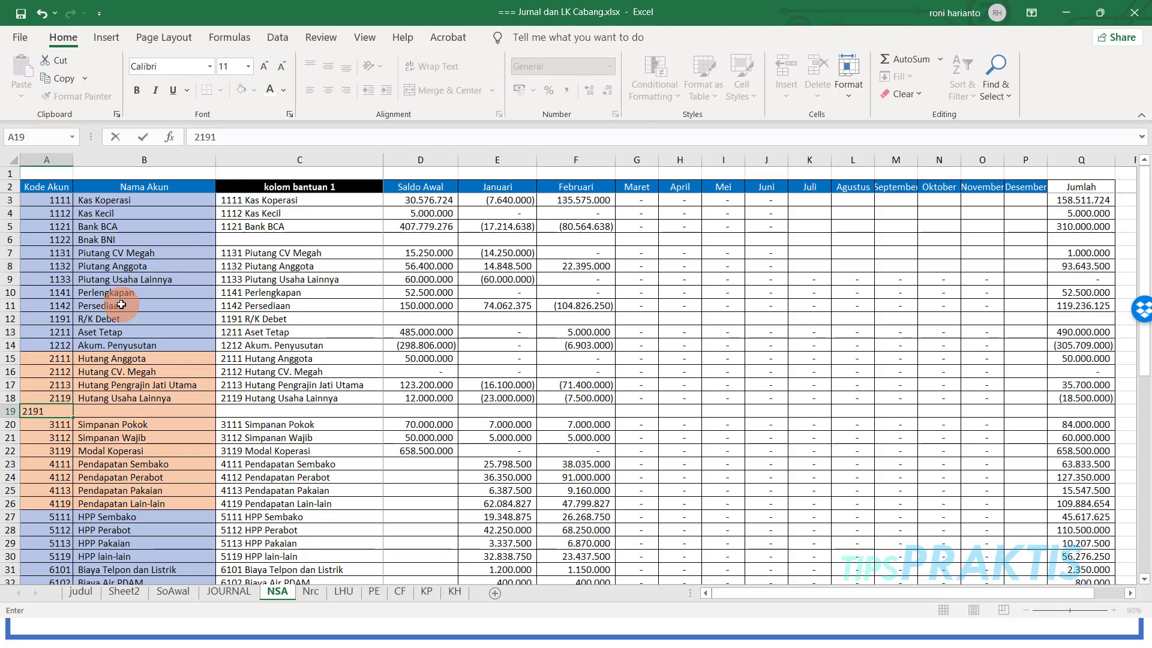
key(Return)
key(Right)
key(Up)
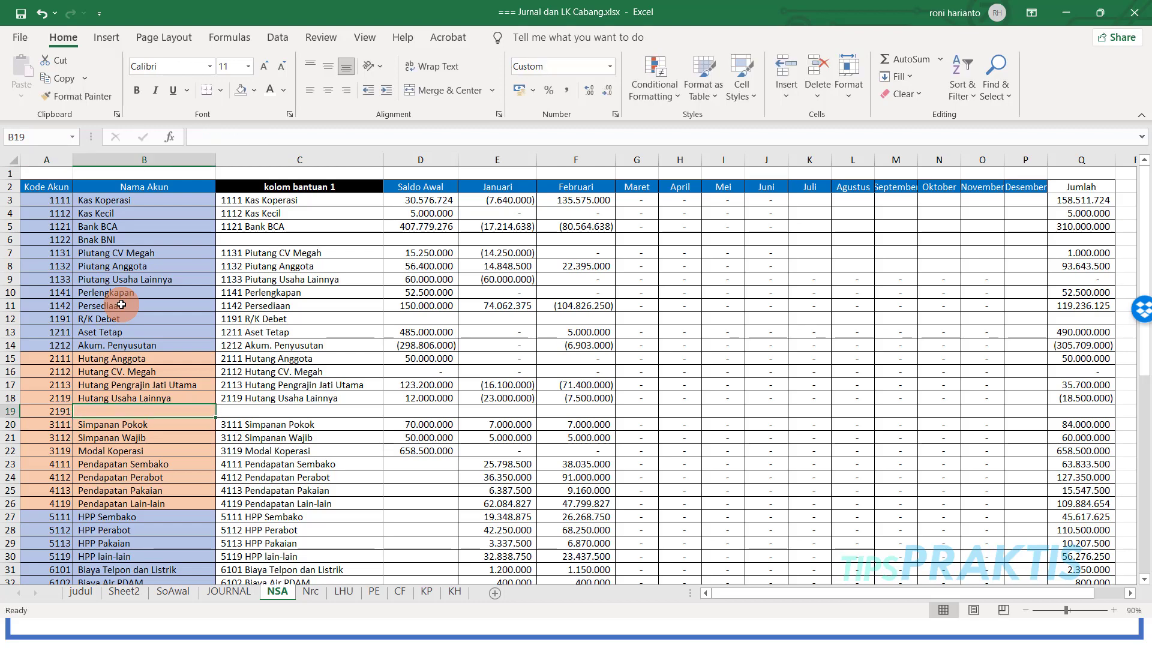
text(R/K Kredit)
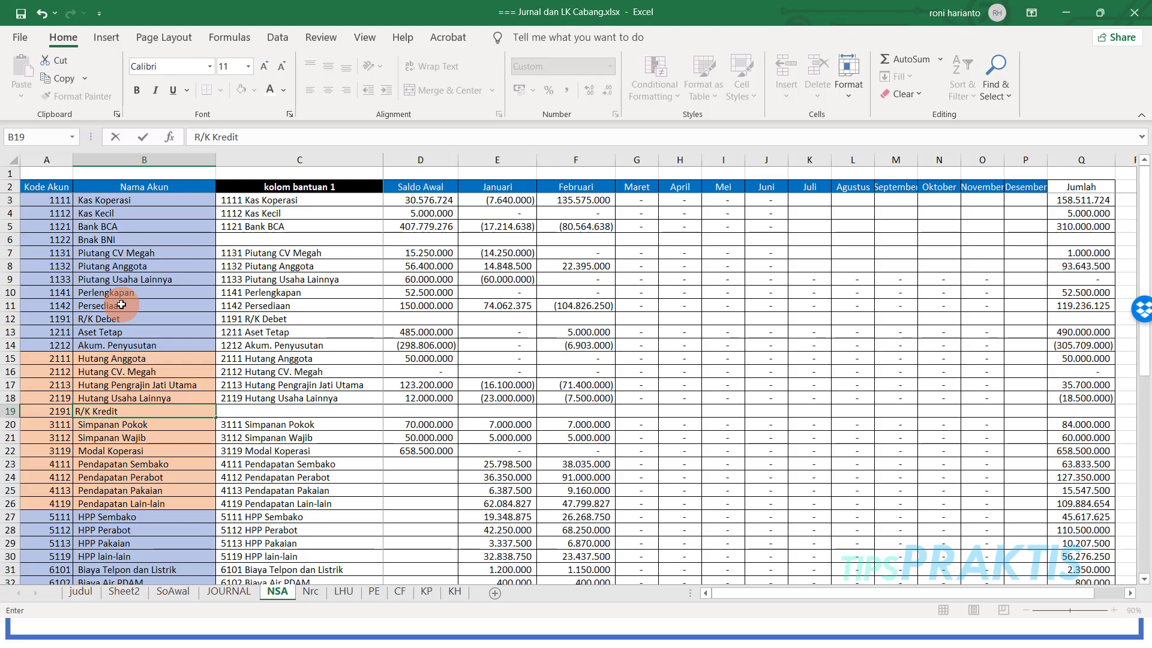
key(Return)
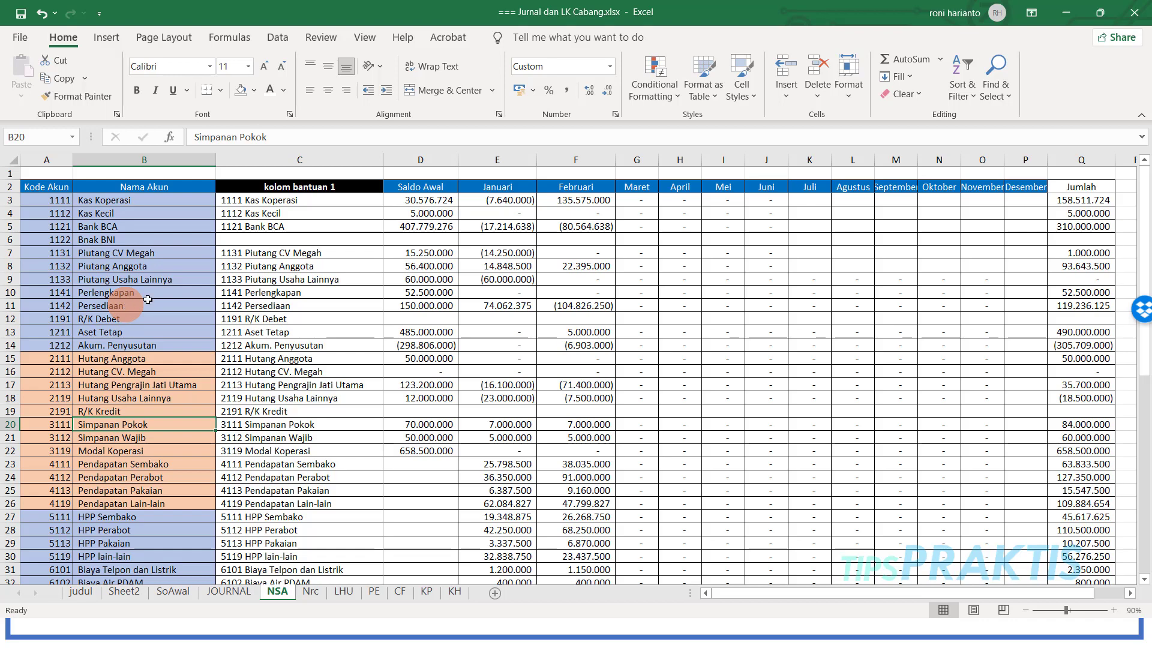
Step: Extend the kolom bantuan 1 formula from the Bank BCA row to the row below and correct that account's name to "Bank BNI"
click(234, 244)
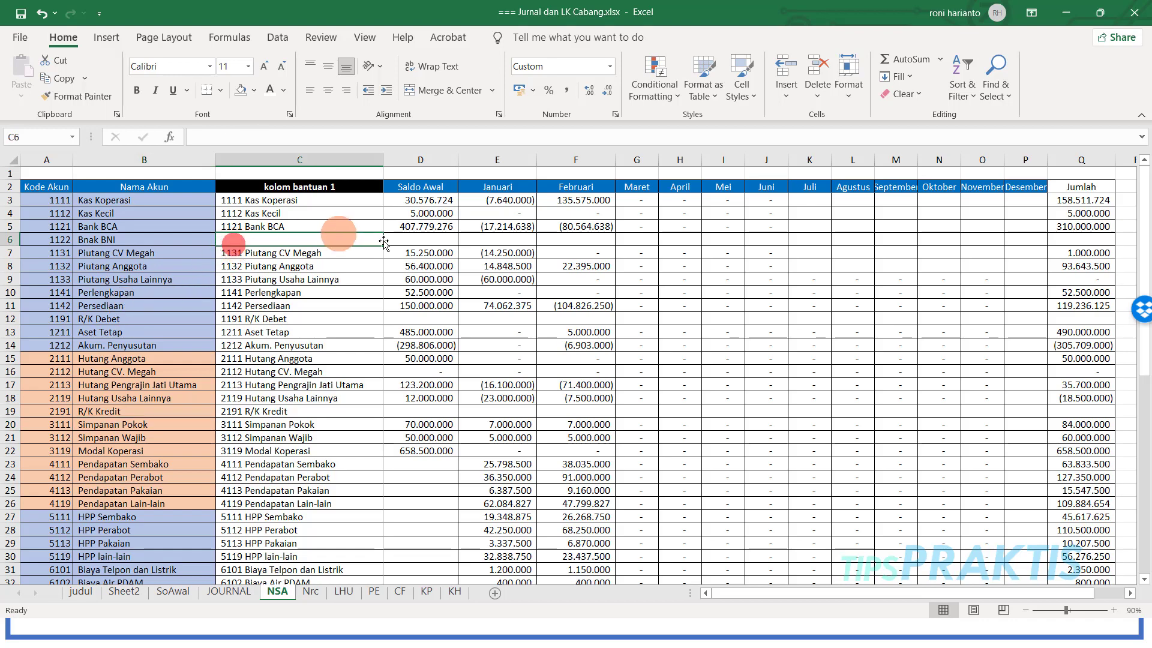
click(361, 227)
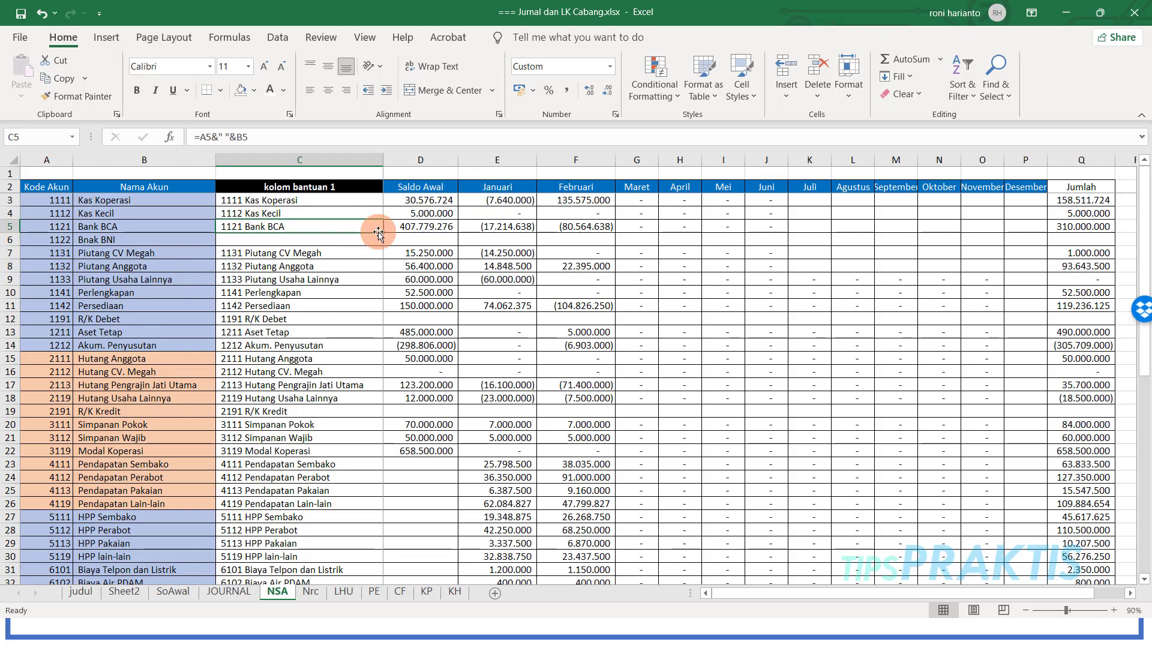
drag(382, 233, 380, 247)
click(366, 227)
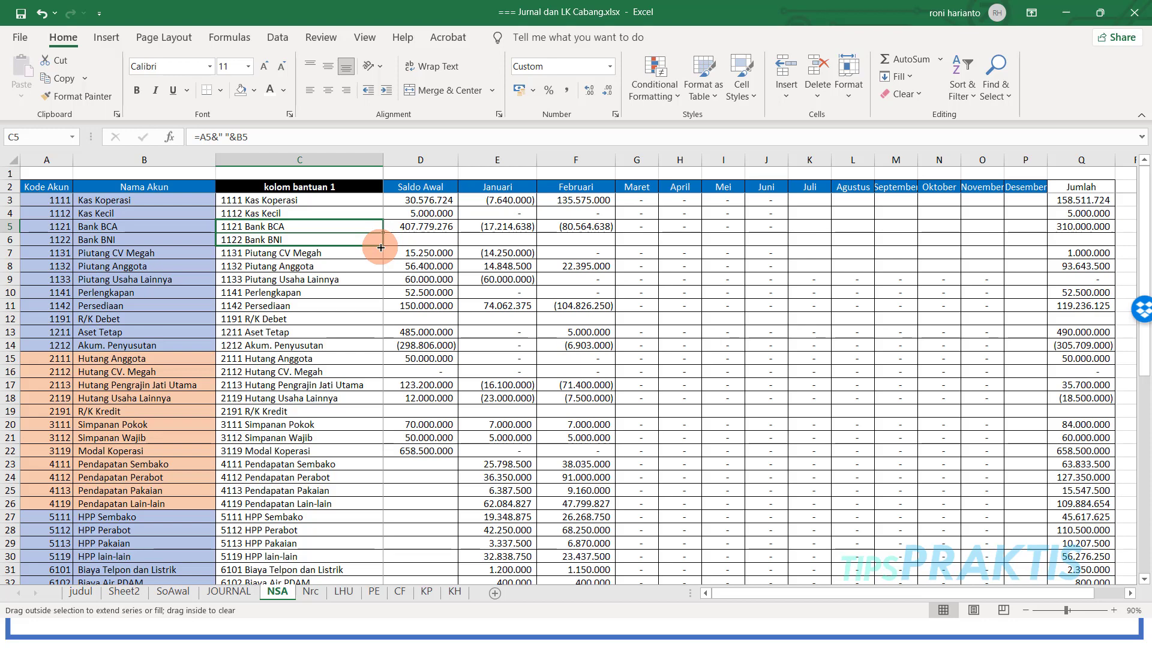
drag(381, 246, 380, 247)
Step: Check the kolom bantuan 1 formulas in the R/K Debet and R/K Kredit rows
click(307, 304)
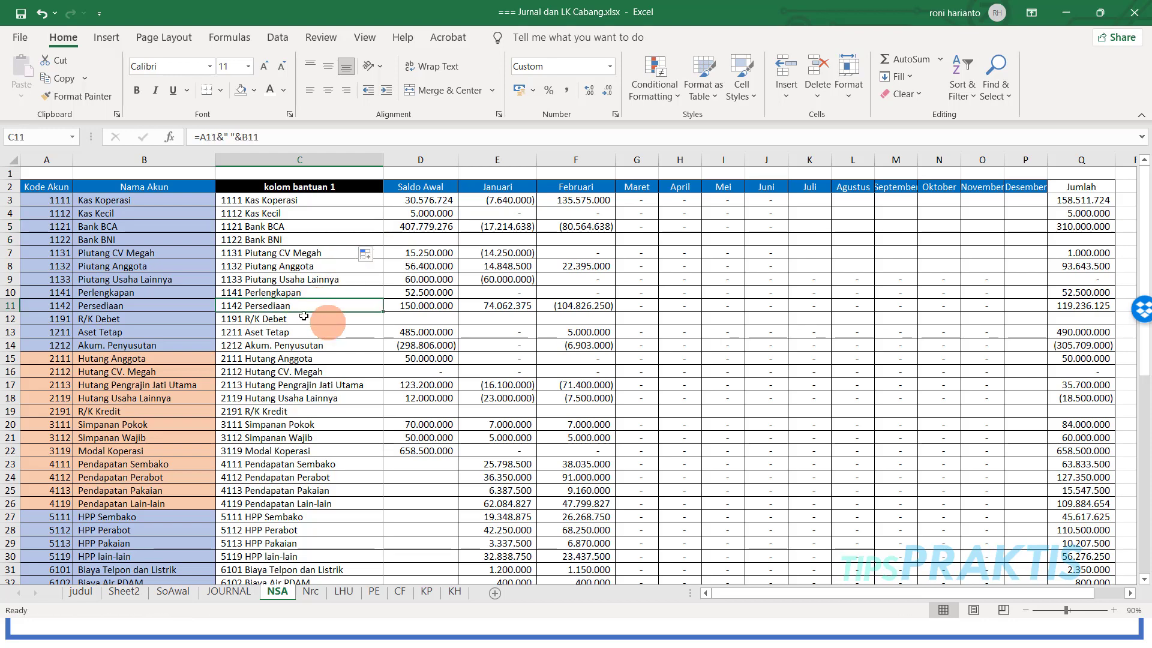
click(302, 319)
scroll(295, 340, down, 5)
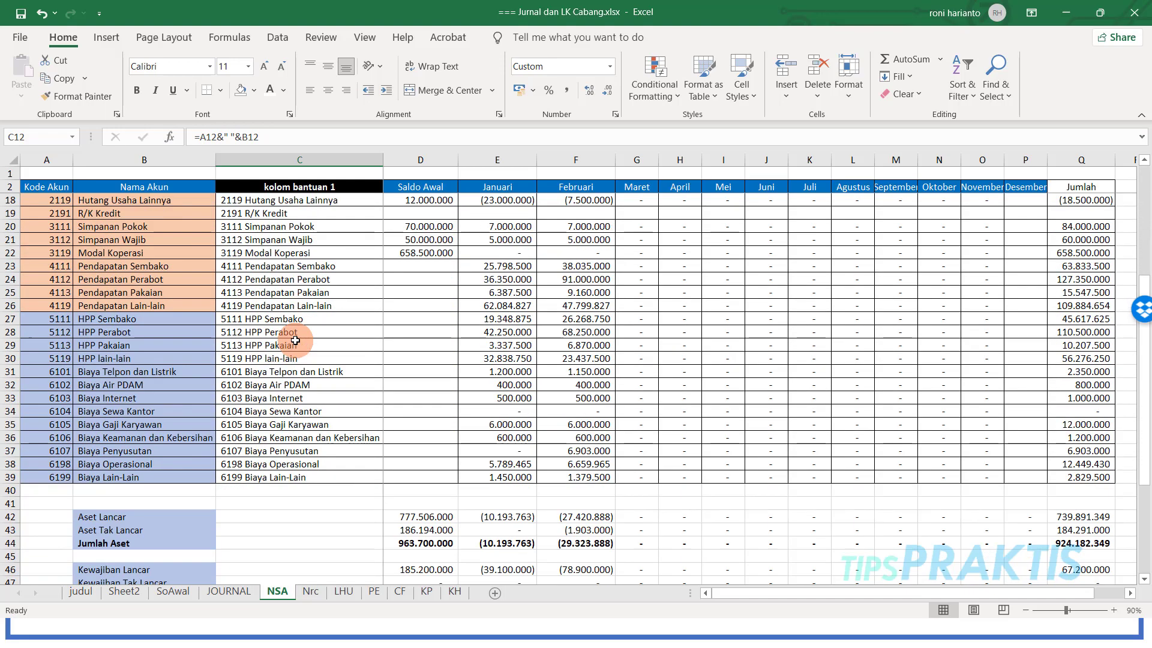
scroll(294, 339, up, 2)
click(278, 293)
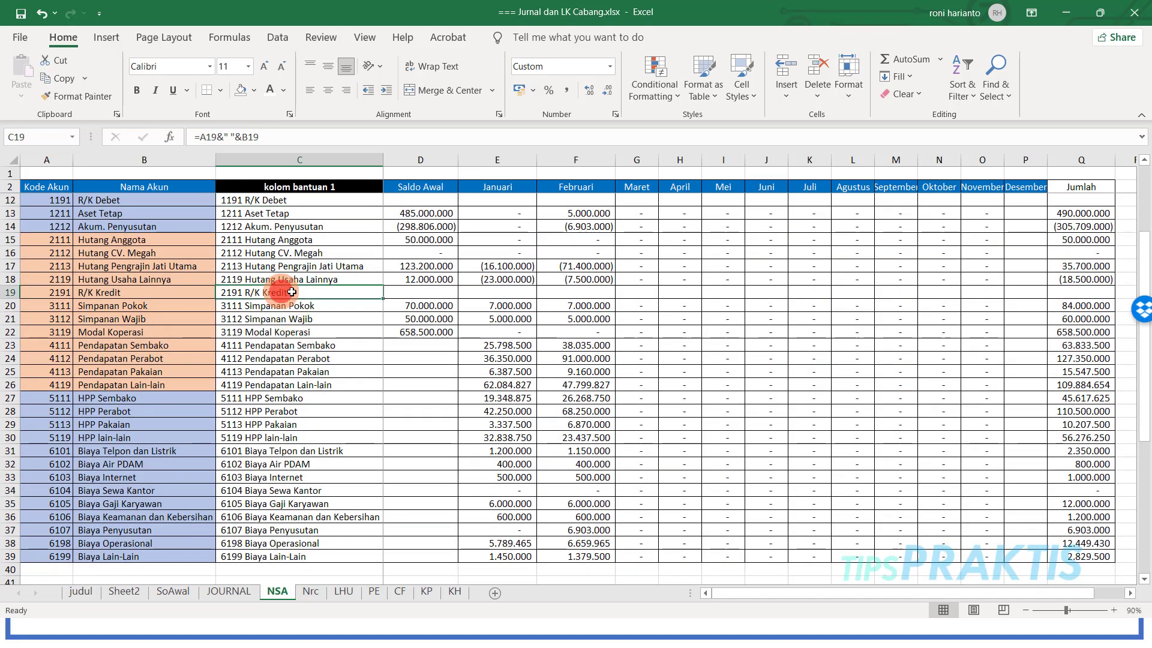
scroll(333, 280, up, 1)
scroll(334, 281, up, 3)
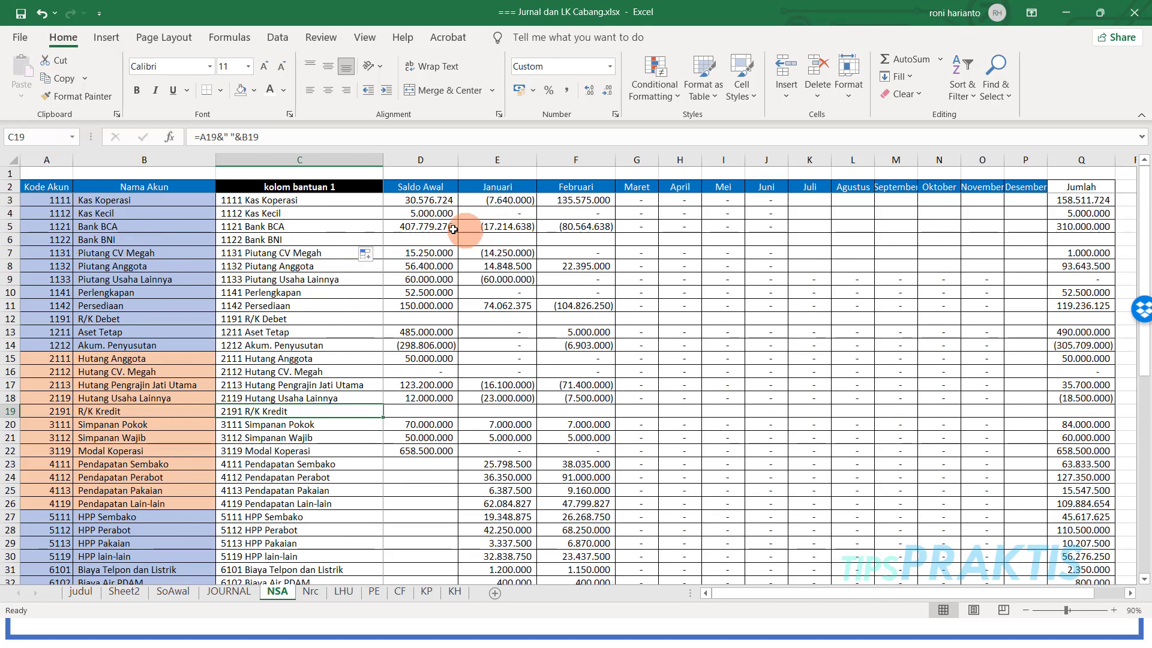
Step: Copy the monthly SUMIFS formulas down into the new rows: January to June for Bank BNI, January and February for R/K Debet and R/K Kredit
drag(480, 227, 784, 252)
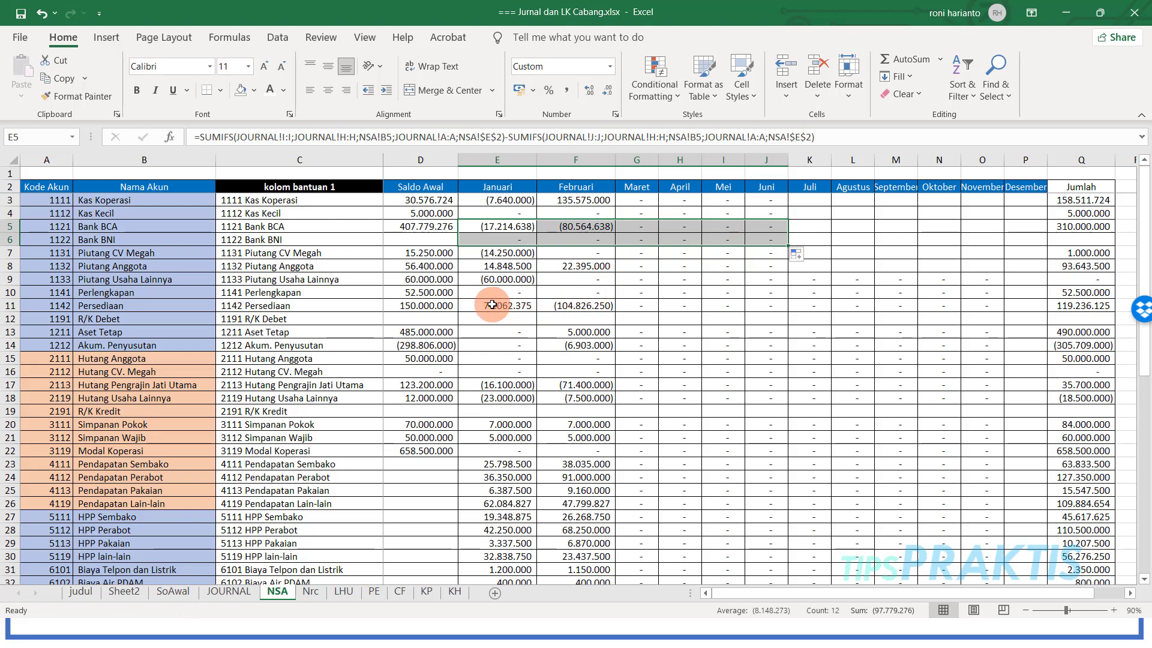
drag(492, 304, 600, 330)
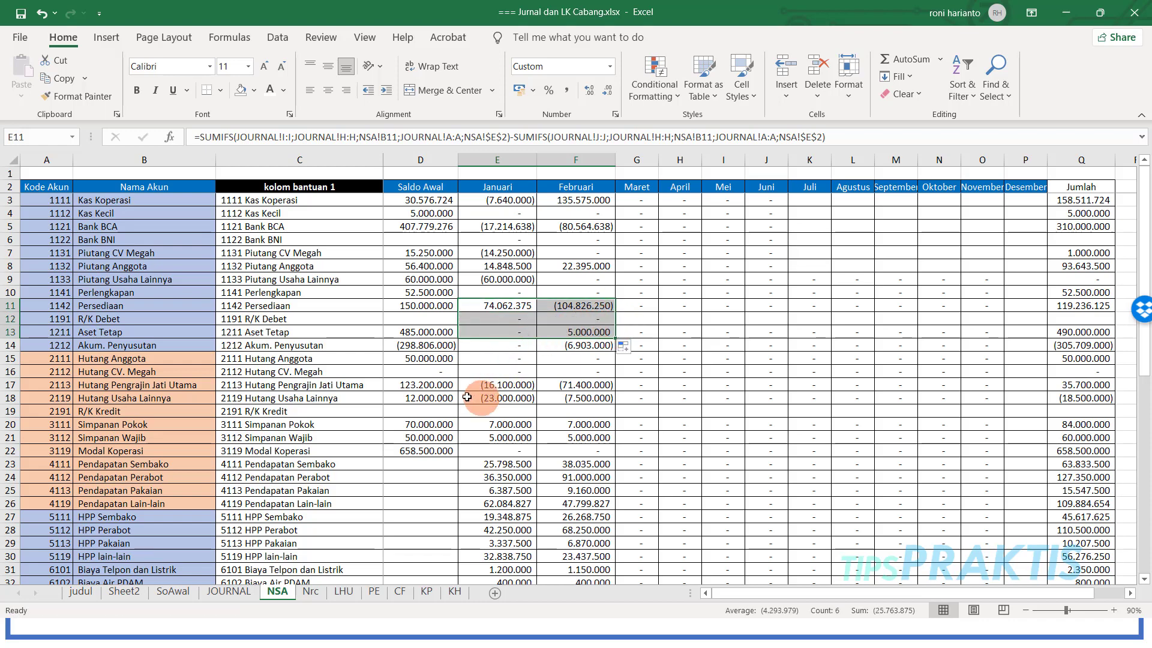
drag(484, 397, 611, 424)
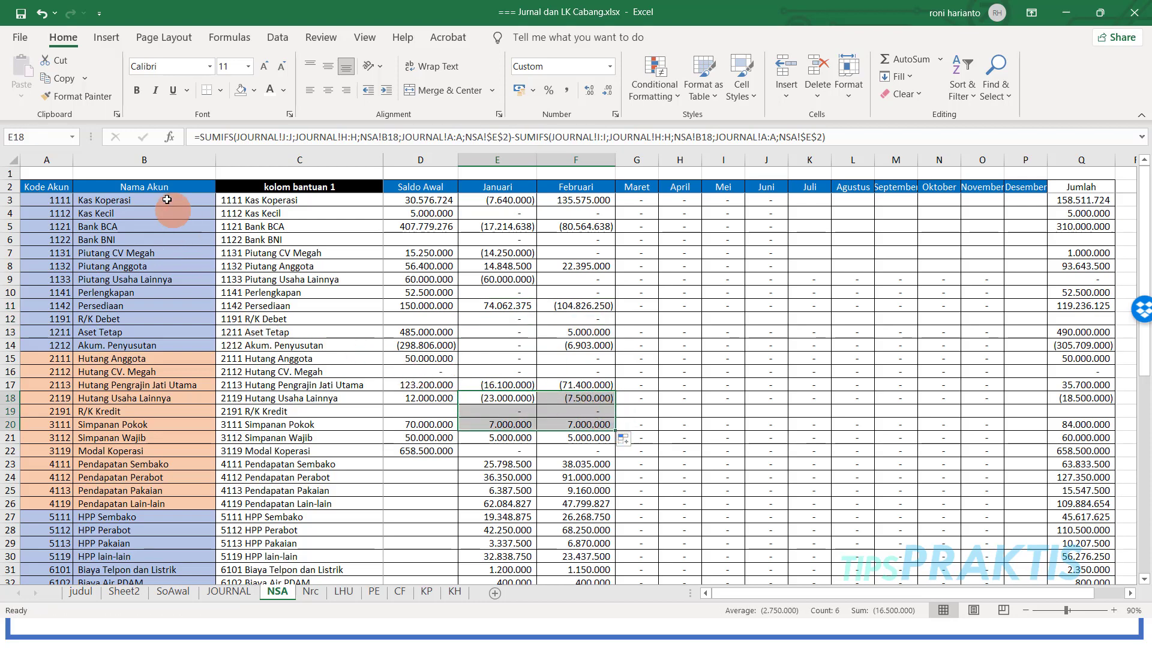
drag(166, 195, 154, 504)
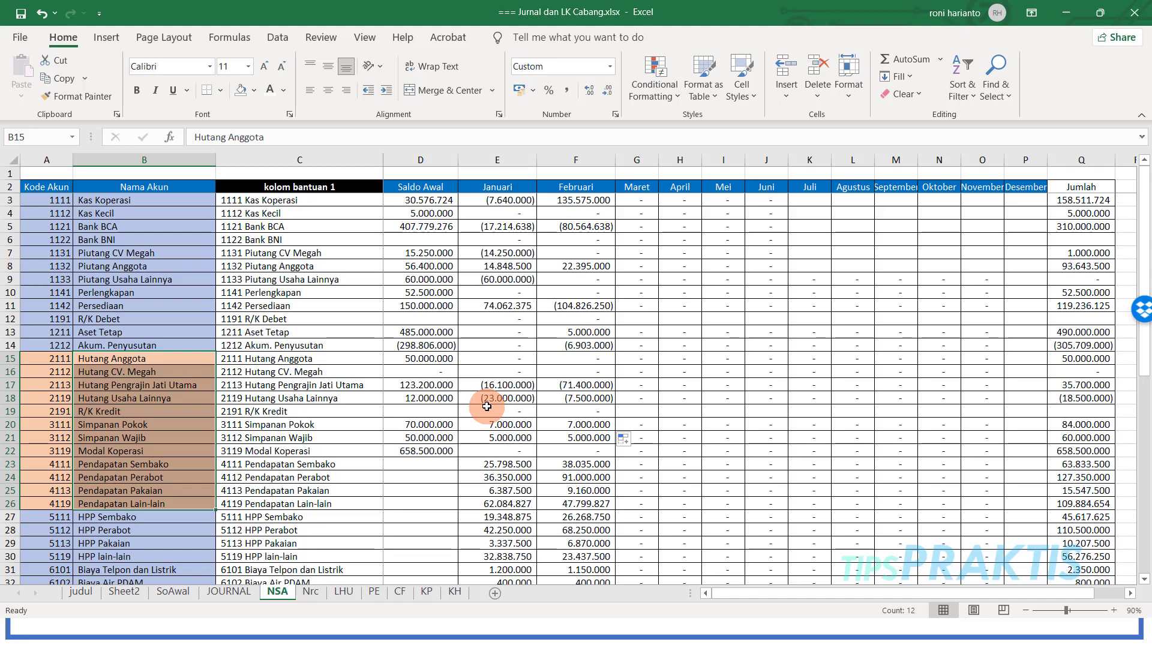
Step: In the summary below the accounts, insert a blank row above Aset Tak Lancar and another above Ekuitas
scroll(487, 407, down, 7)
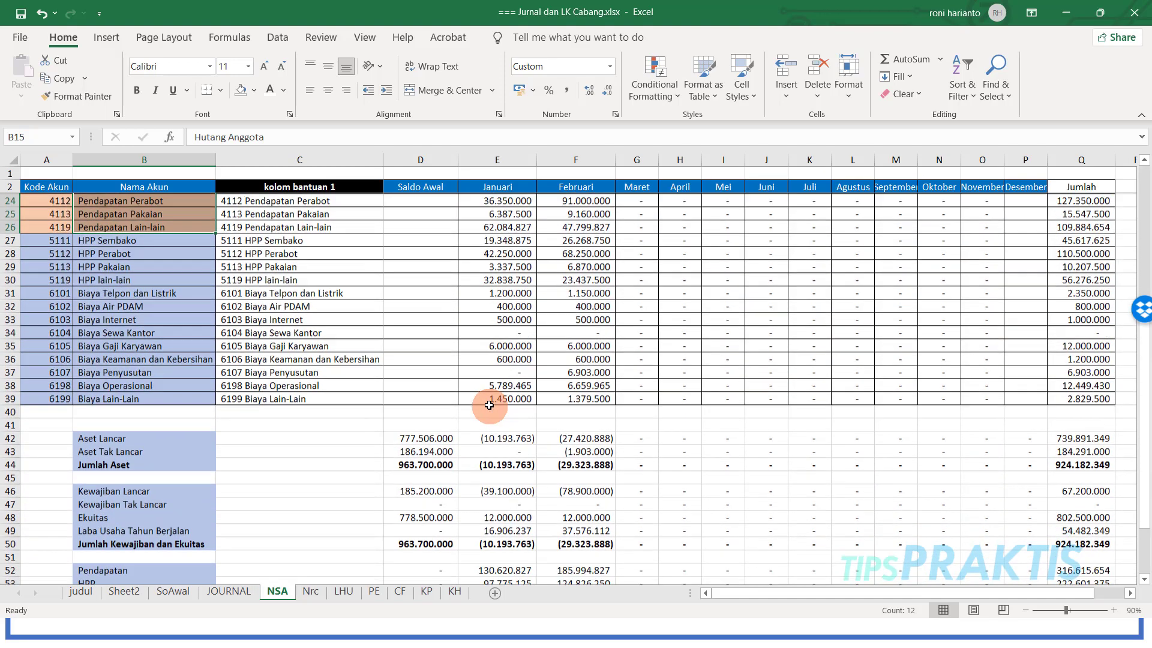
click(9, 451)
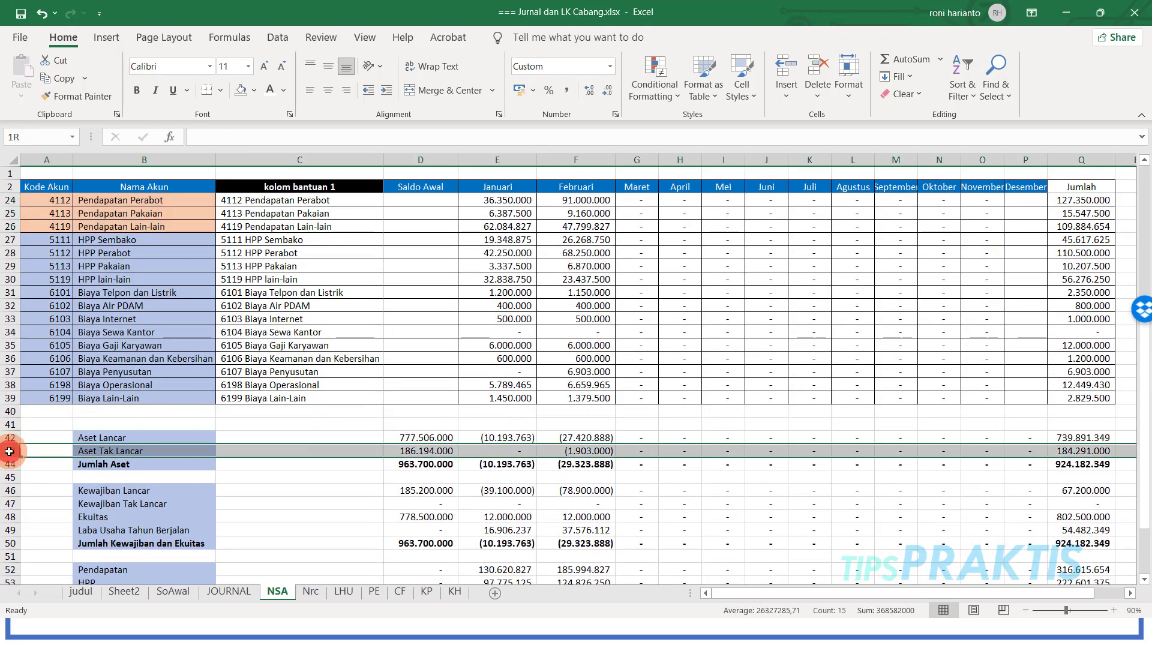
right_click(9, 452)
click(49, 308)
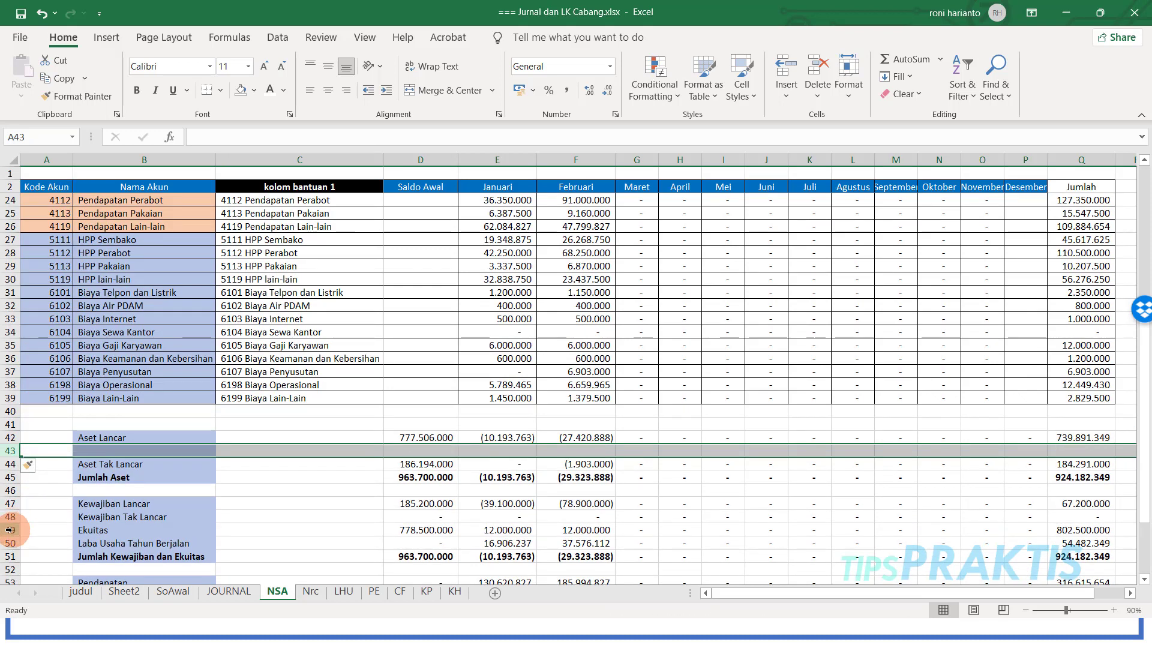
click(9, 529)
right_click(9, 529)
click(59, 359)
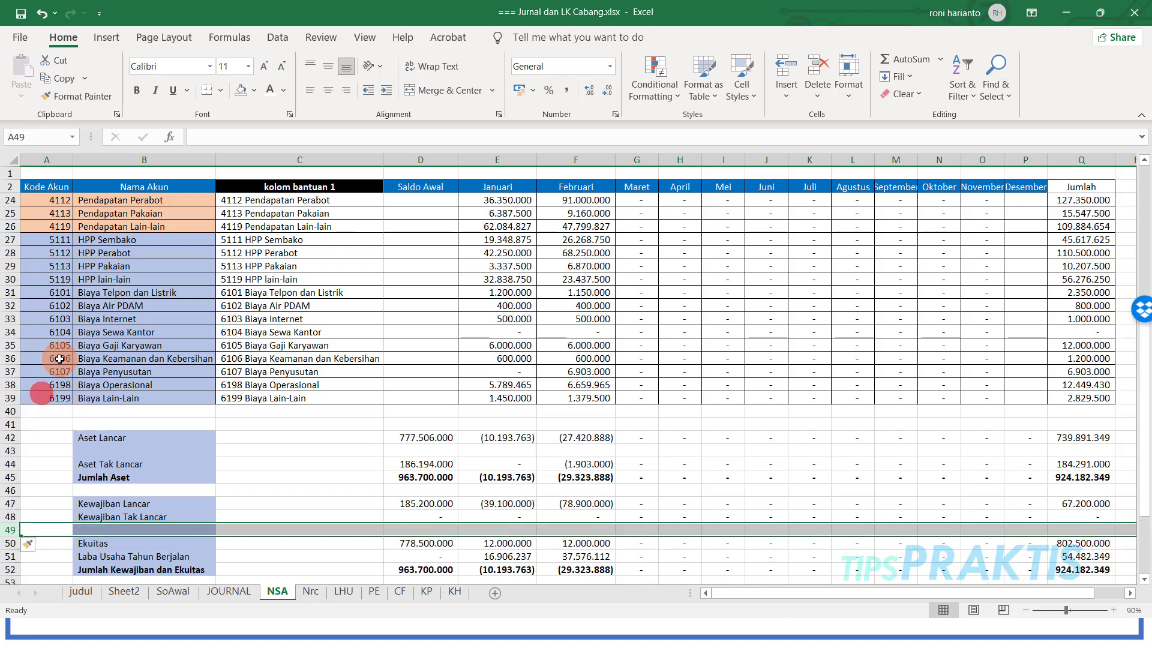
Step: Copy the account name R/K Debet and paste it as values into the blank summary row below Aset Lancar
scroll(81, 291, up, 6)
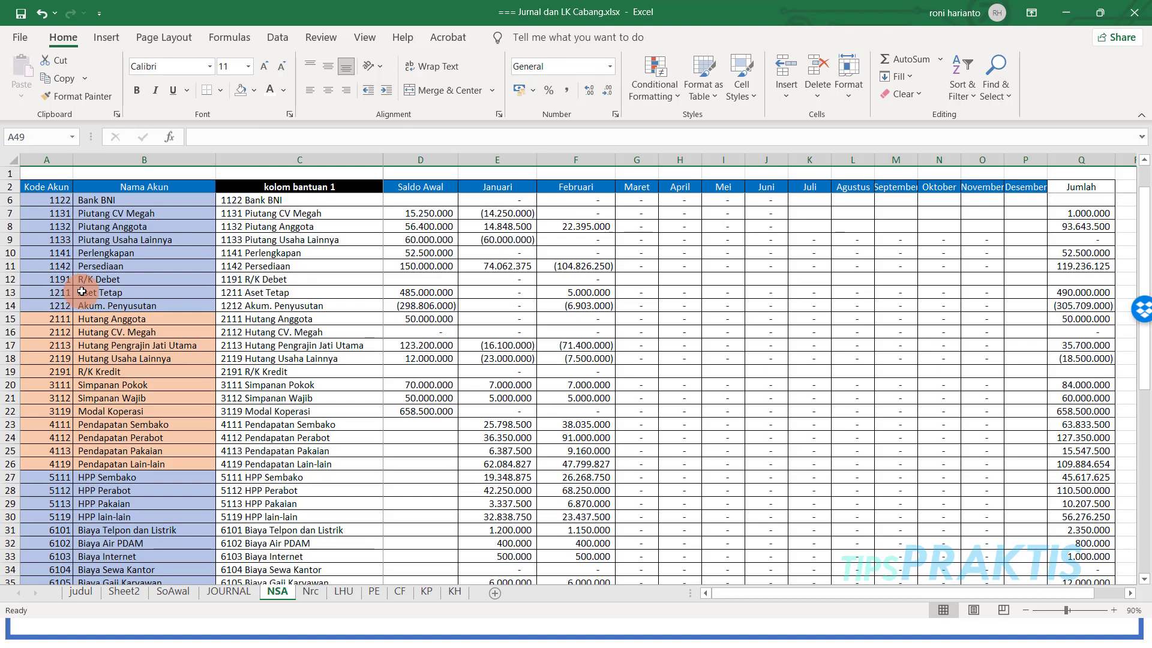
right_click(87, 279)
click(130, 220)
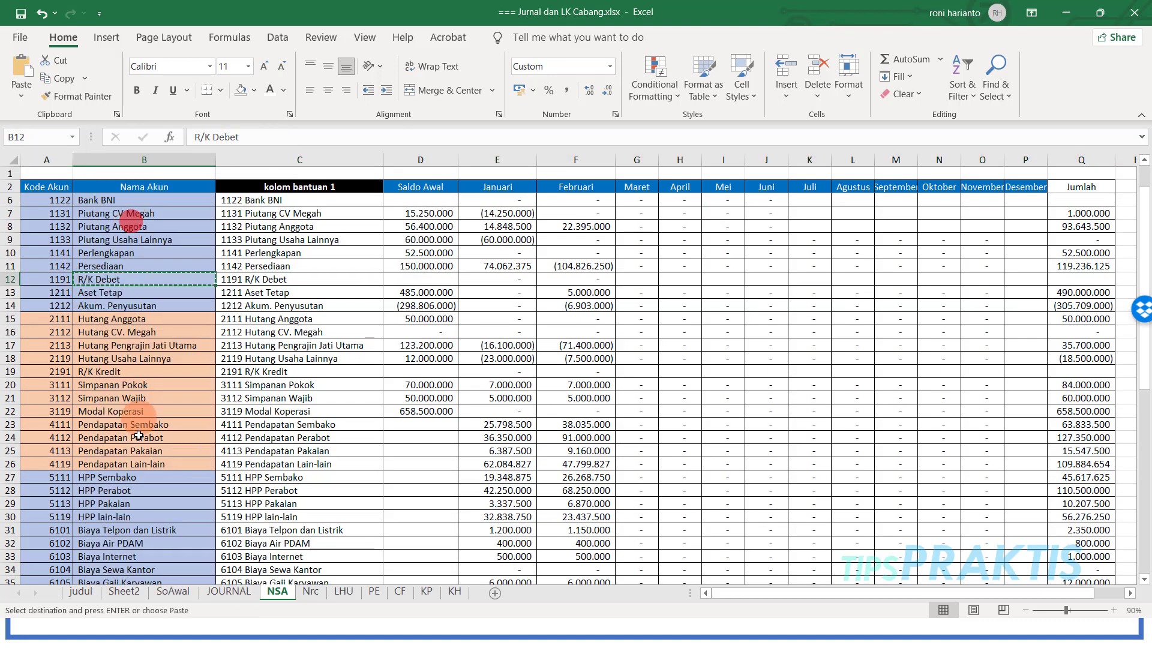
scroll(139, 436, down, 5)
click(101, 489)
right_click(101, 489)
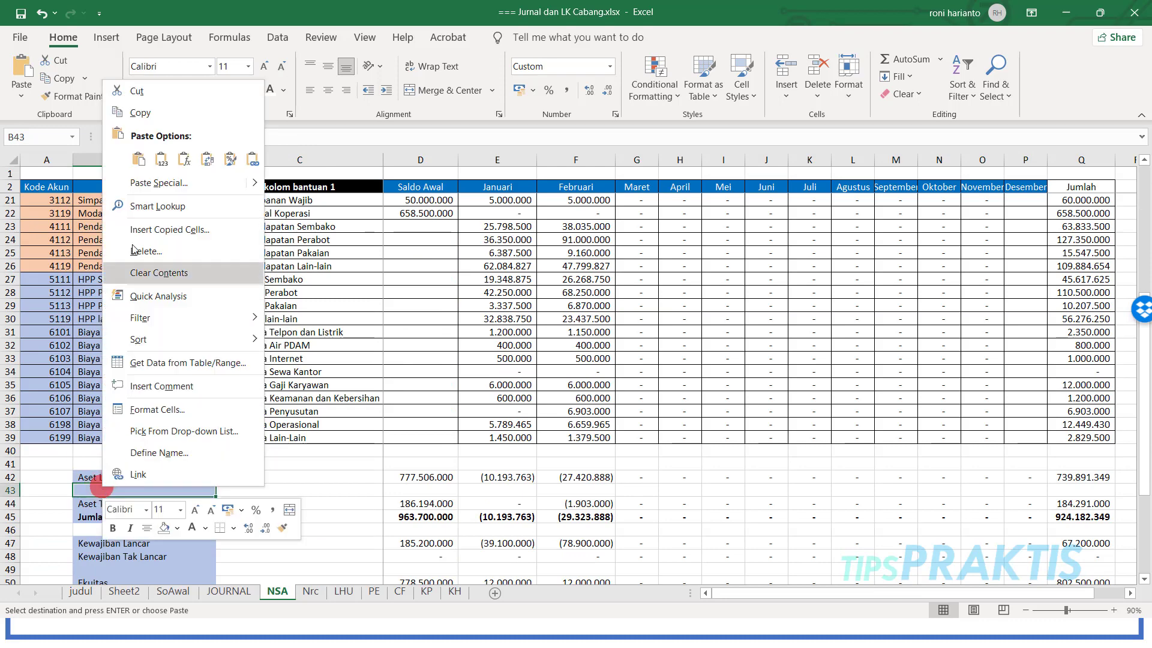
click(160, 159)
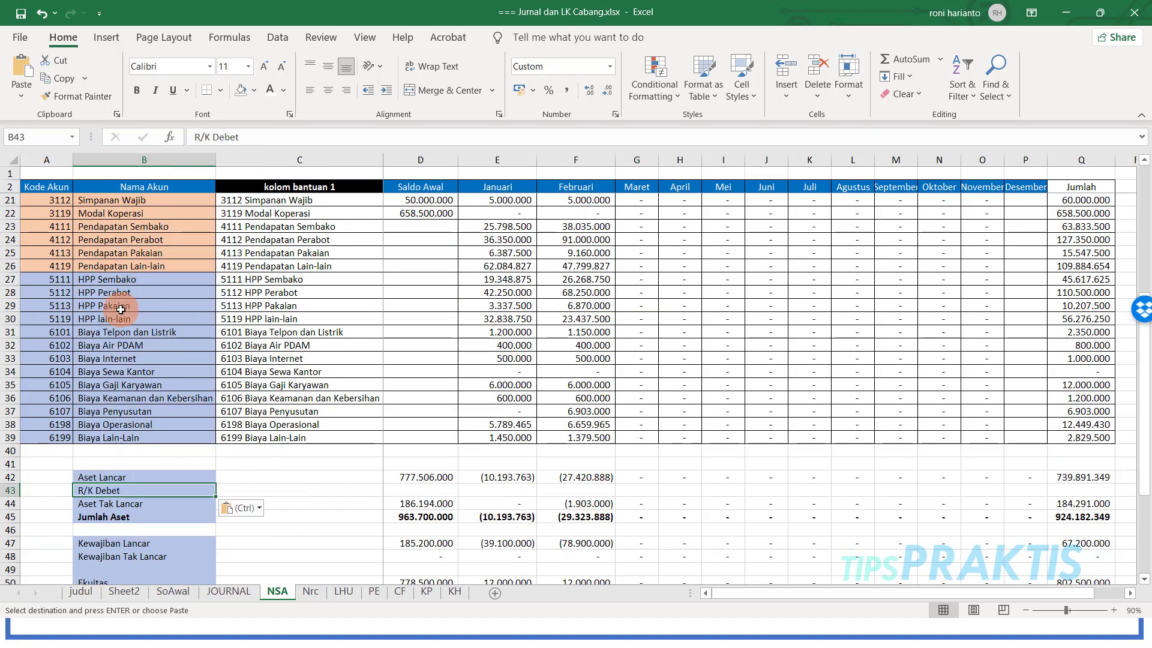
Step: Copy the account name R/K Kredit and paste it as values into the blank summary row below Kewajiban Tak Lancar
scroll(121, 309, up, 2)
click(104, 253)
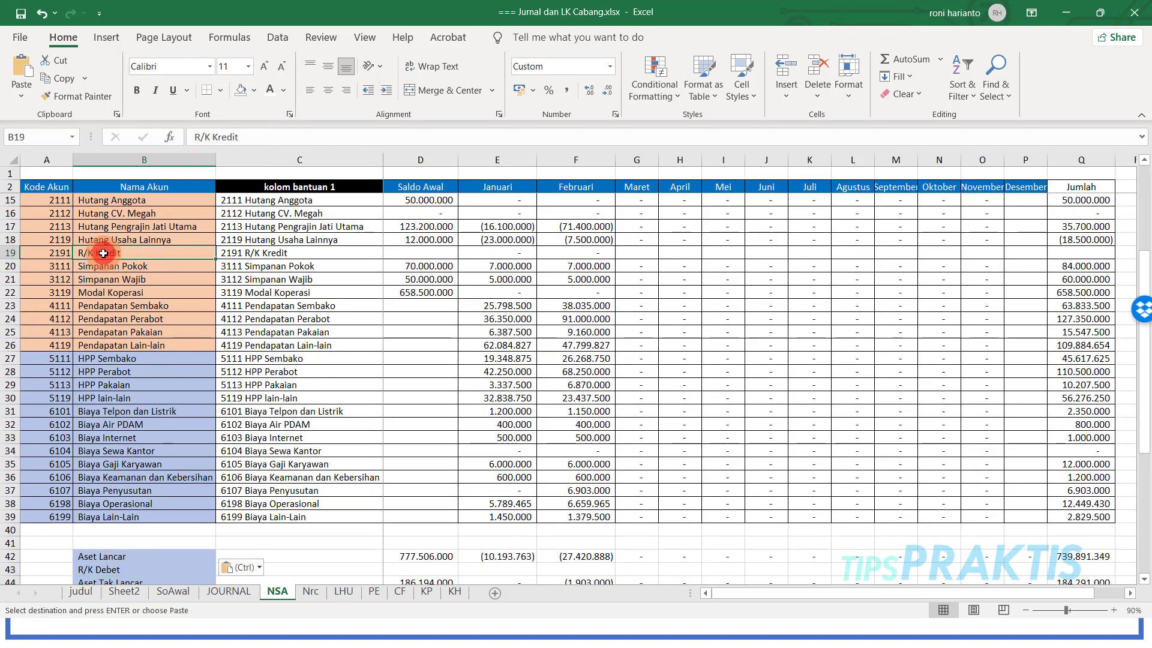
right_click(103, 253)
click(144, 216)
scroll(115, 423, down, 3)
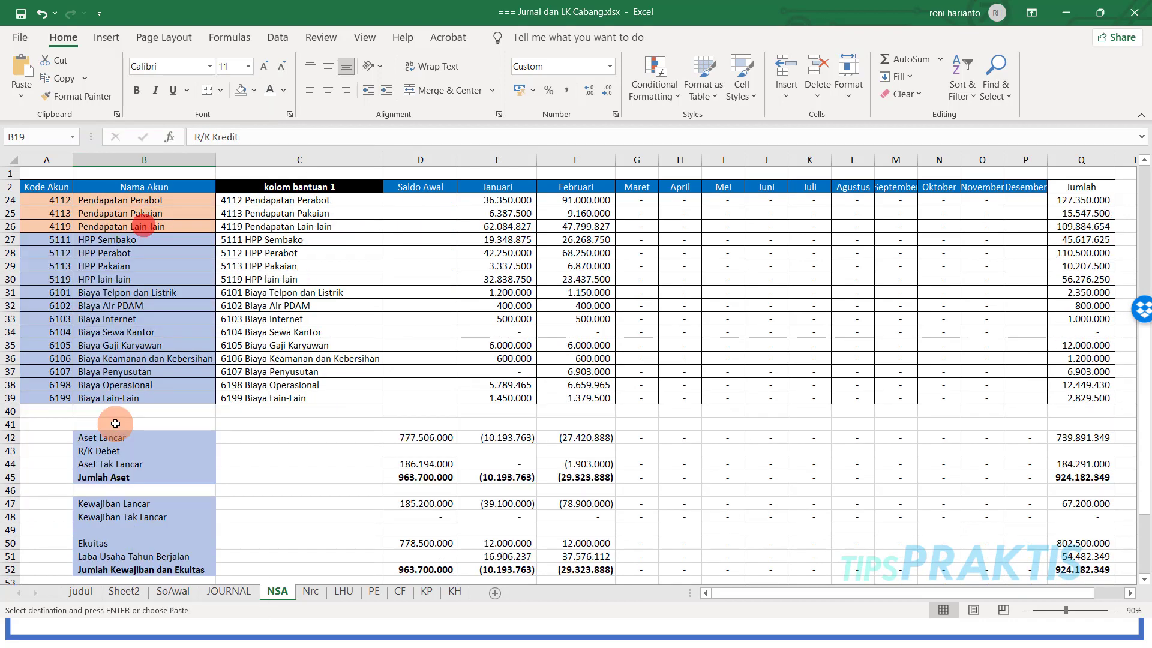
scroll(115, 424, down, 2)
right_click(94, 455)
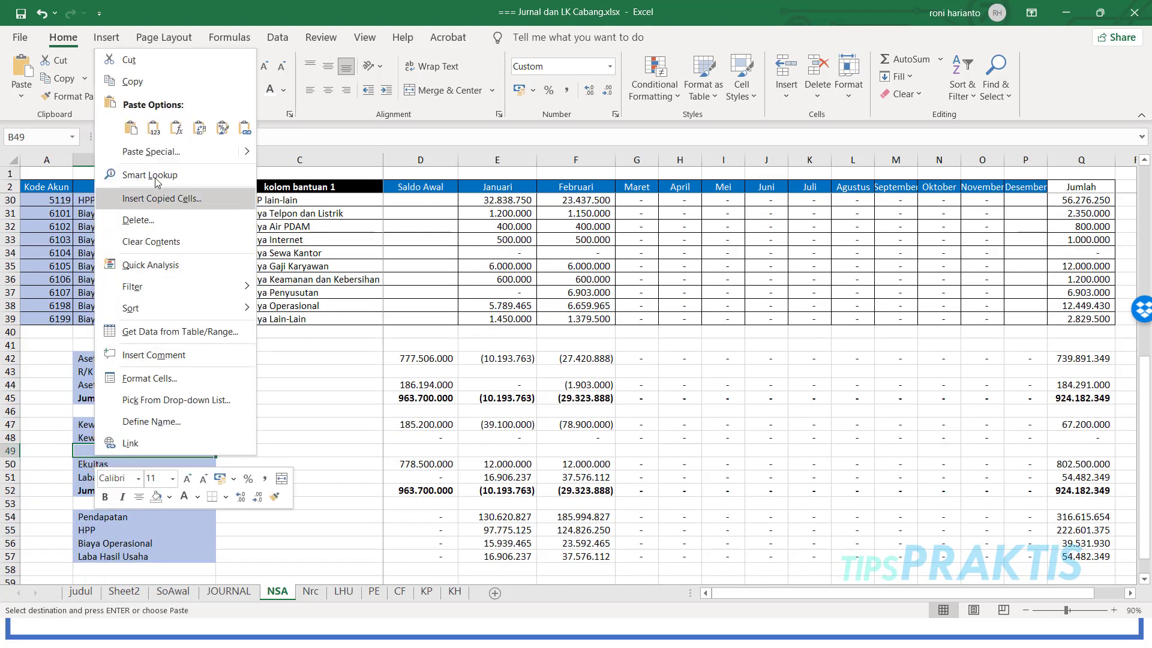
click(155, 127)
Step: Link the summary's January R/K Debet cell to the account's balance with =E12 and extend the formula to February
click(301, 371)
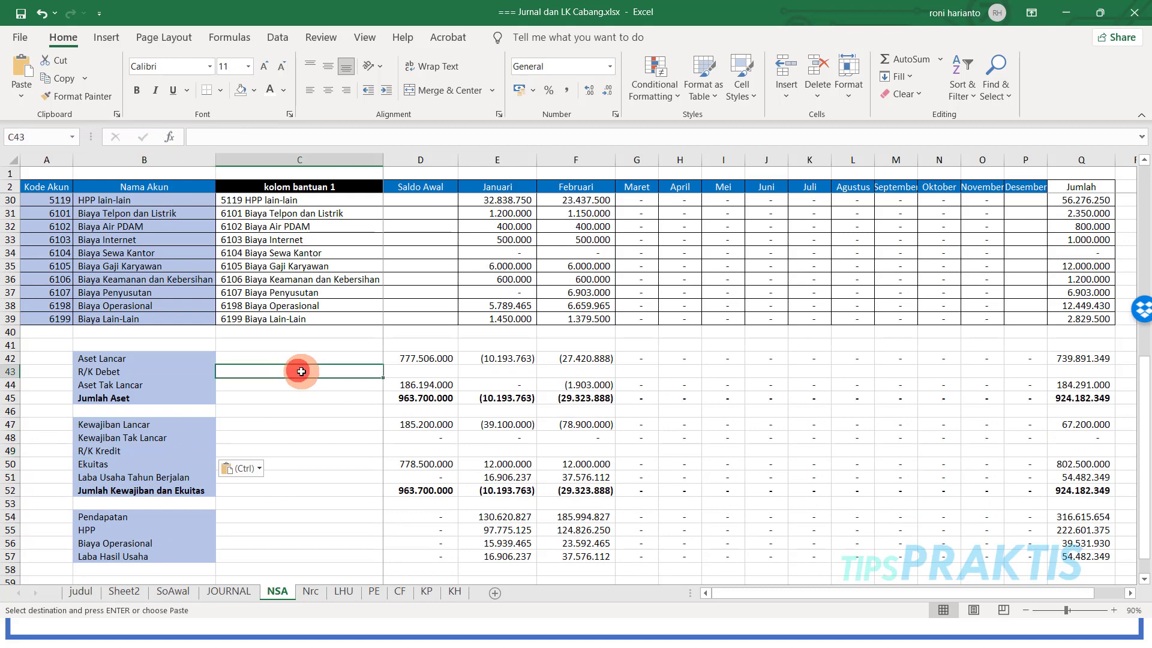
click(493, 375)
text(=)
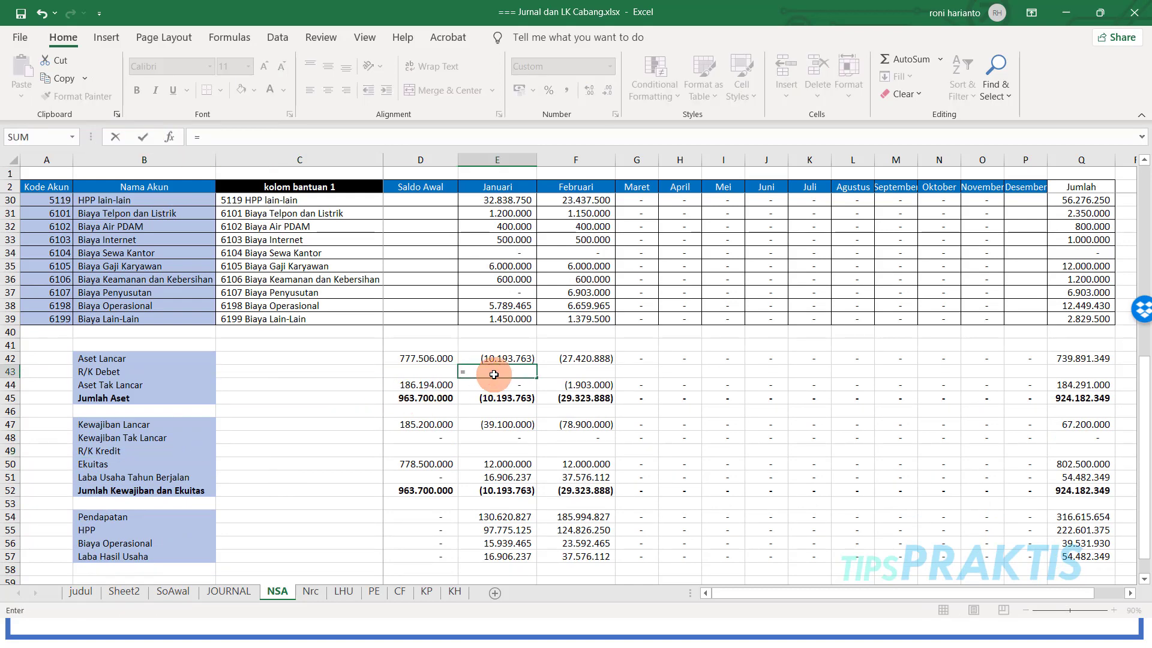
scroll(497, 371, up, 9)
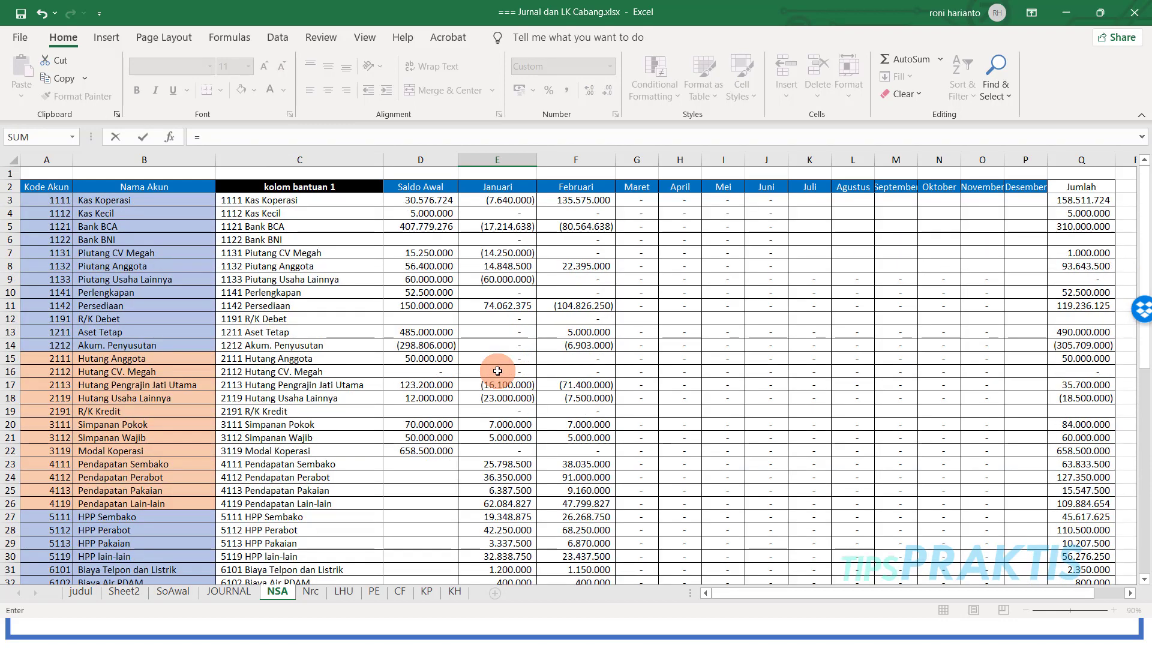
click(489, 322)
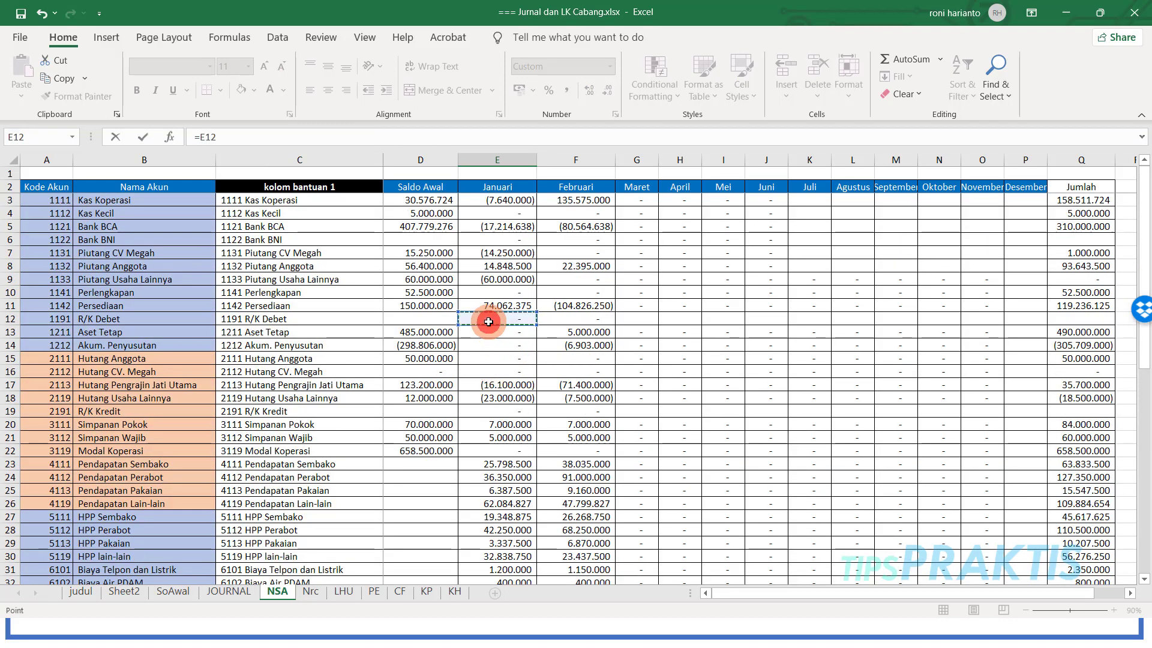
key(Return)
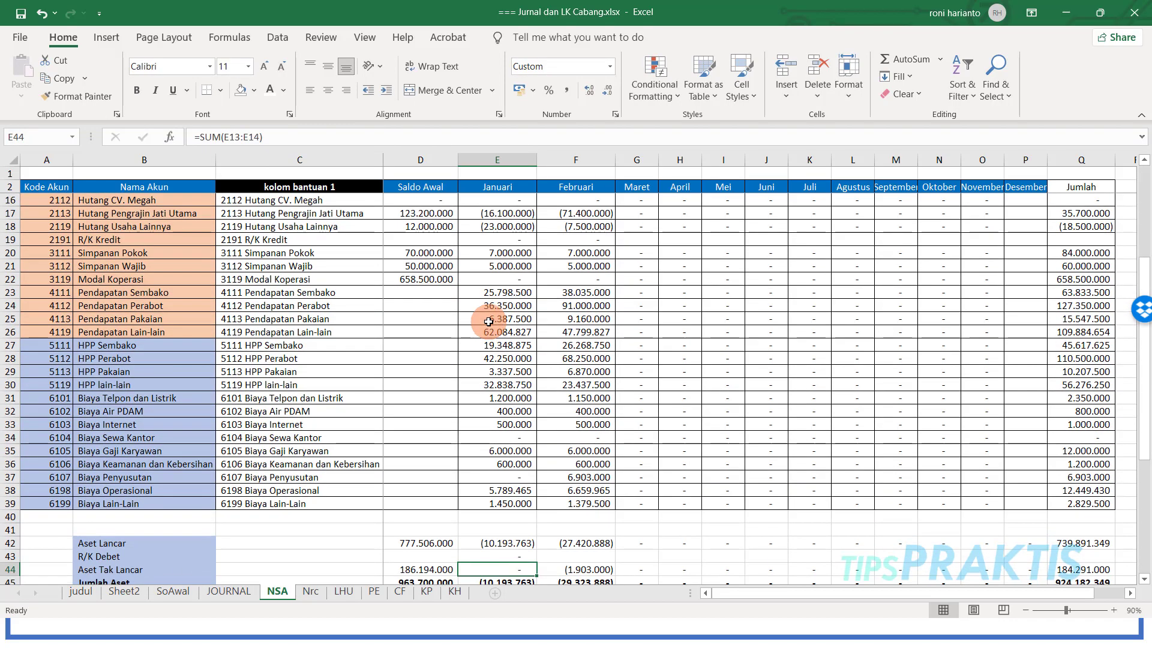
scroll(489, 322, down, 2)
click(527, 477)
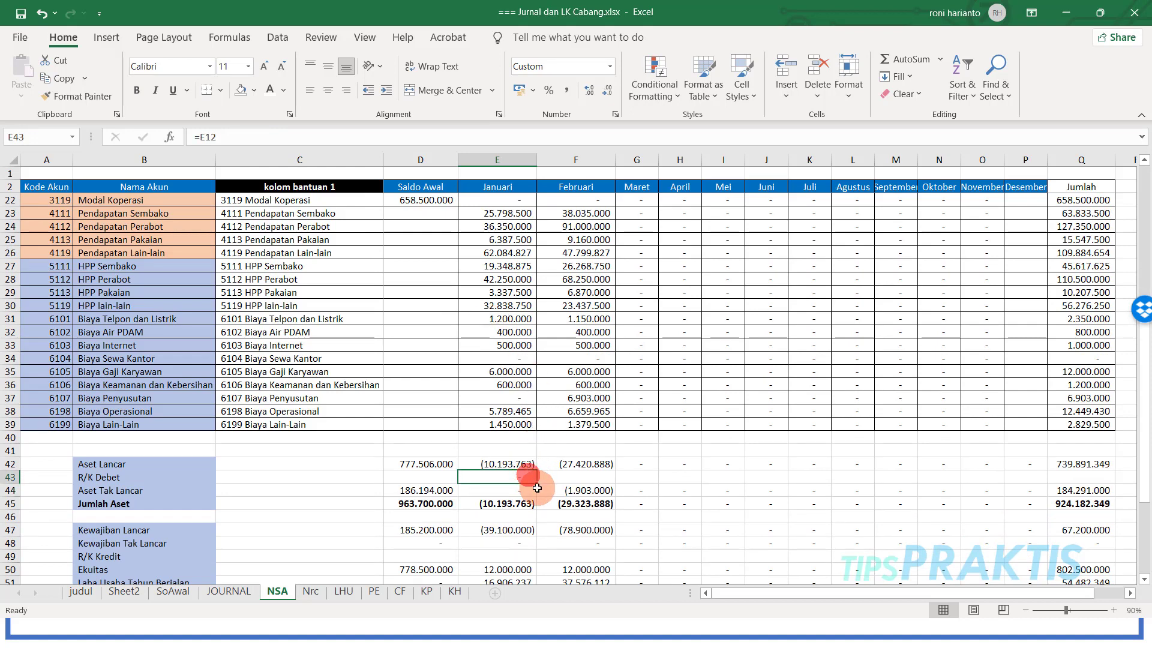
drag(537, 484, 592, 480)
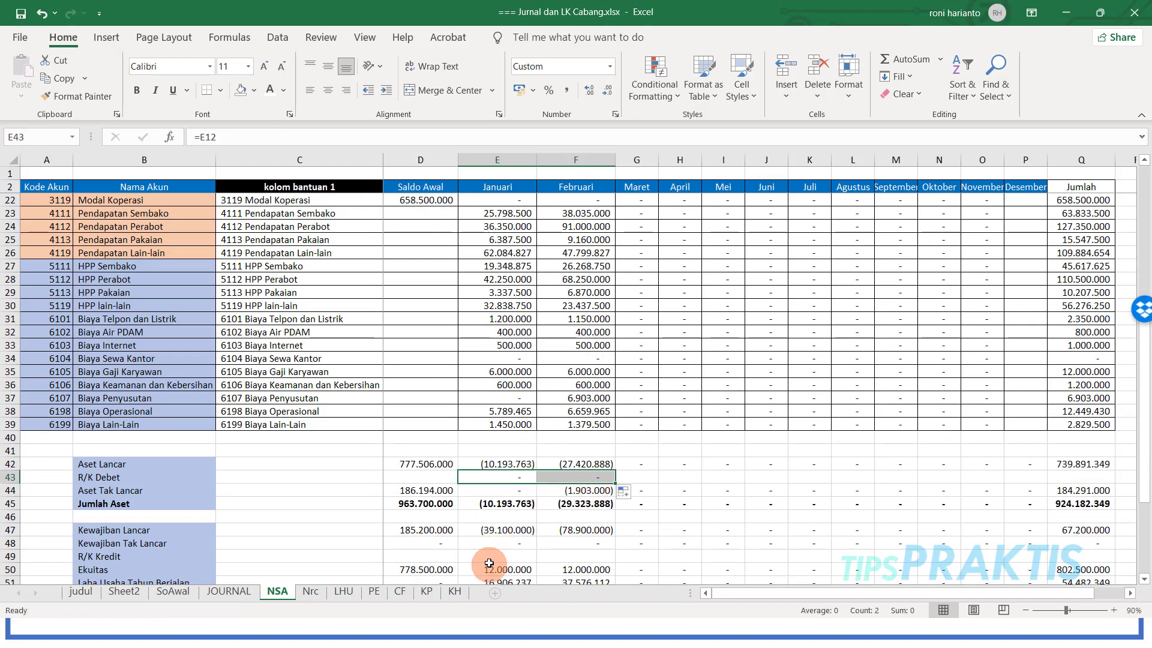
Step: Link the summary's January R/K Kredit cell to the account's balance with =E19 and extend the formula to February
click(489, 558)
text(=)
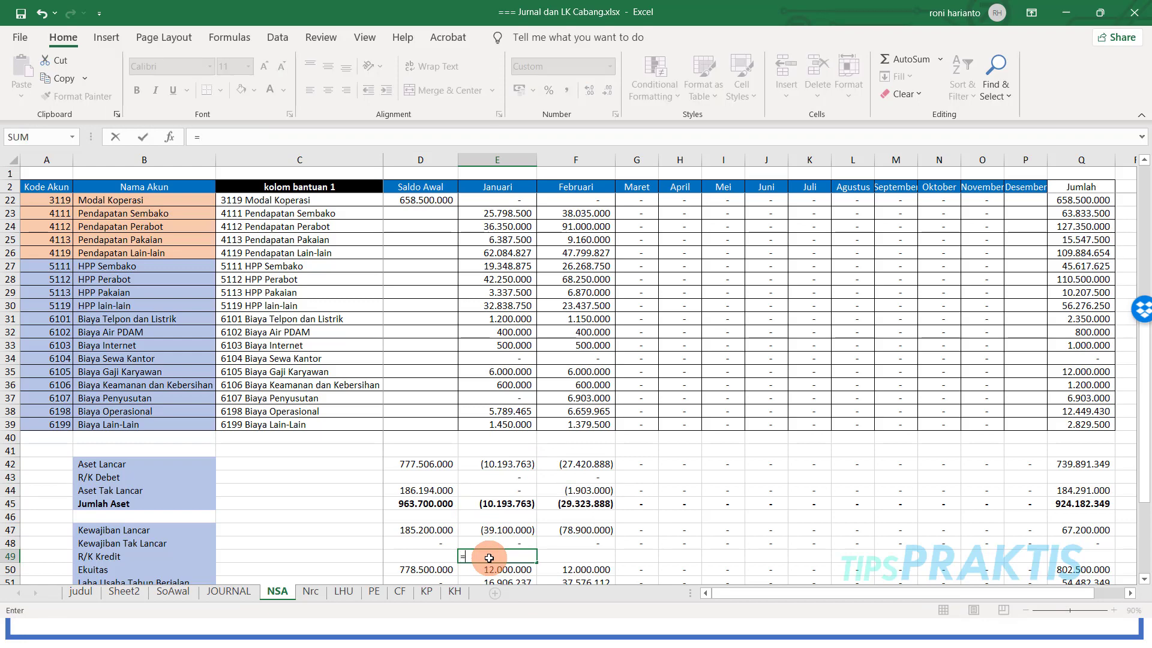
scroll(445, 528, up, 6)
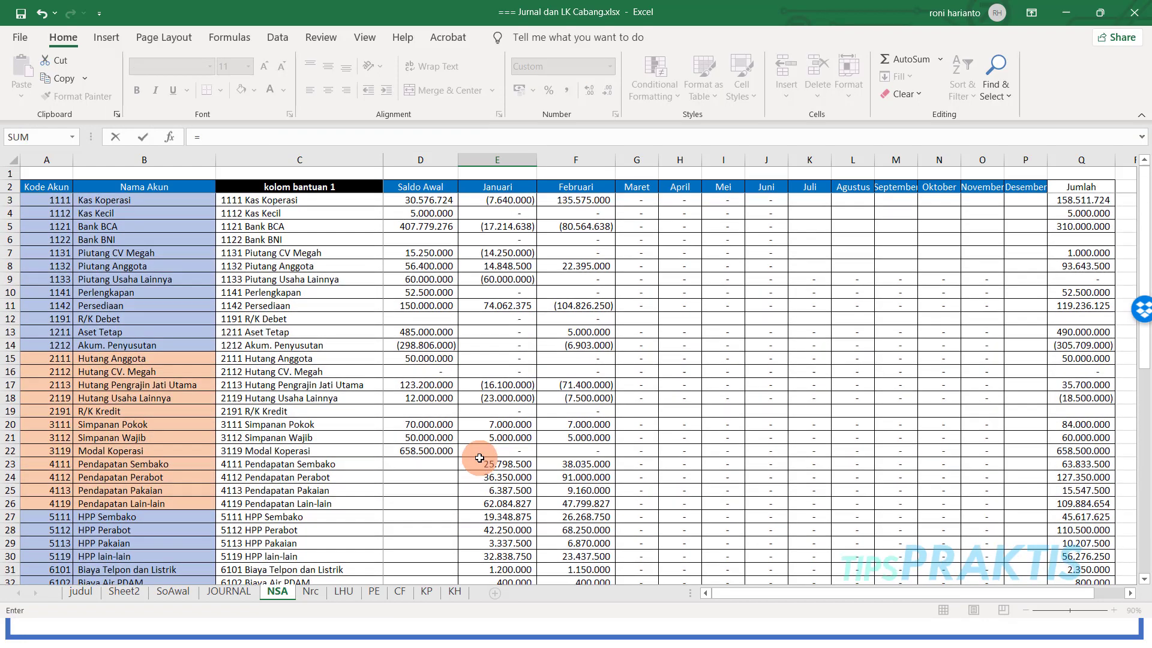
click(474, 413)
key(Return)
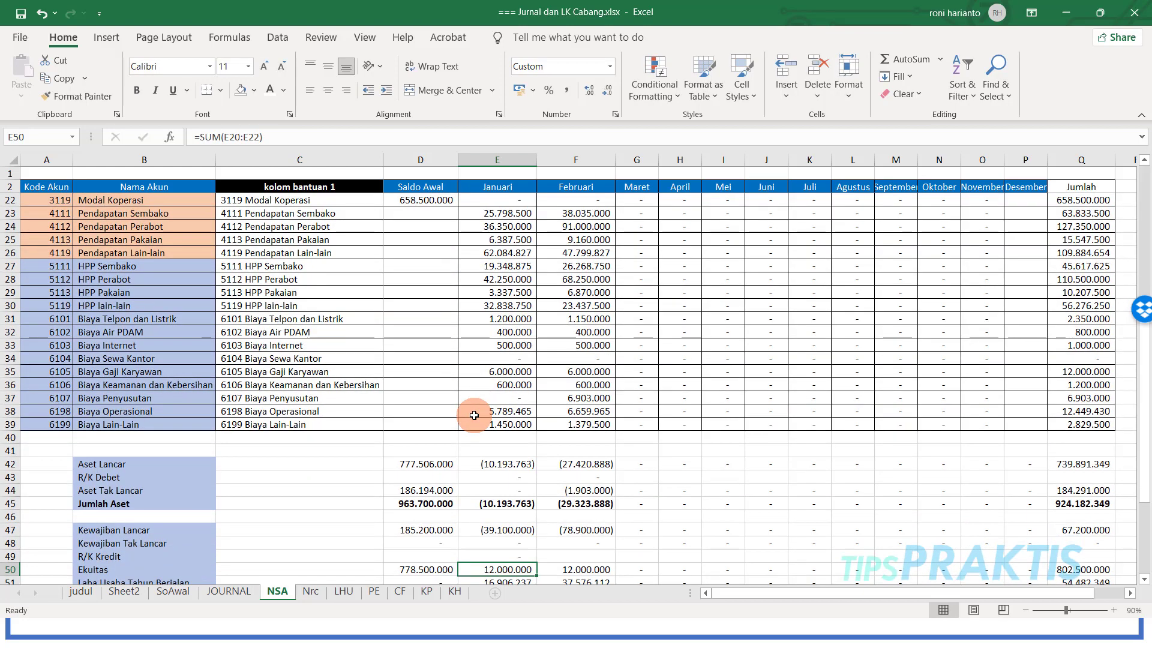
scroll(549, 474, down, 2)
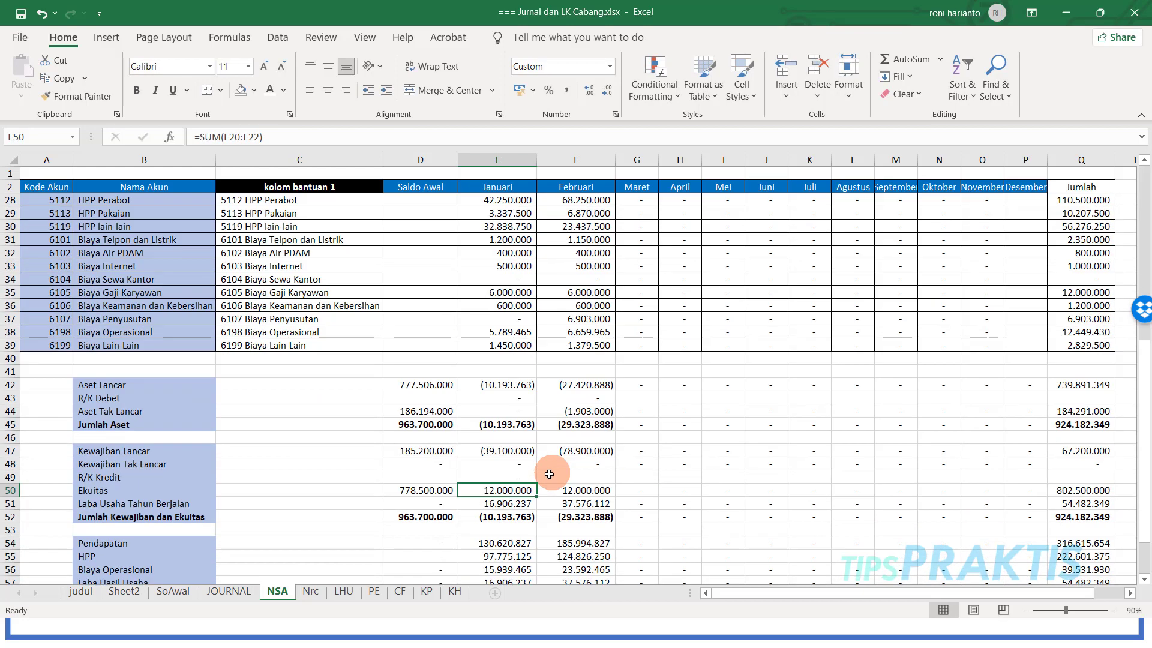
click(514, 476)
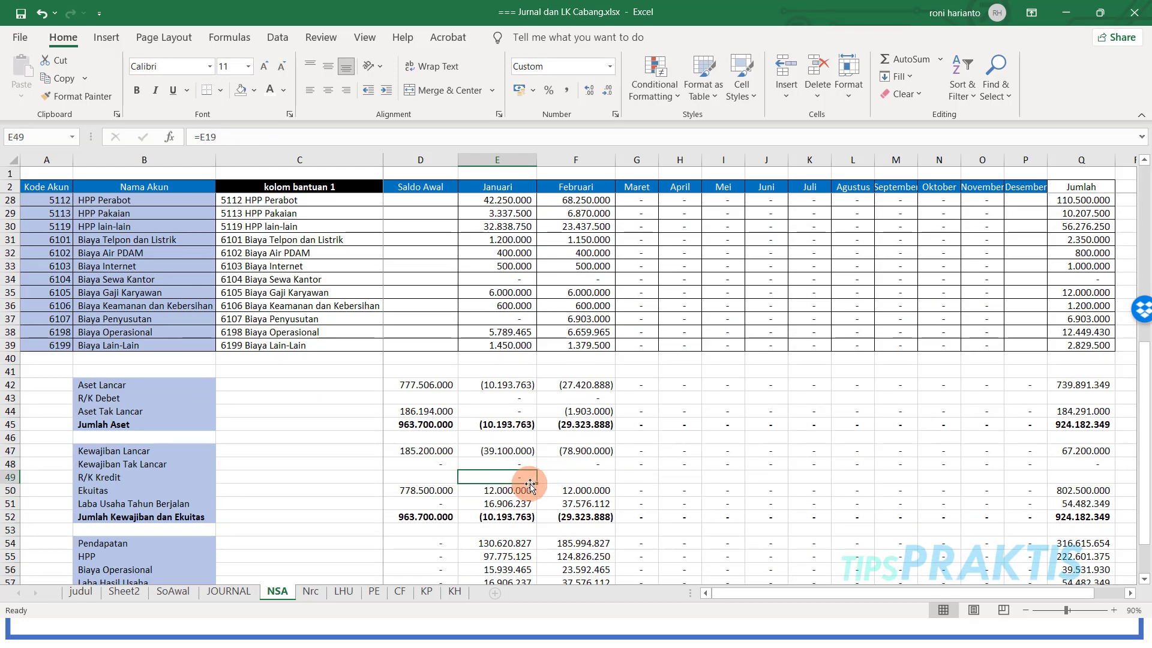
drag(538, 484, 578, 484)
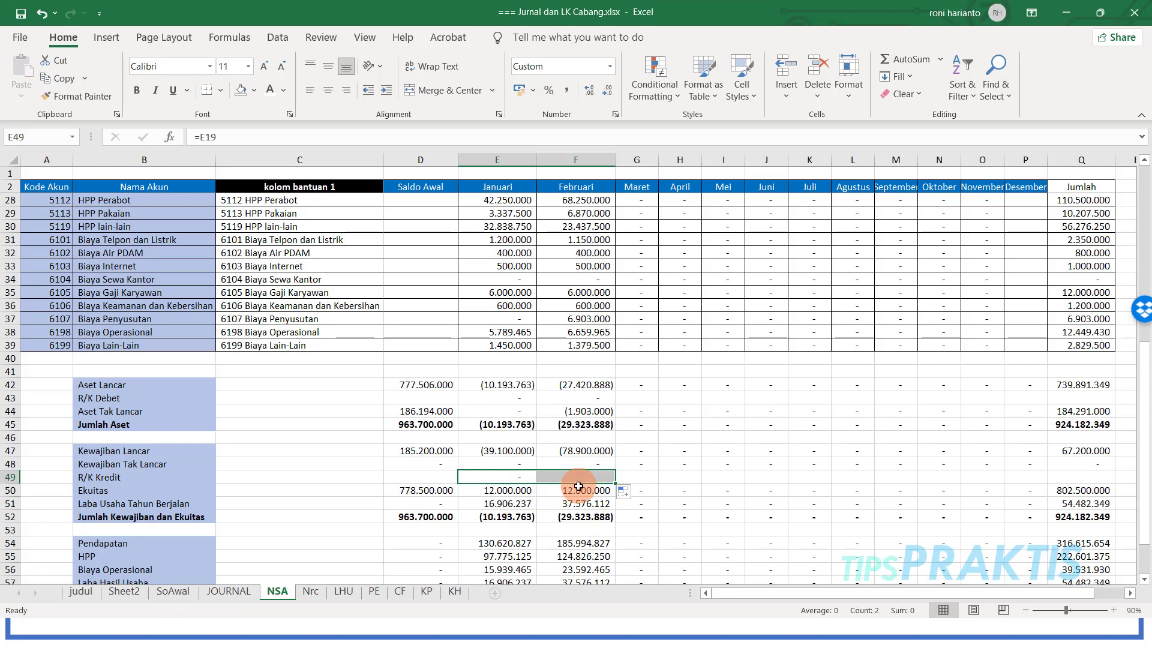
scroll(524, 486, down, 2)
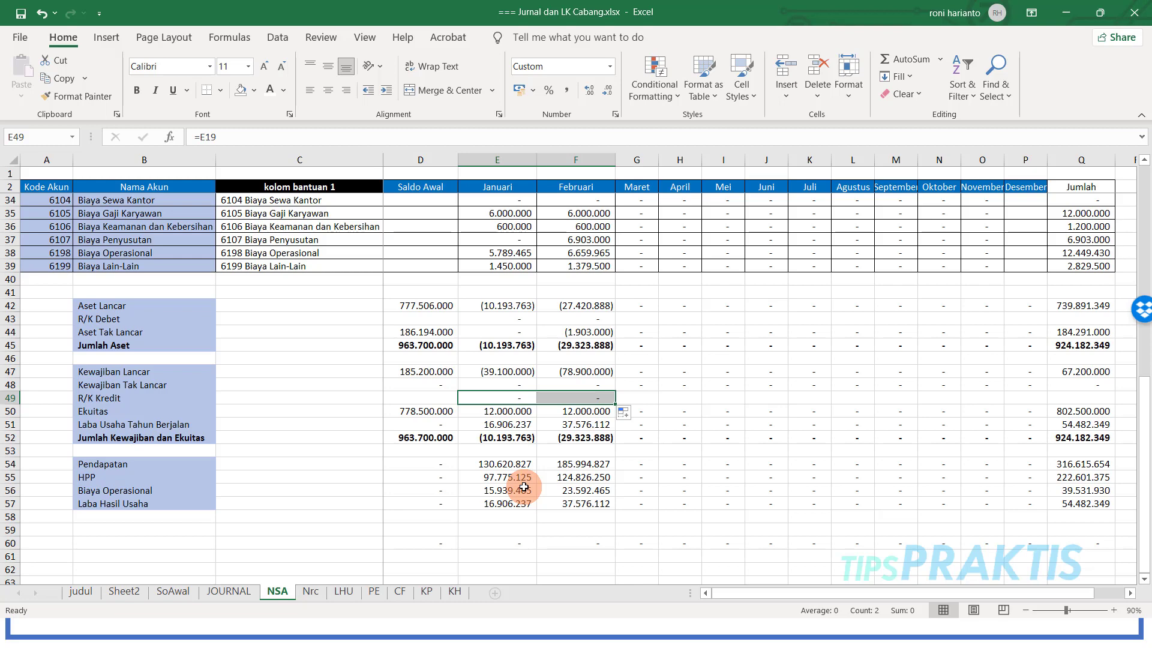
Step: On the Nrc sheet, shift the block from Piutang Usaha through Jumlah Aset down one row to leave a blank row below Bank BCA
click(312, 592)
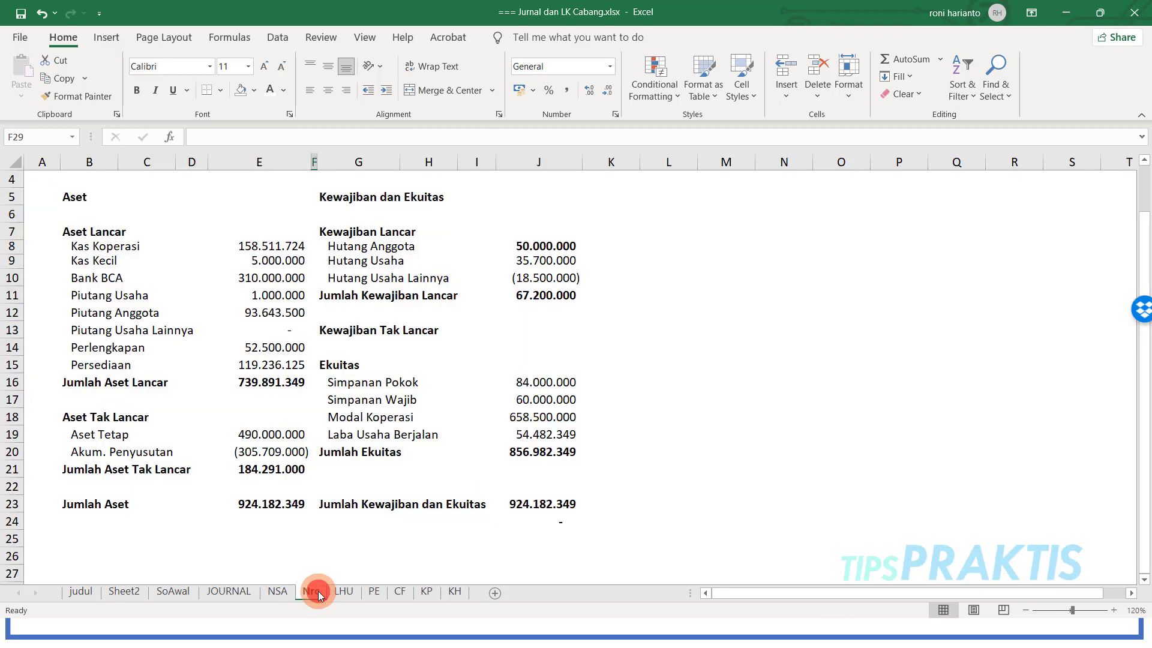
click(65, 279)
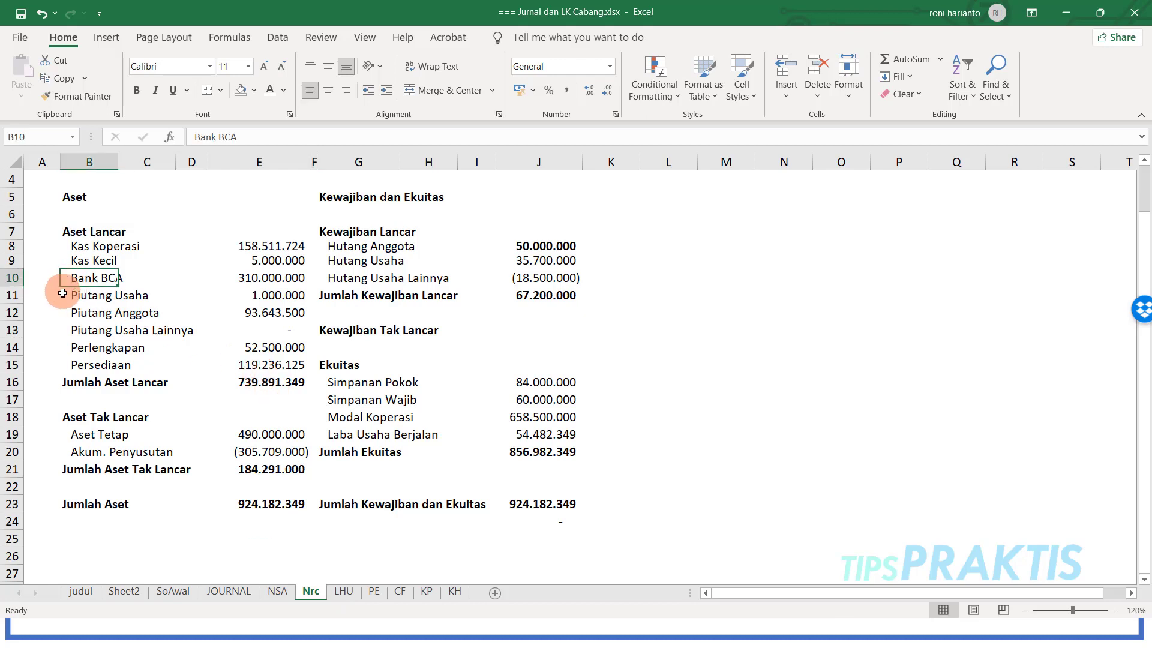
drag(63, 293, 252, 534)
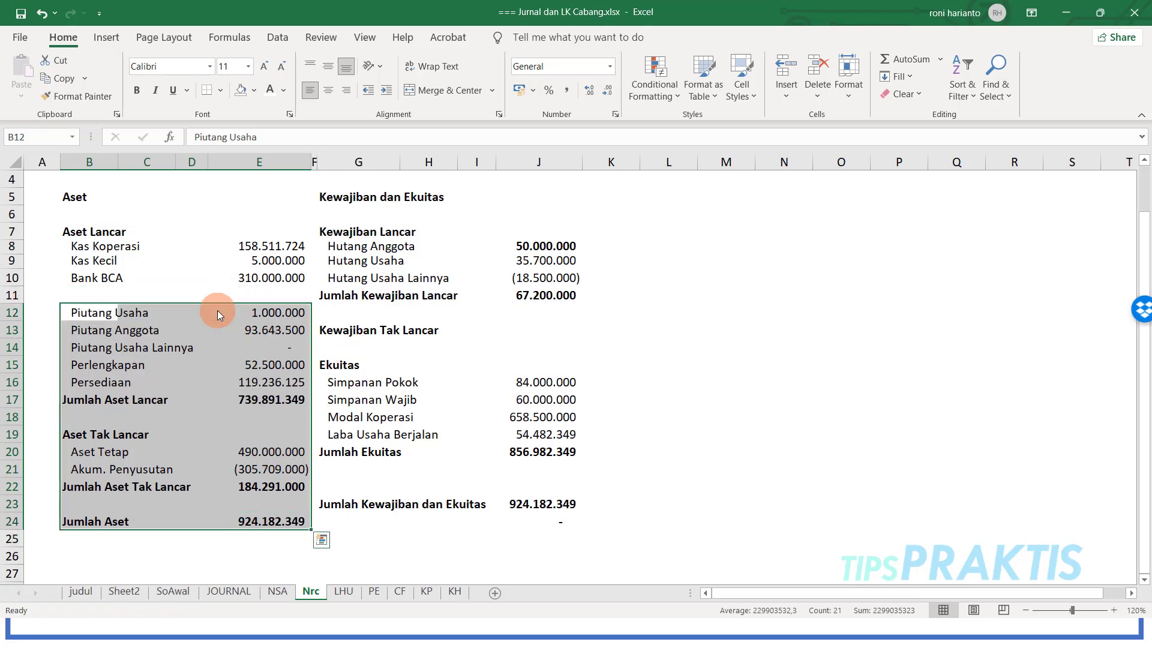
Step: Shift the Aset Tak Lancar block down to start in row 21 and the Ekuitas block to start in row 18, with both grand totals in row 26
click(476, 434)
drag(352, 365, 480, 477)
drag(352, 504, 526, 544)
drag(96, 435, 264, 564)
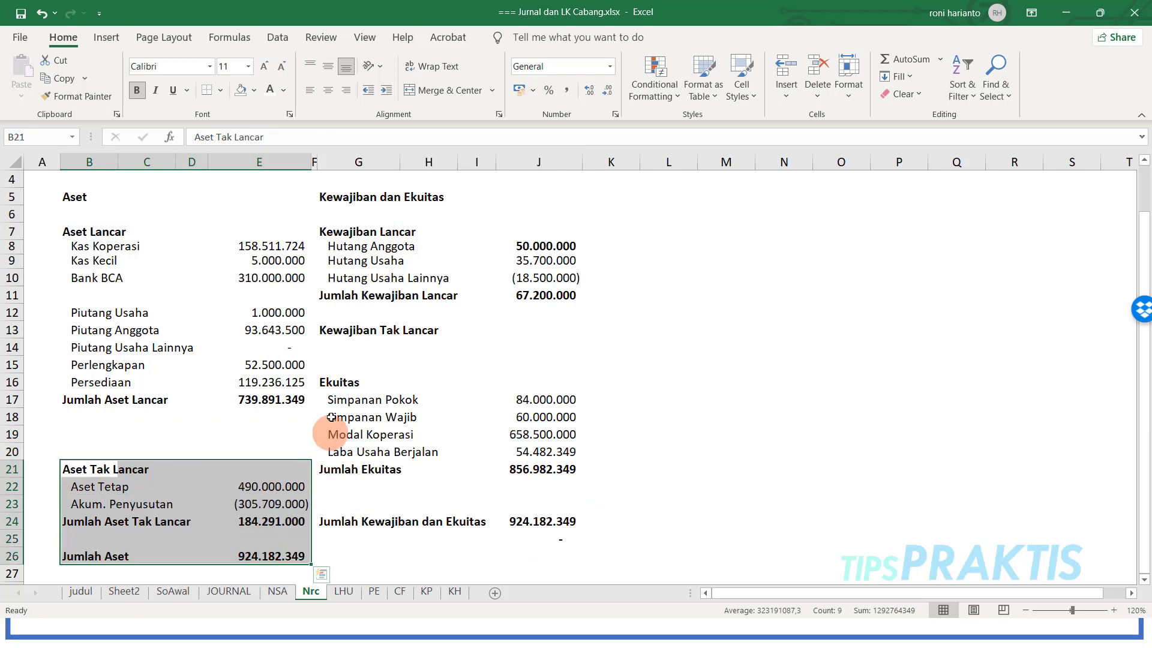
drag(327, 382, 458, 576)
Step: Enter the label R/K Debet in B19 above Aset Tak Lancar and R/K Kredit in G16 above Ekuitas
click(67, 437)
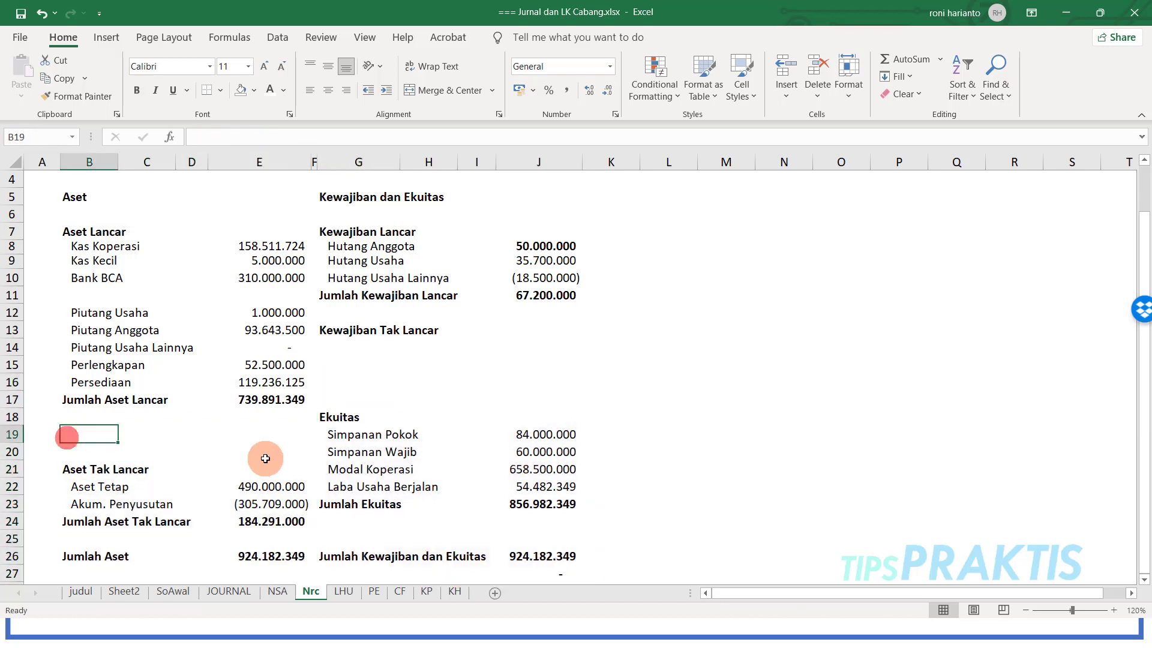
text(R/K D)
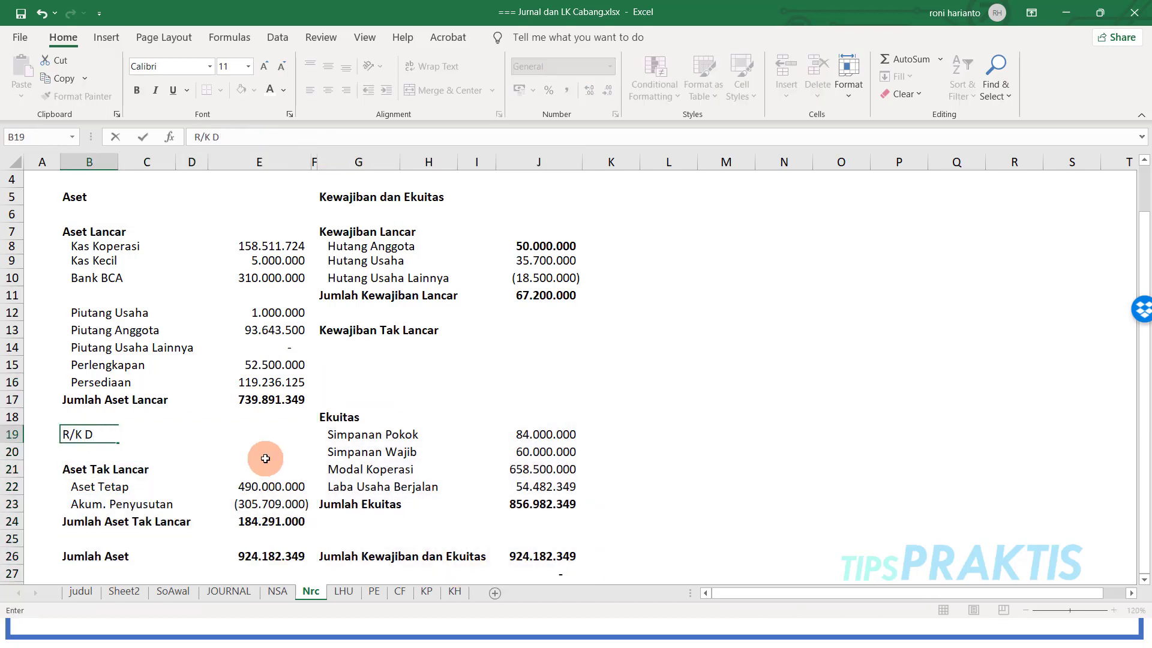
text(ebet)
key(Up)
key(Up)
key(Up)
key(Up)
key(Right)
key(Right)
key(Right)
key(Right)
key(Right)
key(Down)
text(R)
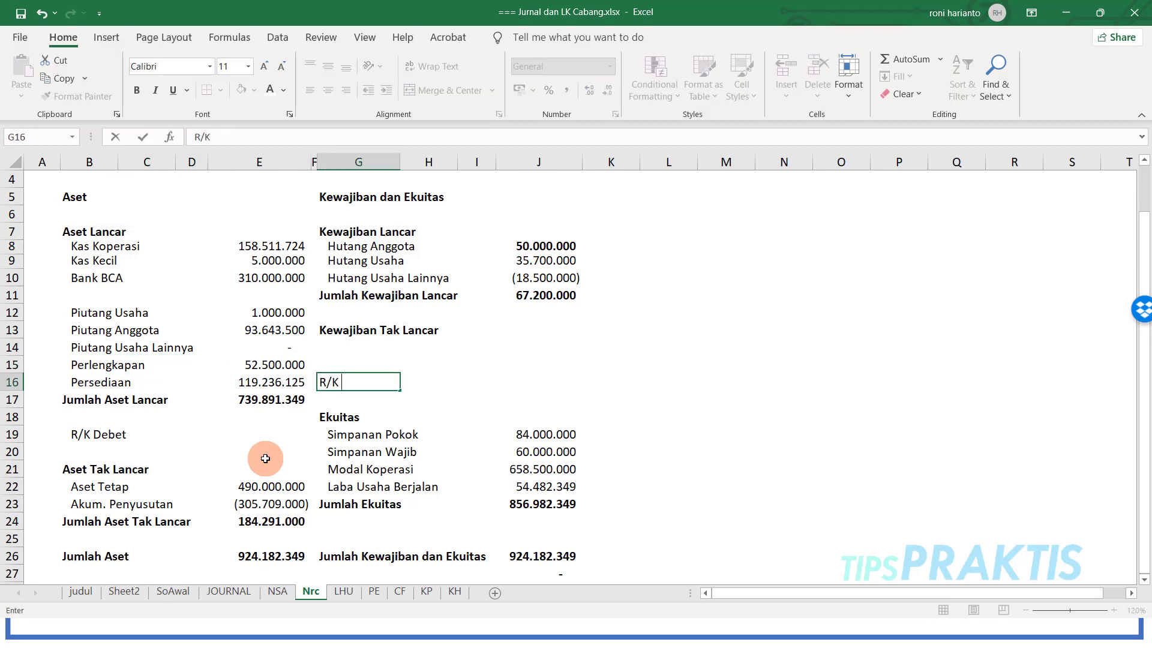
text(/K Kredit)
key(Return)
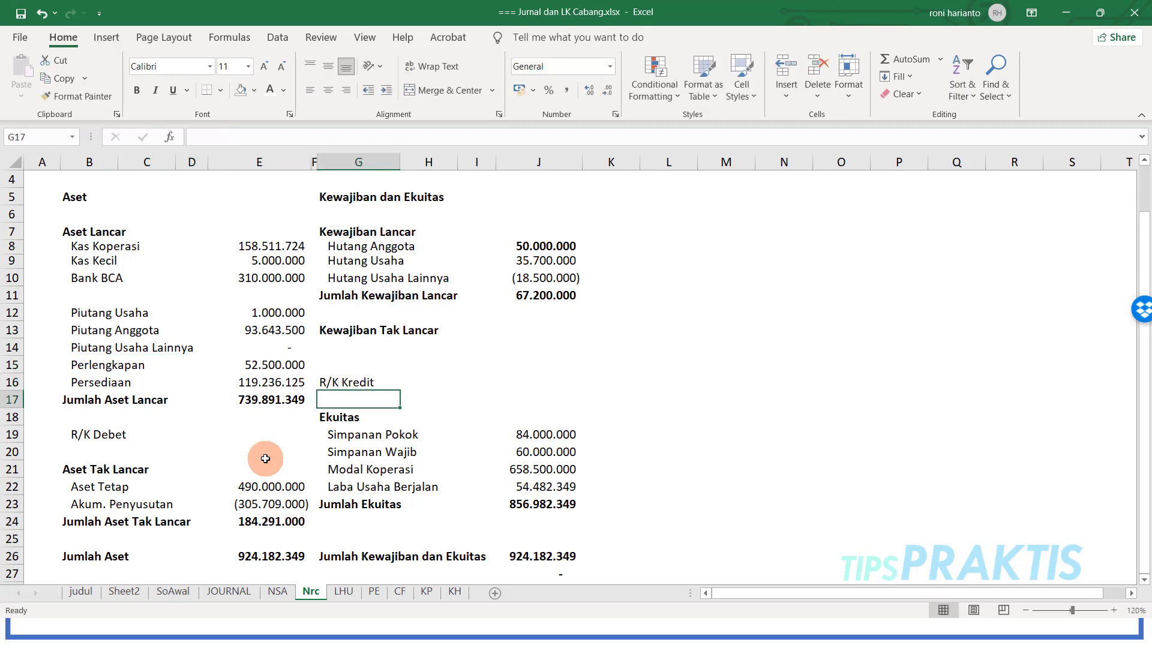
Step: Link the R/K Debet amount in E19 to the account's Jumlah cell on the NSA sheet with =NSA!Q12
click(267, 437)
text(=)
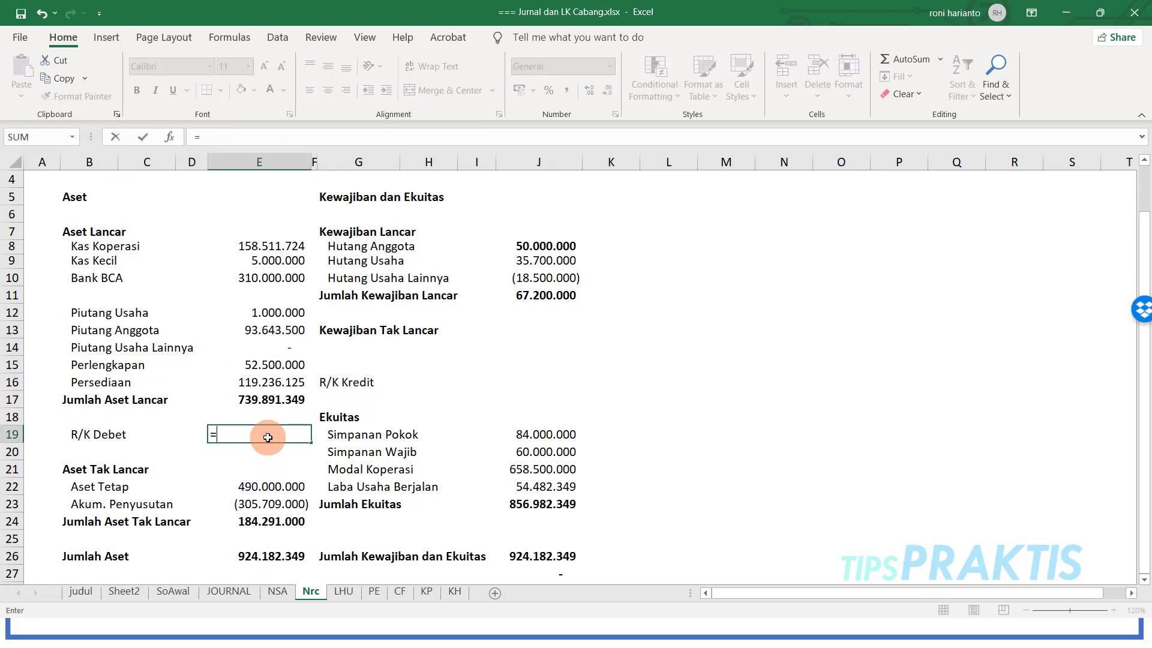
click(279, 593)
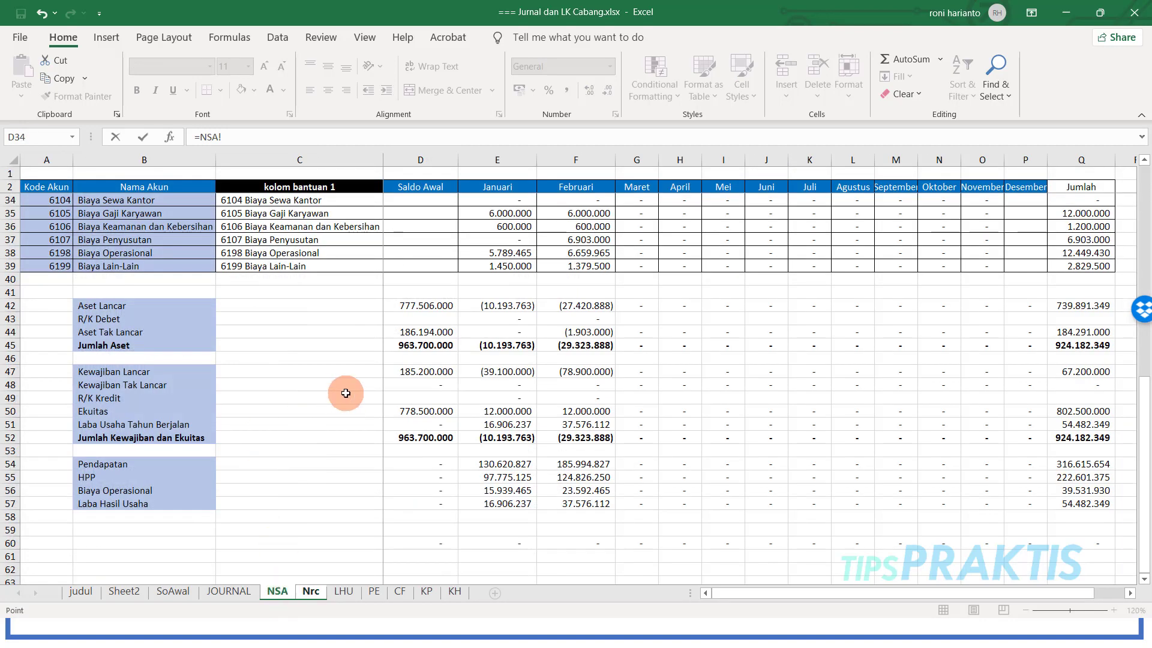
scroll(931, 348, up, 5)
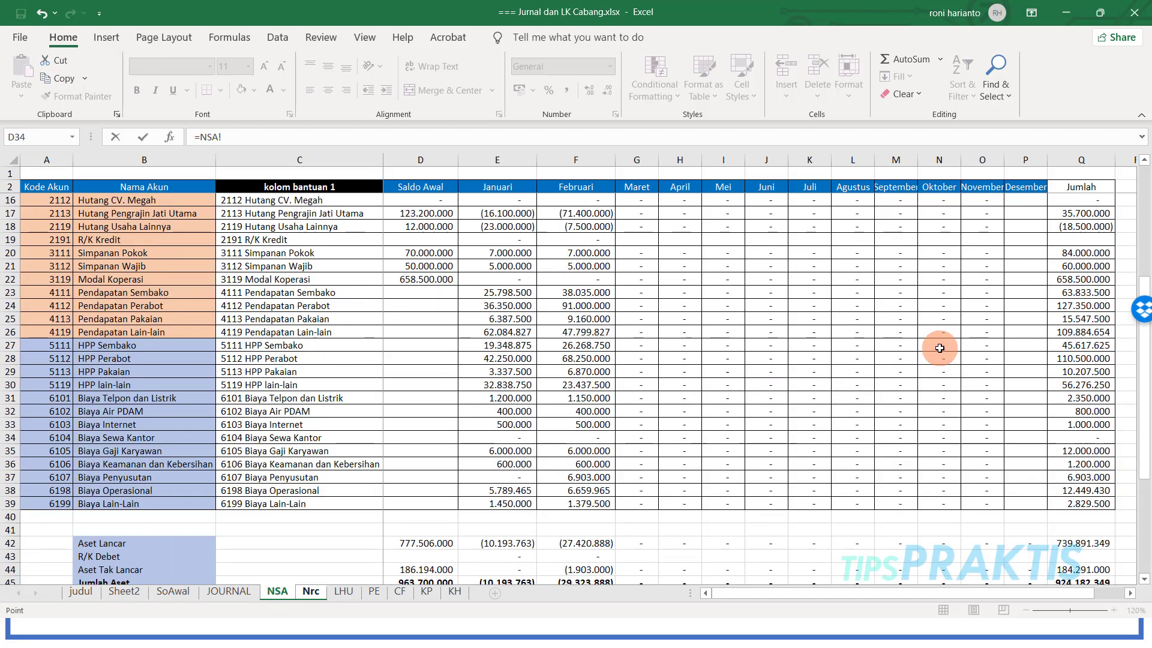
scroll(941, 348, up, 1)
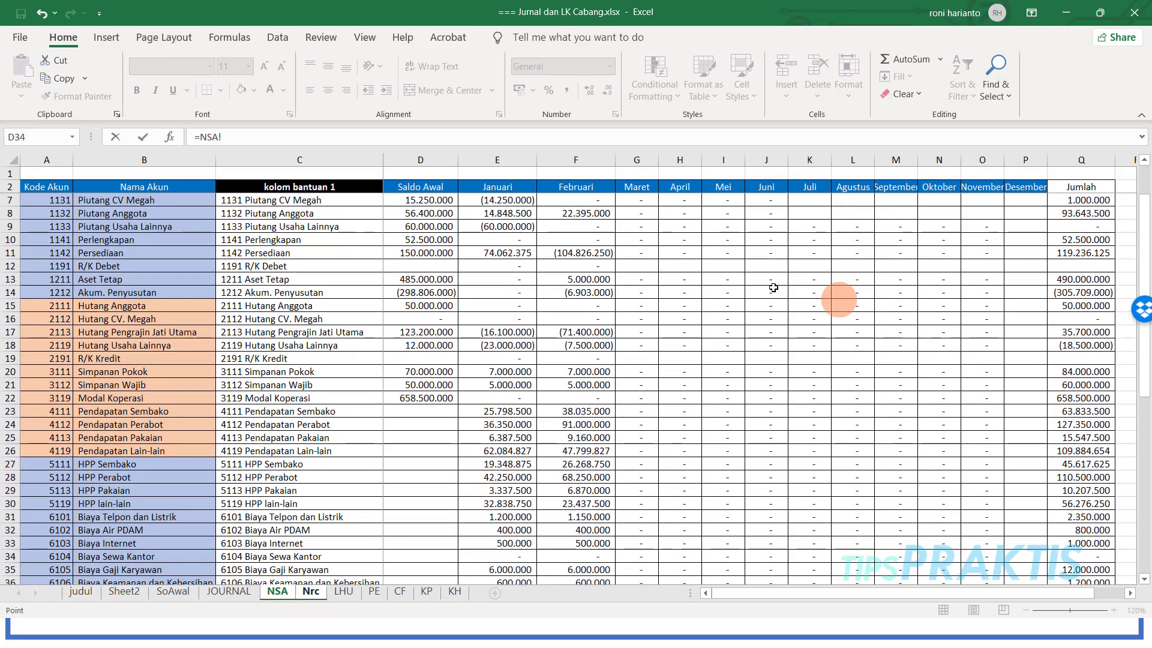
click(1064, 264)
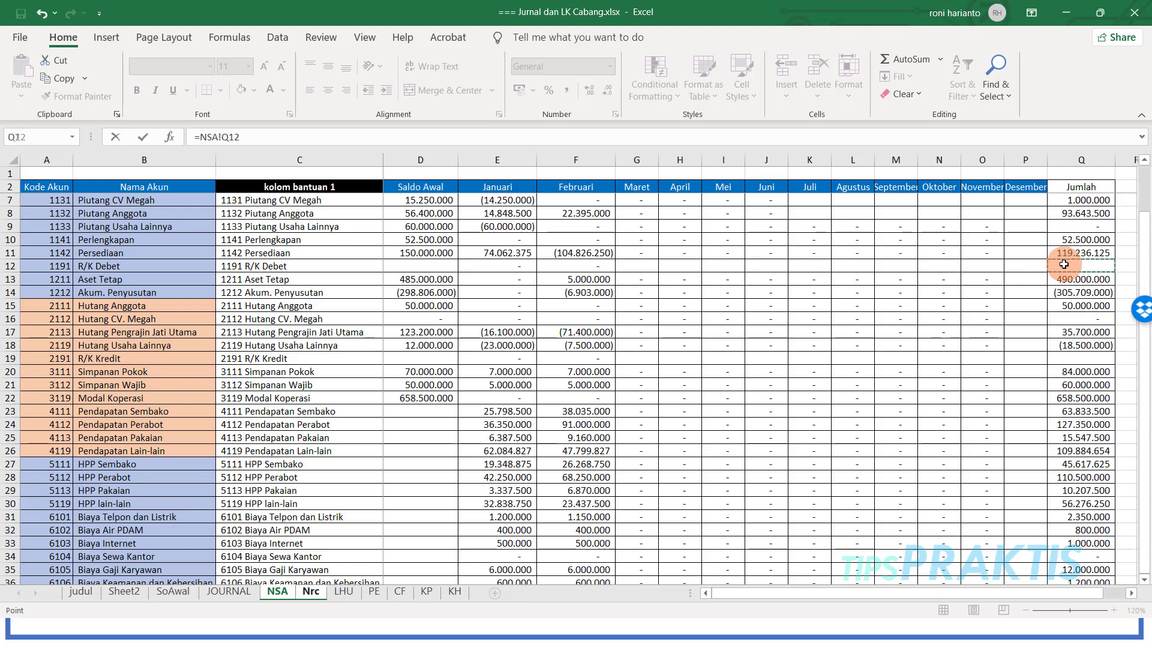
key(Return)
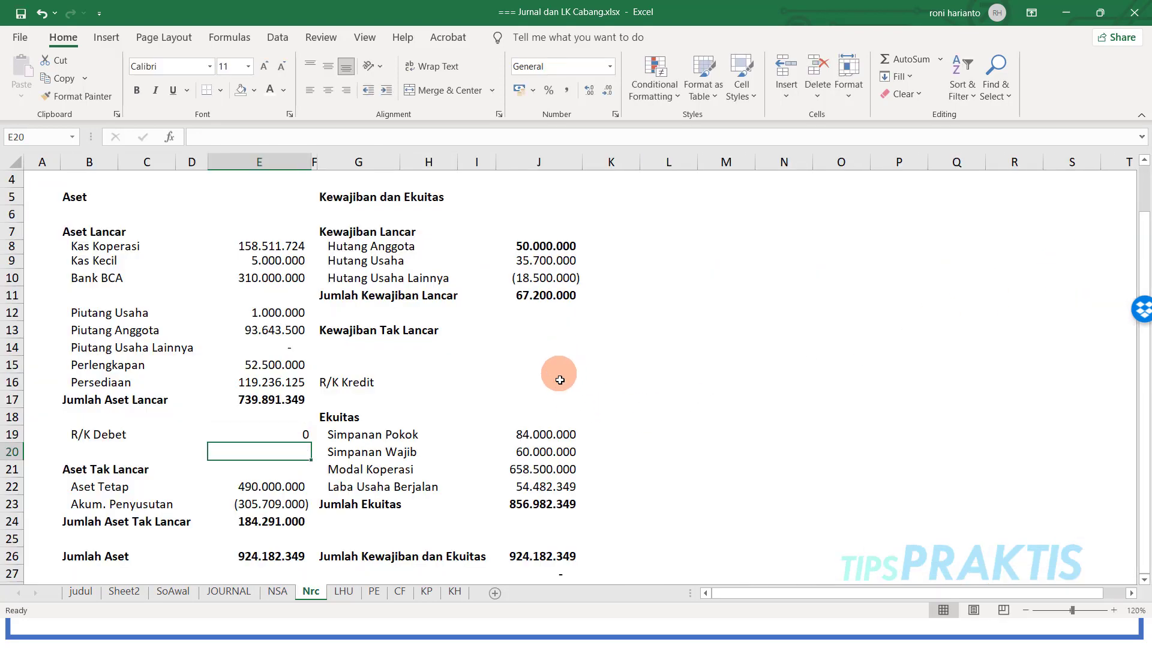
Step: Link the R/K Kredit amount in J16 to the account's Jumlah cell on the NSA sheet with =NSA!Q19
click(560, 380)
text(=)
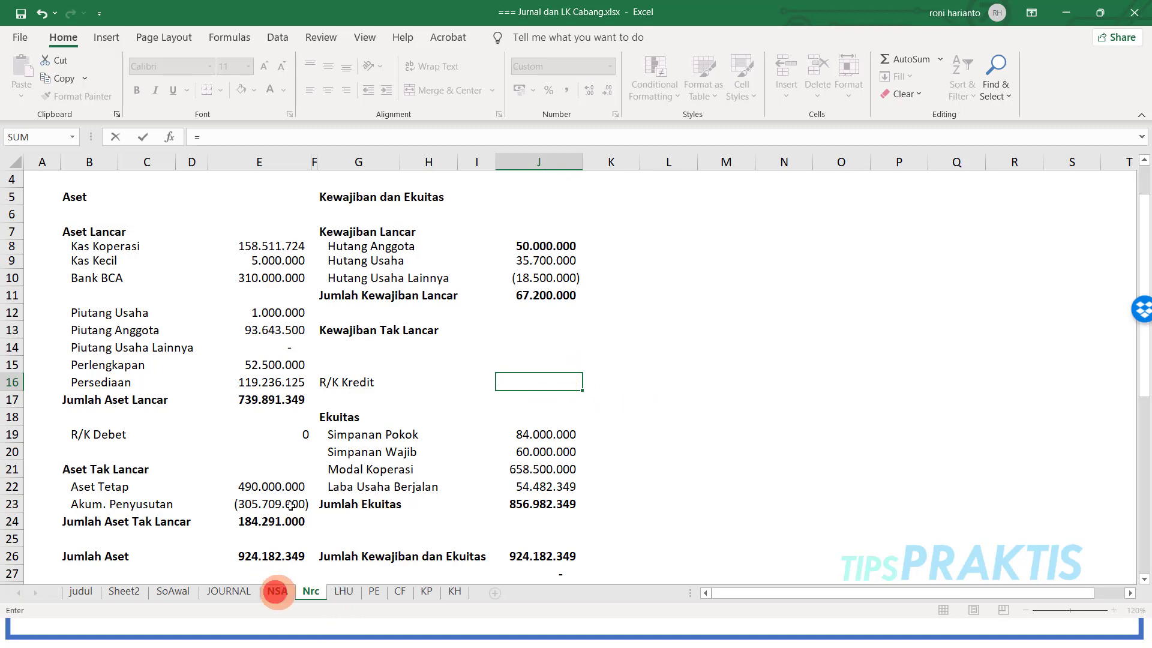
click(277, 592)
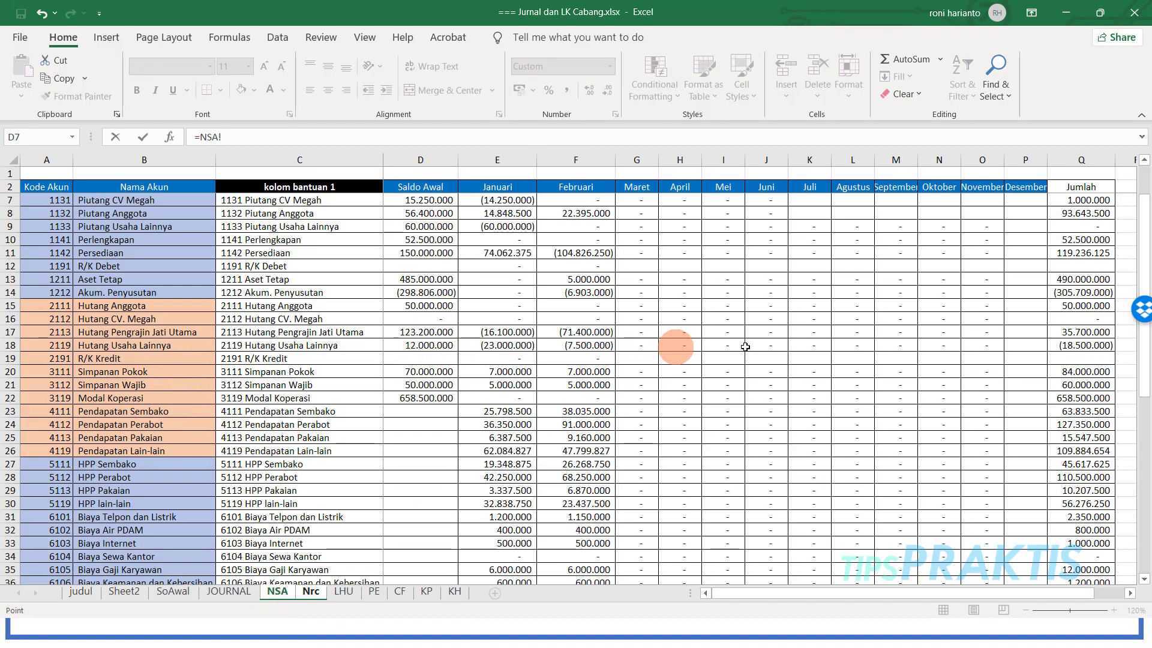
click(1060, 354)
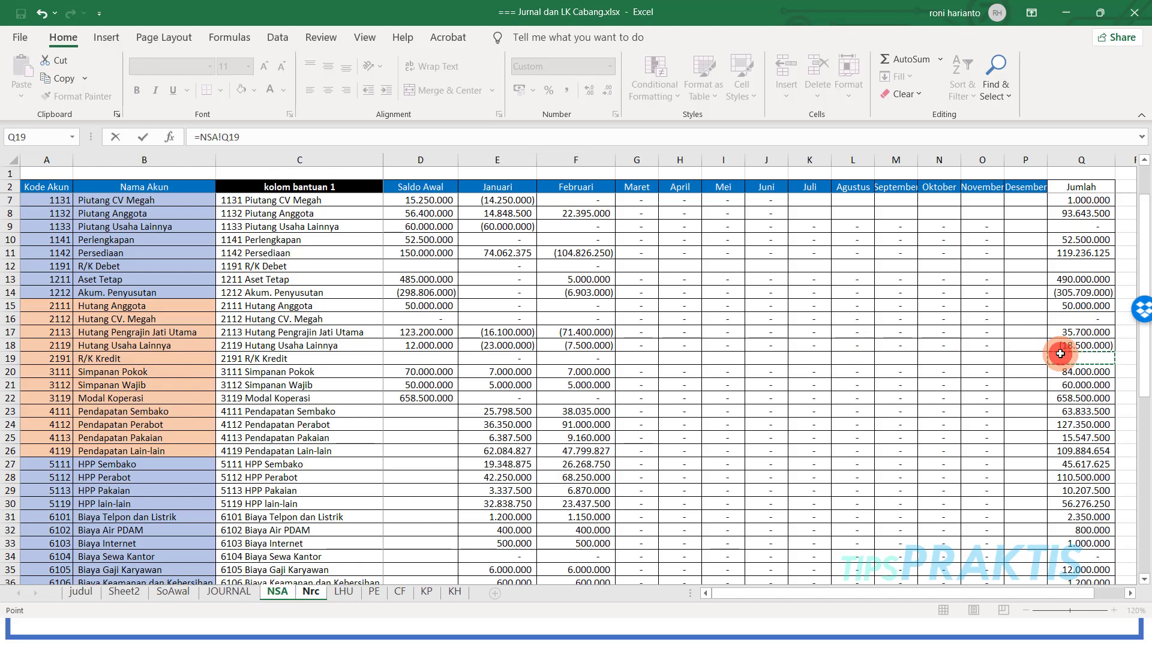
key(Return)
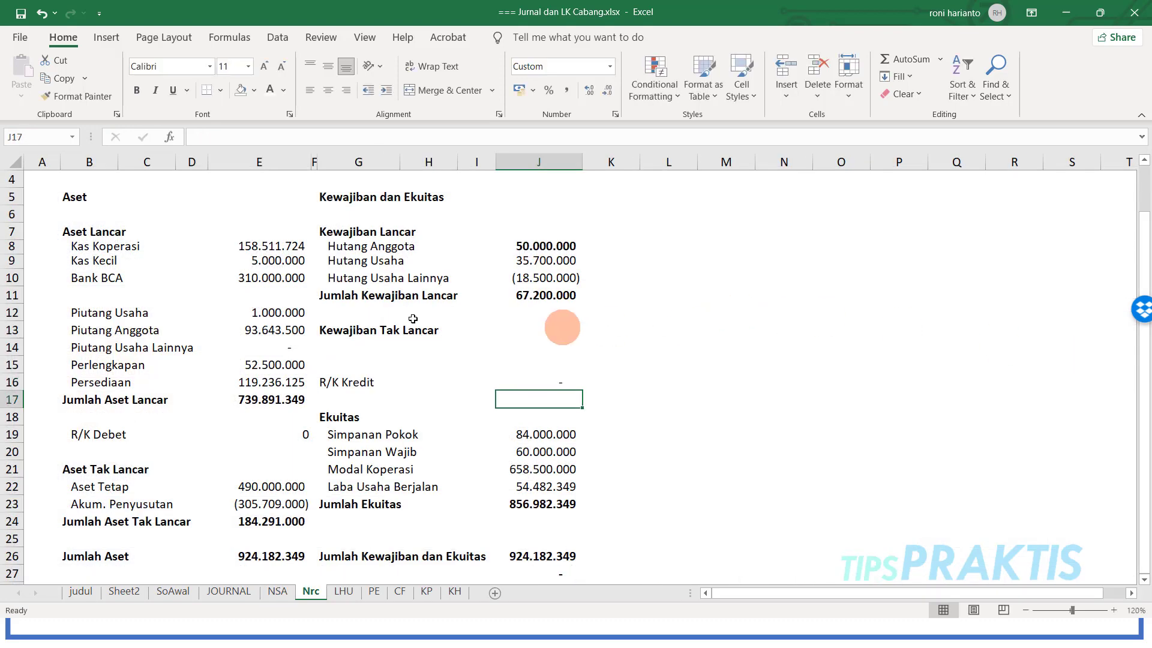
Step: Enter the label Bnk BNI in the blank row below Bank BCA and link its amount to the NSA sheet with =NSA!Q6
click(89, 297)
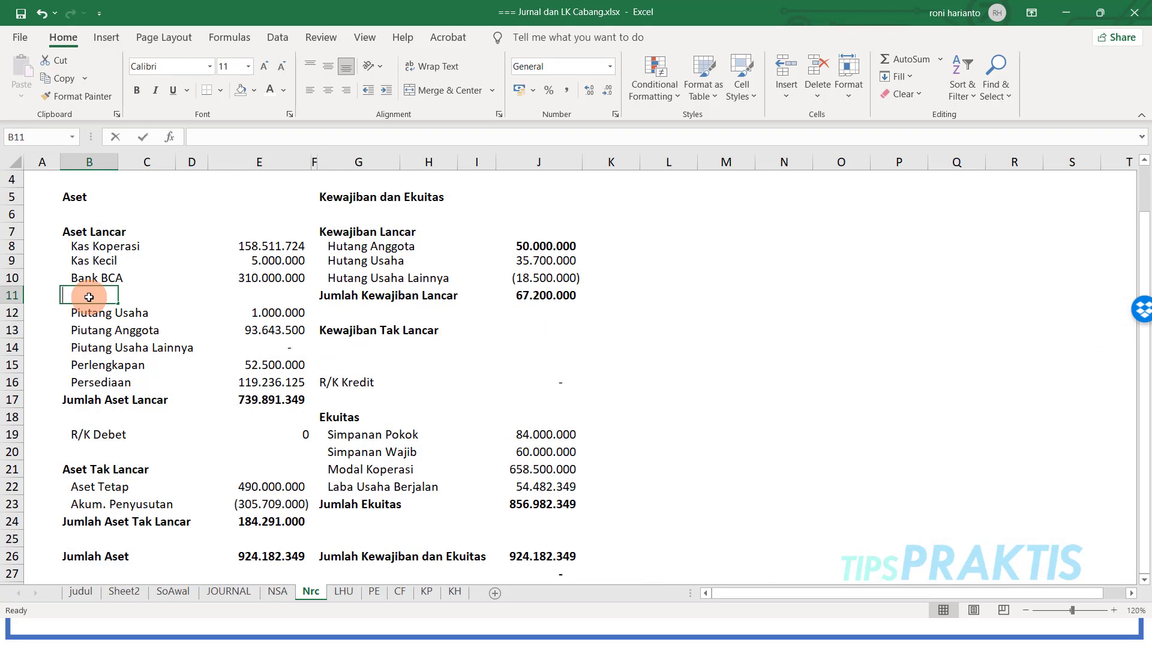
text(Bnk BNI)
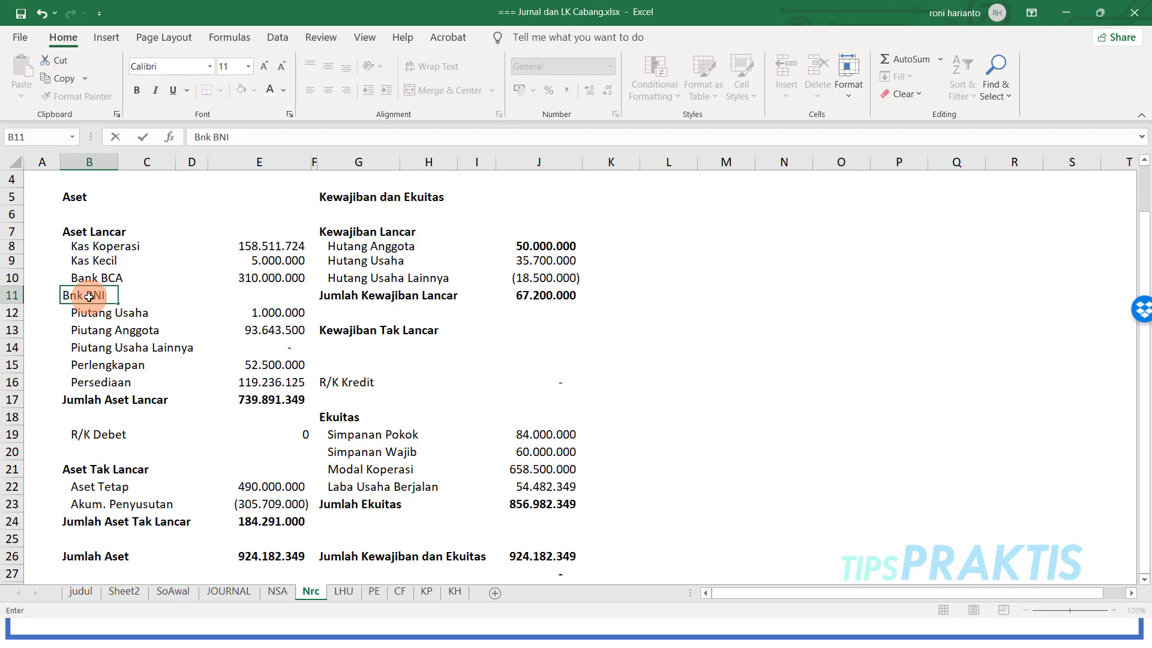
key(Return)
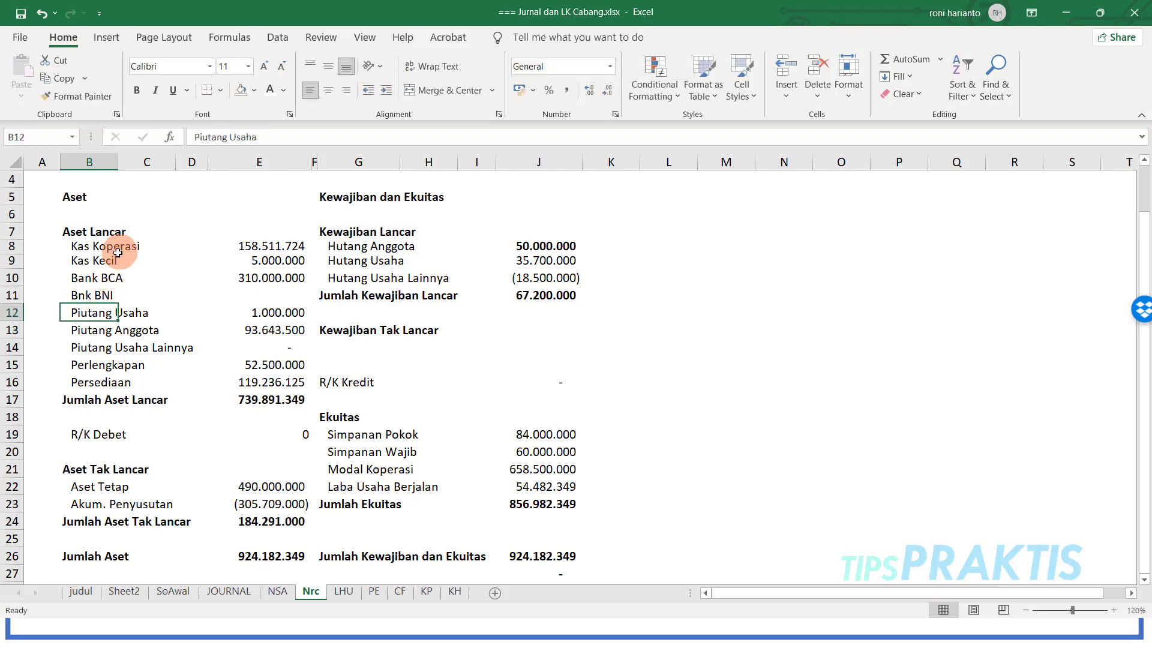
click(272, 298)
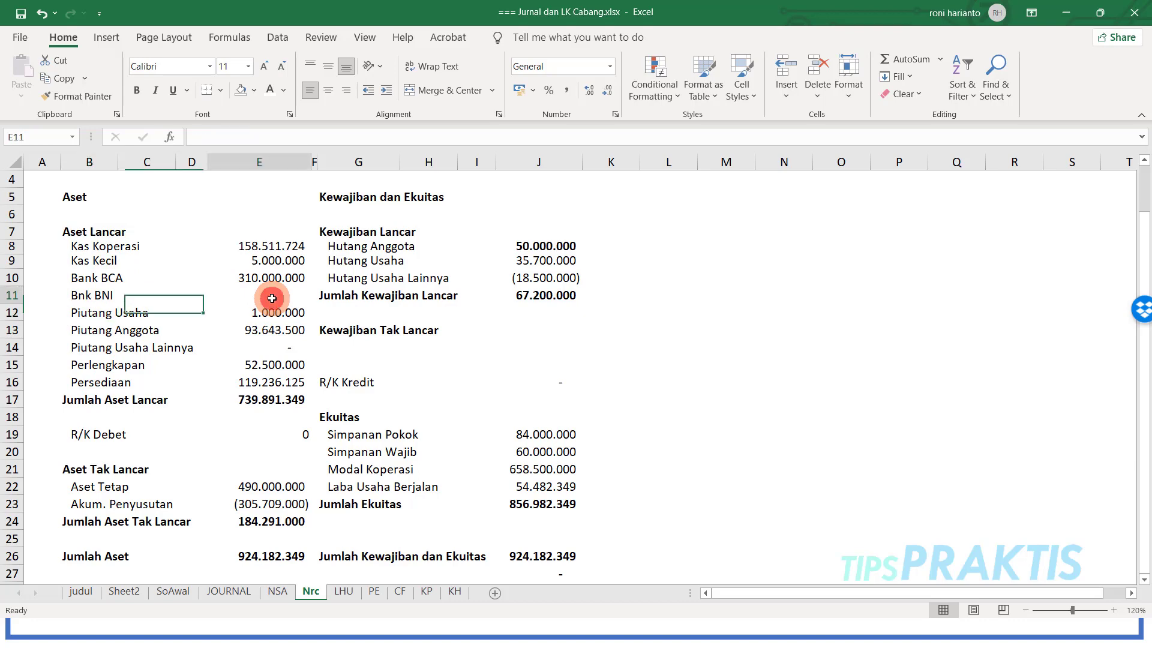
text(=)
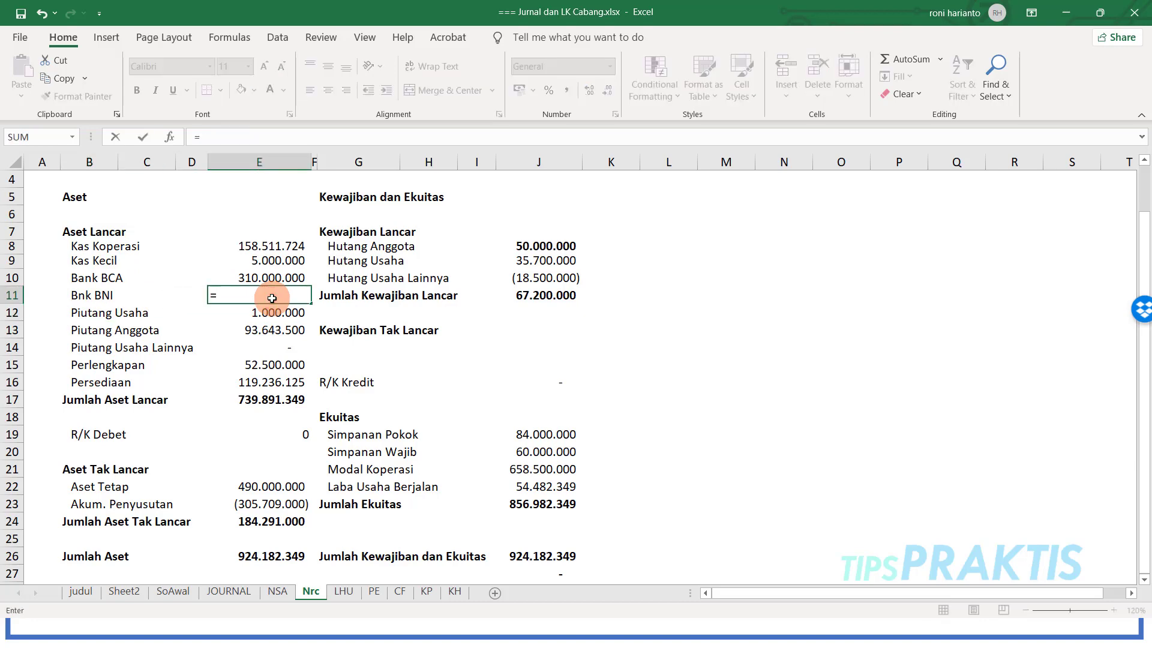
click(278, 591)
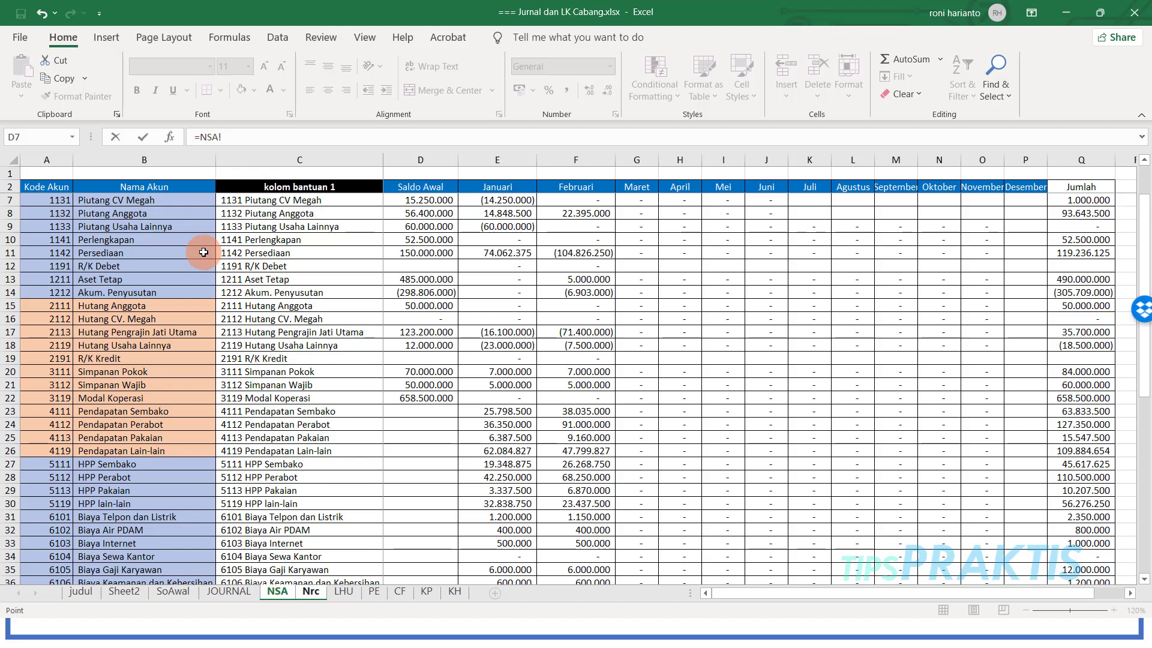
scroll(204, 252, up, 2)
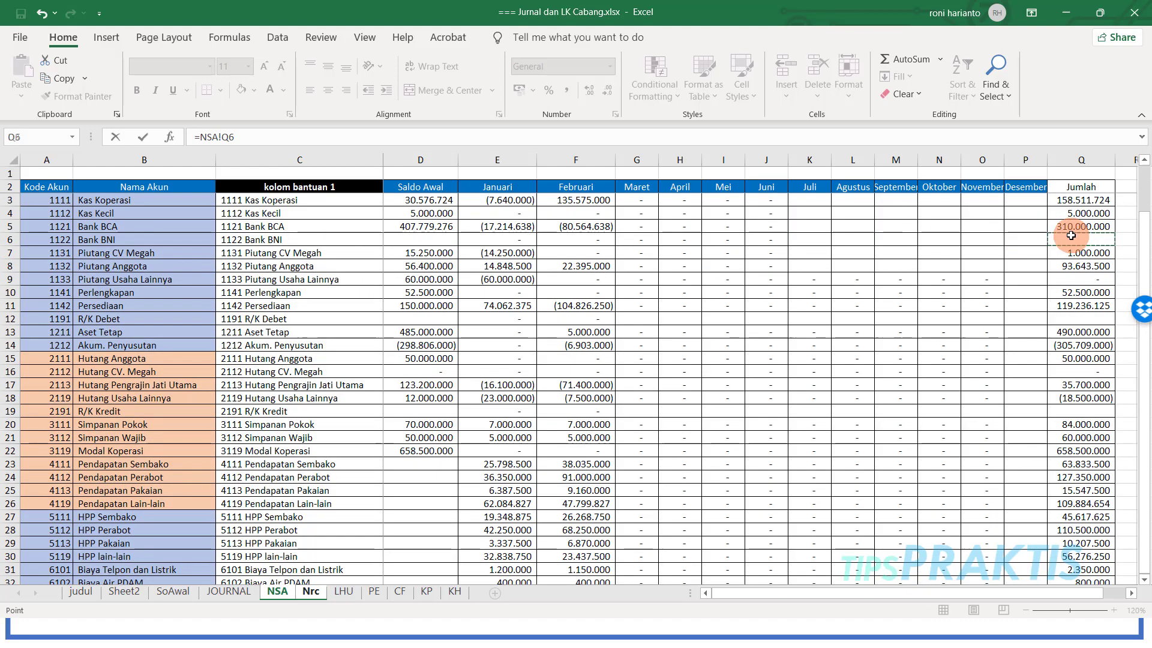
key(Return)
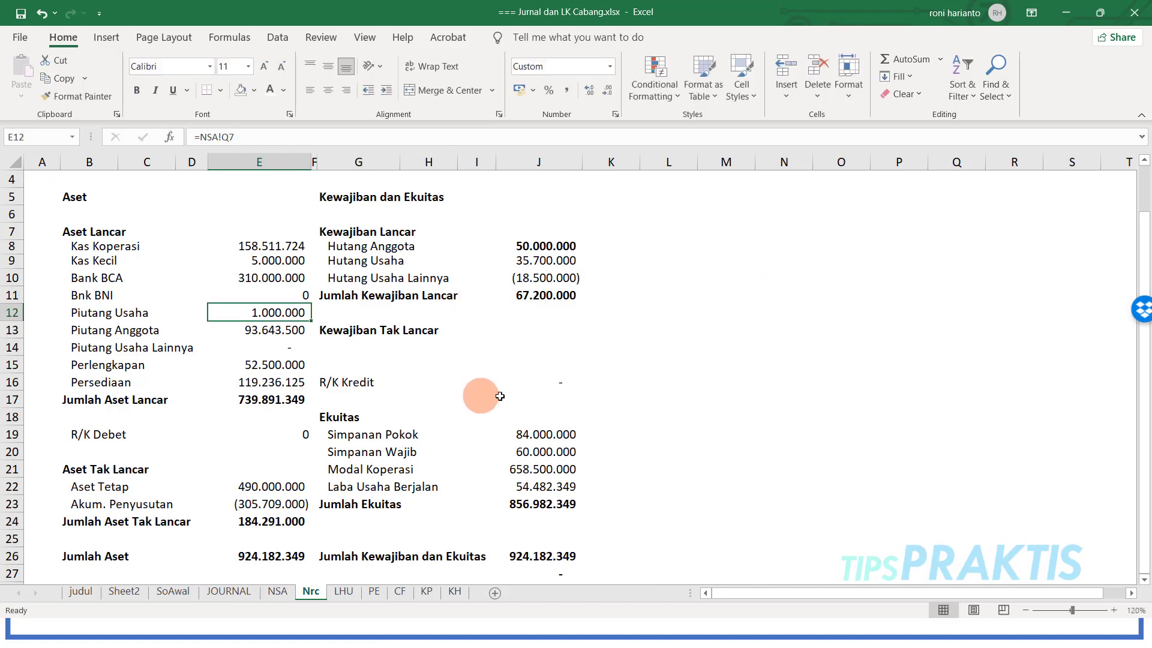
Step: On the NSA sheet, fill the Jumlah SUM formula from the rows above into the Bank BNI, R/K Debet and R/K Kredit rows
click(281, 589)
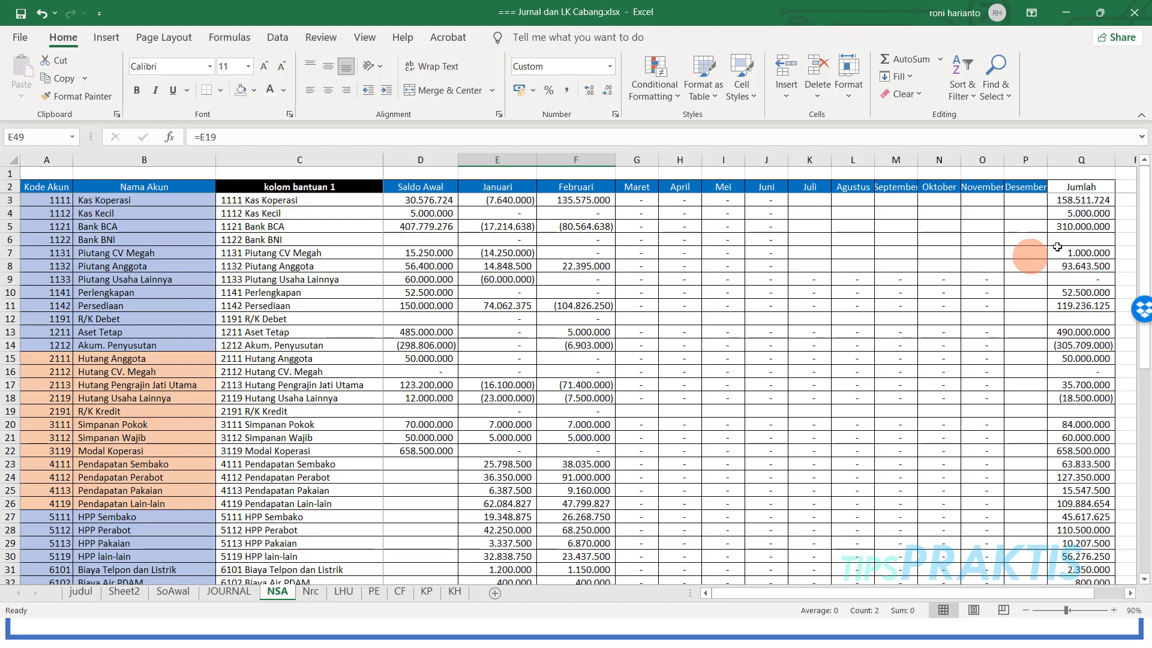
click(1104, 226)
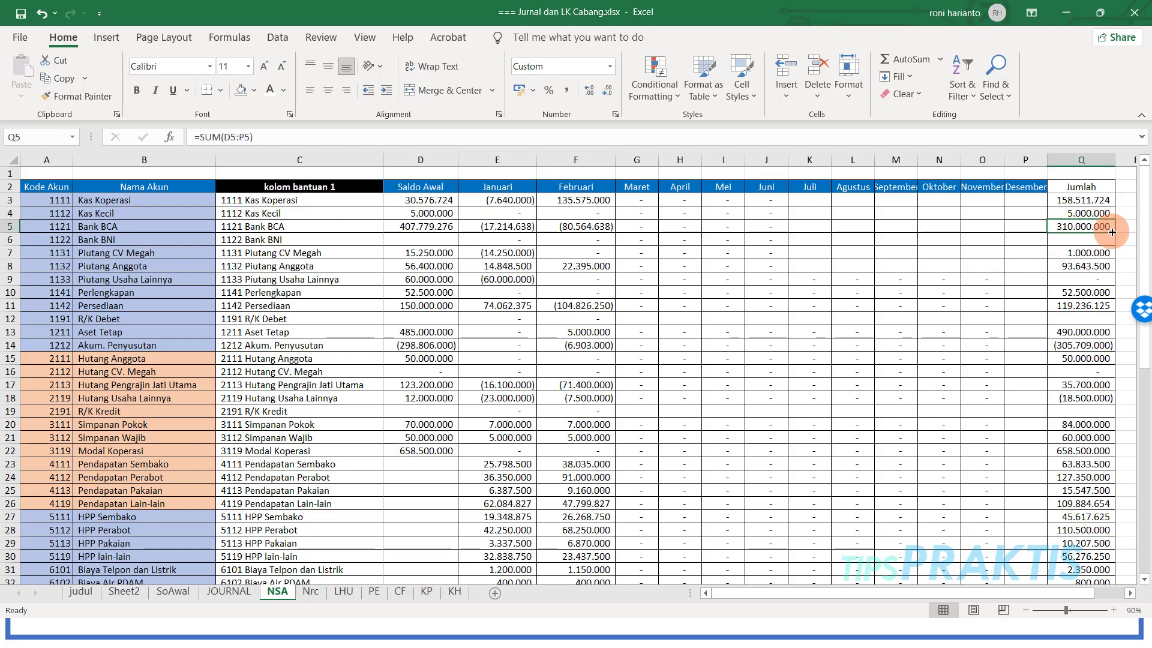
drag(1111, 233, 1113, 242)
click(1115, 311)
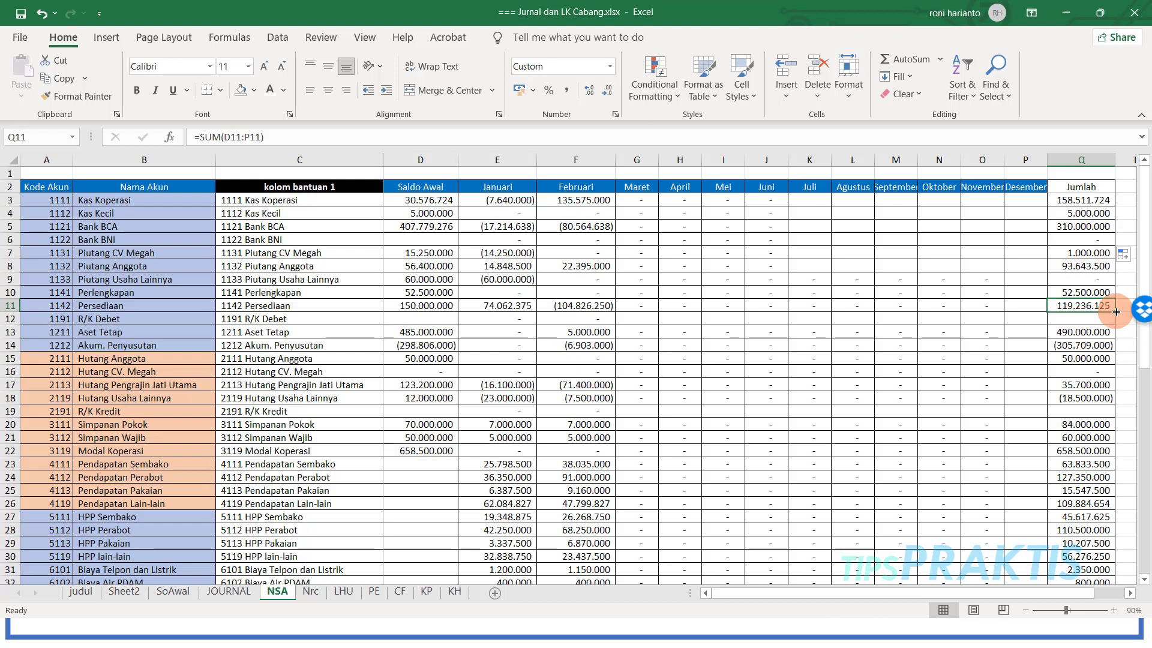
drag(1116, 311, 1116, 324)
click(1115, 400)
drag(1114, 404, 1118, 423)
click(994, 359)
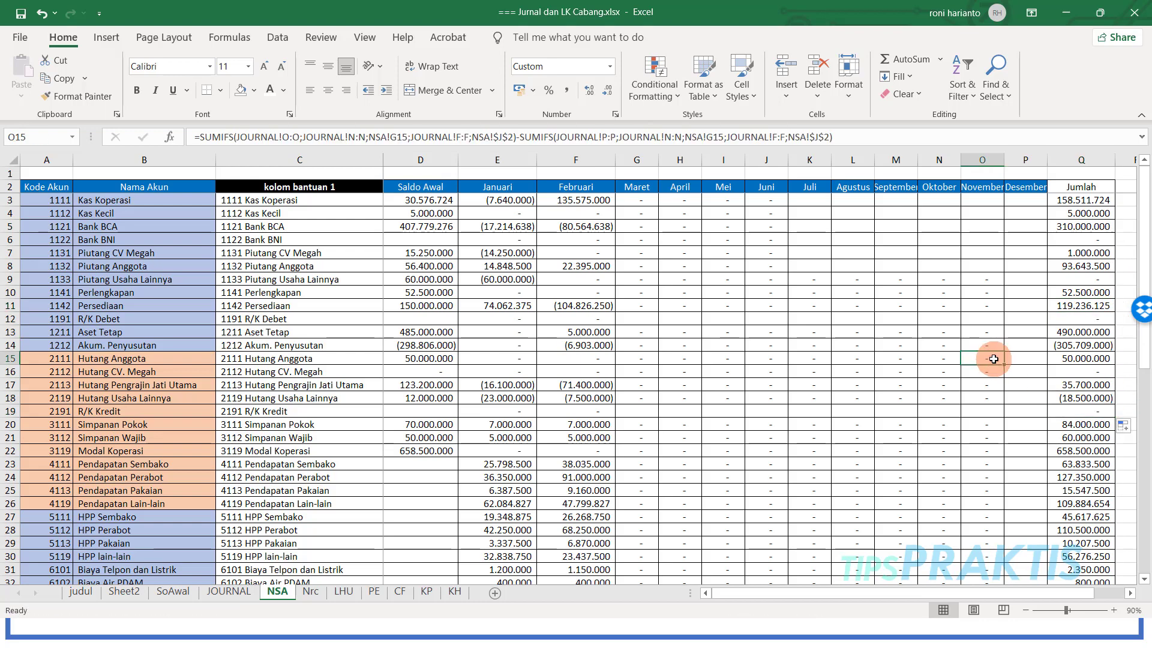
Step: On Sheet2, zoom out to 90% and widen the amount columns I and J to fit their figures
click(249, 593)
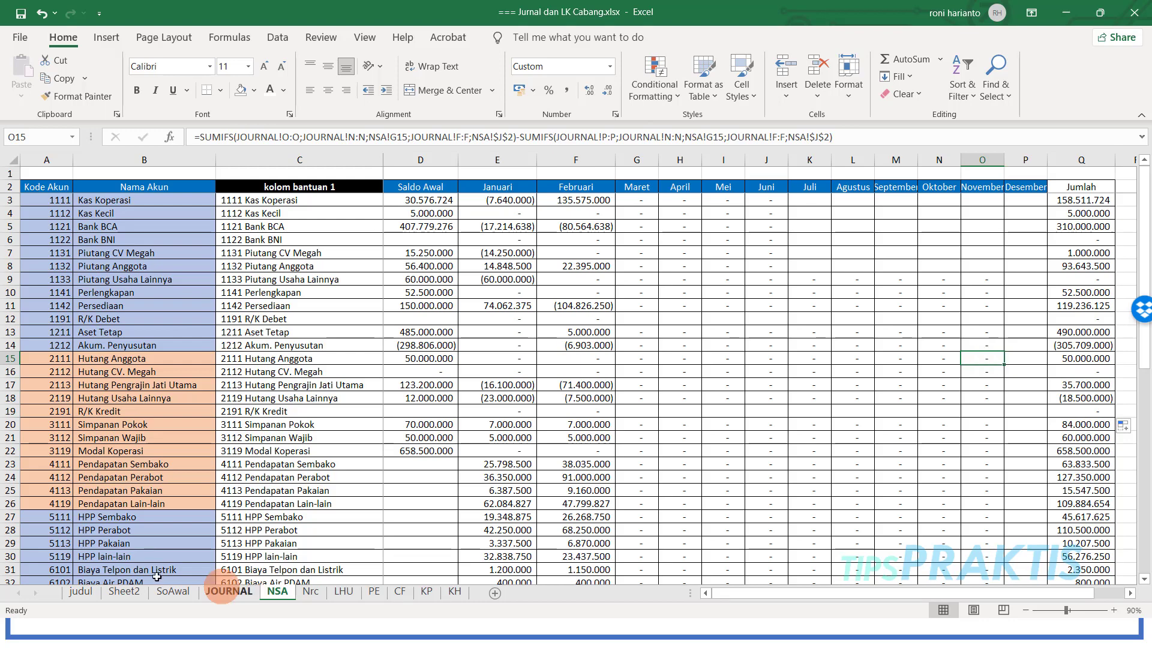
click(131, 593)
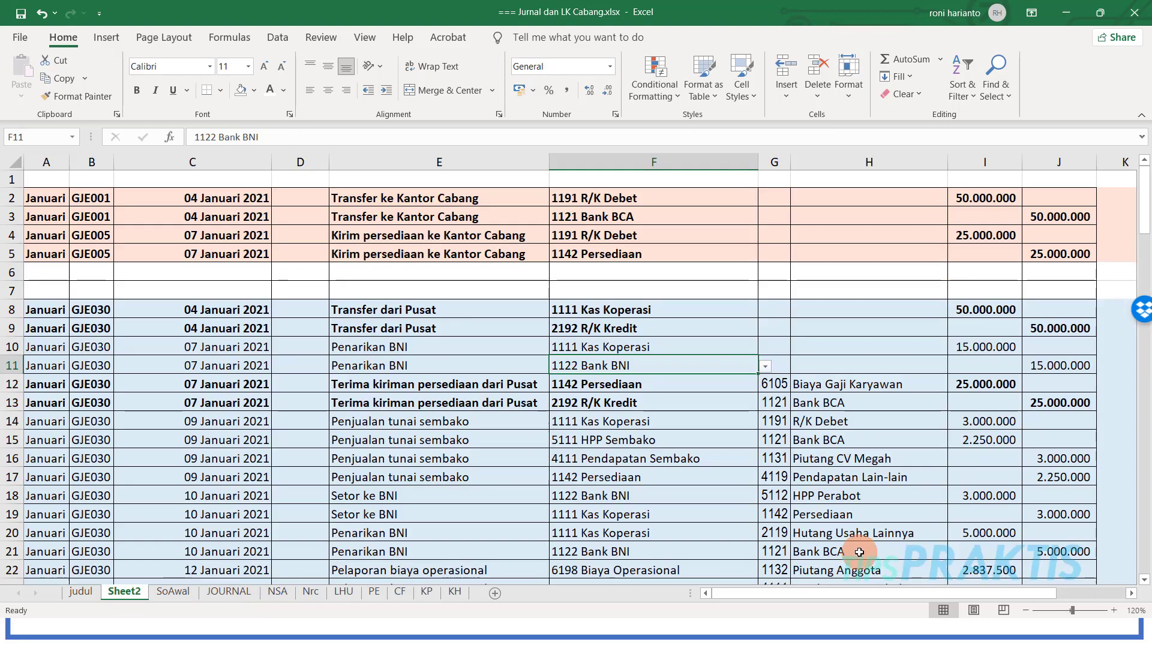
click(1025, 609)
click(1024, 609)
click(1024, 609)
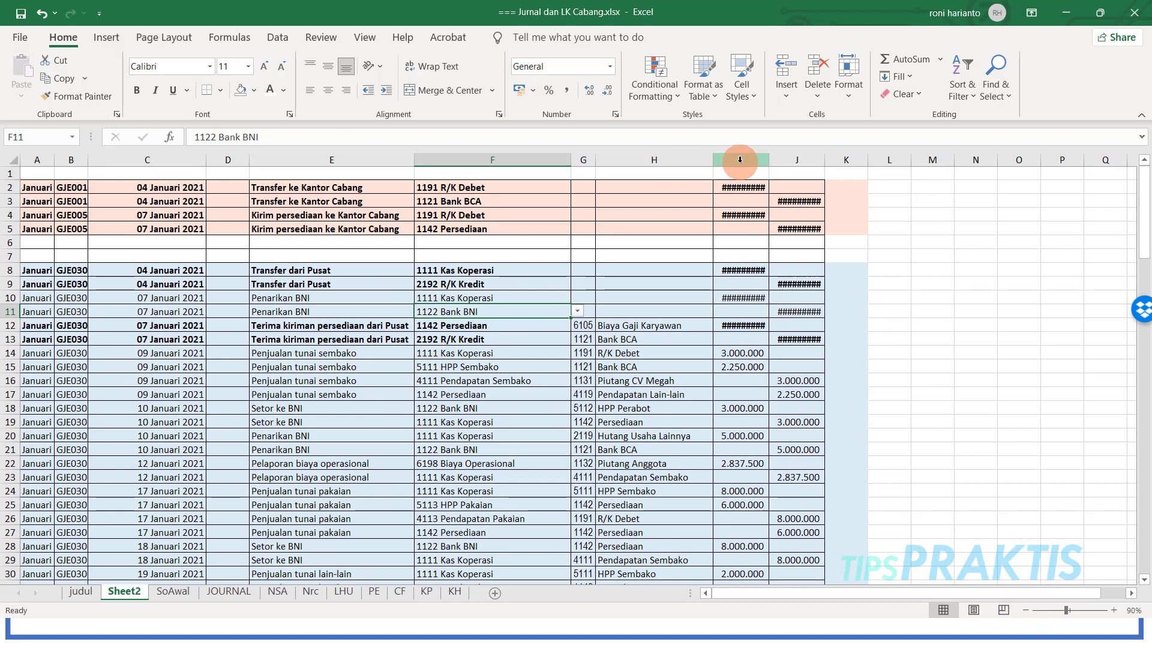
drag(740, 159, 772, 162)
double_click(824, 160)
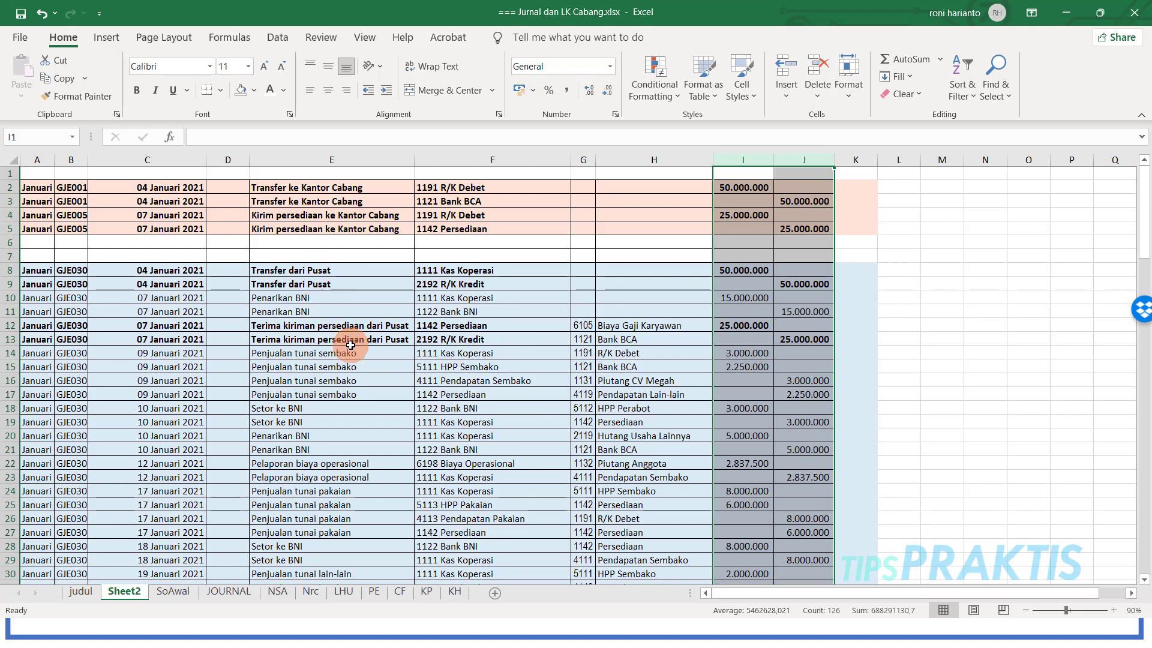
Step: Copy the four January head-office entries in A2:J5 of Sheet2, covering the transfer and inventory shipment to the Kantor Cabang
scroll(360, 373, down, 10)
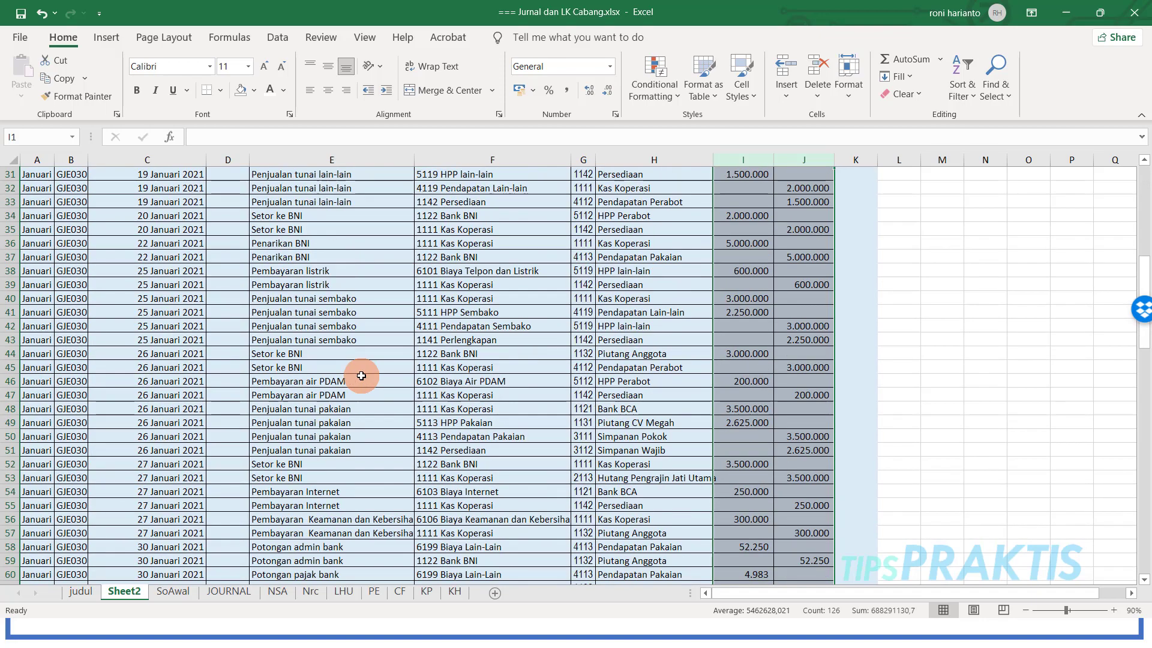
scroll(361, 375, down, 8)
scroll(361, 376, down, 4)
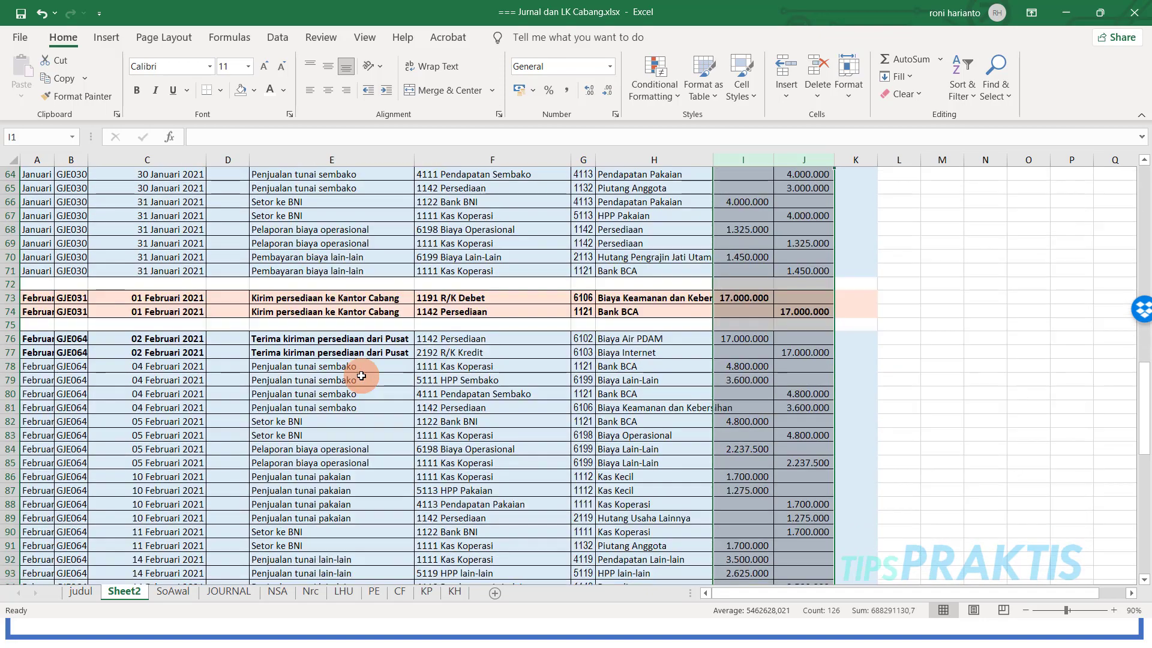
scroll(361, 375, up, 14)
scroll(360, 376, up, 8)
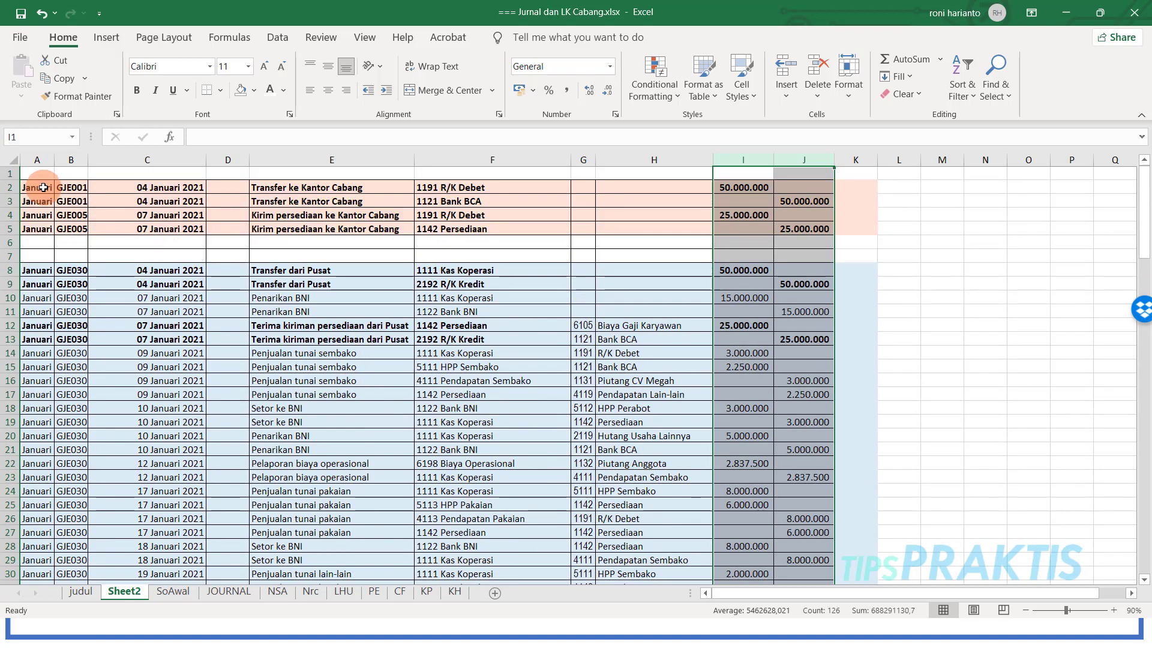
click(43, 188)
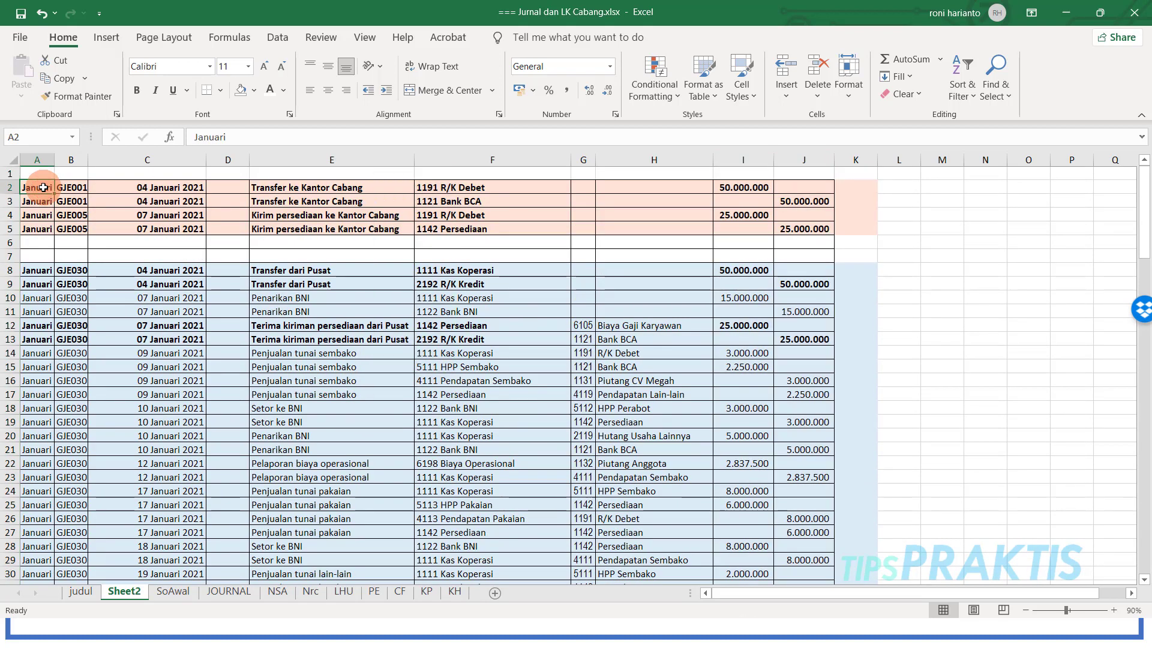
drag(55, 191, 779, 223)
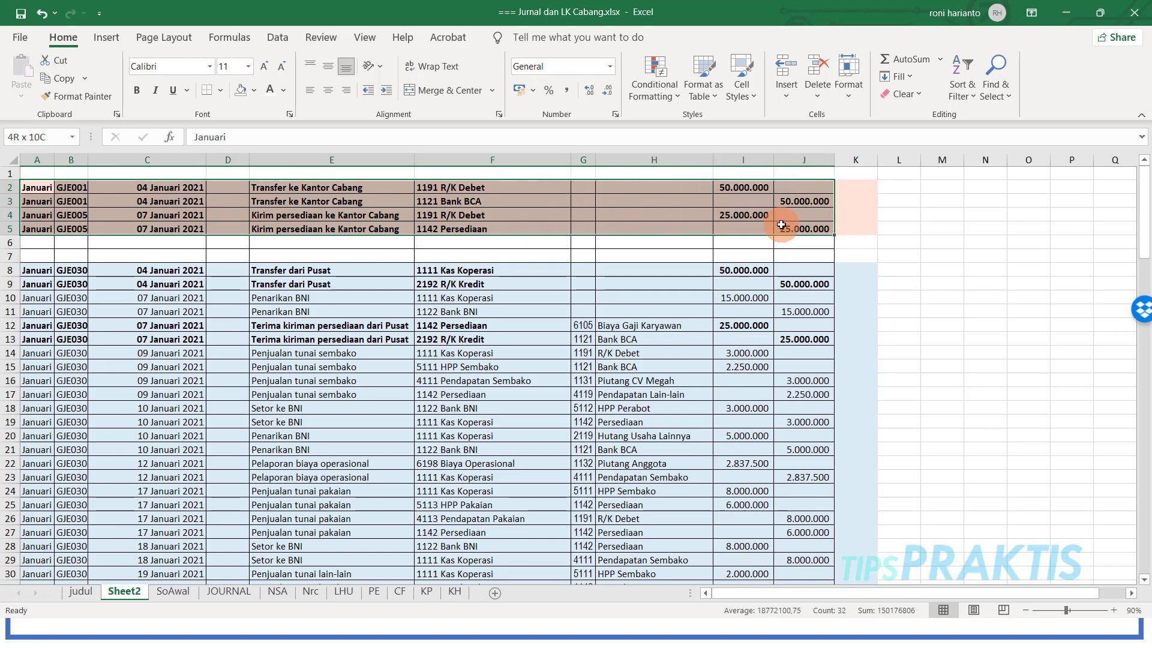
right_click(370, 202)
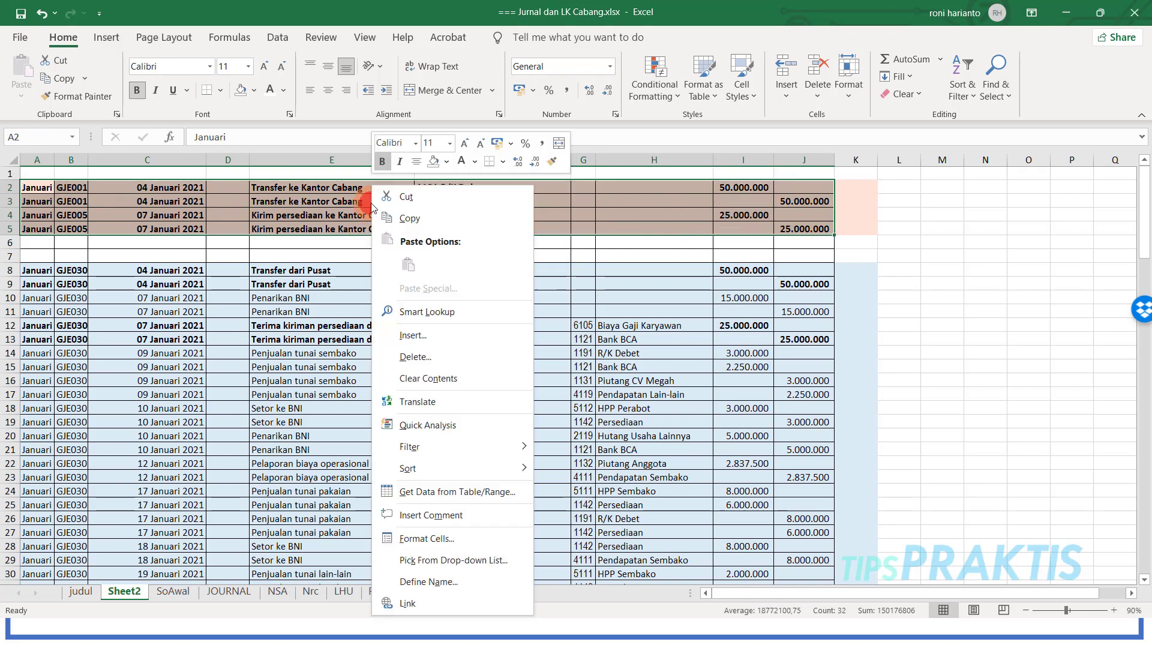
click(387, 217)
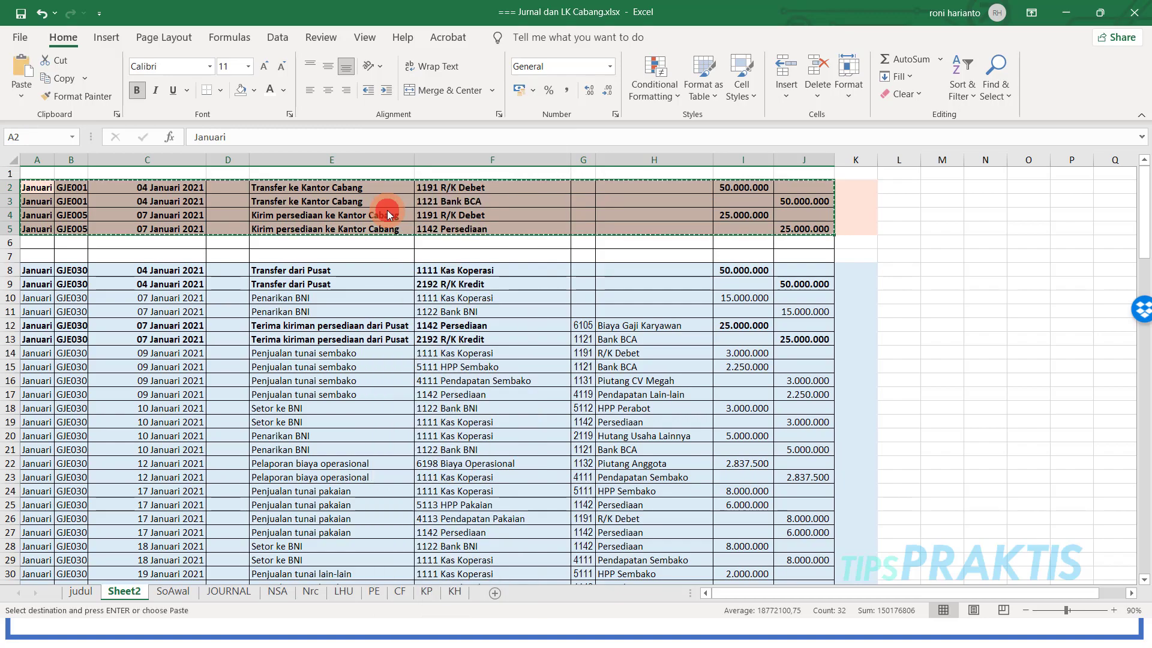
click(336, 215)
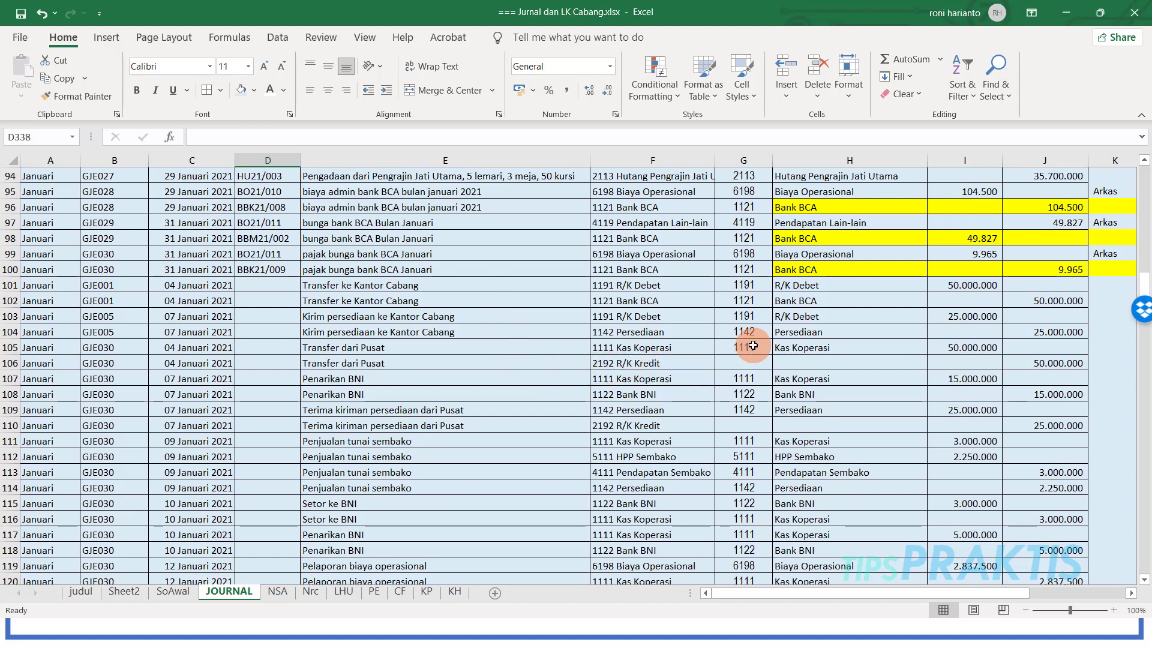
Step: On the JOURNAL sheet, fill the account code and name formulas from G105:H105 down to row 107 and set F106 to 2191 R/K Kredit
drag(744, 347, 784, 348)
drag(929, 355, 921, 382)
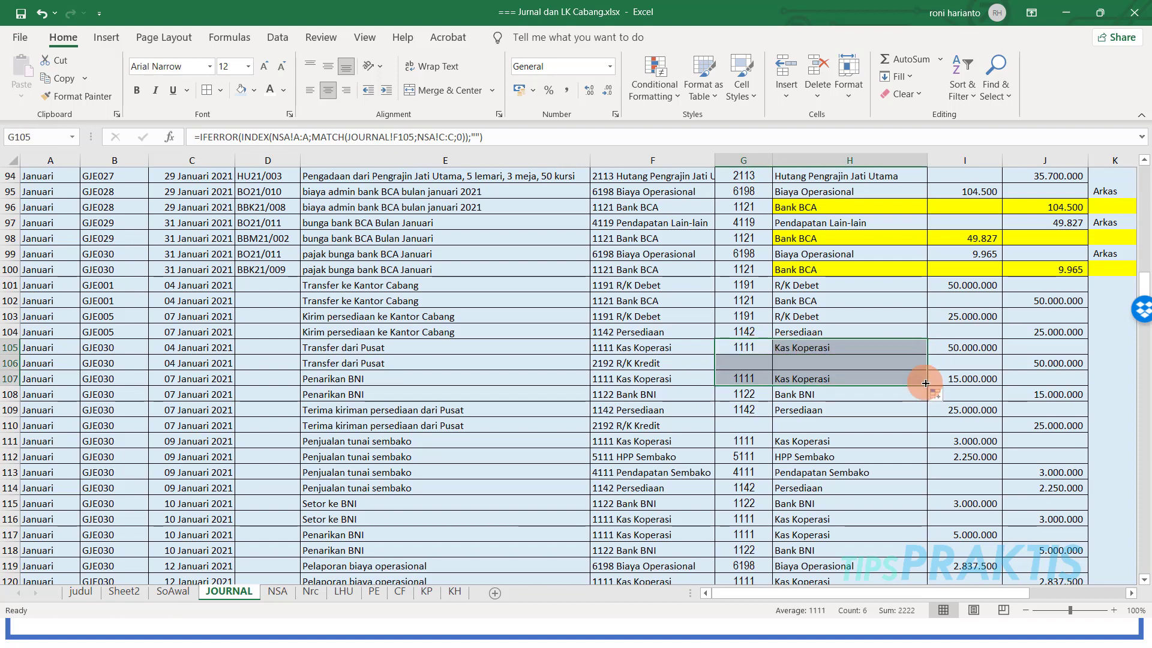
click(710, 364)
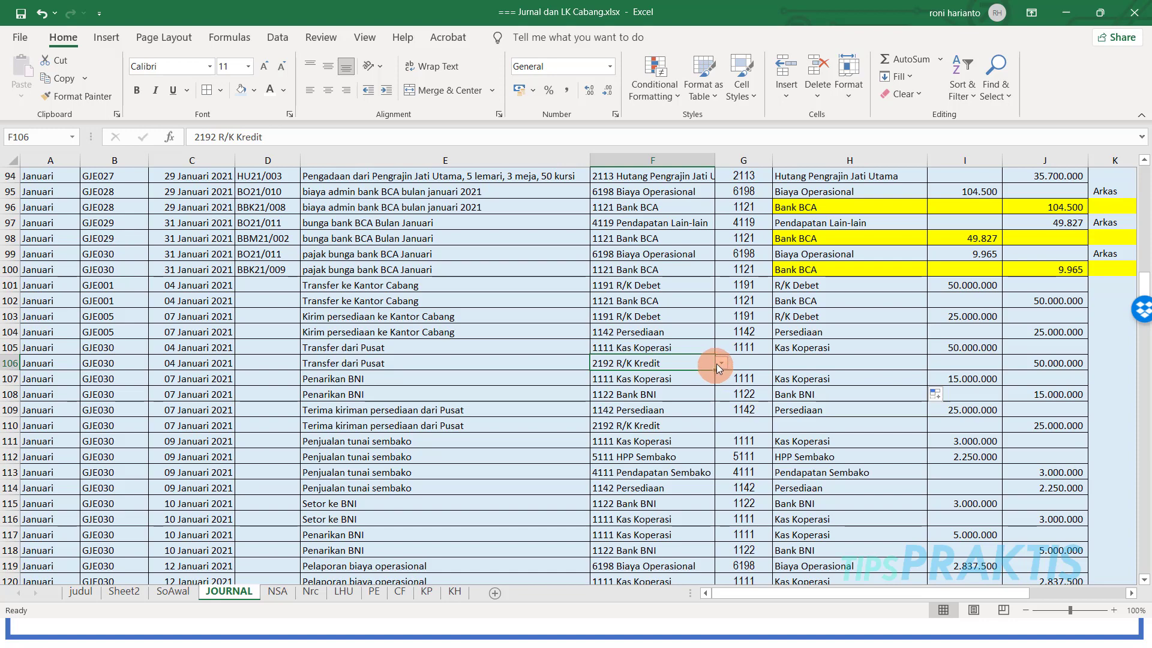
click(720, 364)
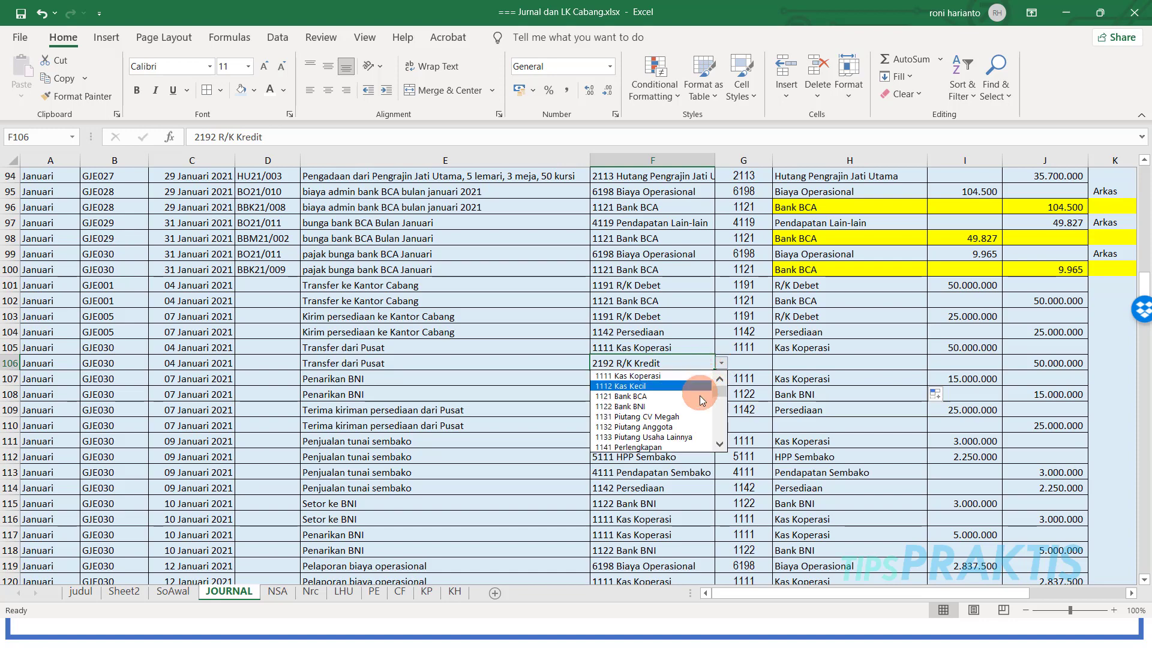
click(720, 444)
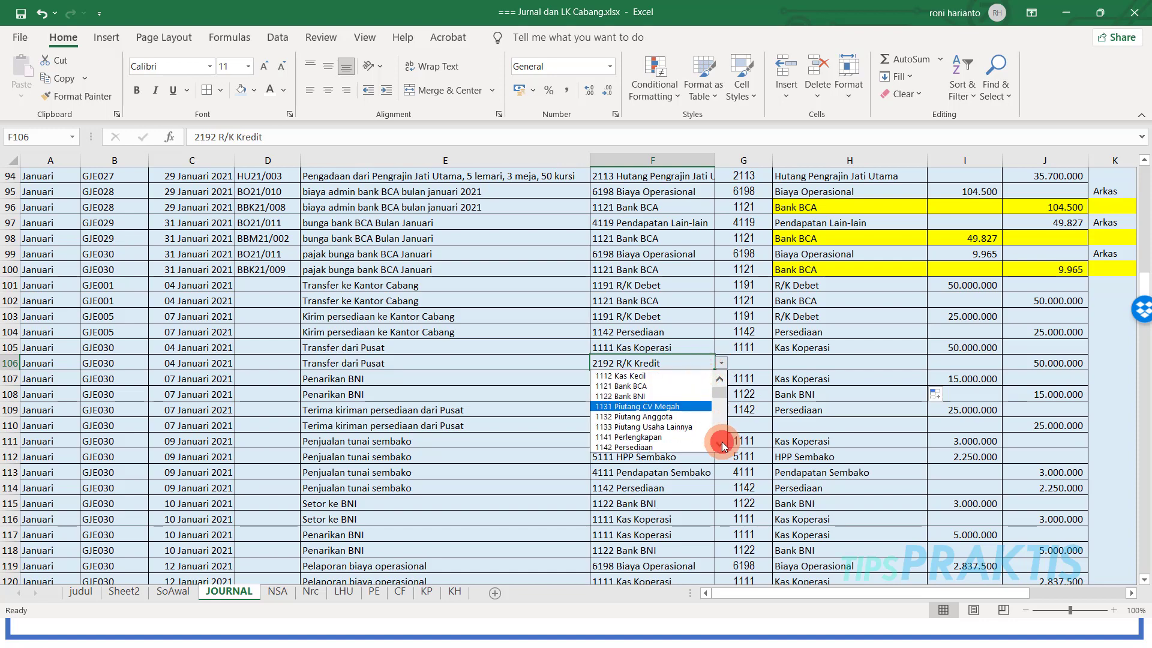
click(720, 444)
click(721, 444)
click(720, 444)
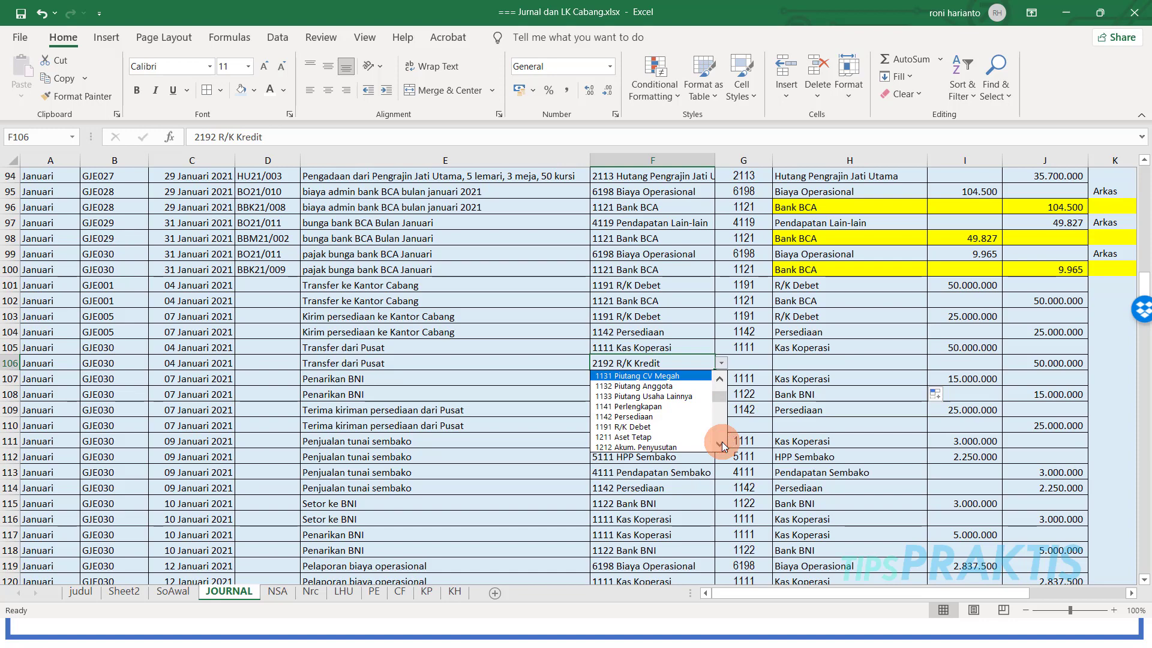
click(721, 444)
click(721, 444)
click(721, 444)
click(720, 443)
click(720, 444)
click(721, 444)
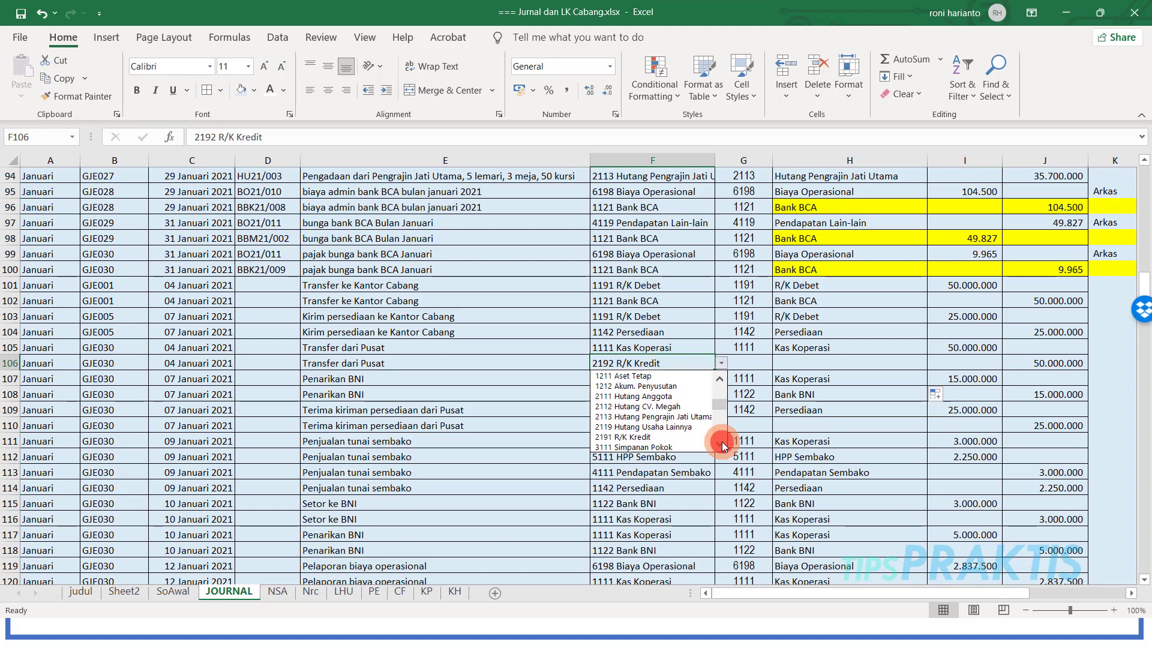
click(686, 437)
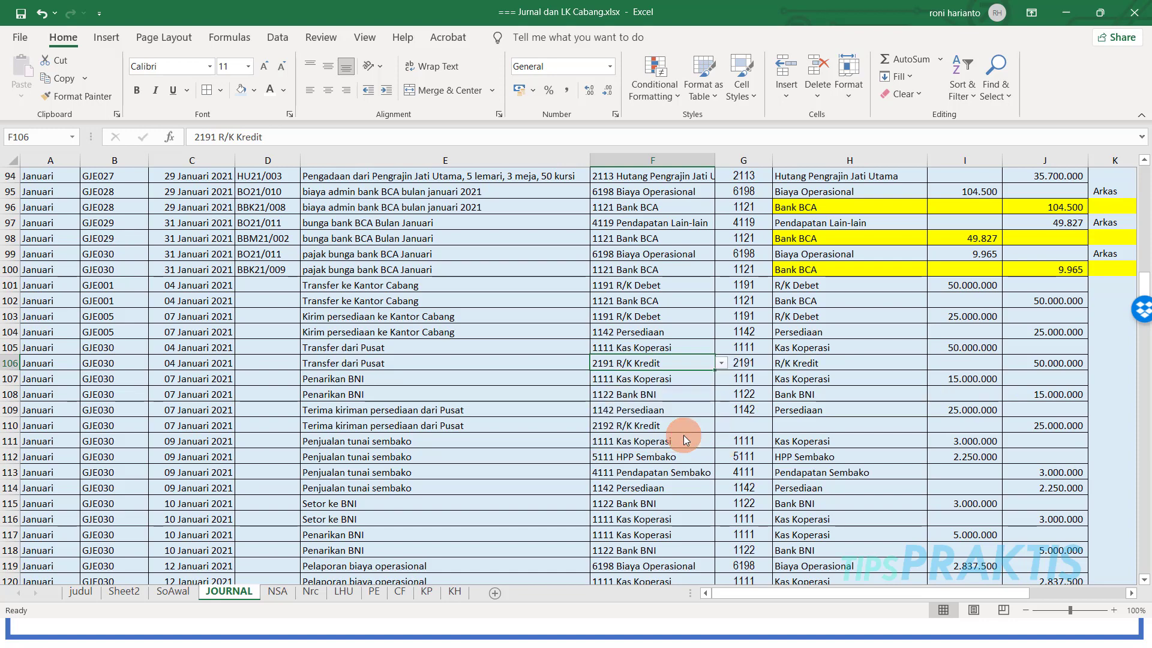
Step: Change the account in F110, the second Terima kiriman persediaan dari Pusat row, to 2191 R/K Kredit
click(684, 425)
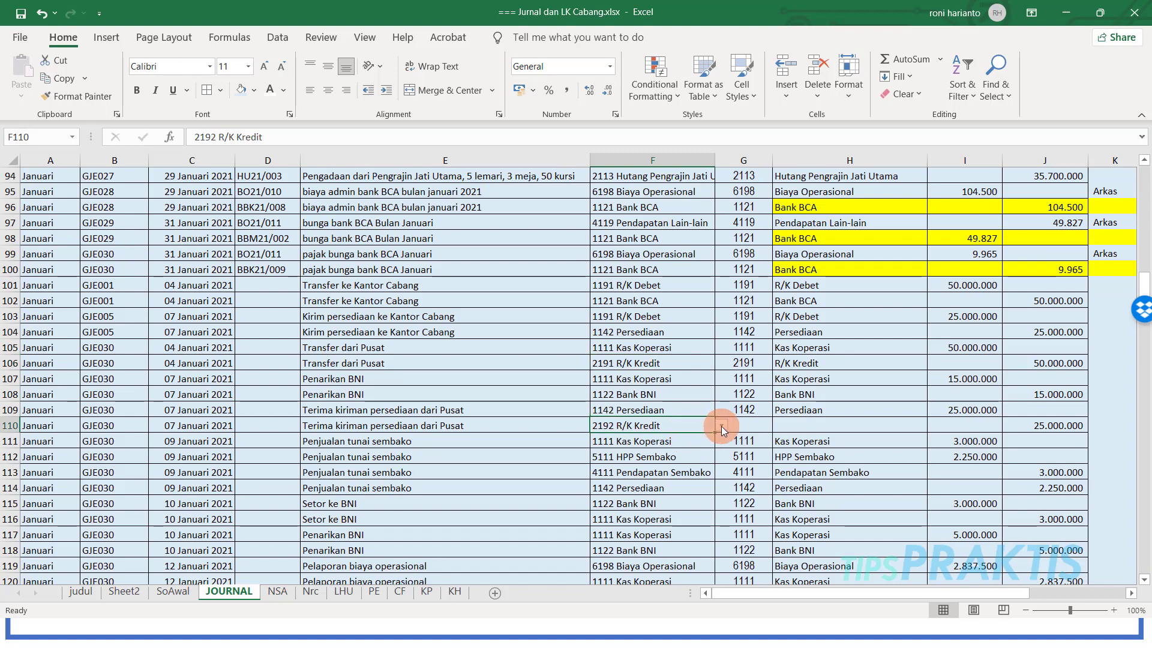
click(721, 426)
click(719, 481)
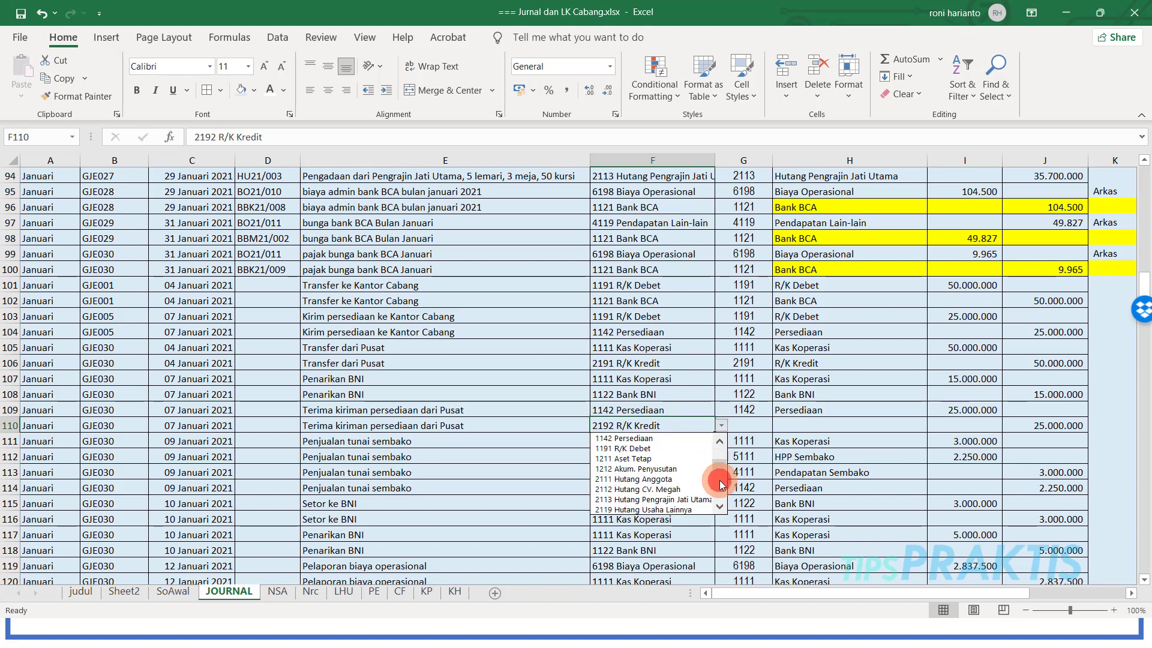
click(720, 481)
click(719, 481)
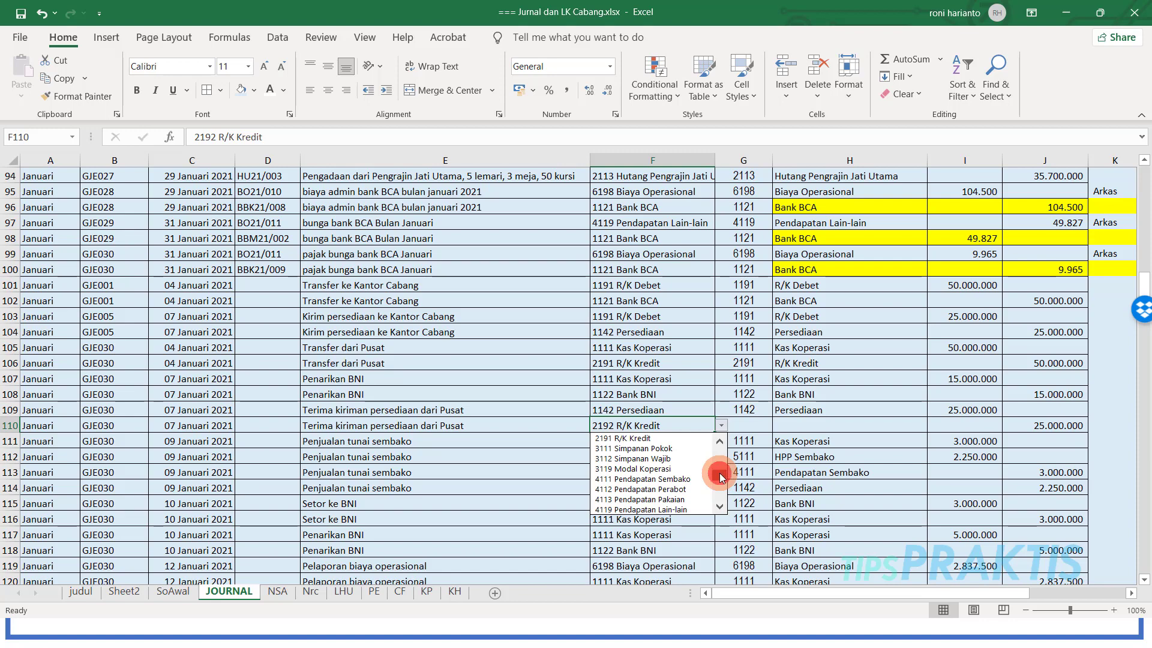
mouse_move(719, 481)
mouse_down()
mouse_move(720, 497)
mouse_move(721, 460)
mouse_move(721, 469)
mouse_up()
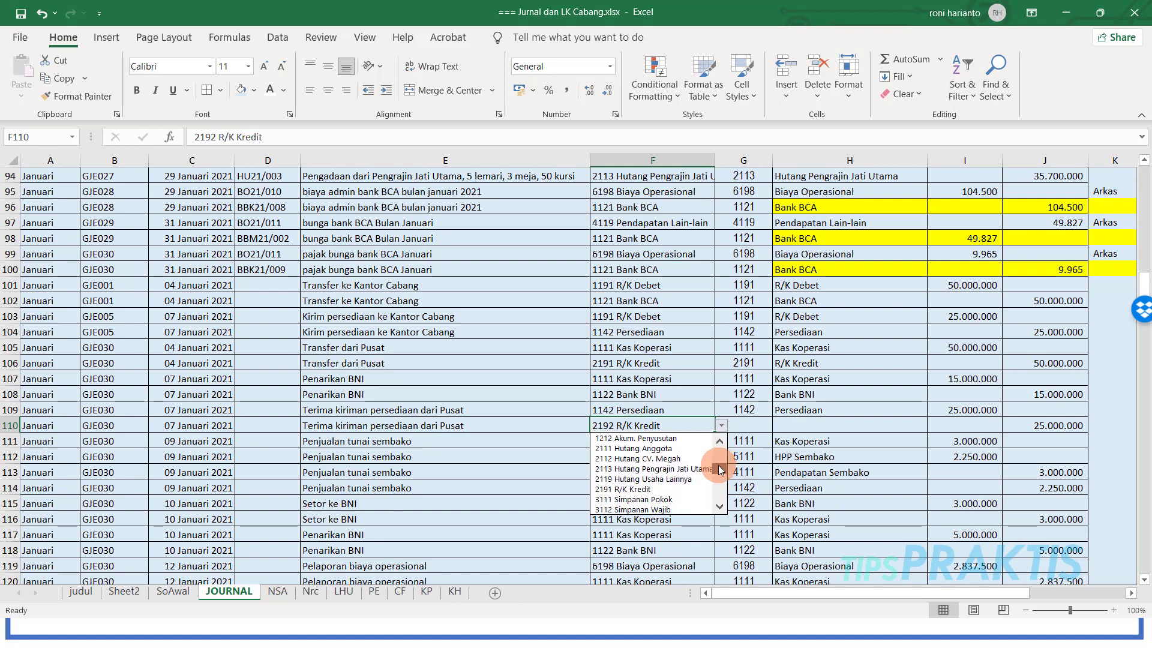
click(679, 489)
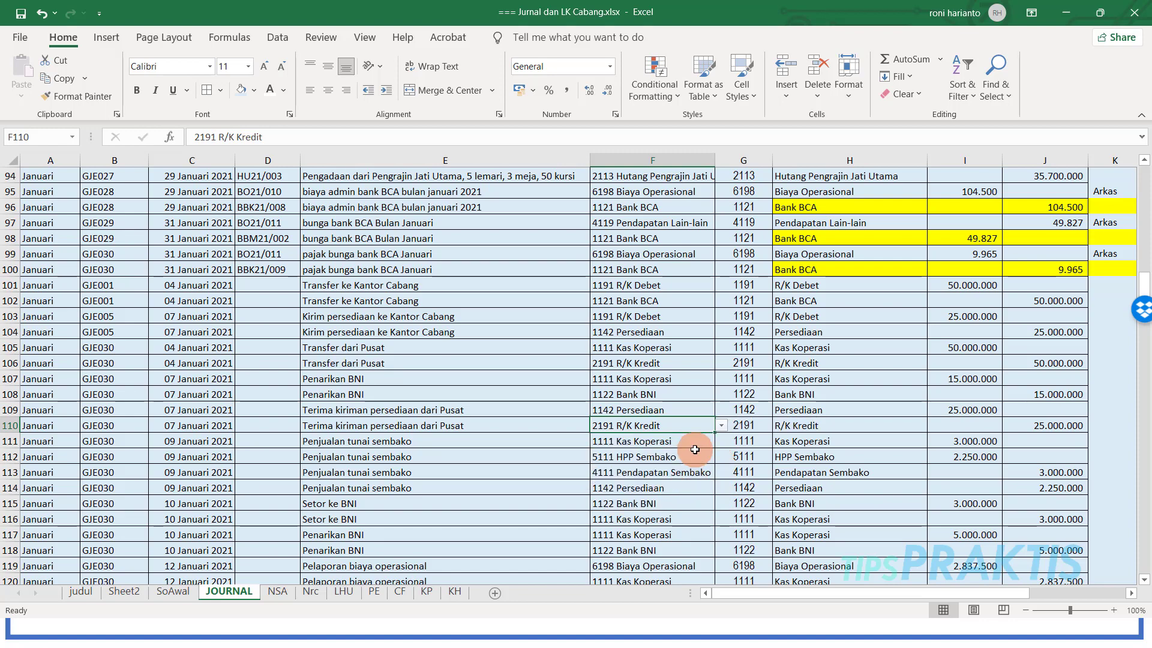
Step: Check the debit and credit totals of control akun in I1:J1 against the control jurnal totals above the journal
scroll(696, 450, down, 6)
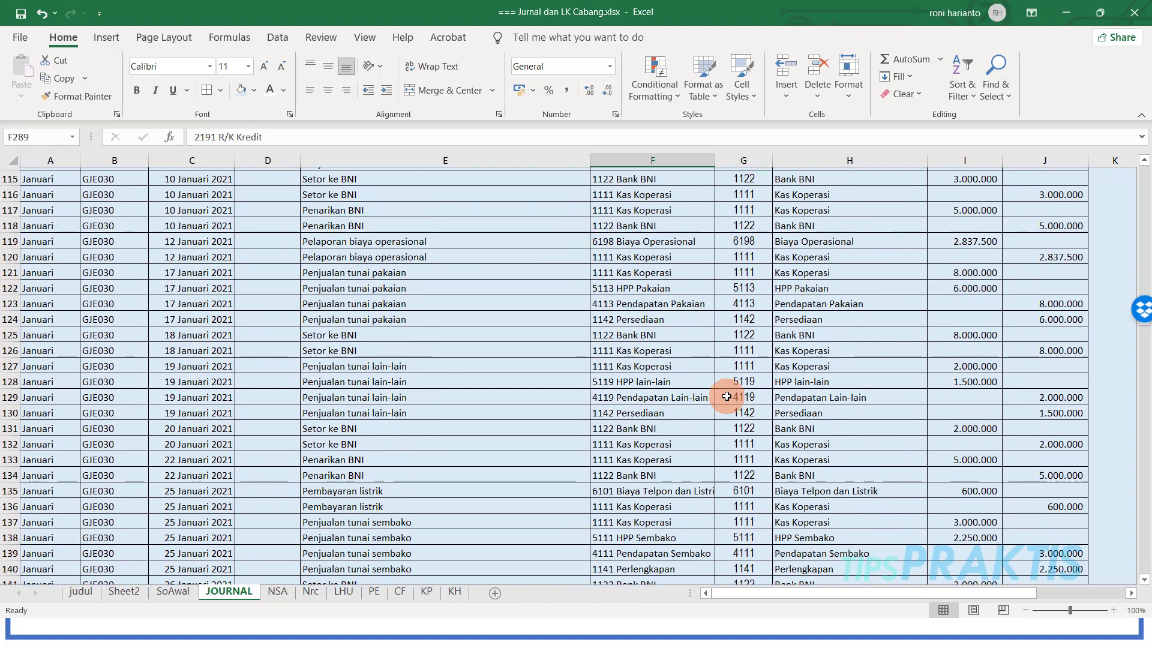
scroll(727, 396, up, 3)
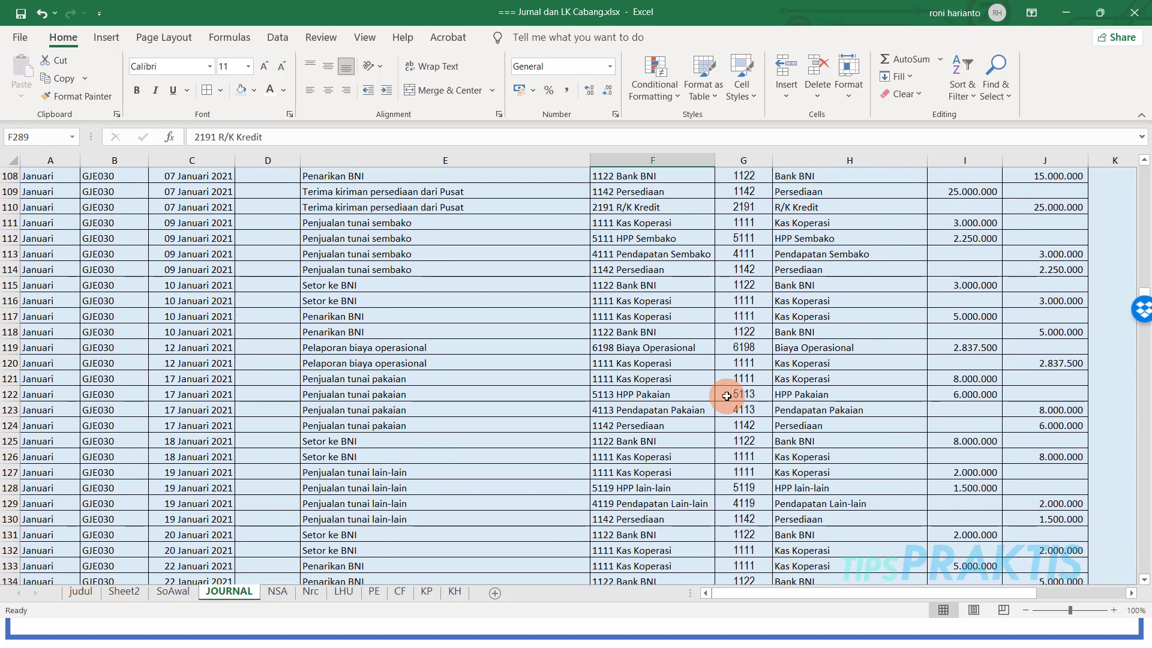
scroll(726, 396, up, 3)
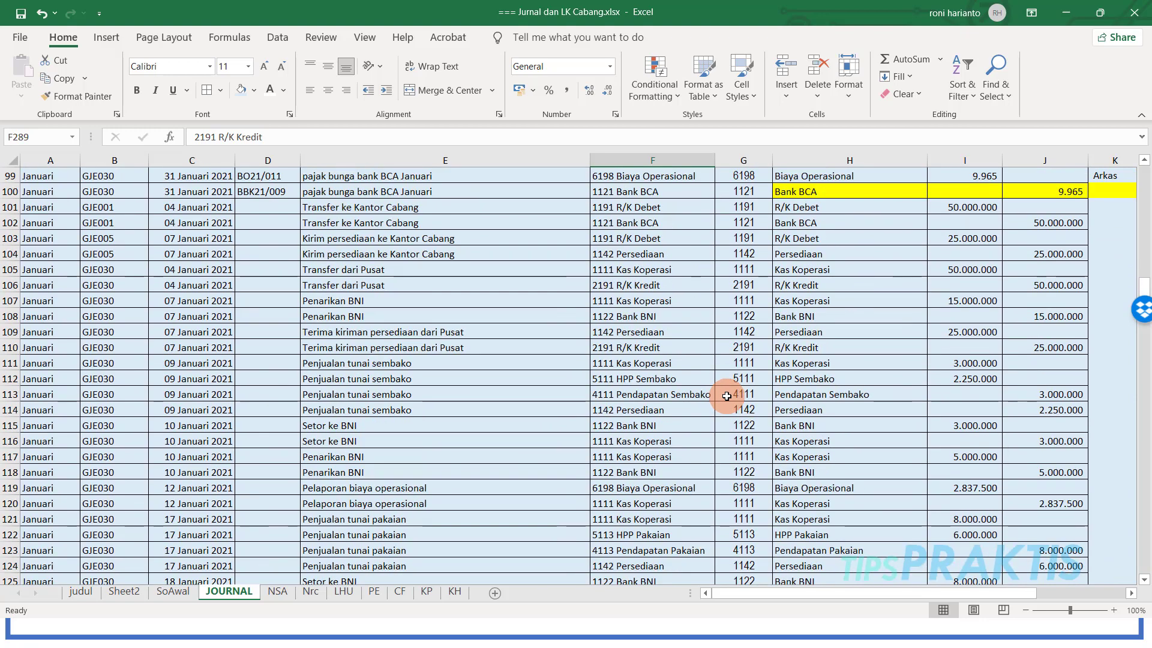
scroll(727, 396, up, 20)
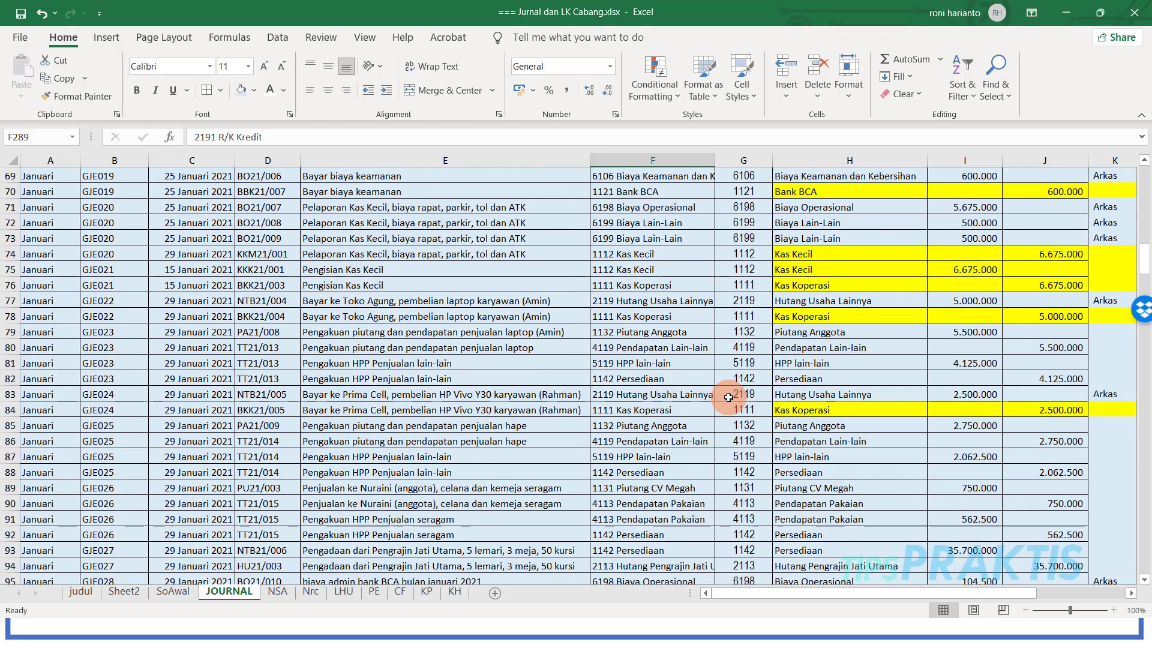
scroll(730, 398, up, 12)
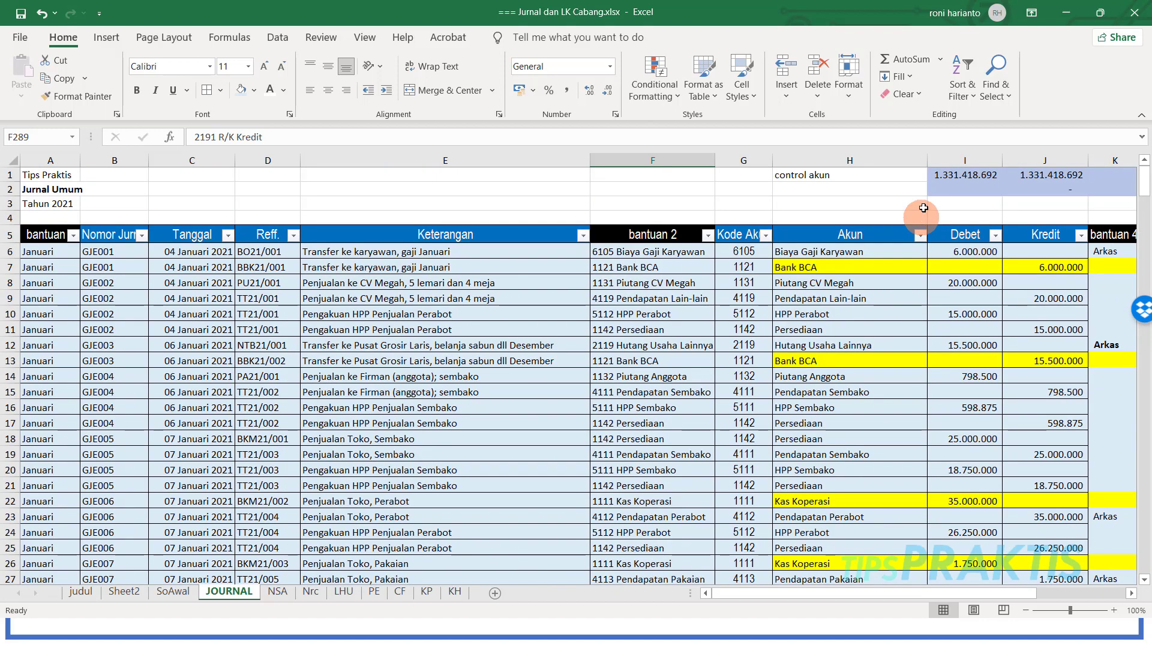
click(965, 177)
click(1030, 175)
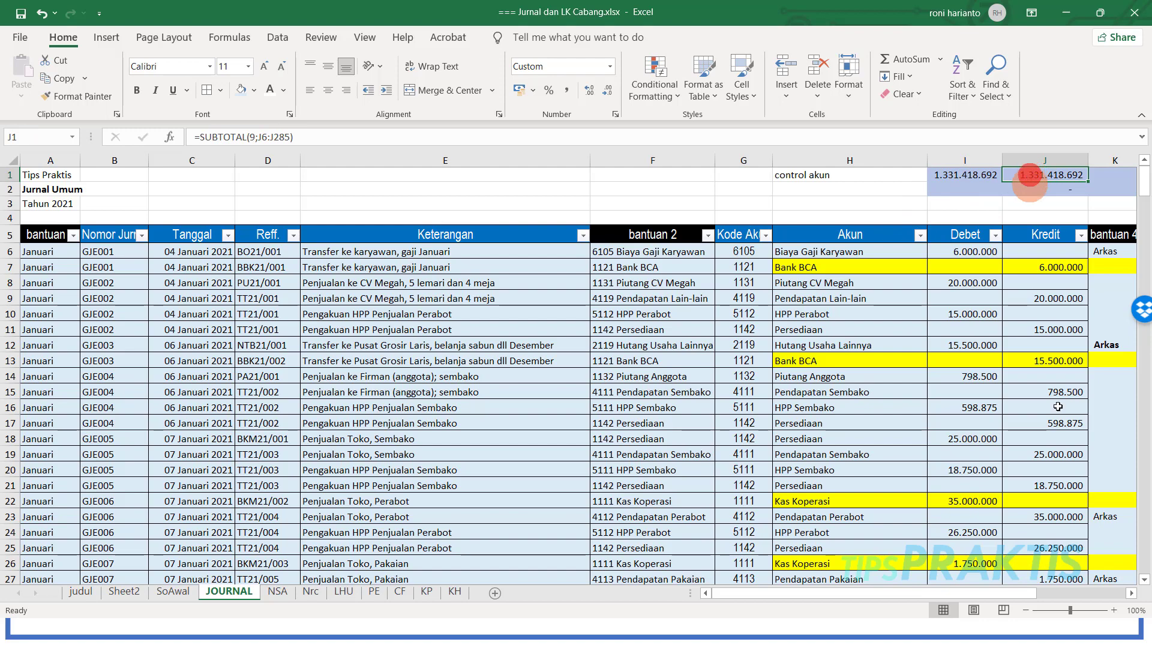
click(1132, 592)
click(1132, 593)
click(1132, 593)
click(1131, 592)
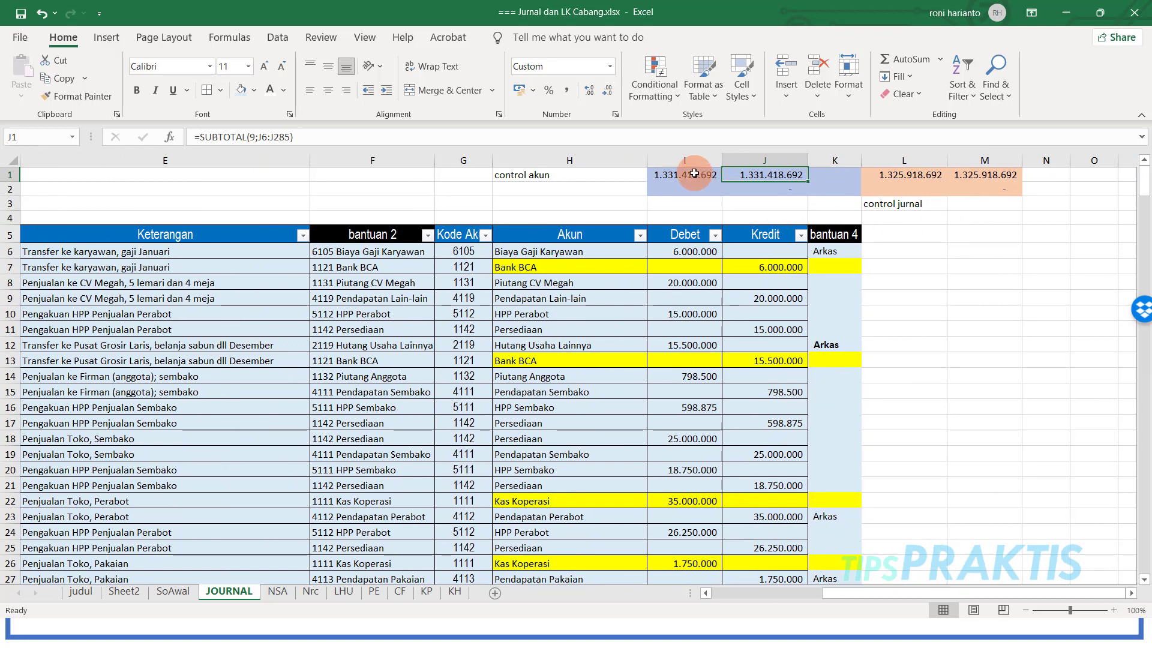
Step: Extend the control akun debit SUBTOTAL in I1 of JOURNAL to cover I6:I350
click(694, 174)
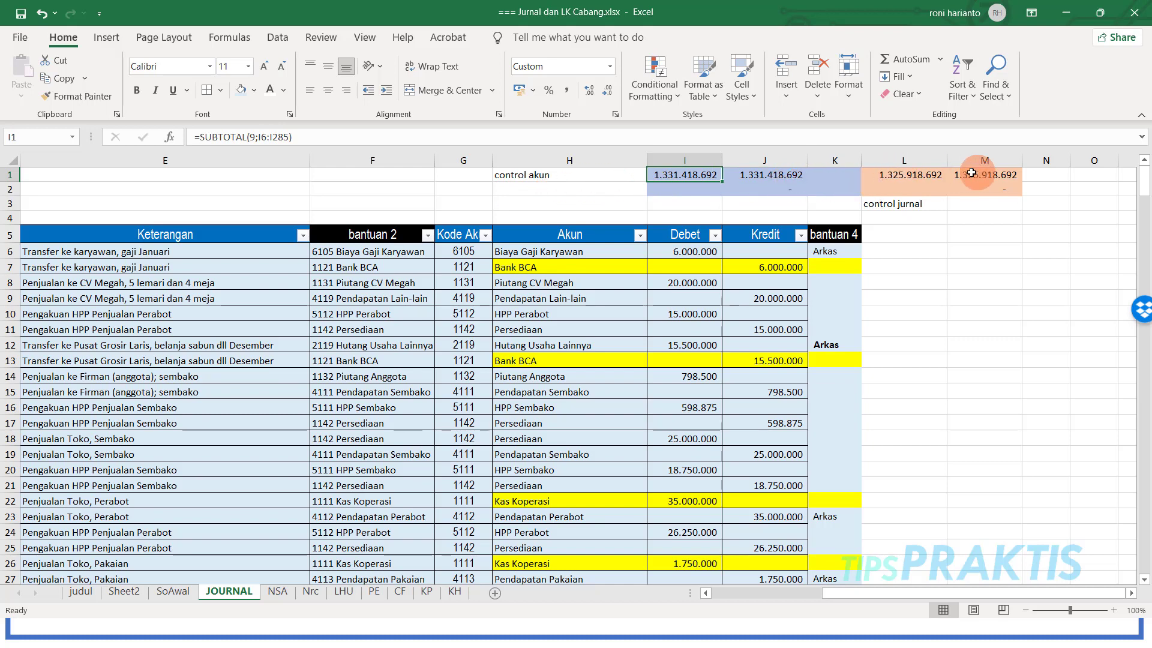
click(916, 173)
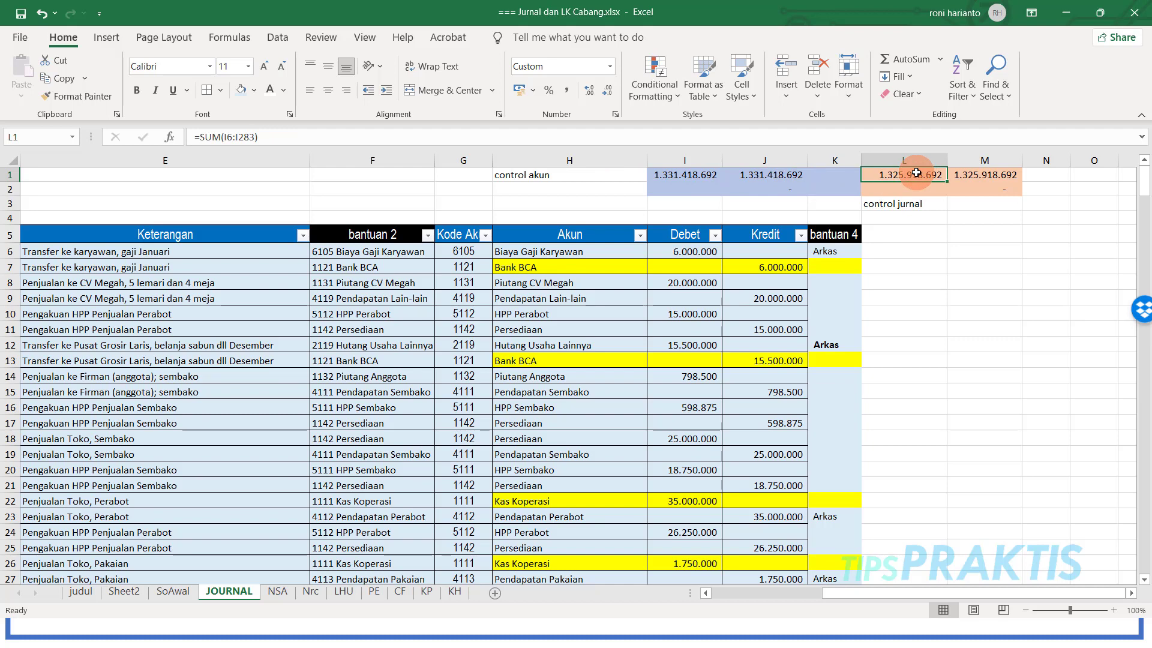
click(690, 174)
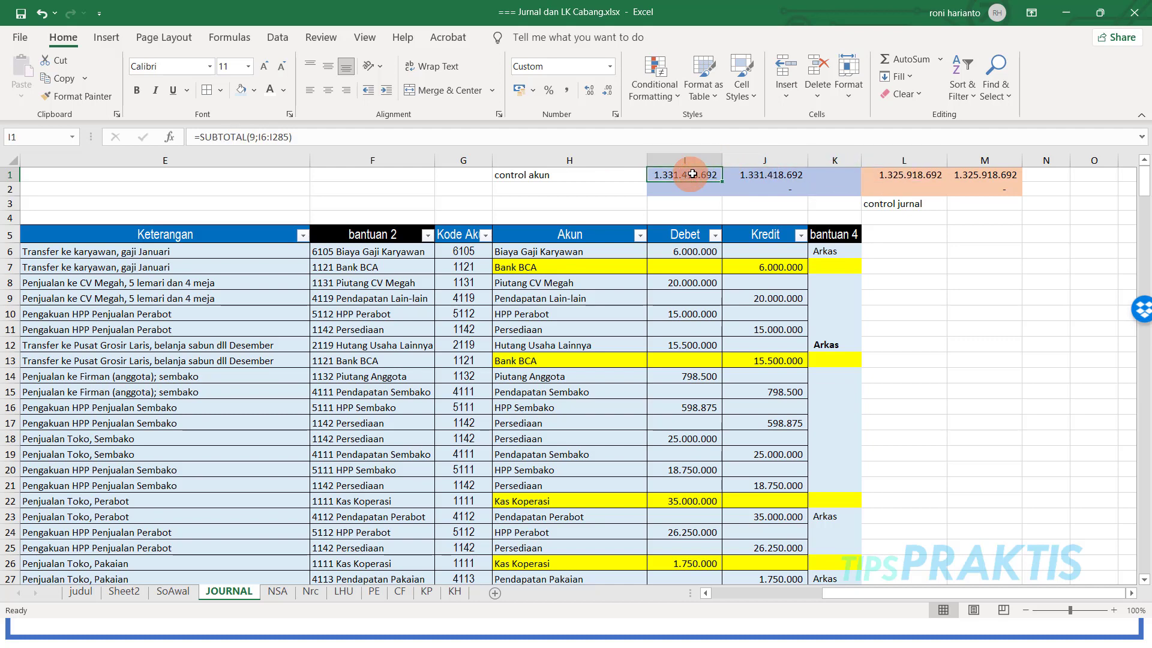
double_click(696, 173)
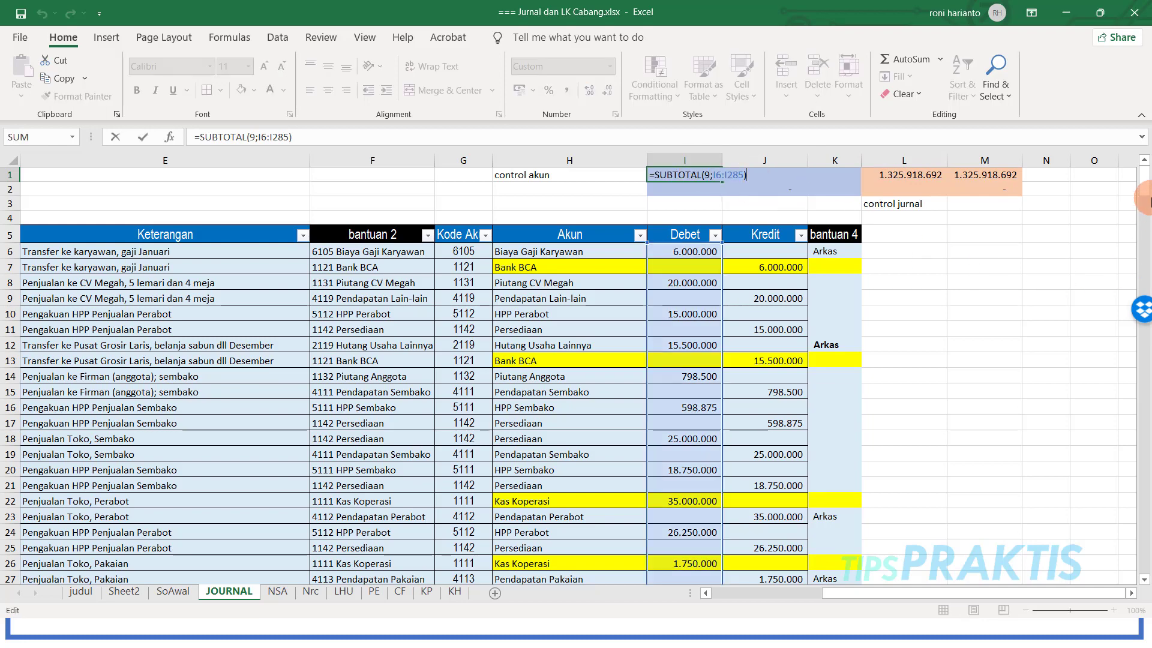
drag(1147, 196, 1147, 511)
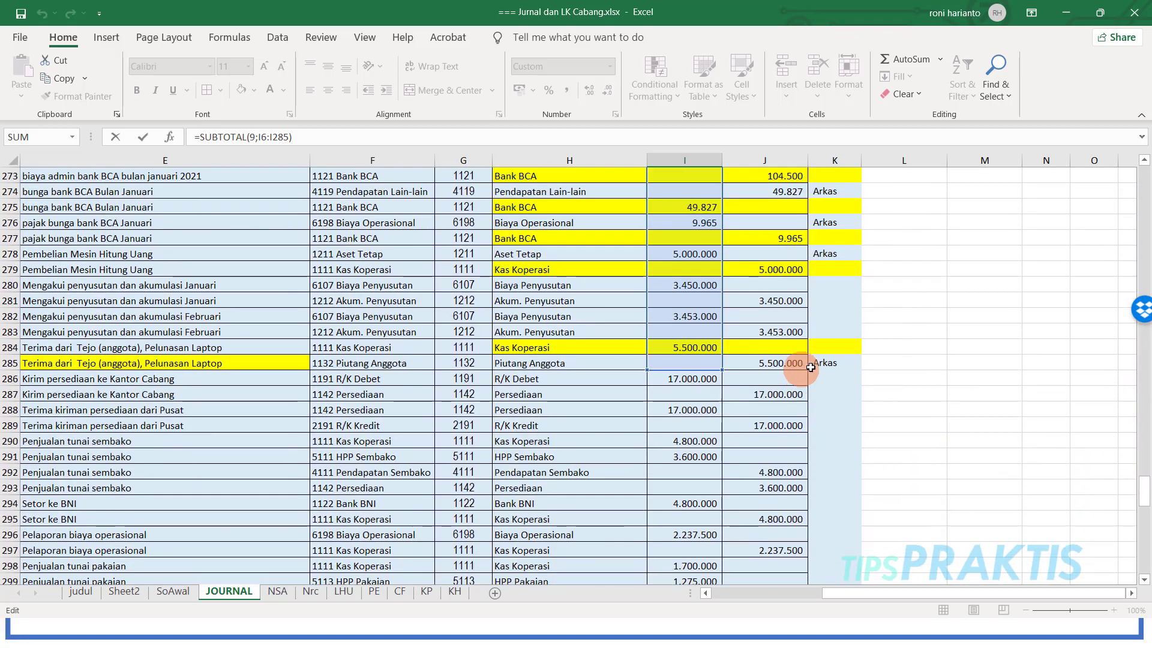
drag(719, 374, 707, 645)
drag(697, 528, 695, 541)
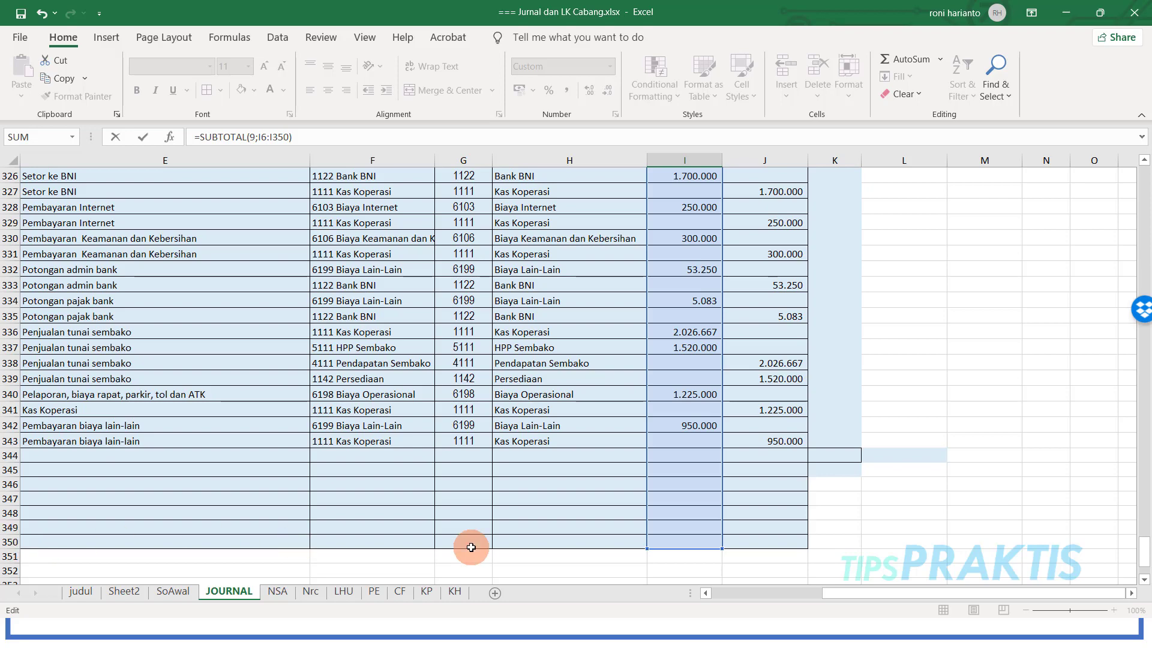
key(Return)
scroll(648, 208, up, 1)
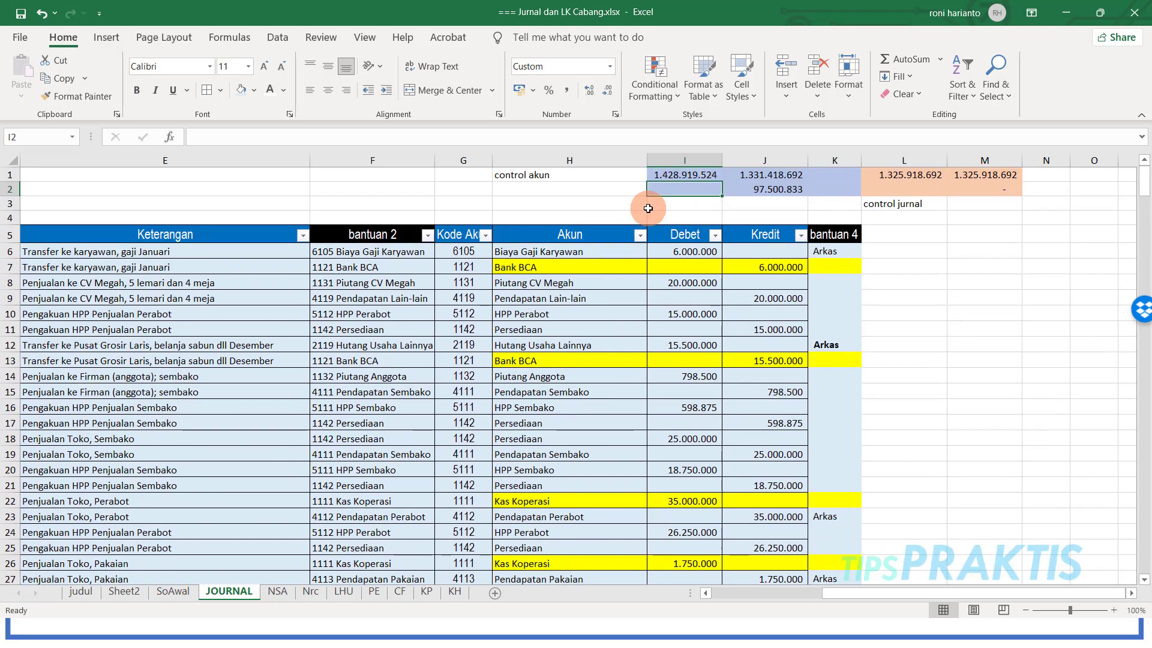
Step: Fill the control akun subtotal formula from I1 into J1 for the Kredit column
click(689, 175)
drag(722, 181, 775, 181)
click(740, 175)
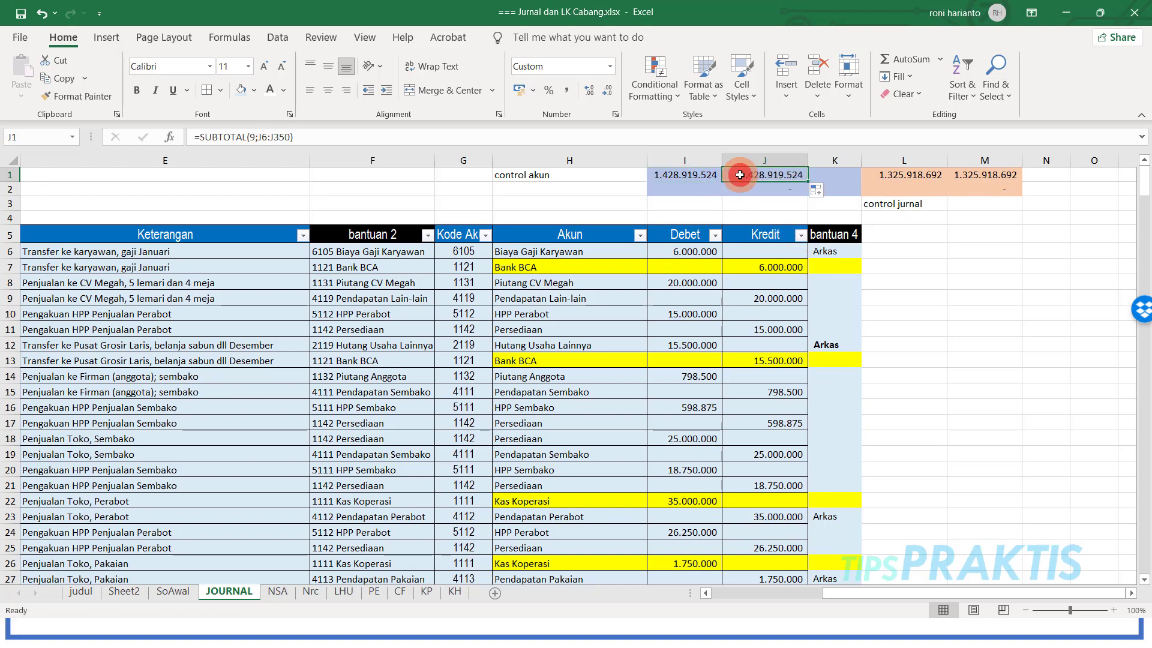
Step: Extend the control jurnal SUM range in L1 down past the branch entries and fill the formula into M1
click(882, 174)
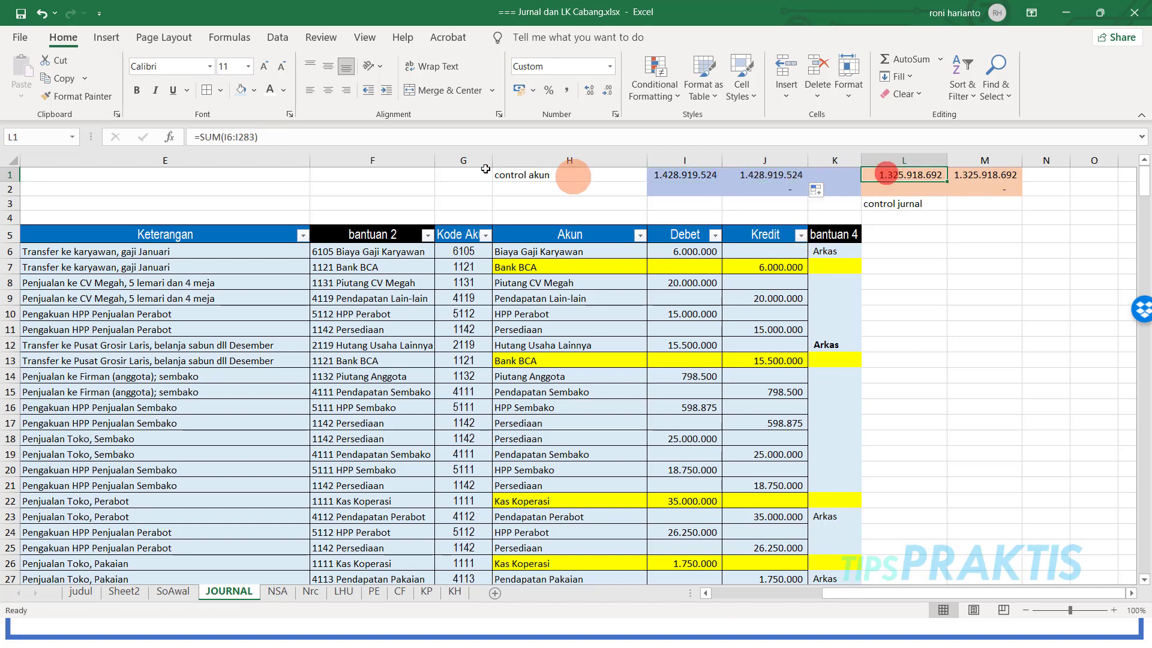
click(254, 133)
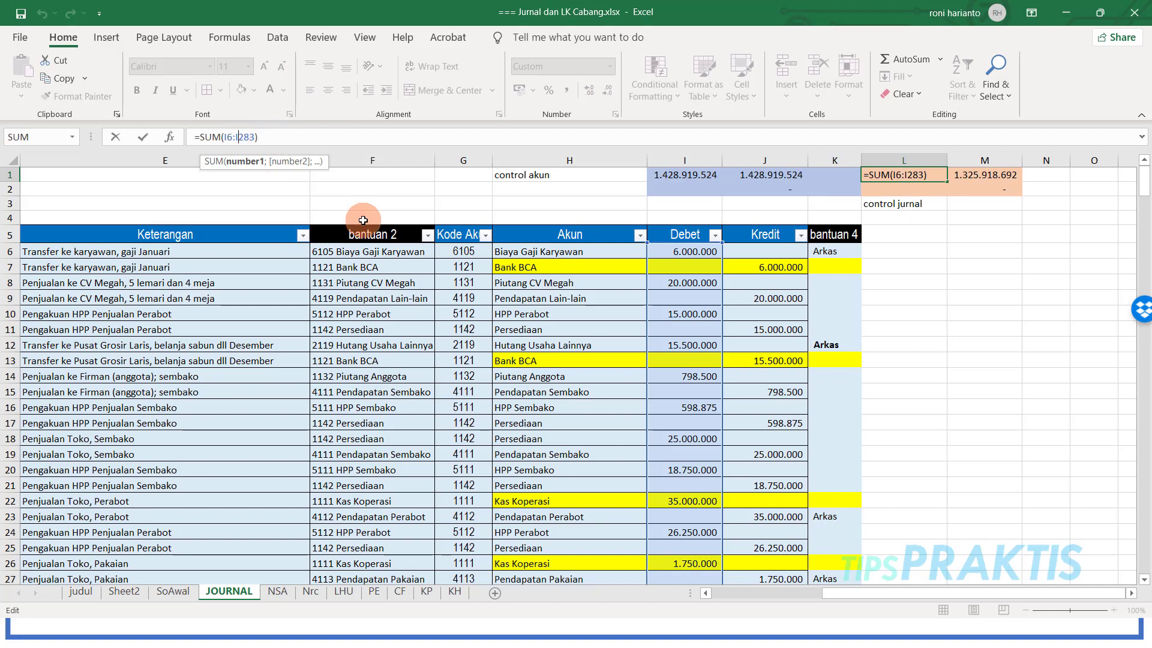
text(3)
text())
key(Return)
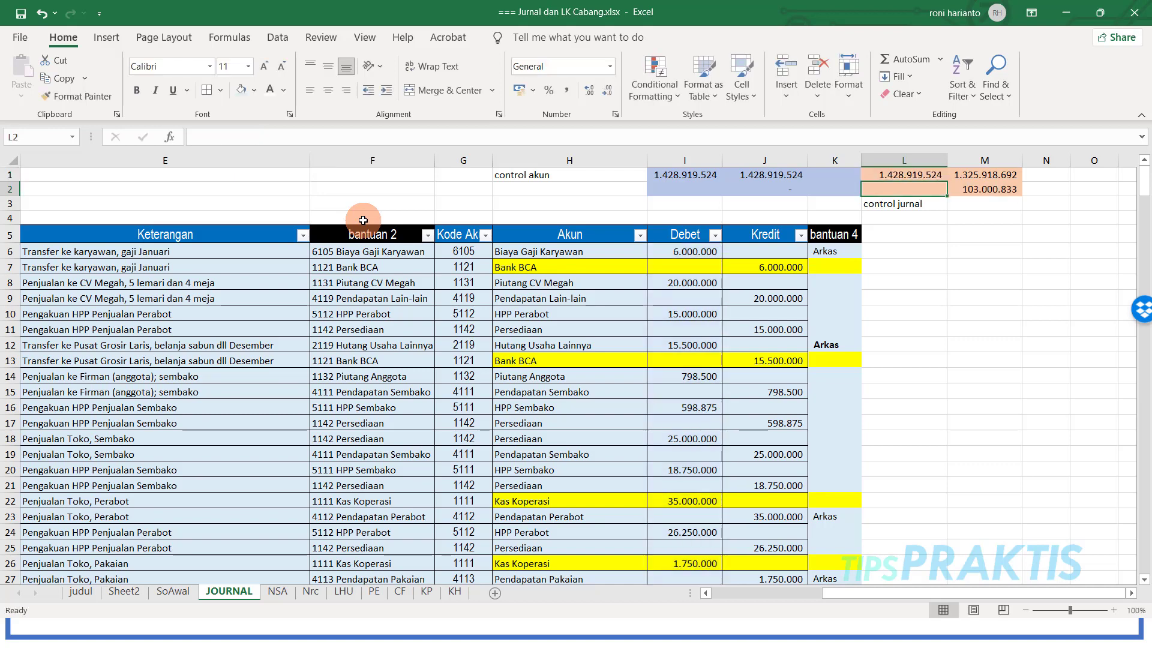
click(937, 177)
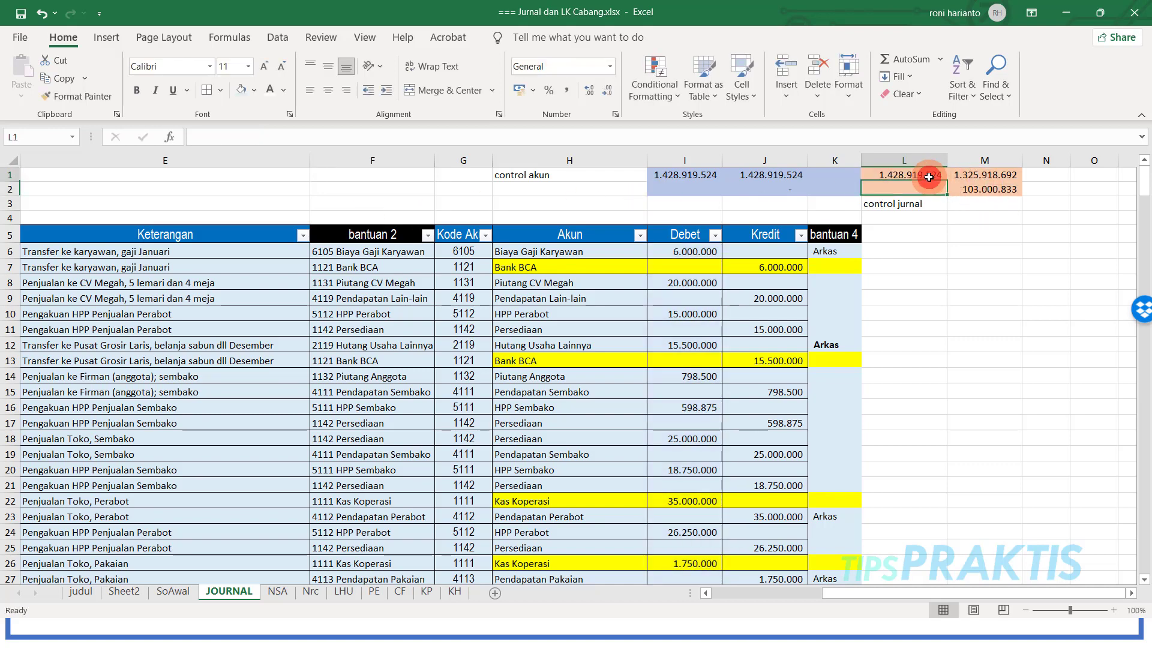
drag(939, 182, 993, 186)
click(962, 258)
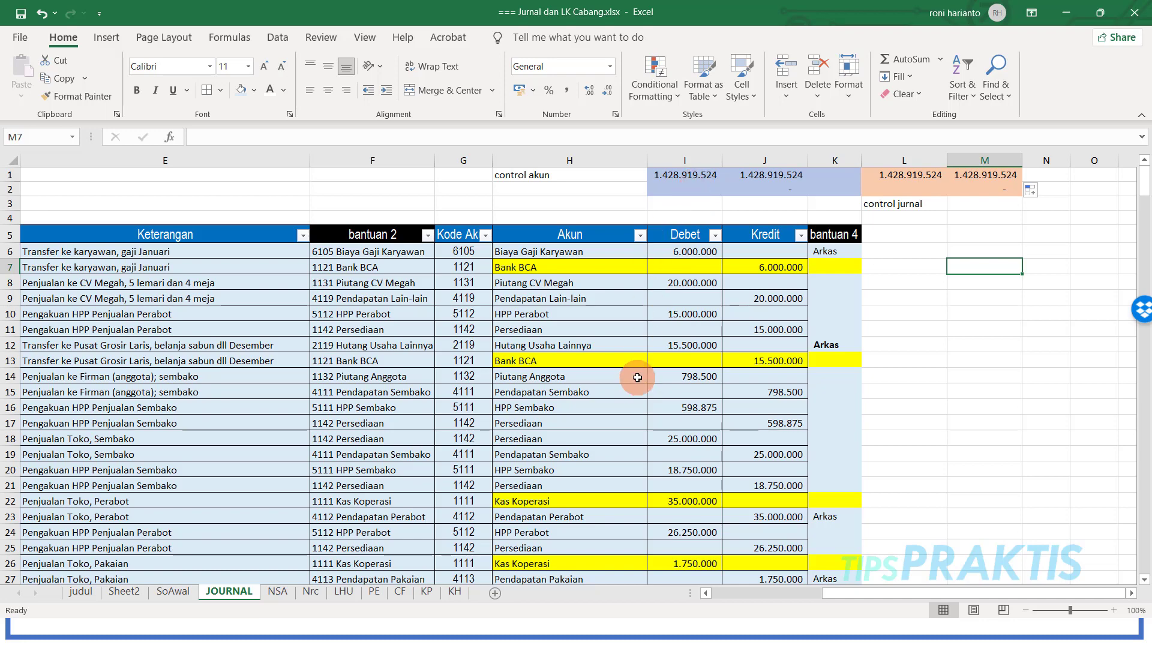
Step: Create a copy of the NSA sheet and place it between JOURNAL and NSA
scroll(553, 427, down, 4)
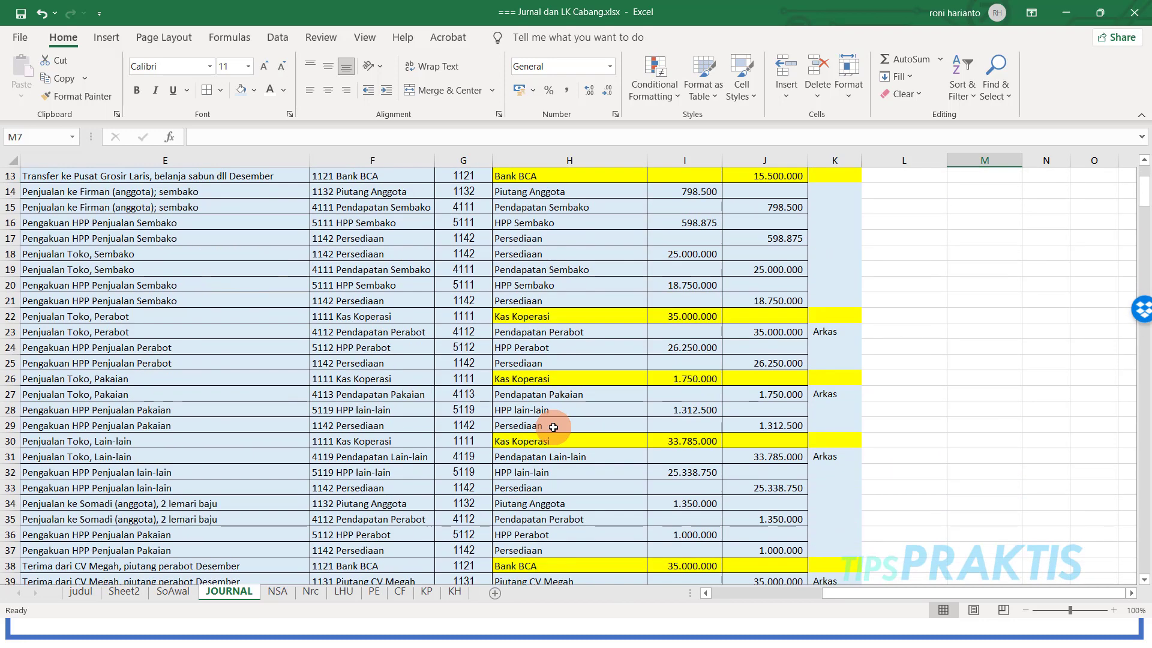
scroll(553, 427, down, 9)
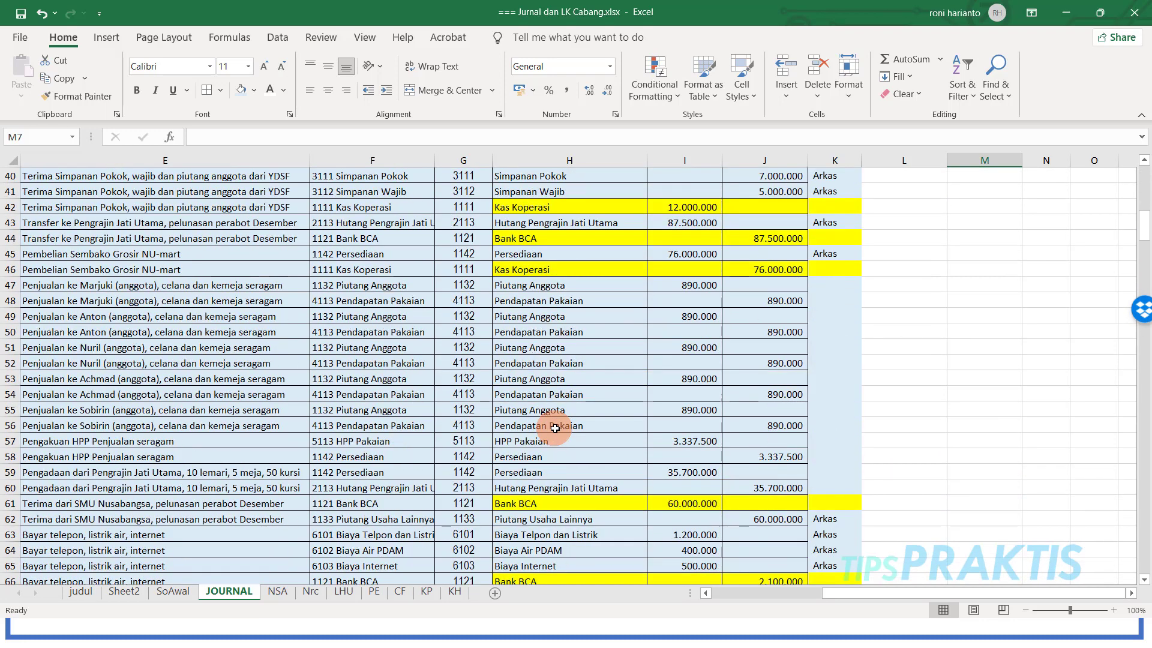
key(ctrl+Page_Down)
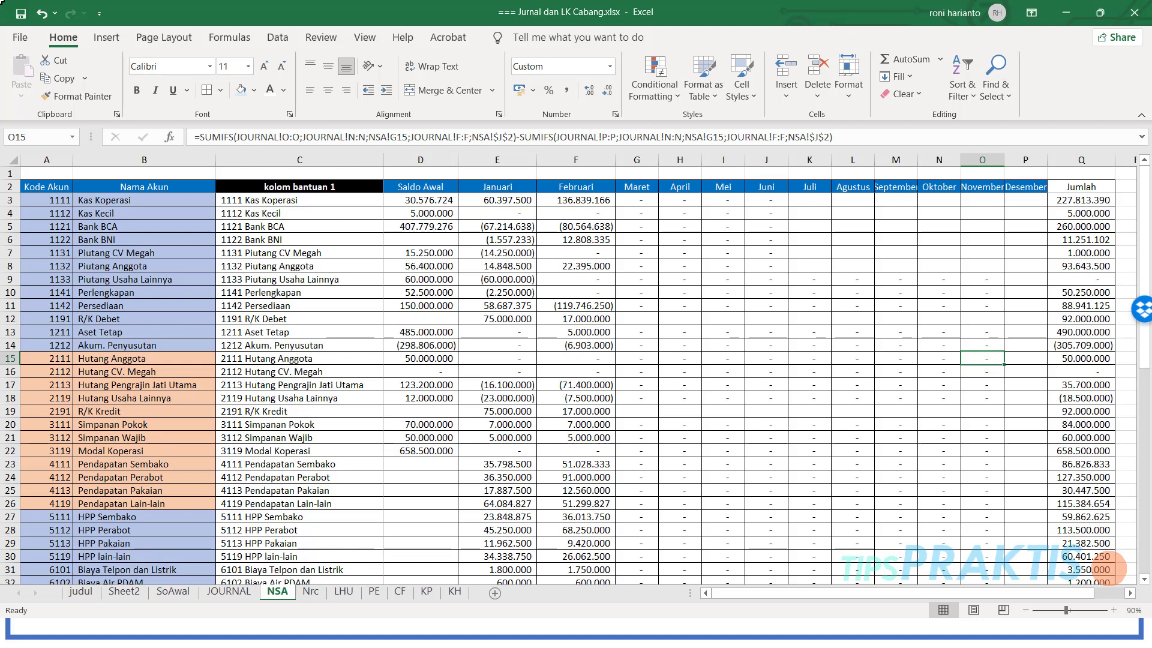
right_click(279, 591)
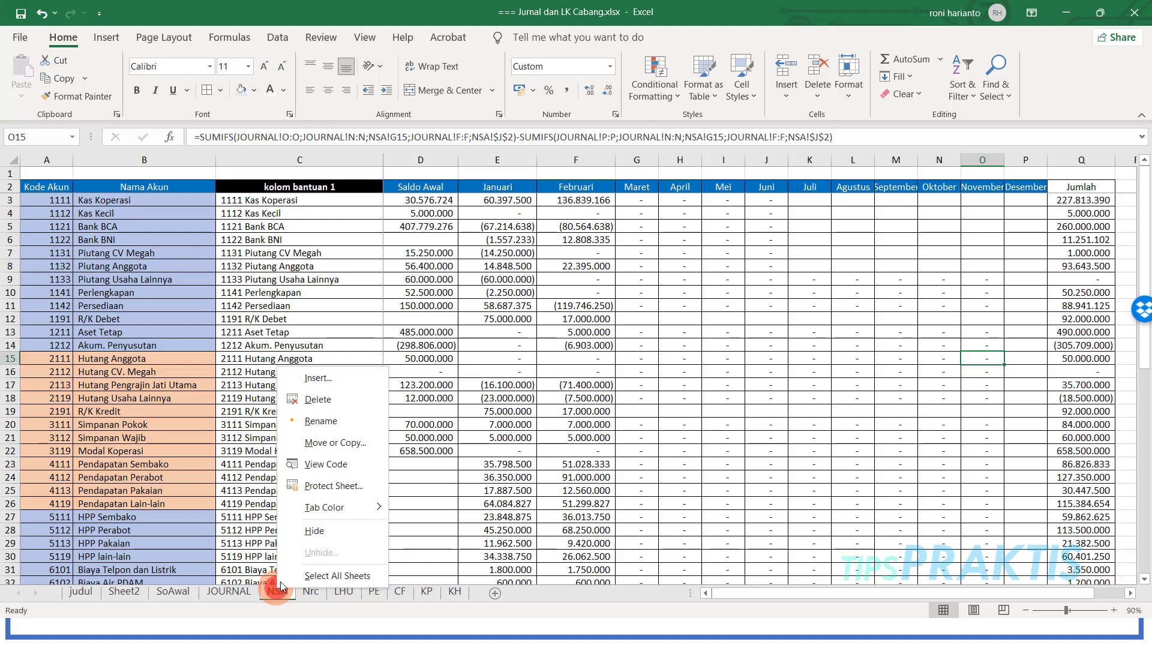
click(324, 443)
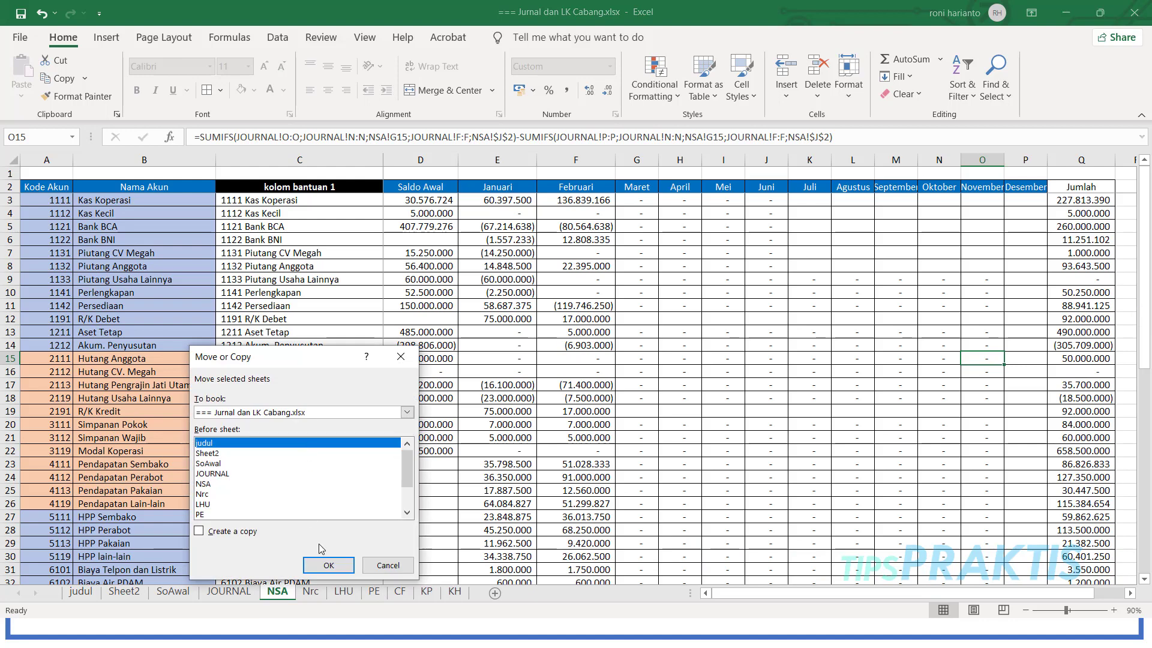
click(233, 532)
click(324, 564)
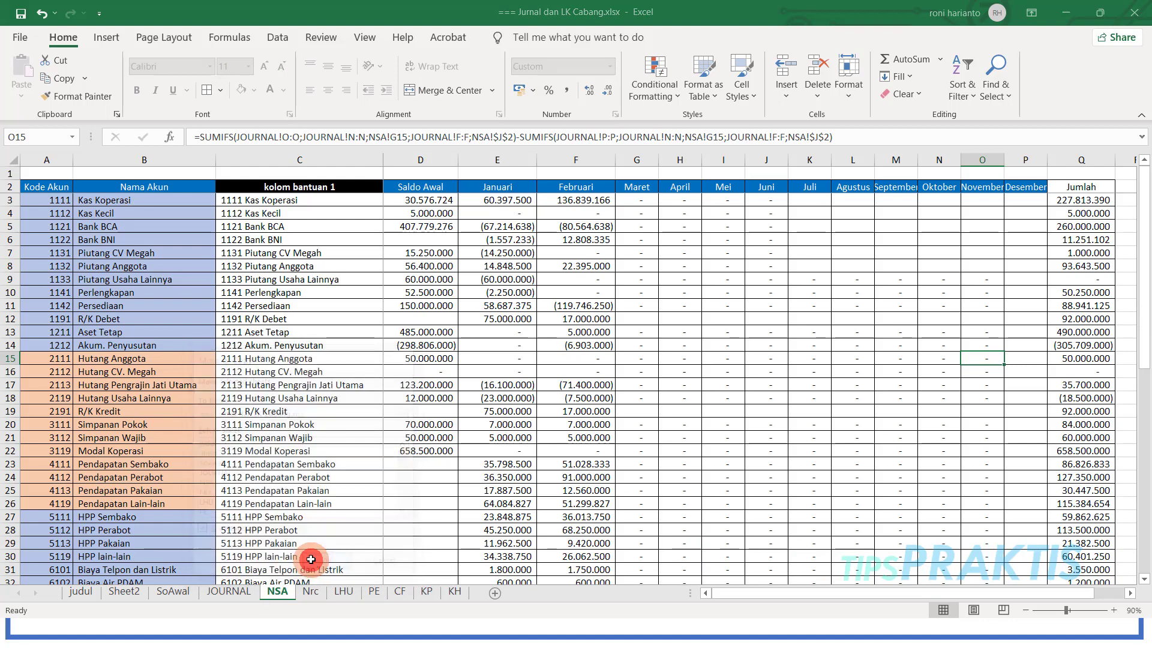
drag(85, 594, 240, 592)
Step: Create a second copy of the NSA sheet from NSA (2) and place it directly before the original NSA
right_click(290, 592)
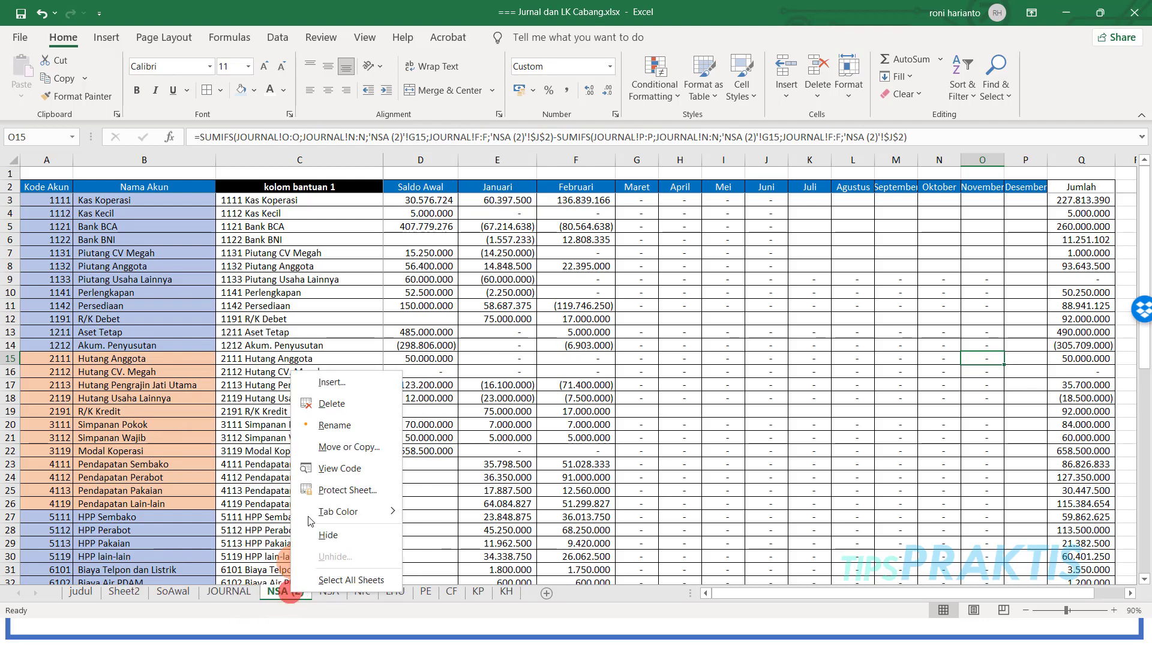
click(318, 447)
click(252, 541)
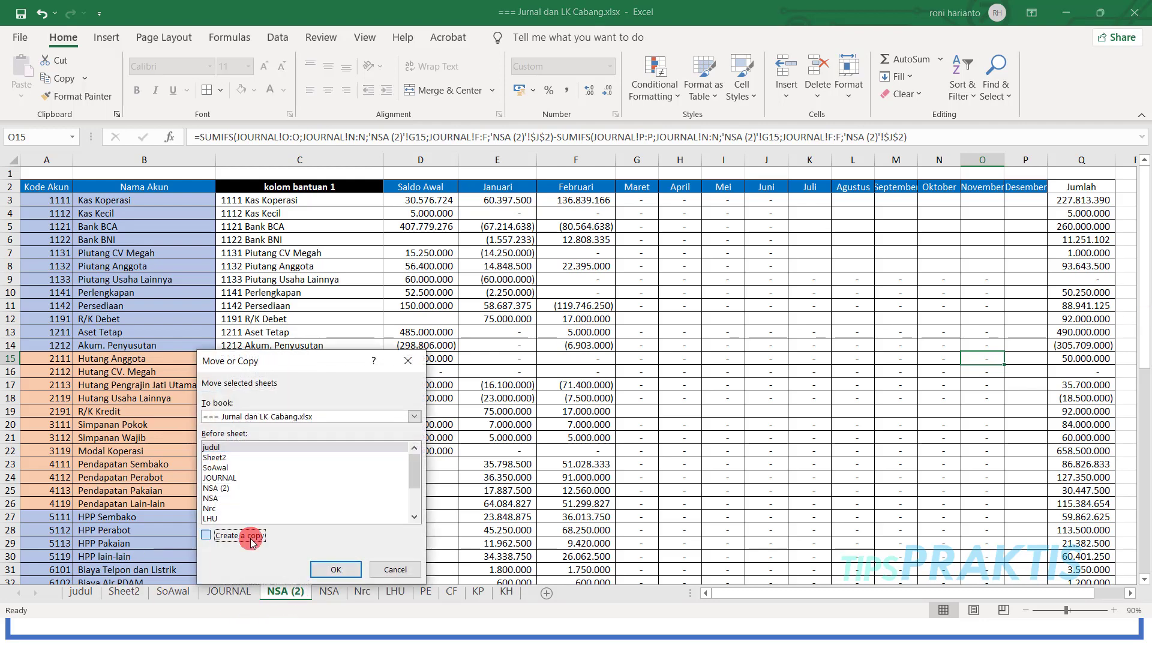
click(334, 568)
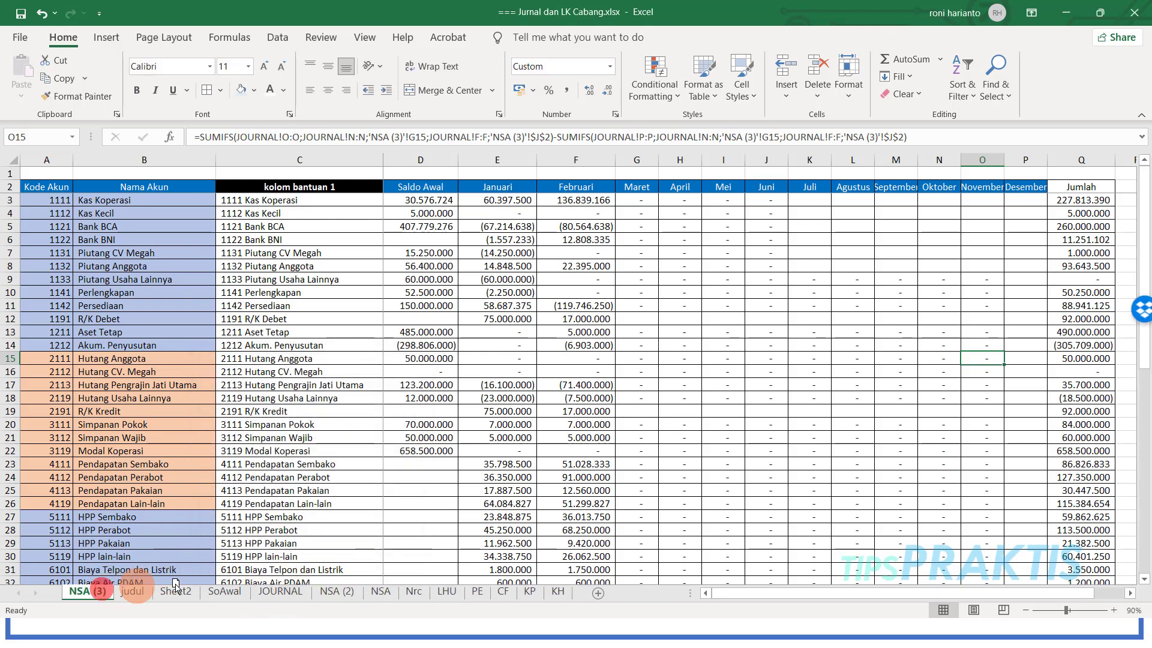
drag(340, 581, 367, 585)
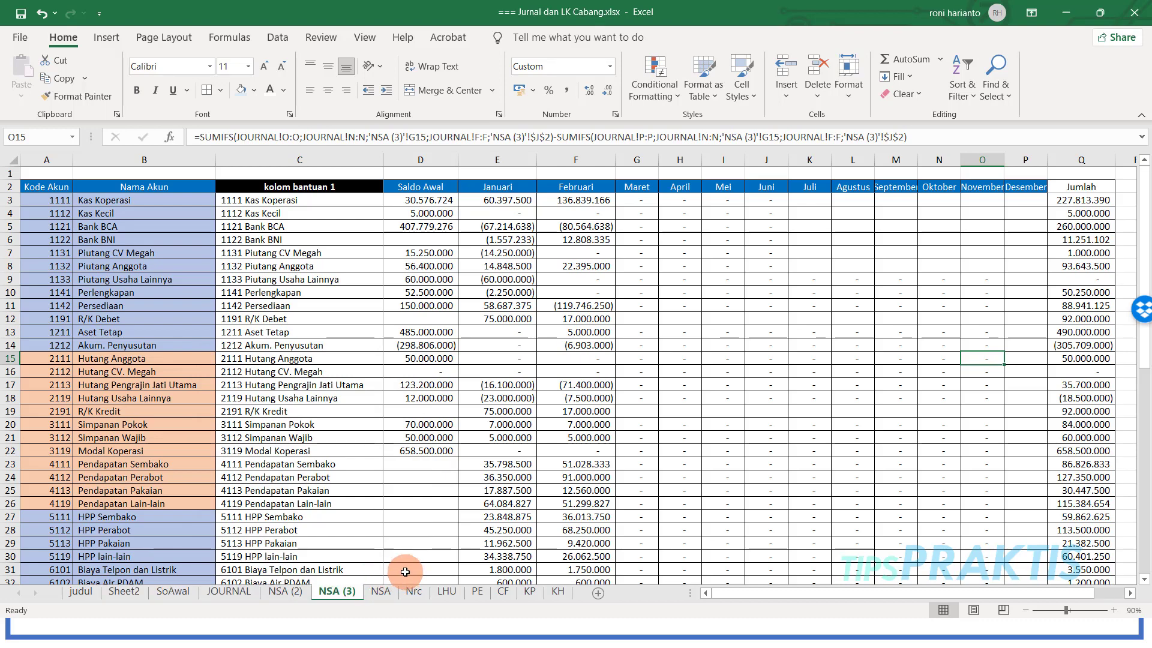
click(382, 592)
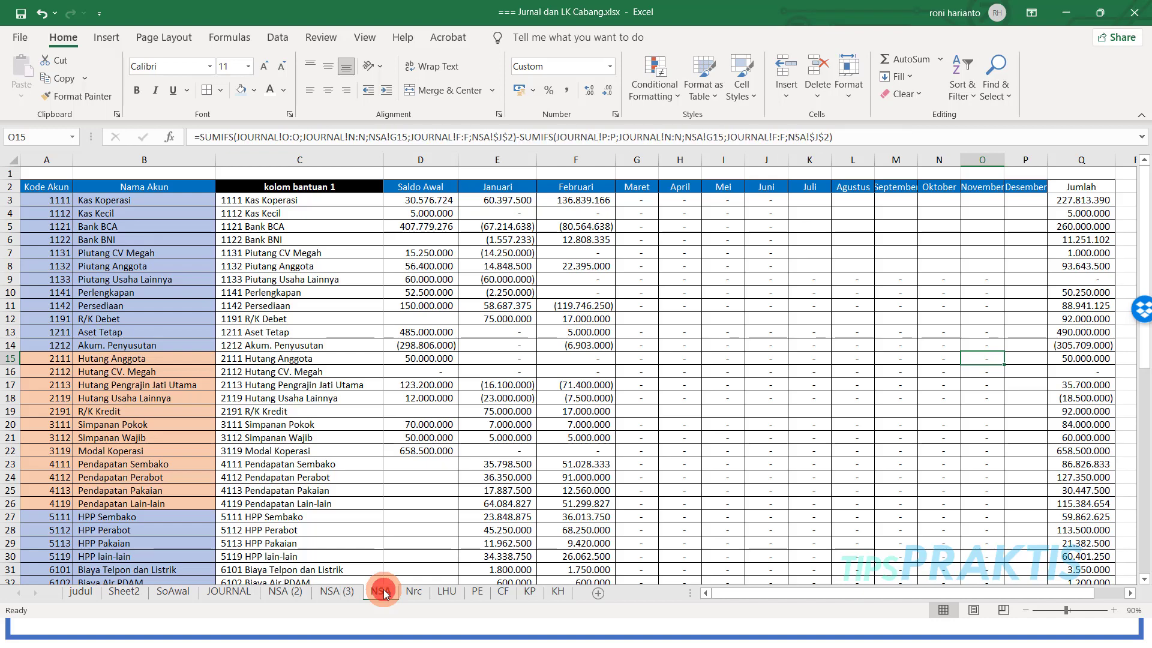
Step: Rename the first sheet copy, NSA (2), as NSA Pusat
right_click(292, 592)
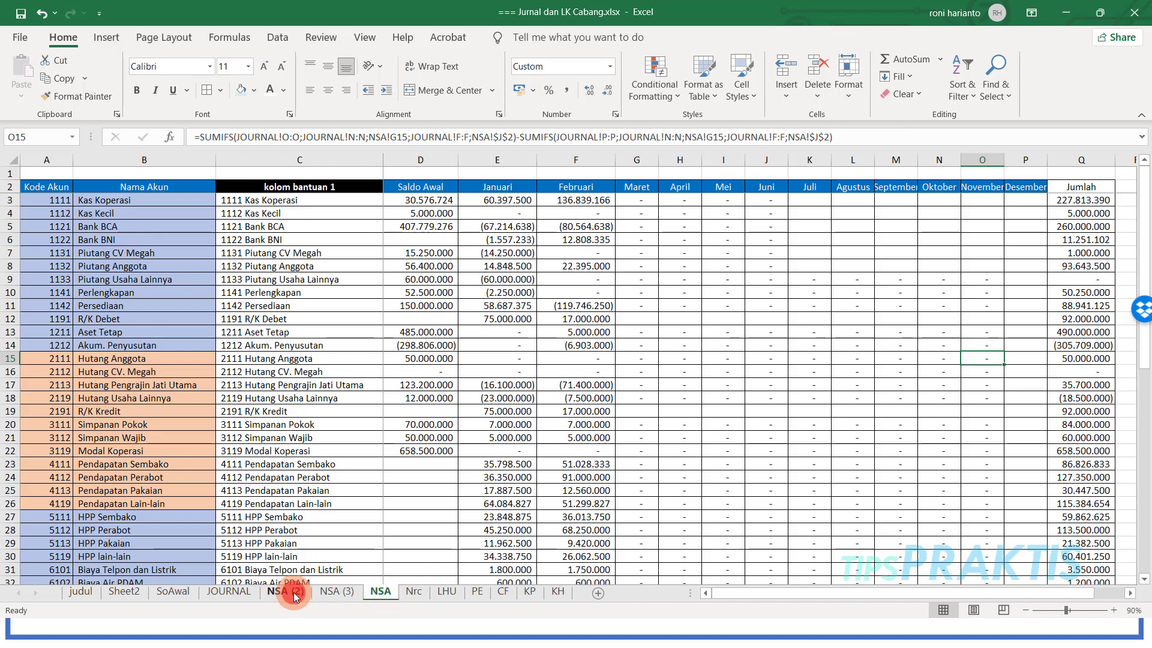
click(322, 426)
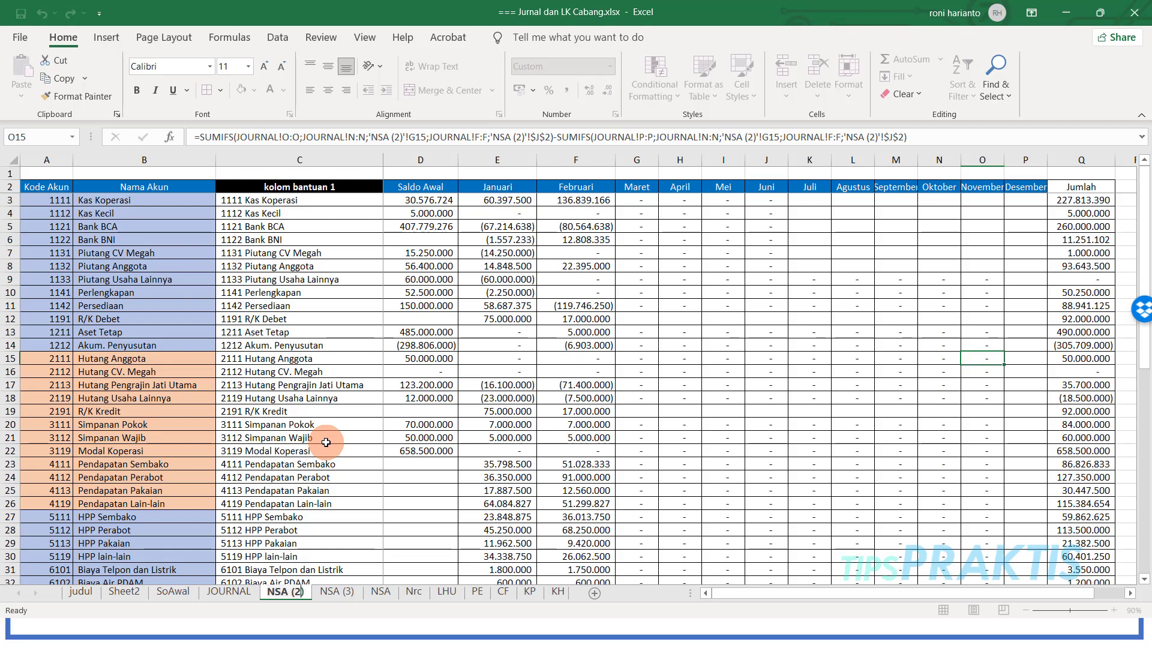
key(BackSpace)
key(BackSpace)
key(BackSpace)
key(BackSpace)
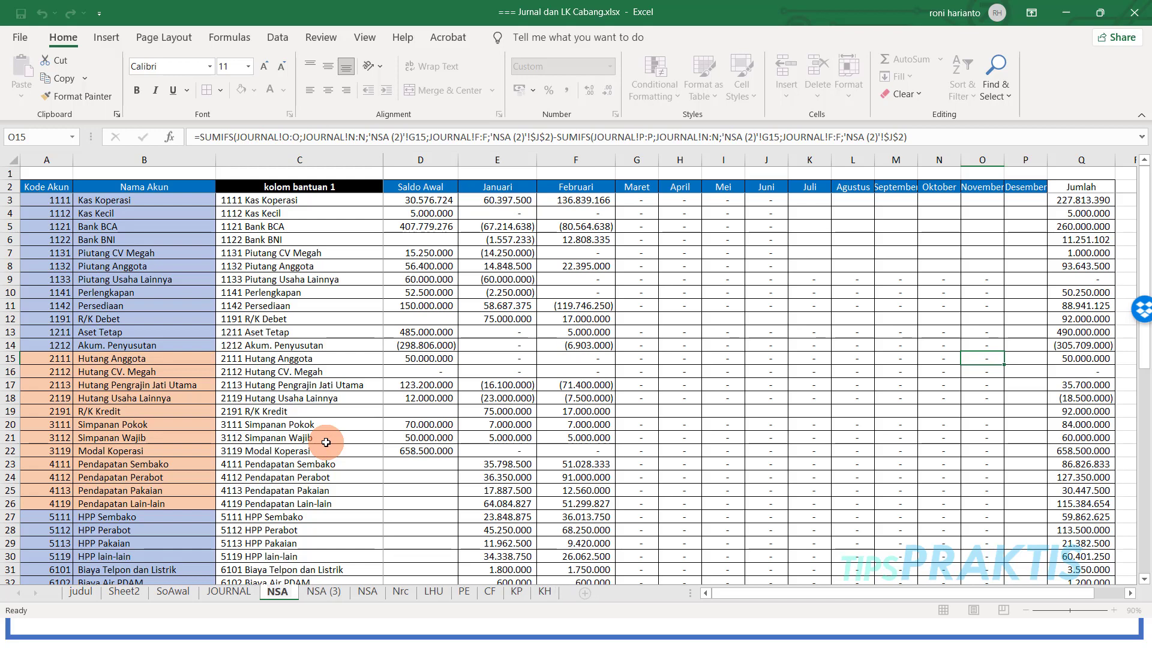
text(Pusat)
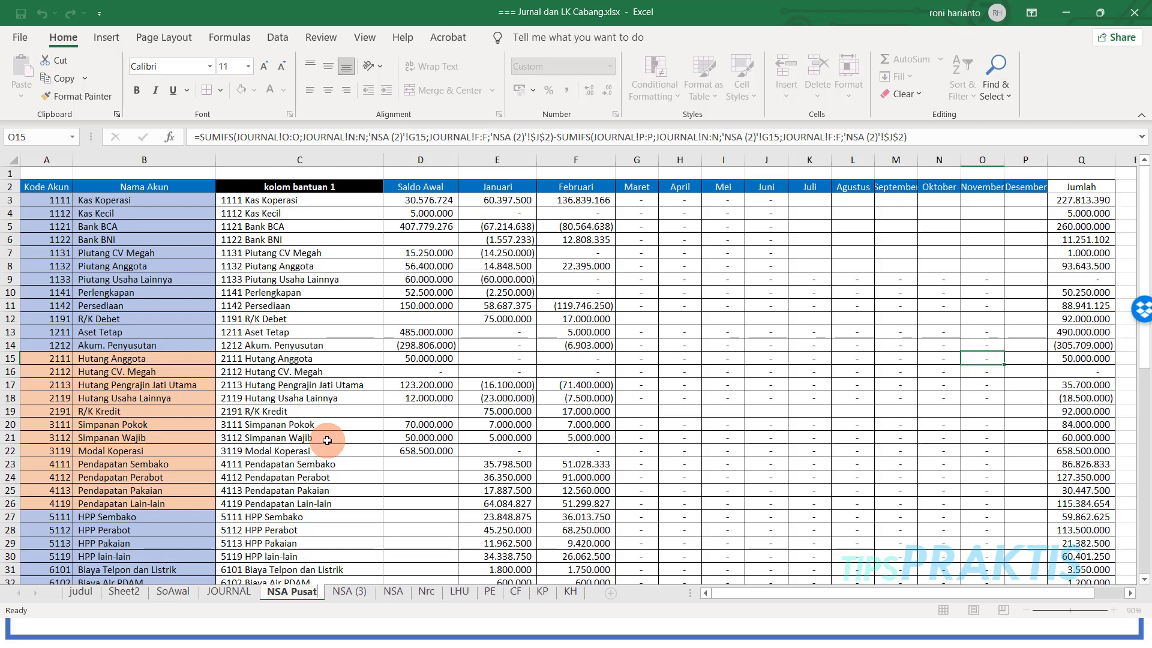
Step: Rename the second sheet copy, NSA (3), as NSA Cabang
right_click(355, 592)
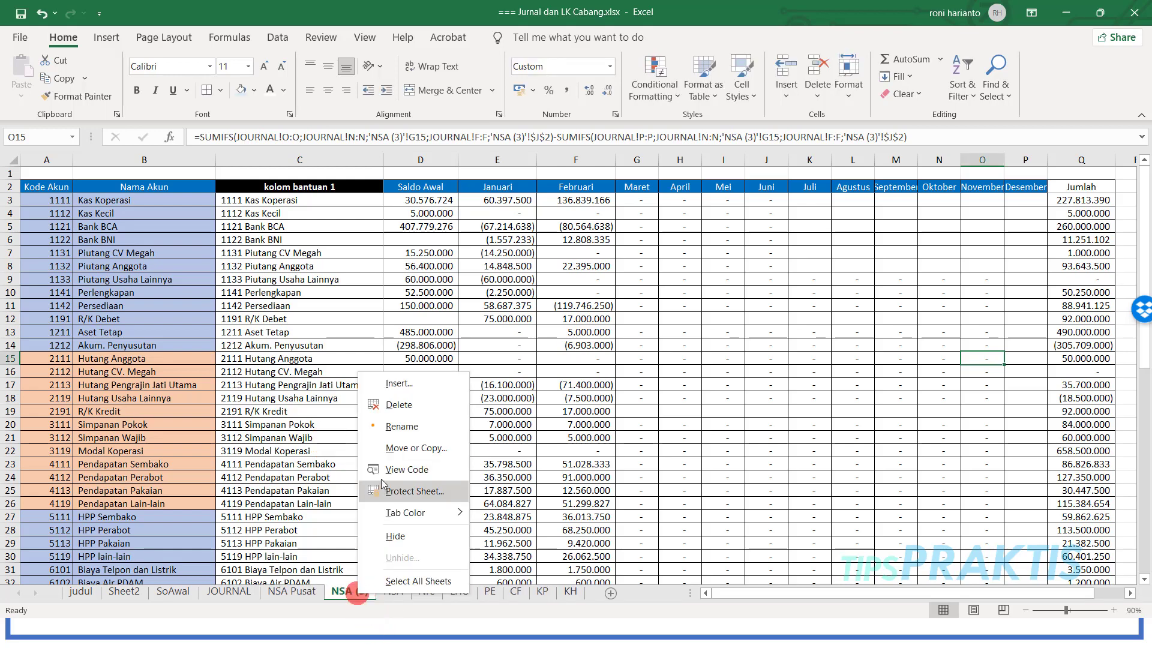
click(396, 432)
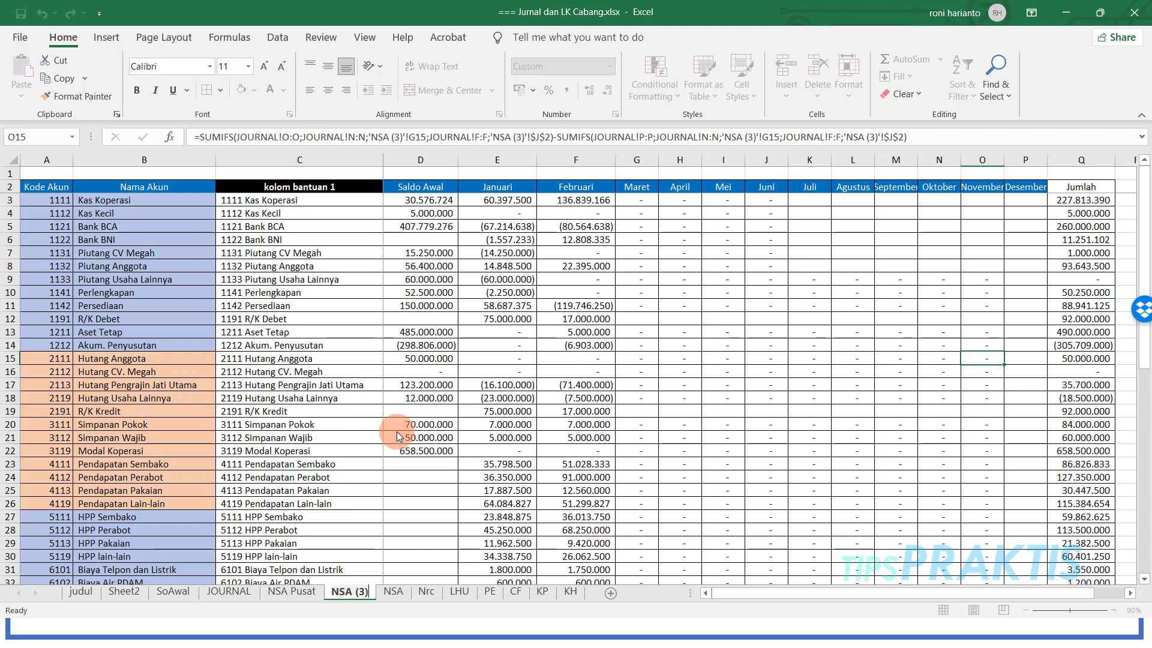
key(BackSpace)
key(BackSpace)
key(BackSpace)
key(BackSpace)
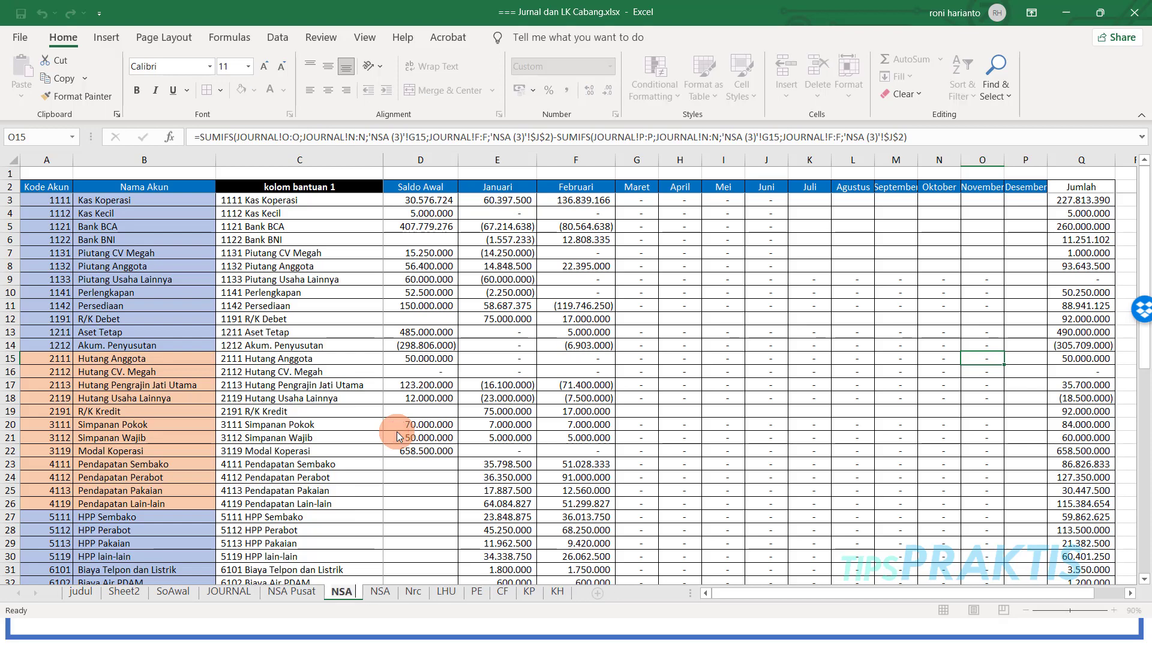
text(Cabang)
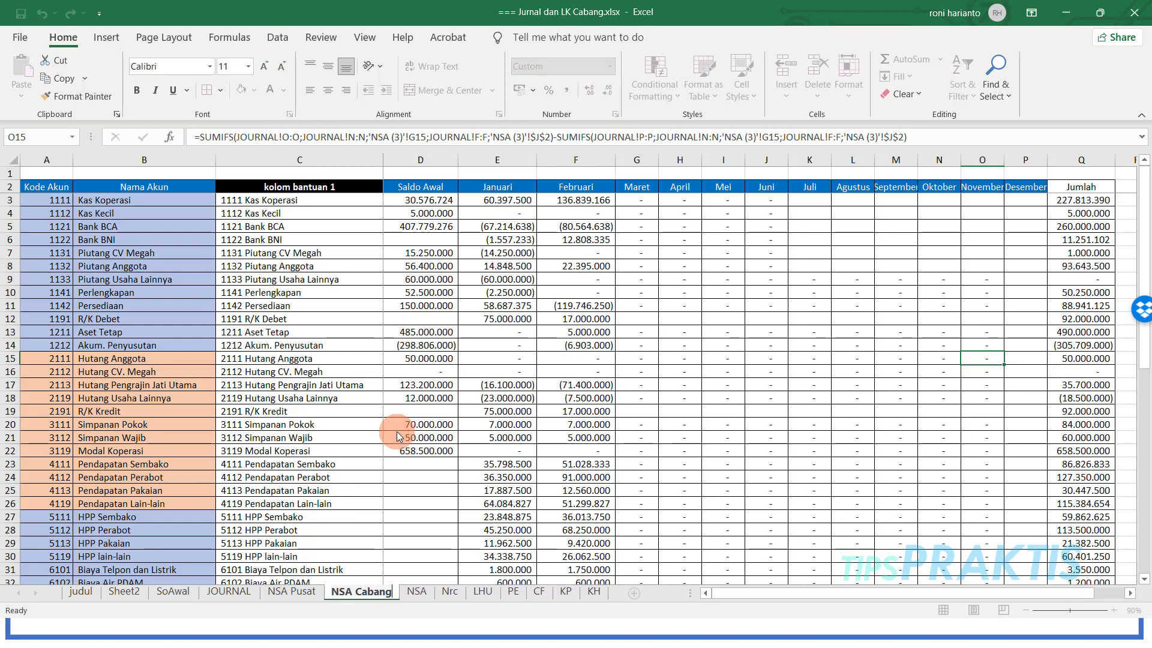
key(Return)
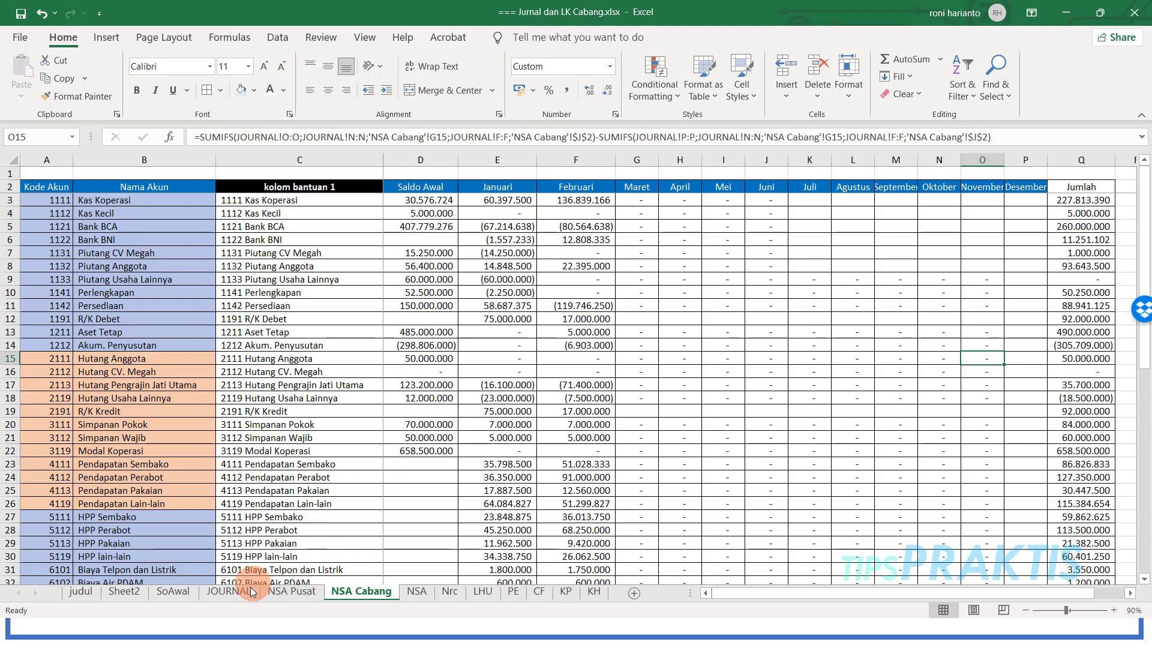
Step: Insert a blank column between Keterangan and bantuan 2 on the JOURNAL sheet and narrow it
click(231, 591)
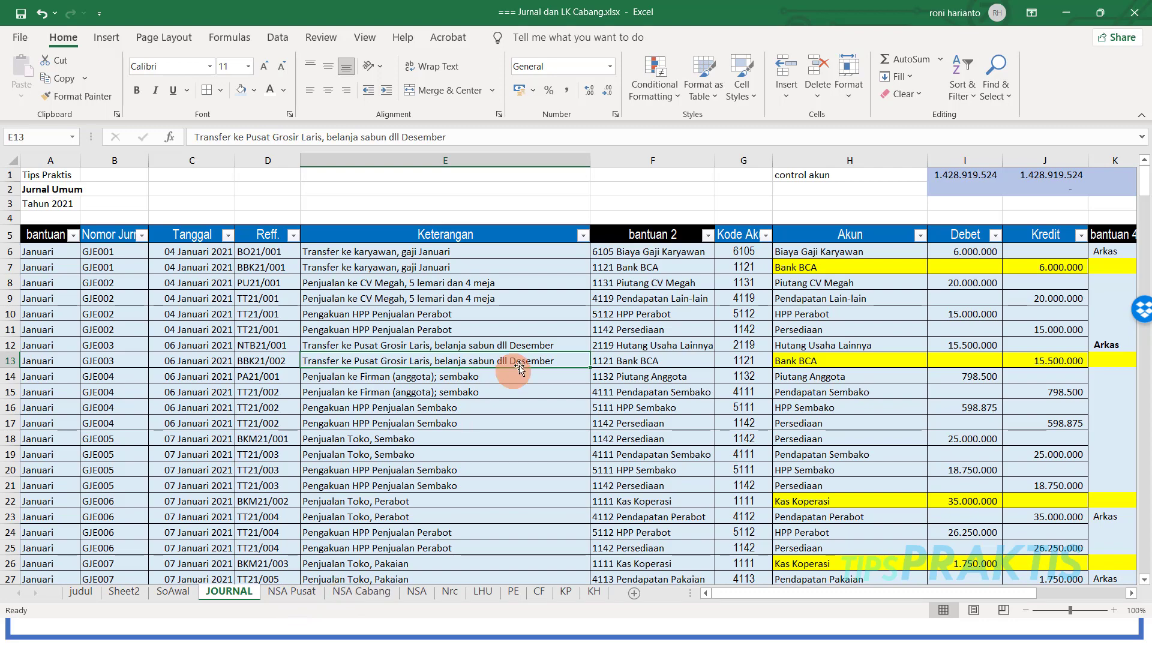
click(617, 157)
right_click(618, 157)
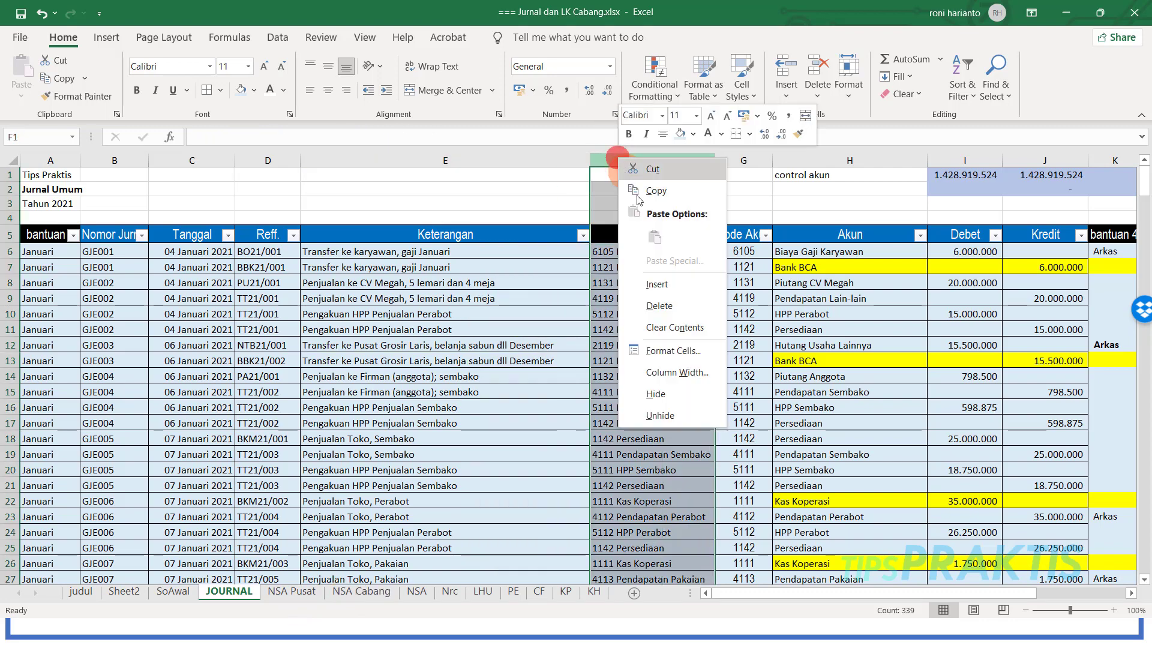
click(656, 284)
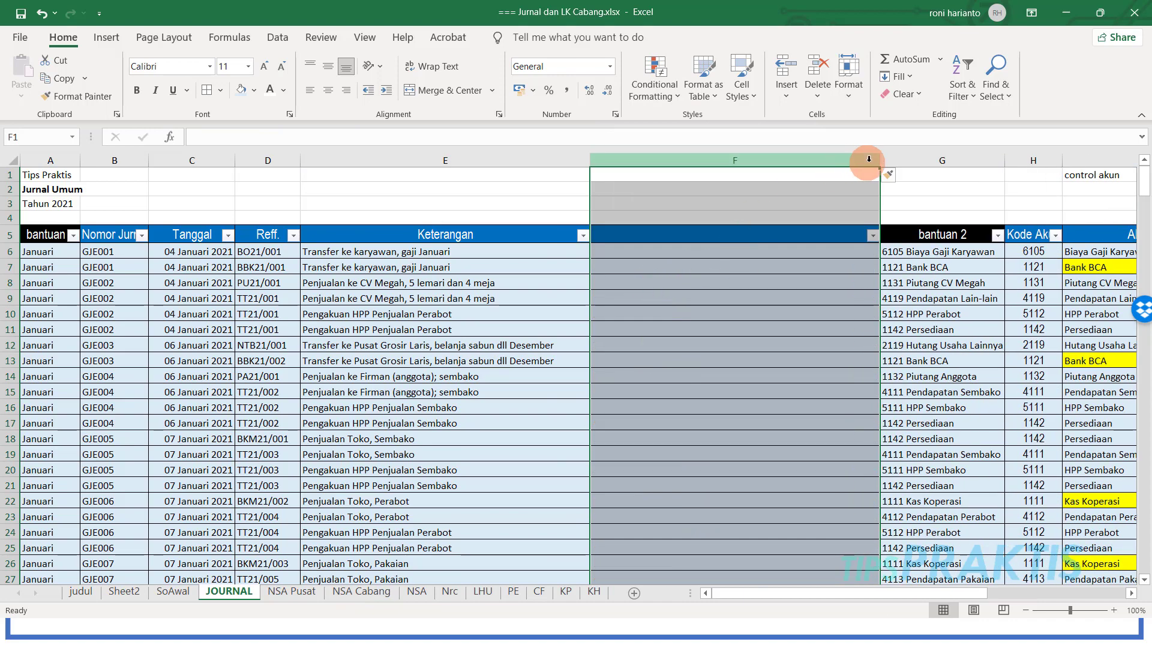
drag(880, 161, 670, 162)
Step: Copy the bantuan 2 header into the new column's header cell F5 and change its text to bantuan 4
right_click(721, 234)
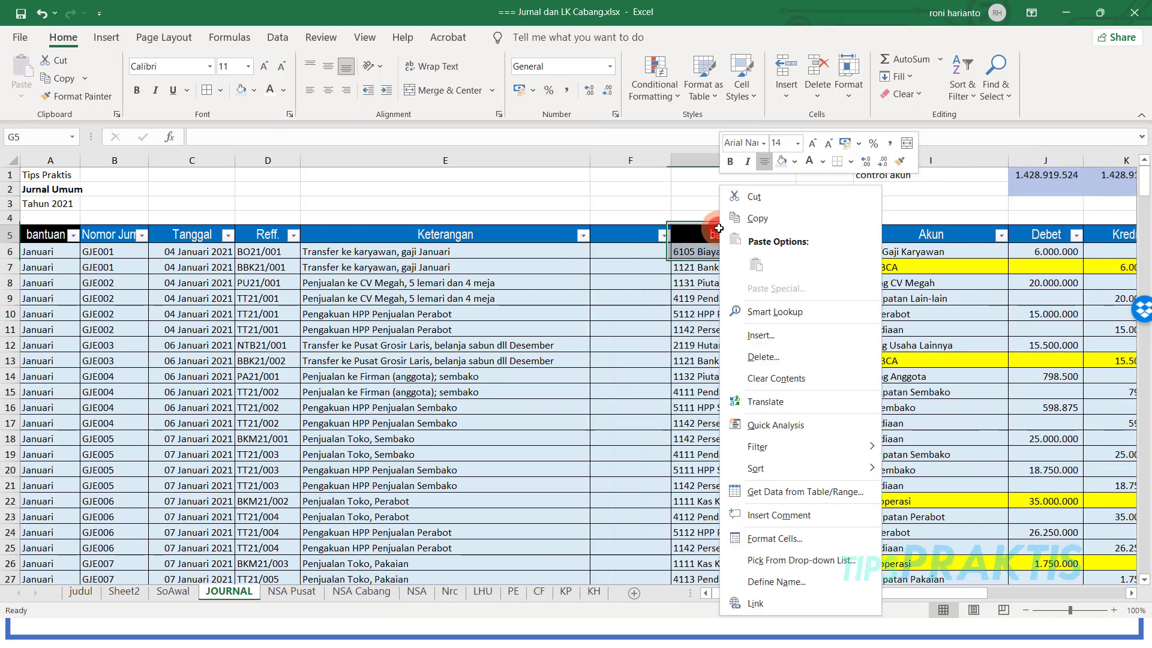
click(725, 216)
click(635, 238)
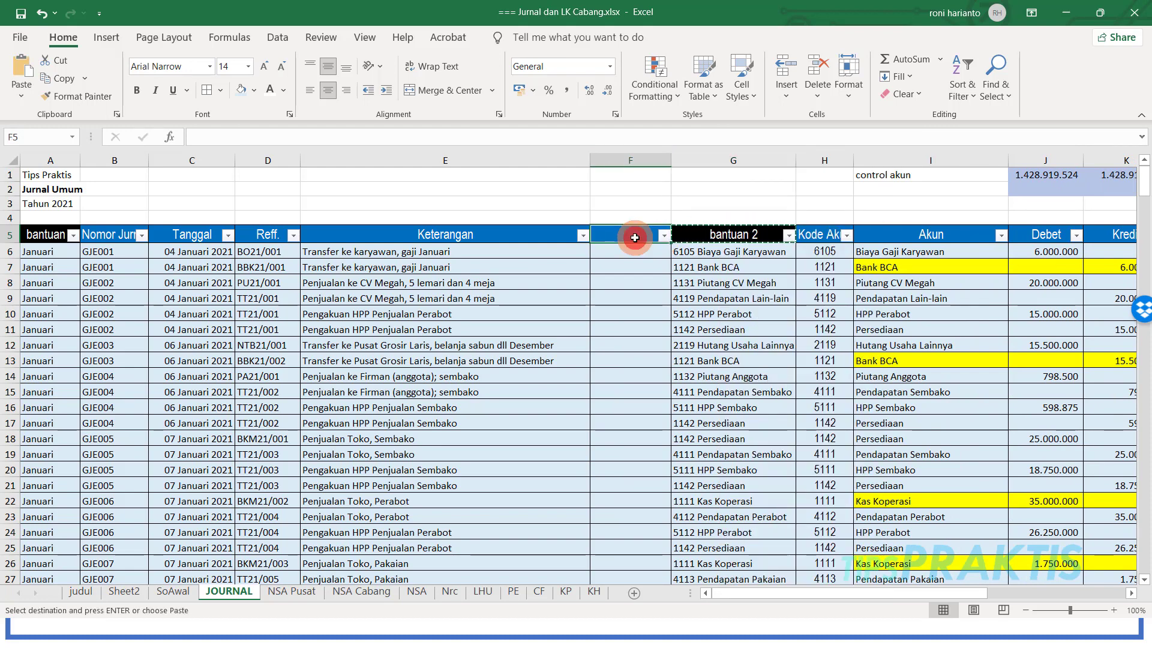
key(Return)
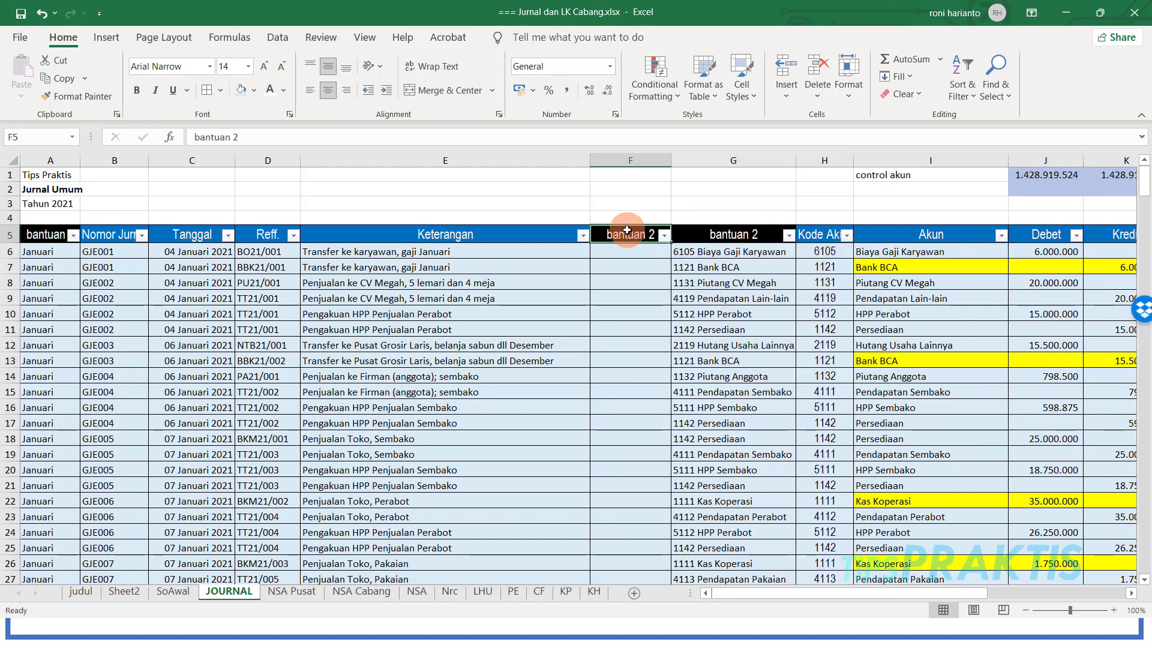
click(251, 137)
key(BackSpace)
text(4)
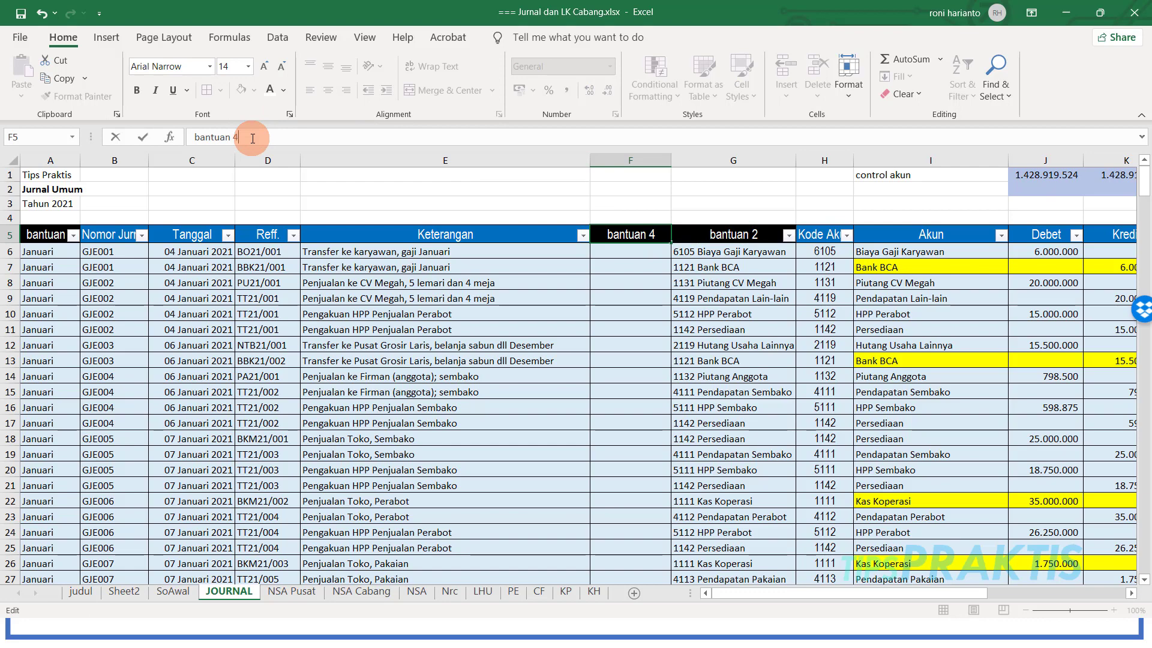
key(Return)
Step: Enter pusat in F6 of the bantuan 4 column and fill it down through row 104
click(601, 251)
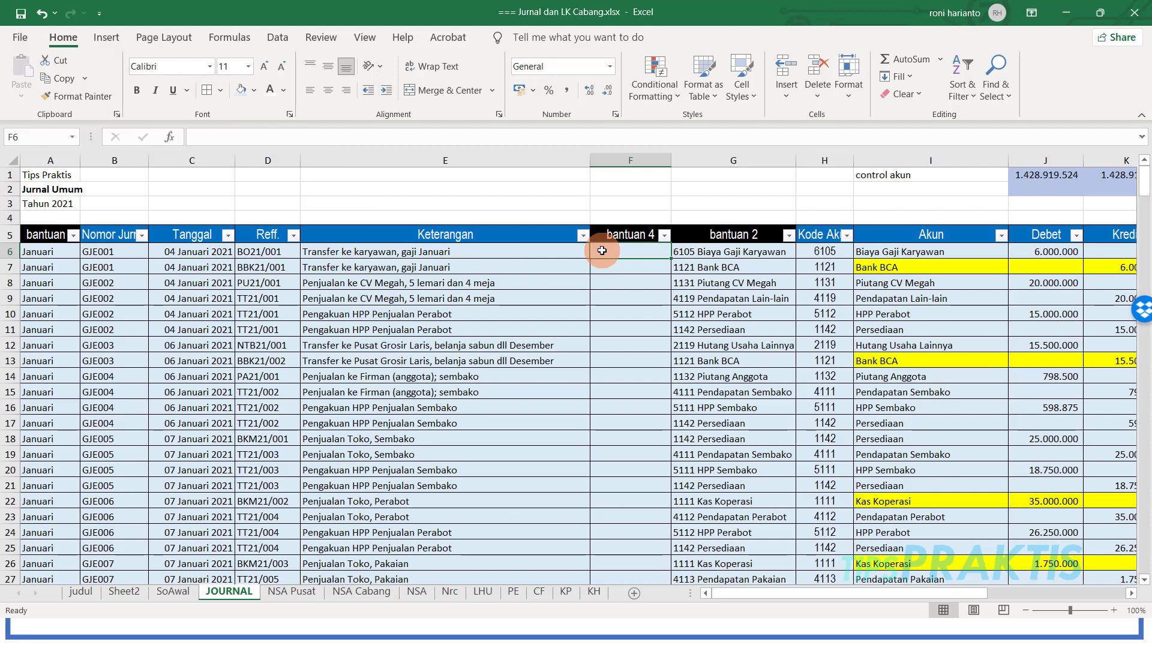
double_click(602, 251)
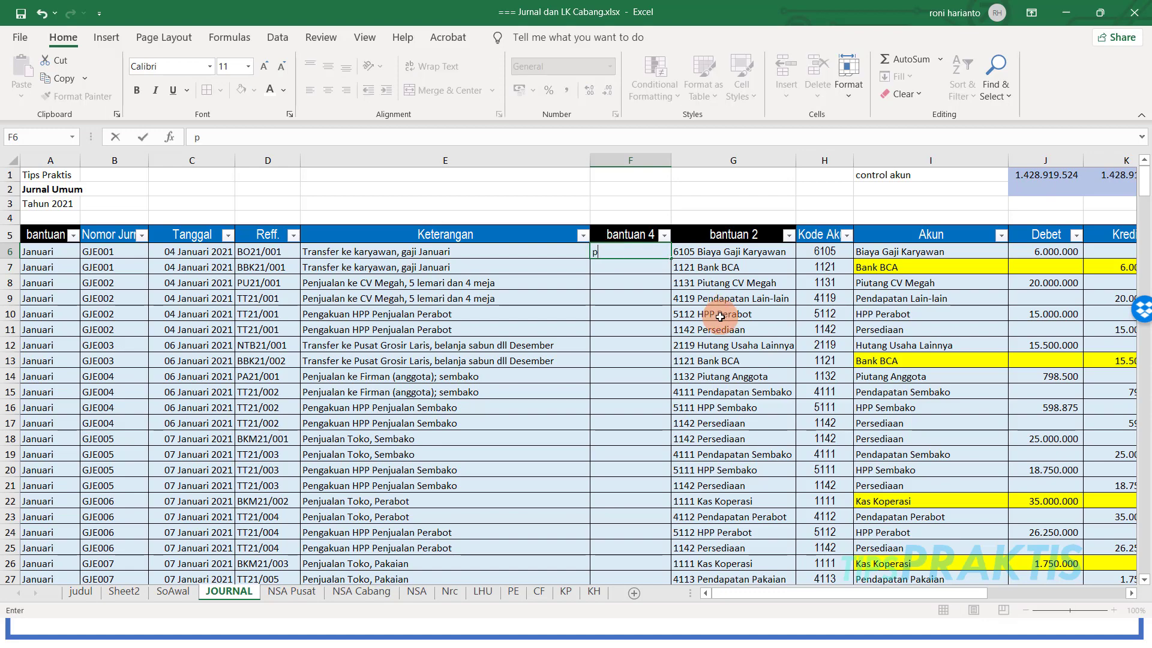
text(pusat)
key(Return)
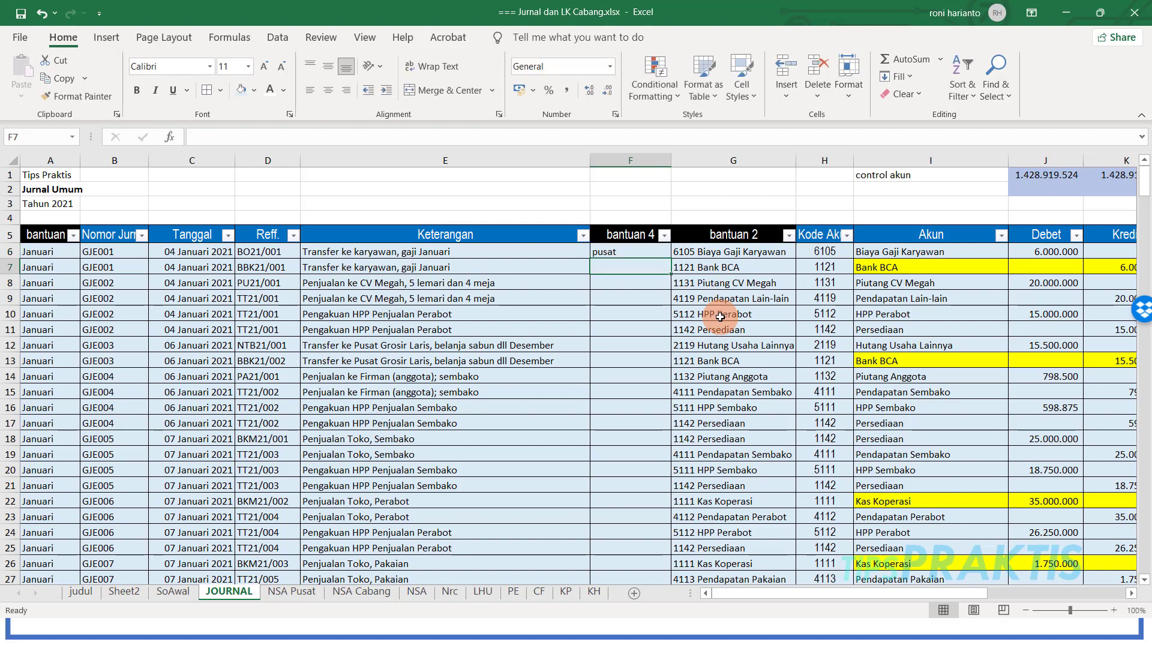
click(656, 252)
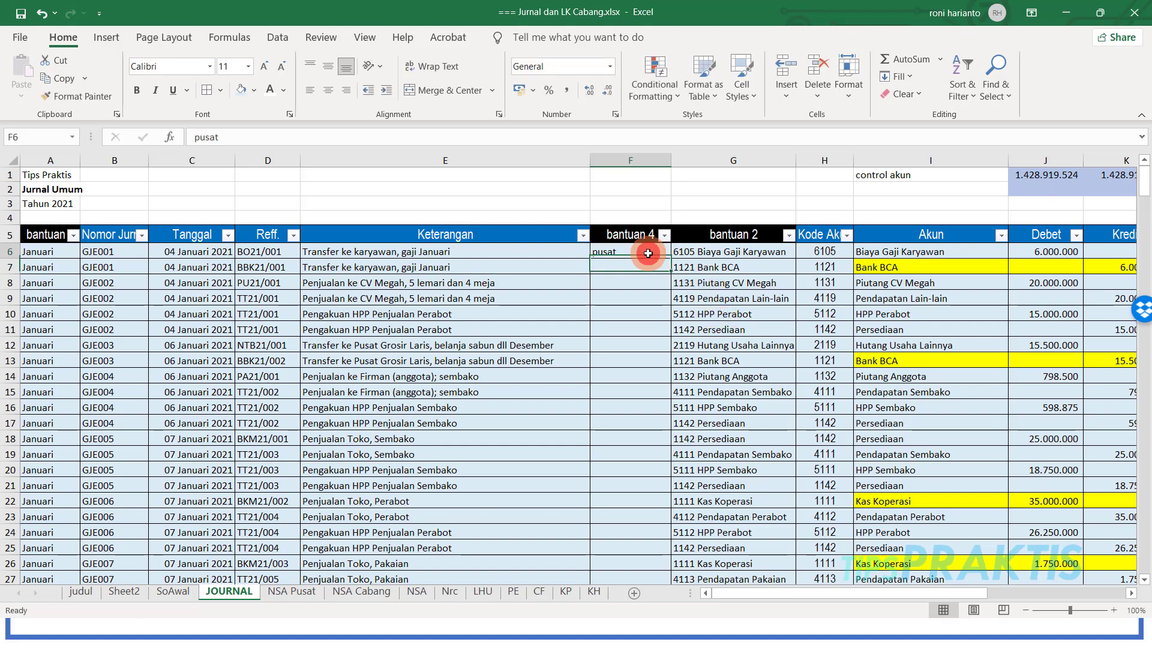
drag(668, 258, 635, 400)
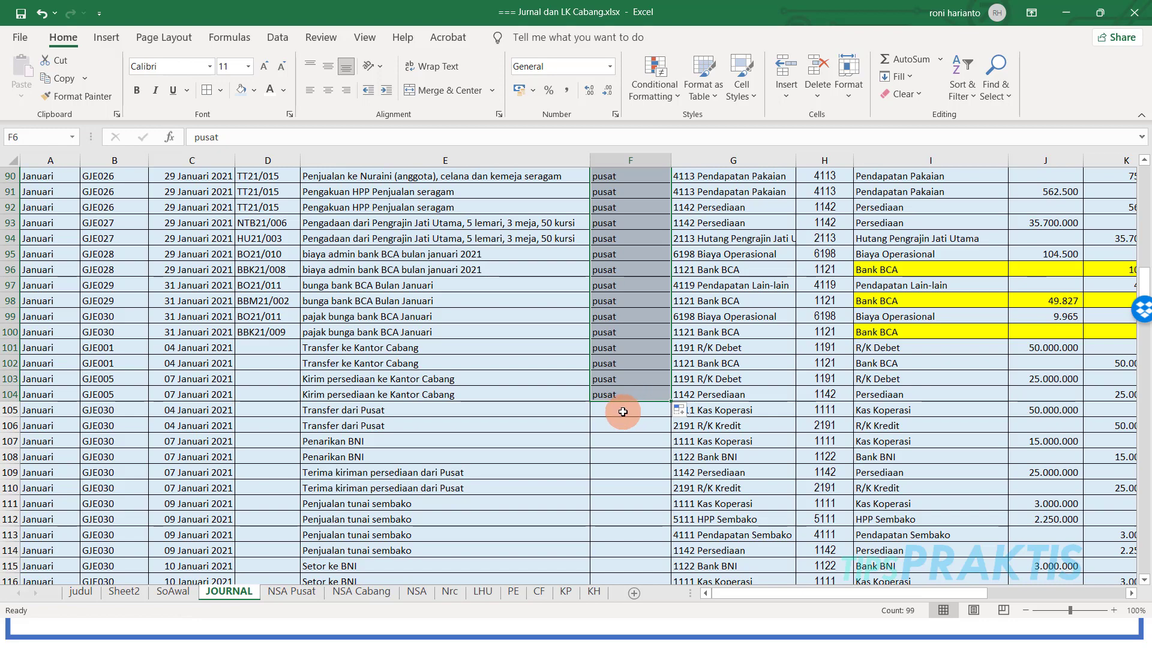
Step: Enter cabang in F105 for the January branch entries and fill it down through row 168
click(623, 412)
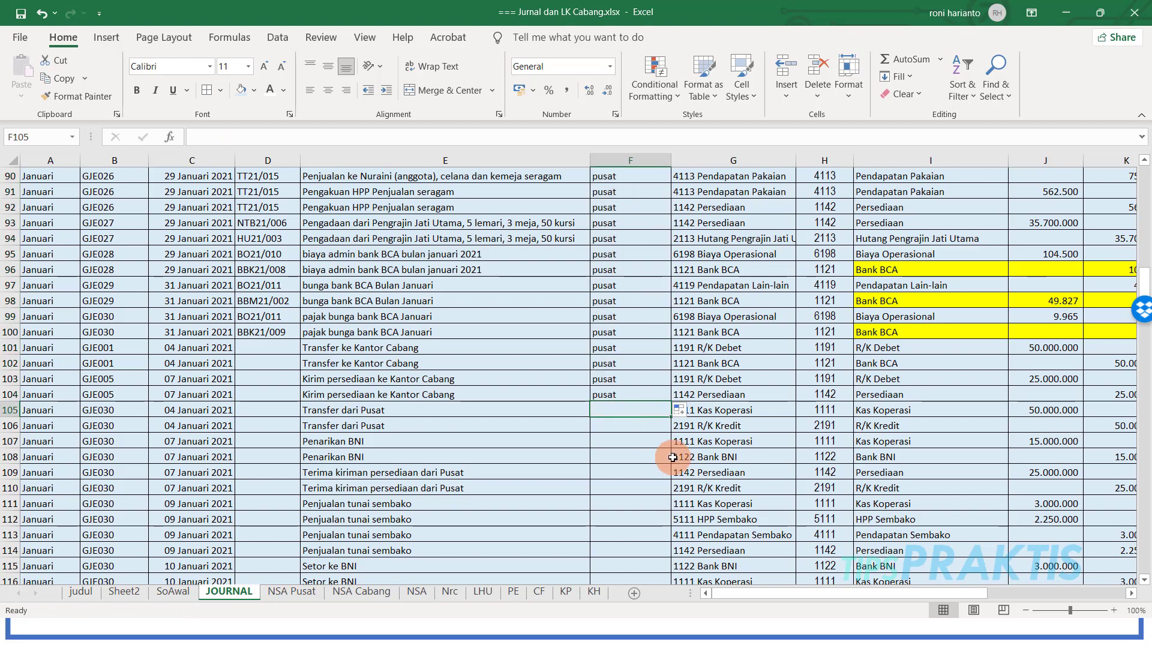
text(cabang)
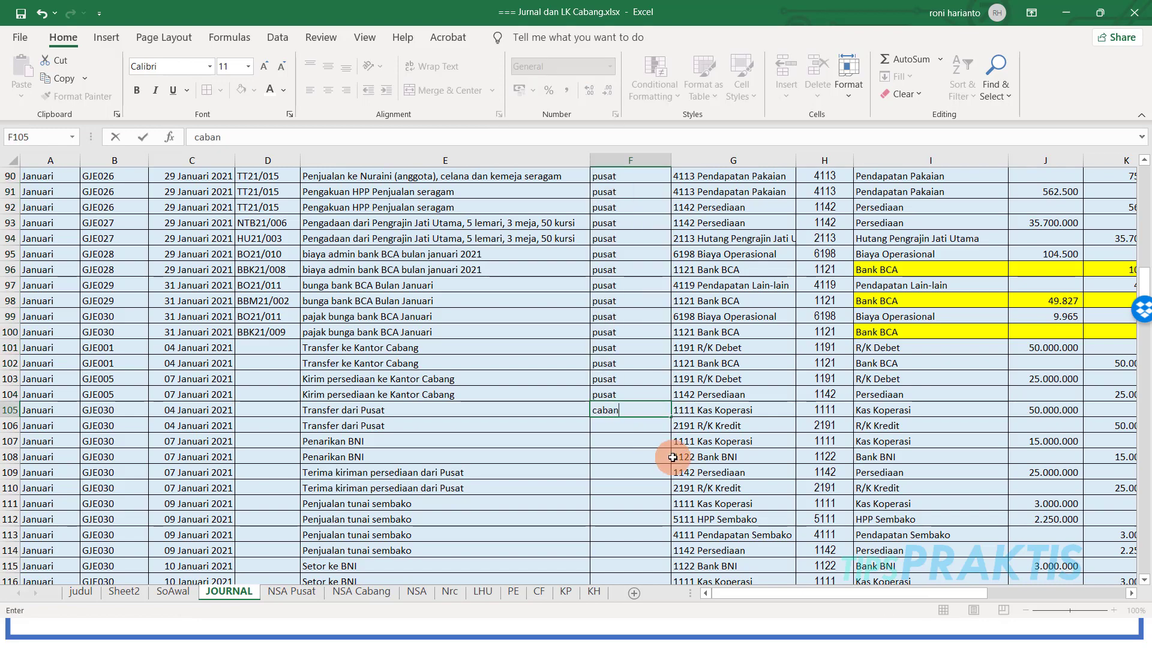
click(638, 412)
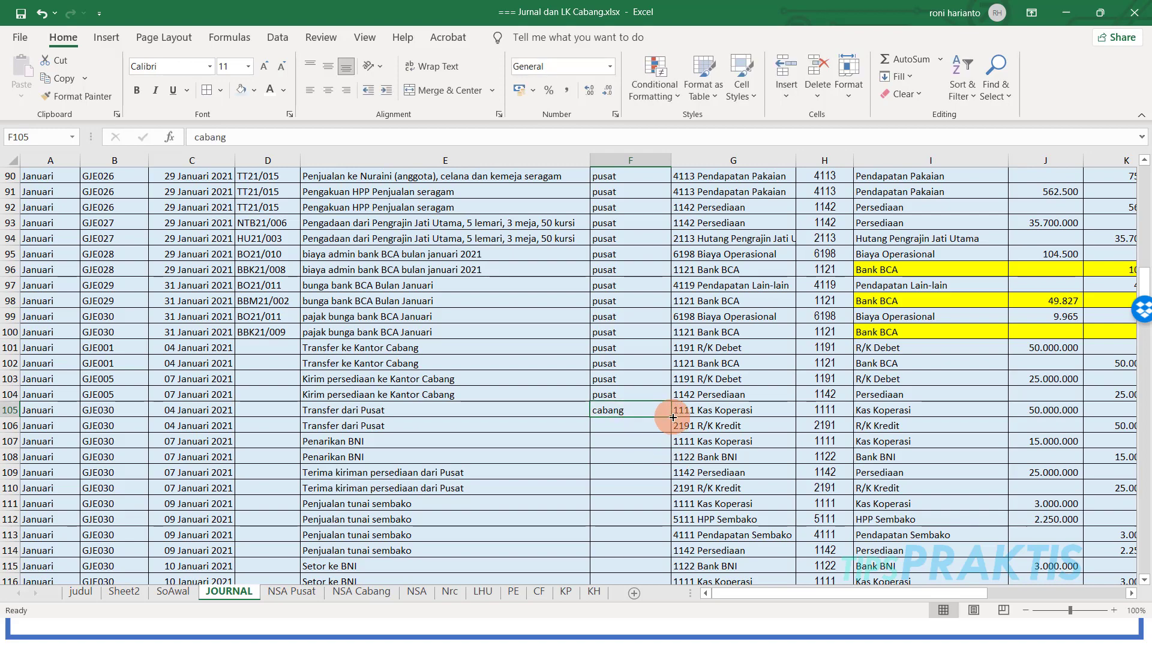
drag(670, 418, 650, 531)
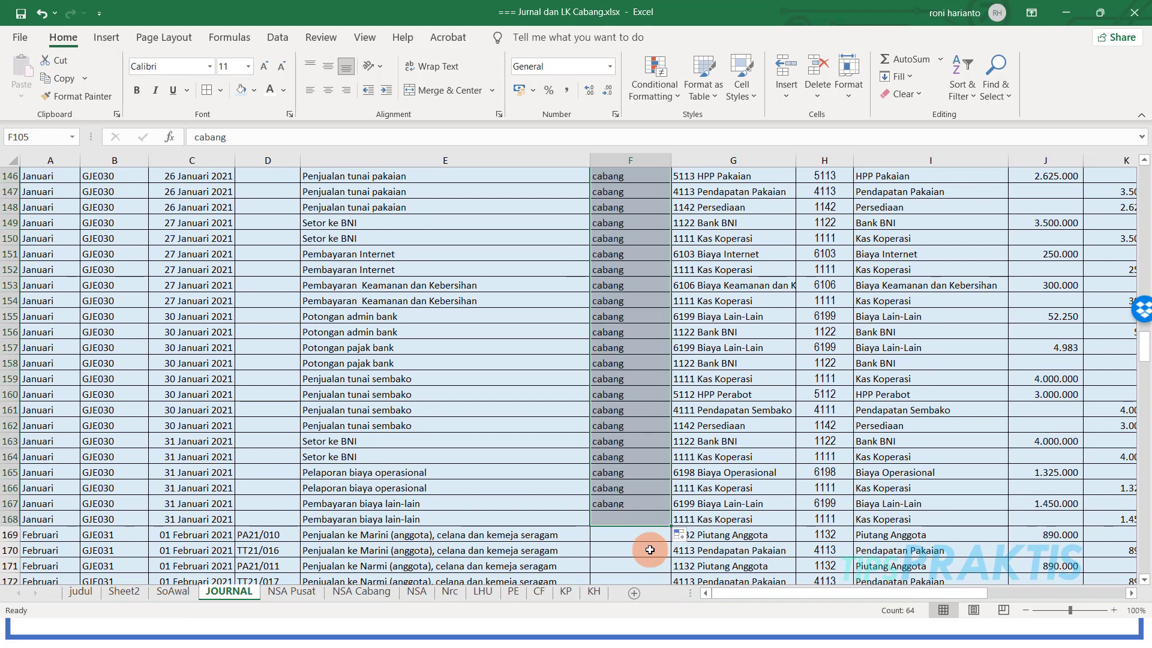
Step: Enter pusat in F169 for the February head-office entries and fill it down through row 285
click(630, 539)
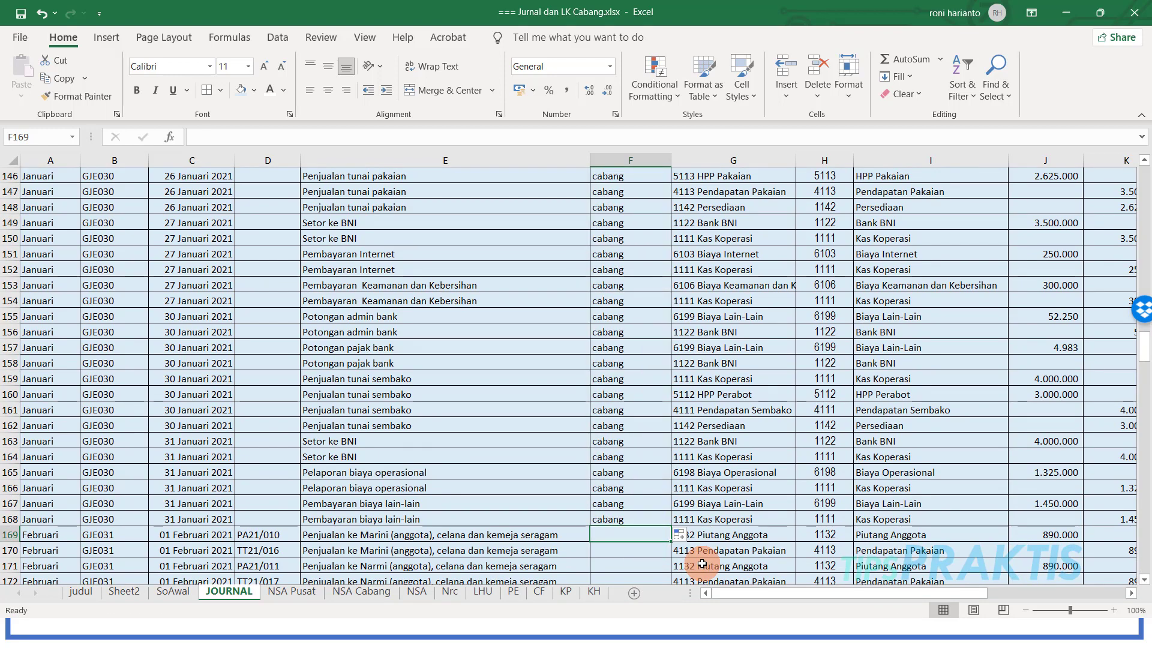
text(p)
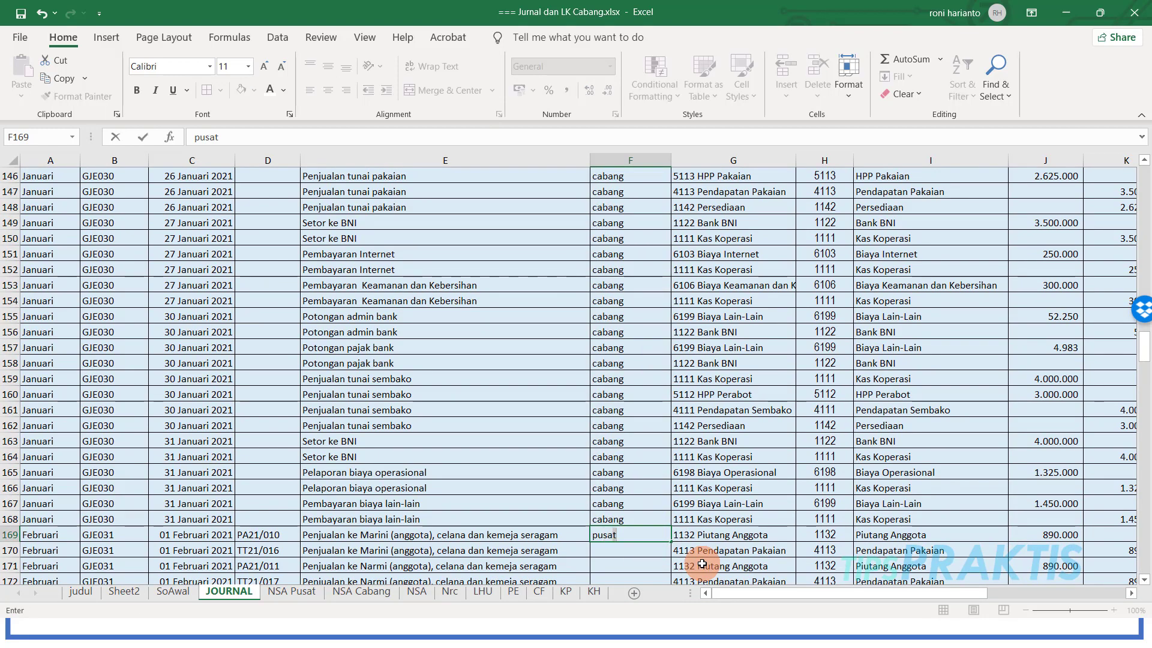
text(usat)
key(Return)
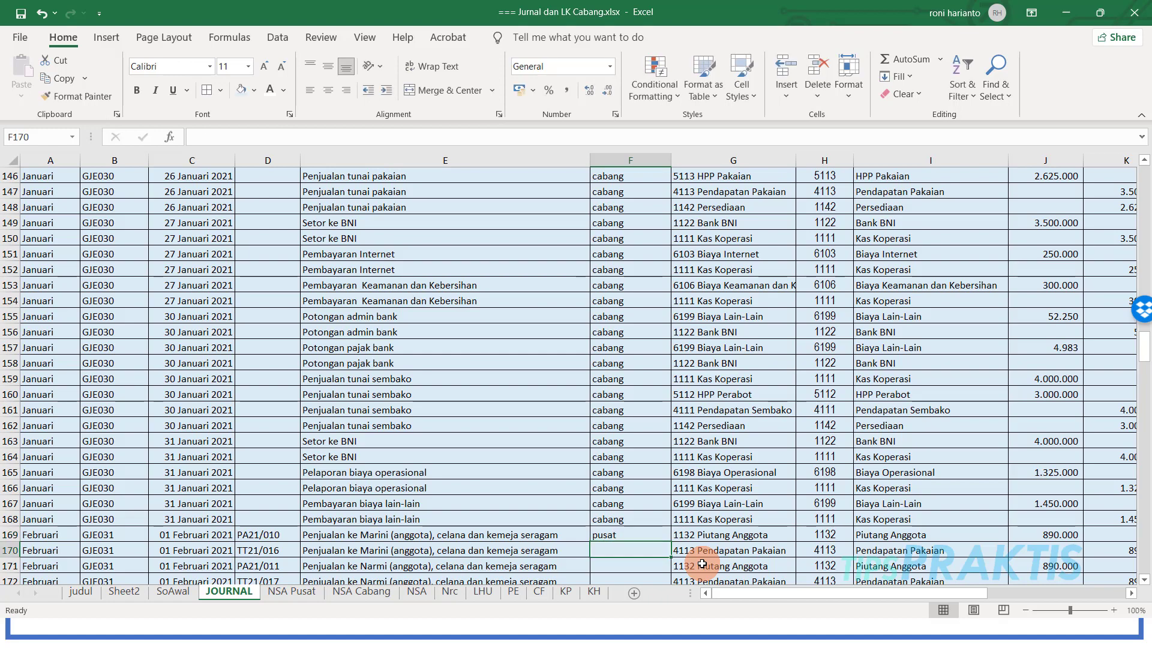
click(662, 538)
drag(670, 544, 639, 437)
Step: Enter cabang in F286, fill it down through the last journal entry in row 343, and slightly narrow the bantuan 4 column
click(630, 439)
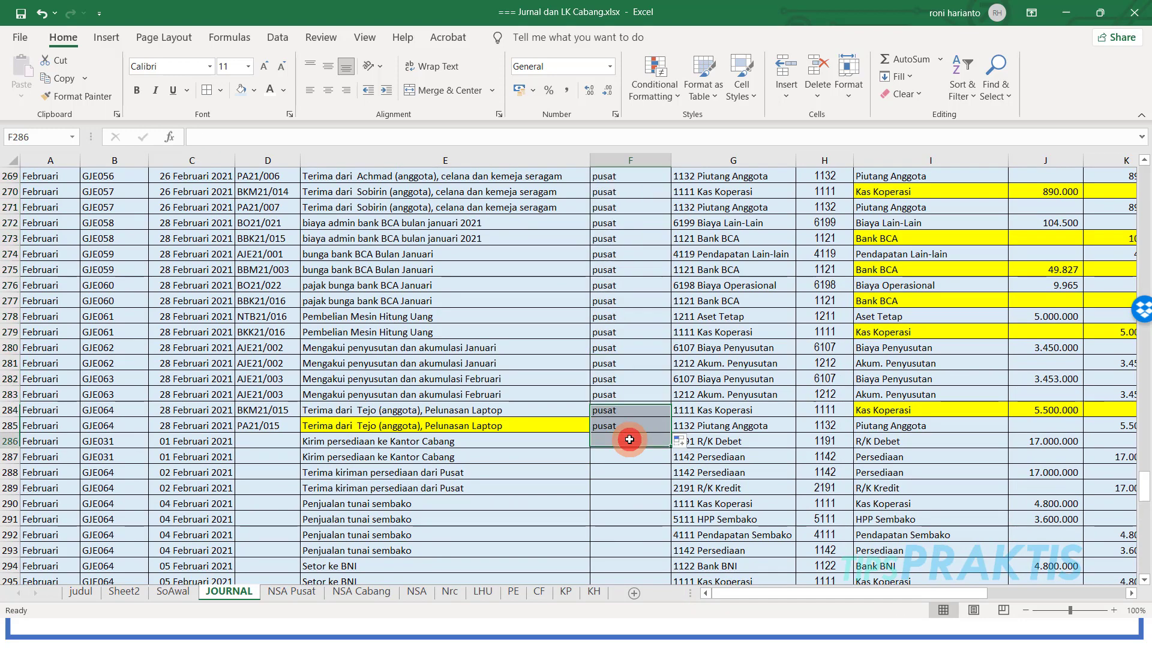
text(cabang)
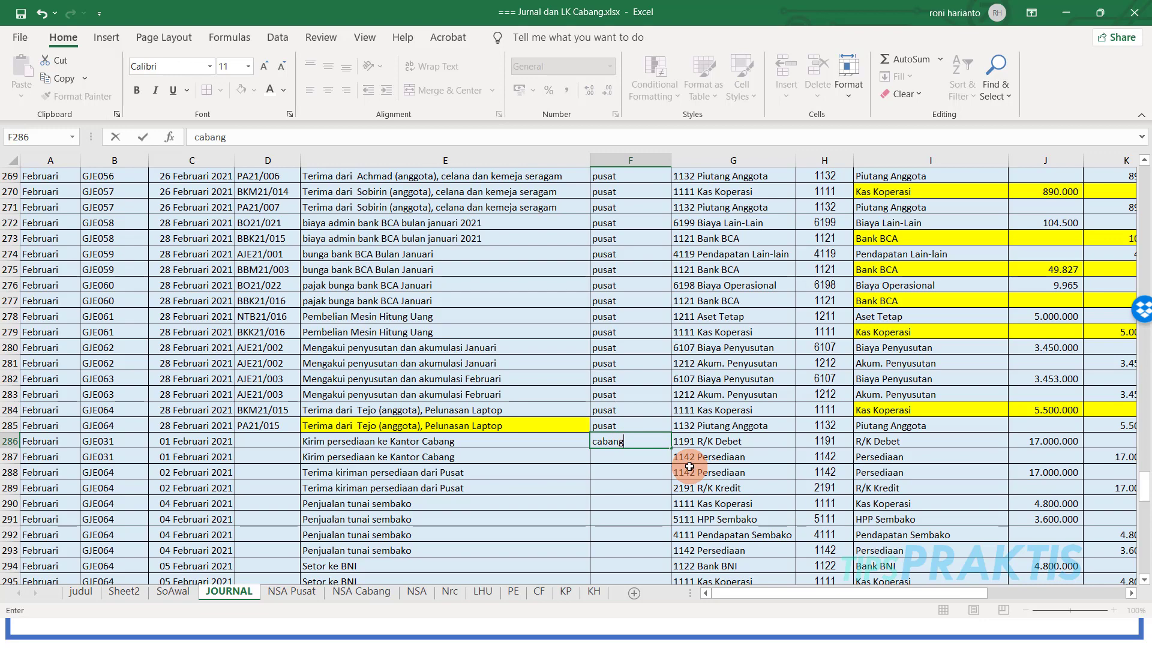
key(Return)
click(658, 443)
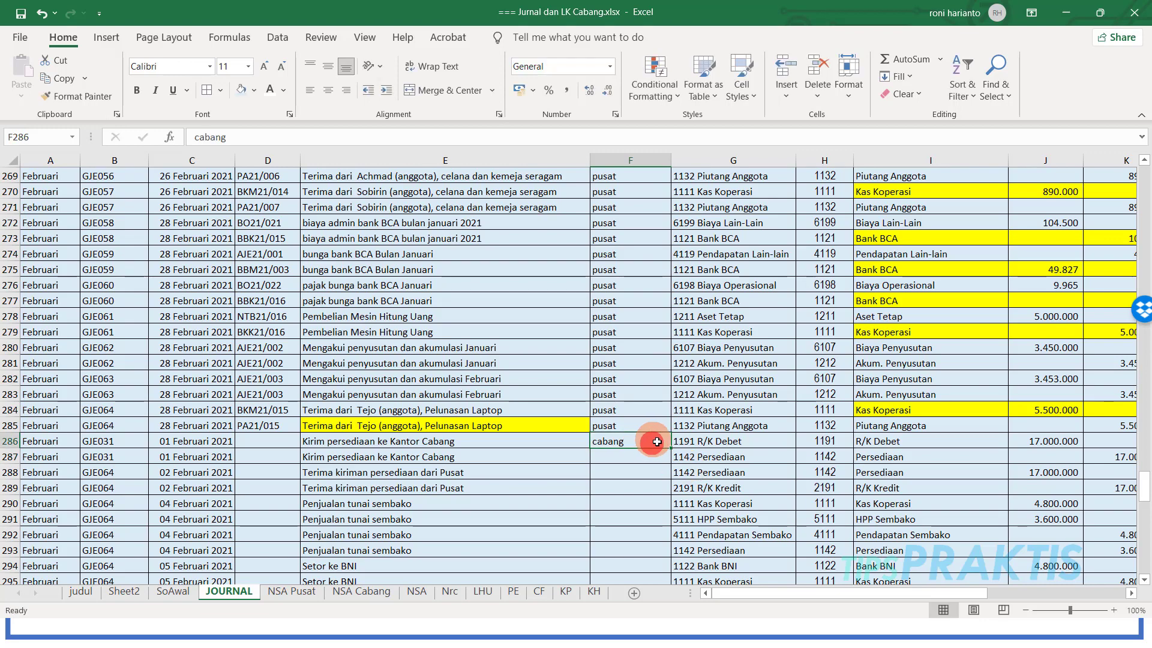
drag(669, 446, 666, 552)
click(561, 473)
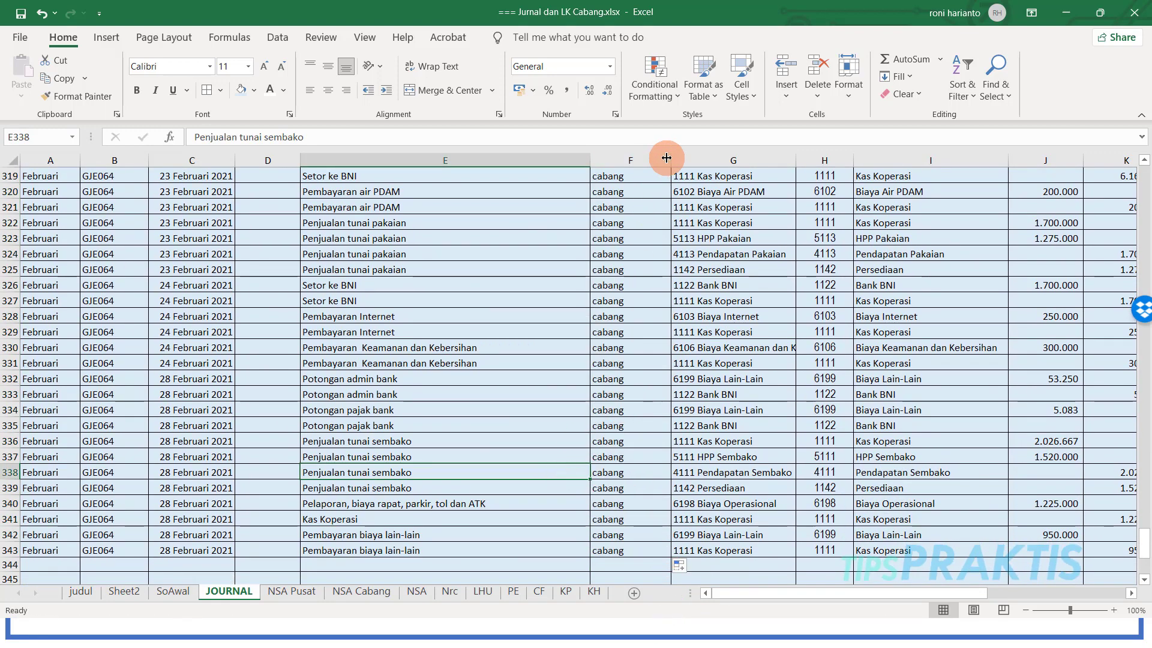
drag(671, 159, 666, 157)
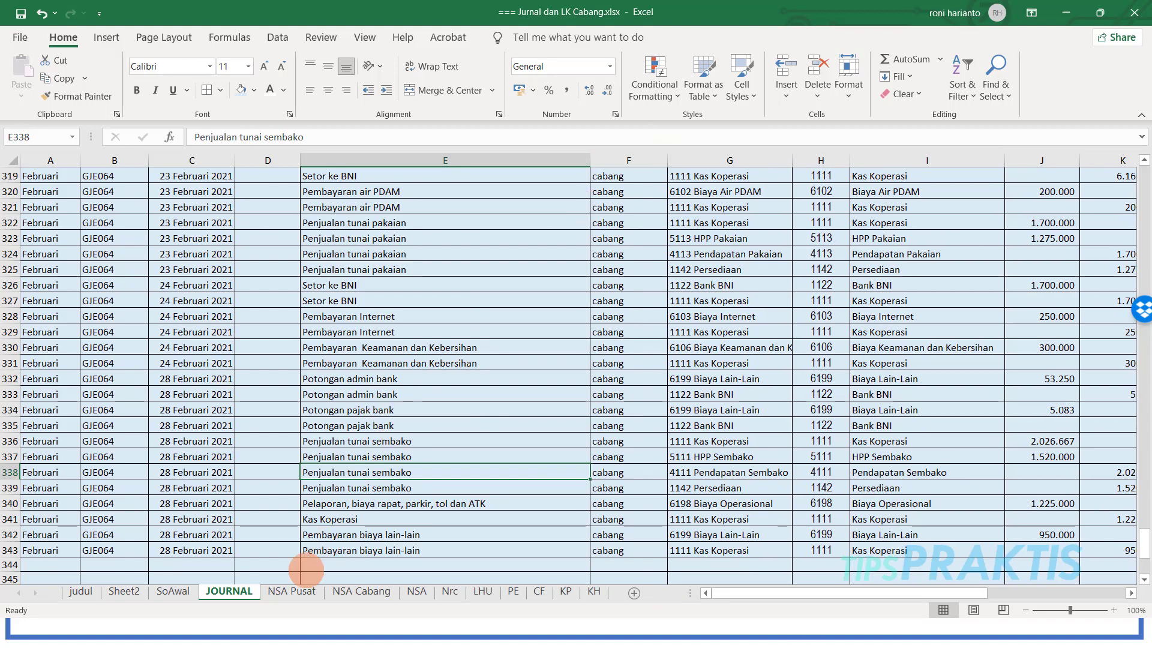
Step: Enter pusat in cell E1 above the Januari header on the NSA Pusat sheet
click(290, 597)
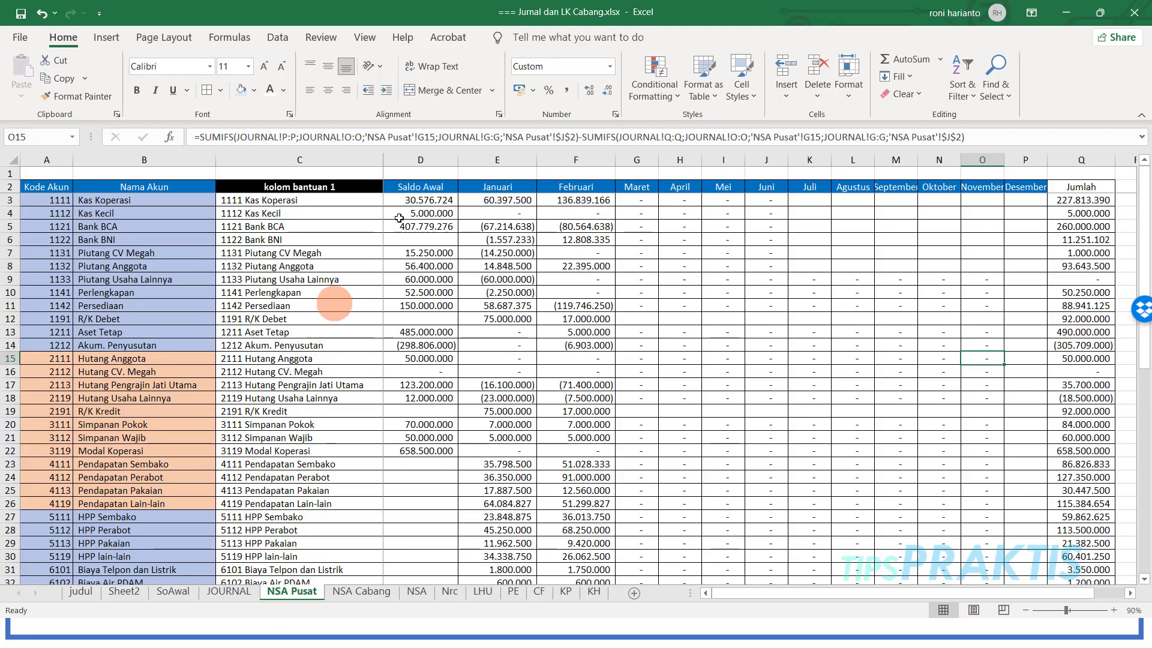
click(491, 172)
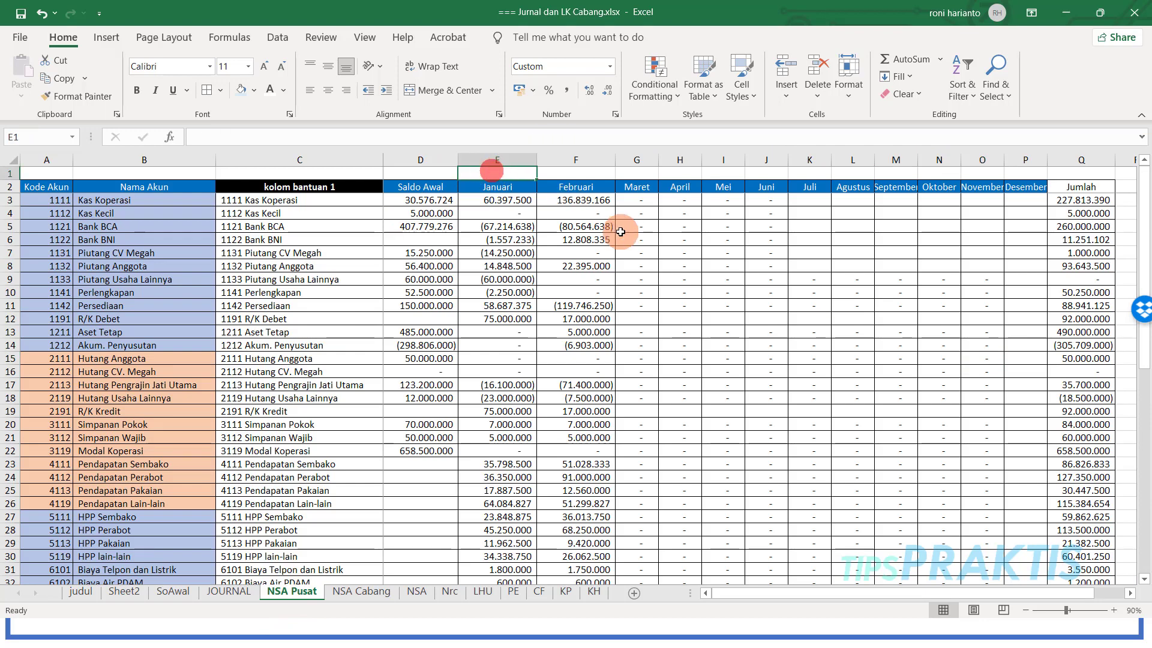
text(pusat)
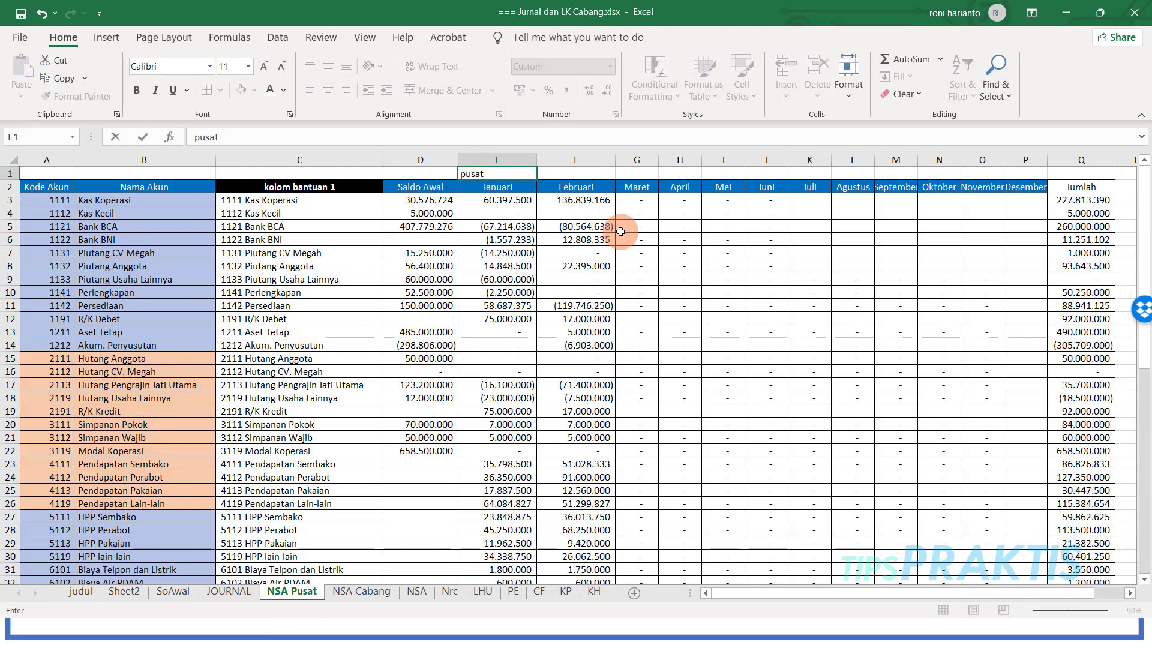
key(Return)
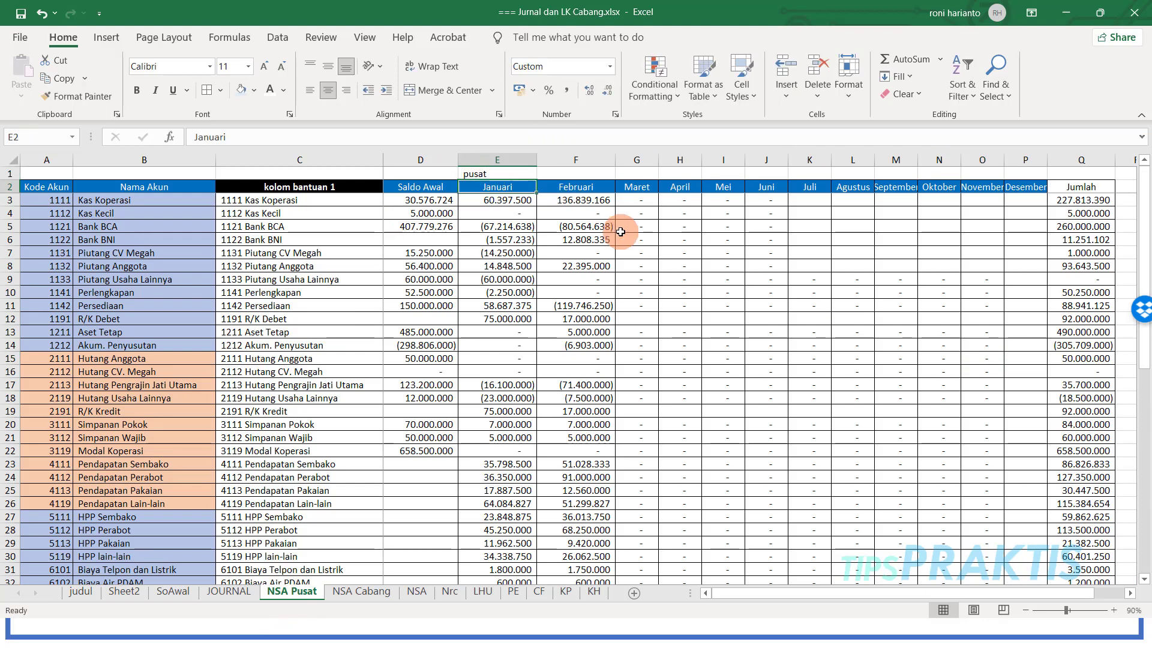
Step: Extend the first SUMIFS in E3 on NSA Pusat with criteria range JOURNAL!F:F and the absolute criterion 'NSA Pusat'!$E$1
click(513, 199)
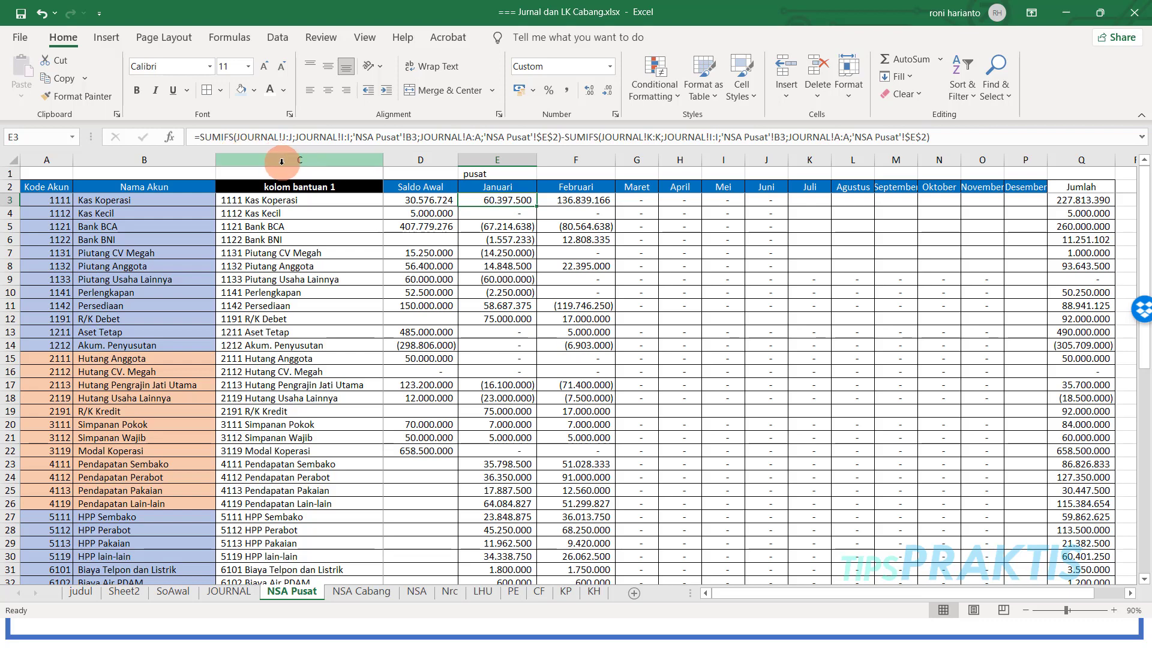
click(296, 200)
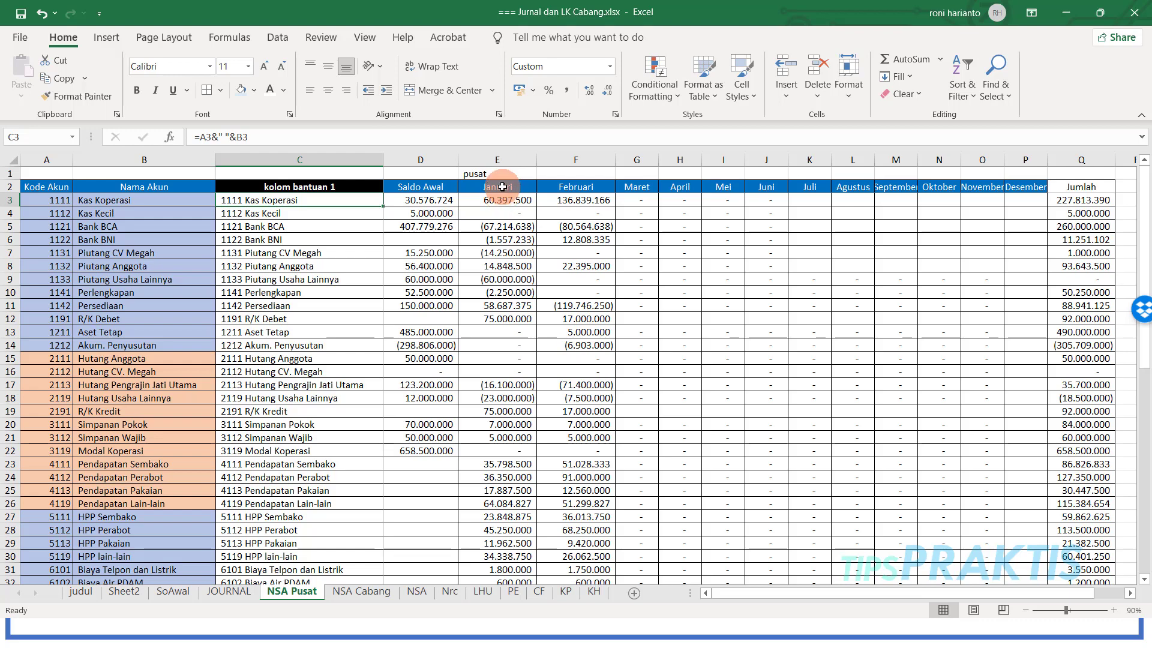
click(501, 186)
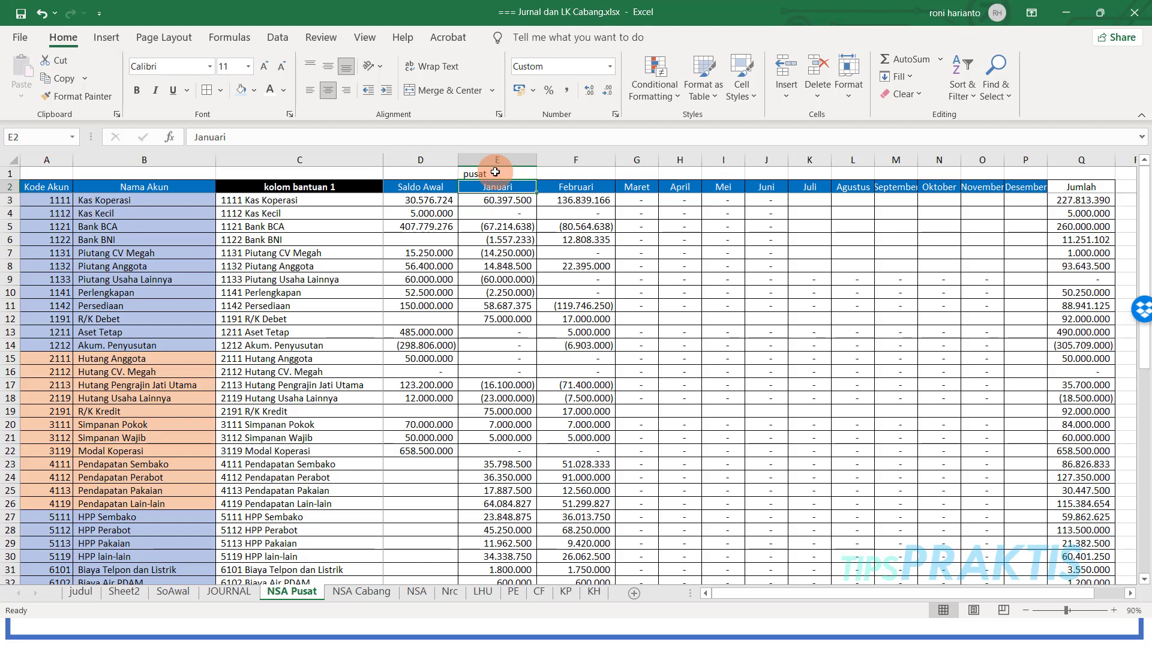
click(498, 199)
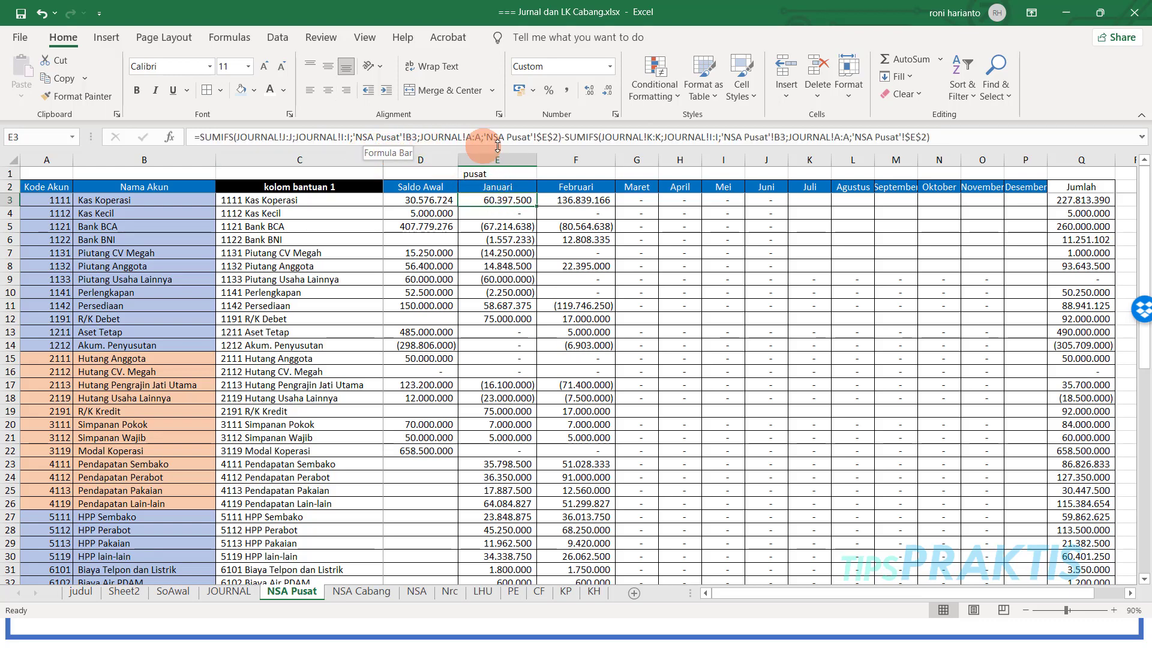
click(558, 137)
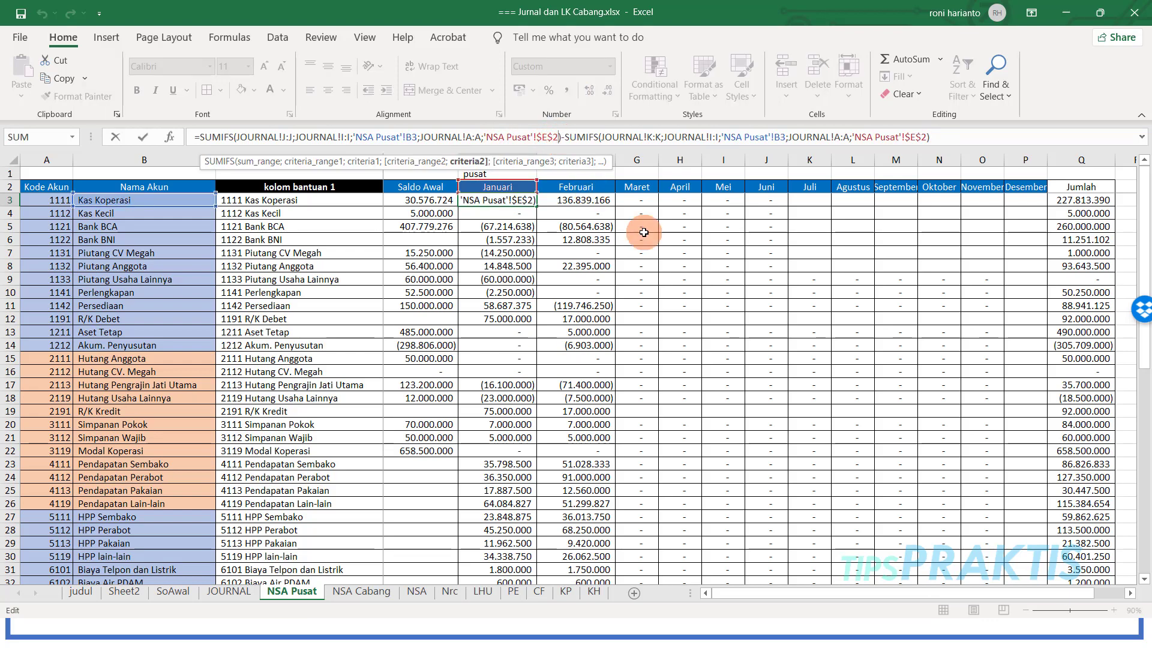
text(;)
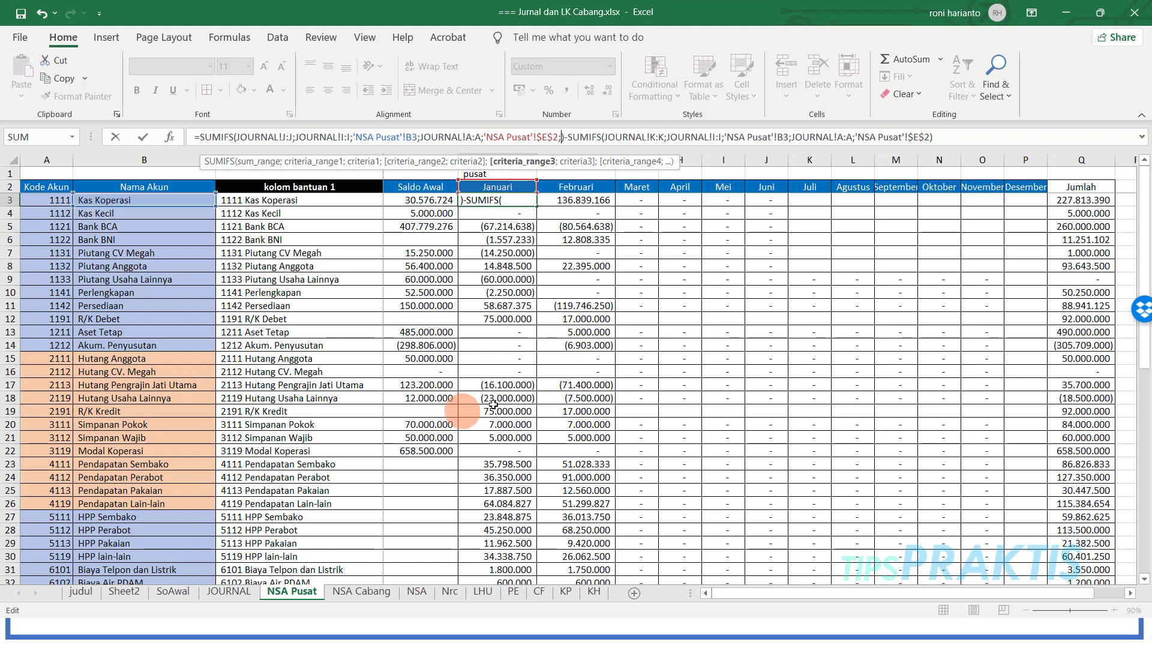
click(235, 592)
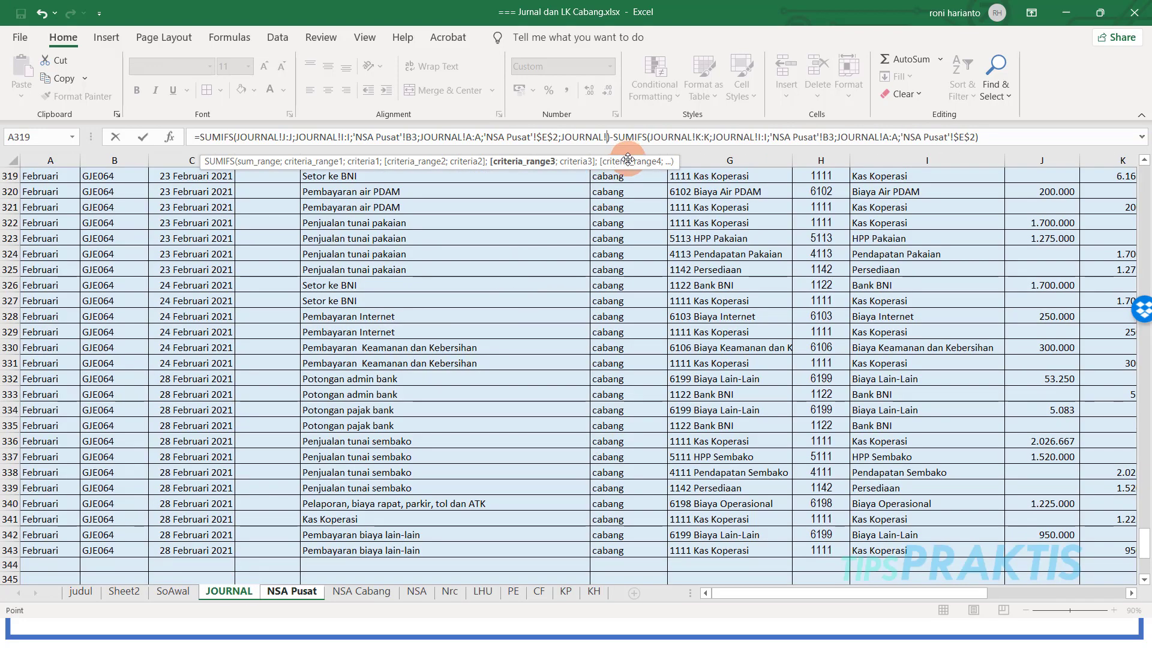
scroll(626, 163, up, 5)
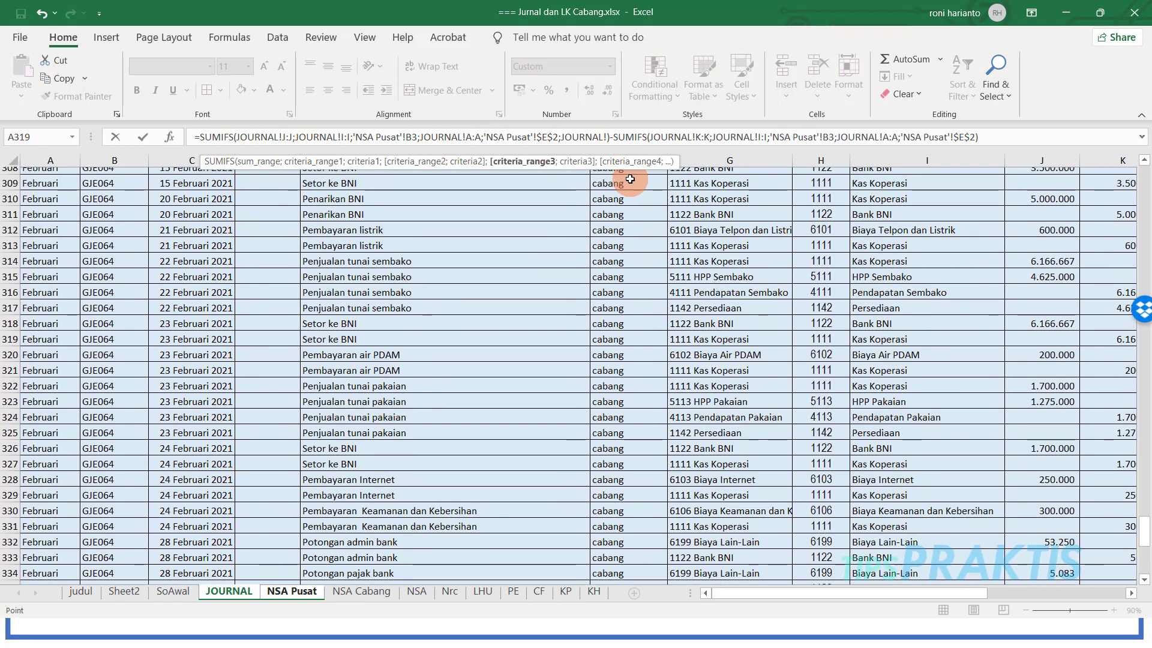
click(627, 155)
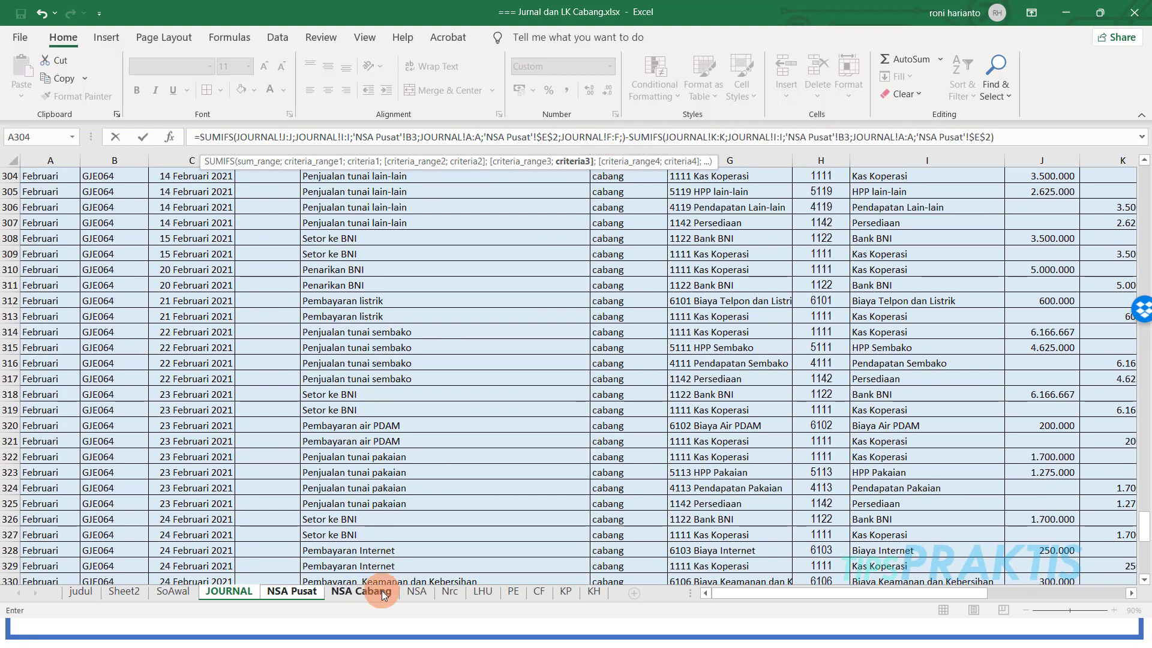
click(298, 593)
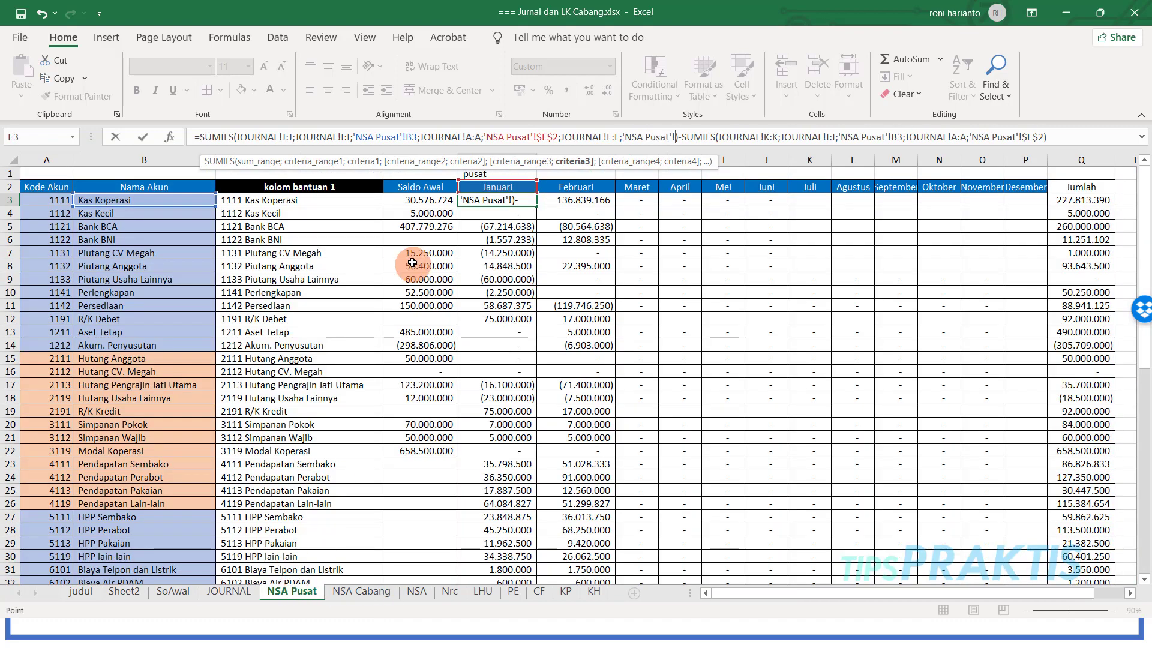
click(478, 174)
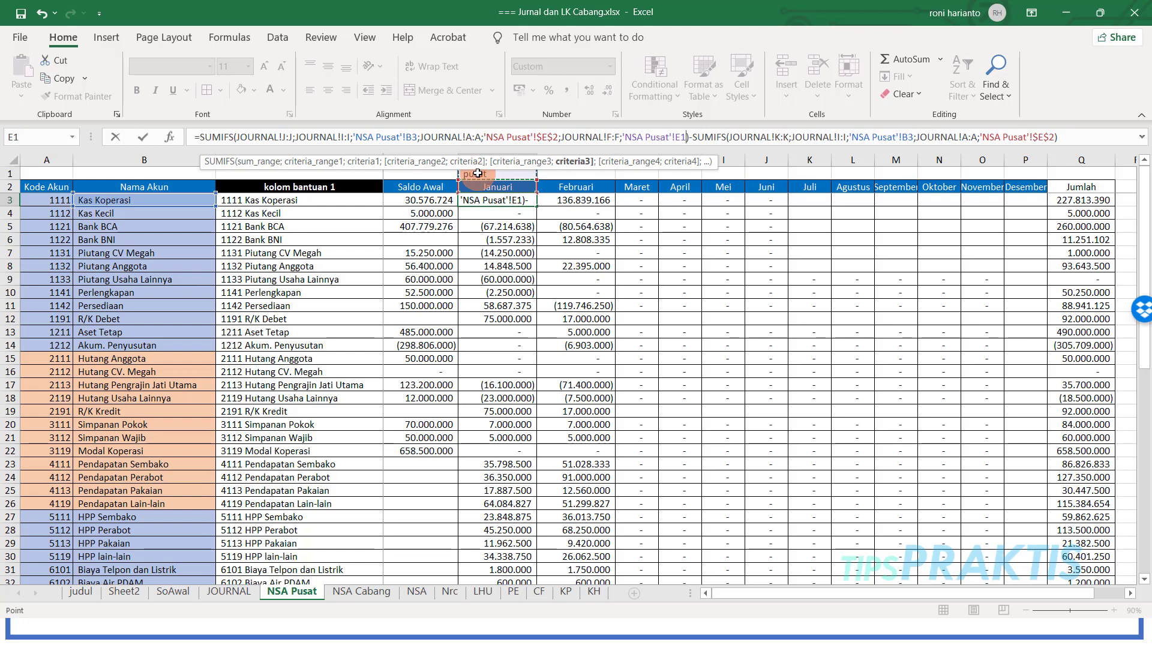
key(F4)
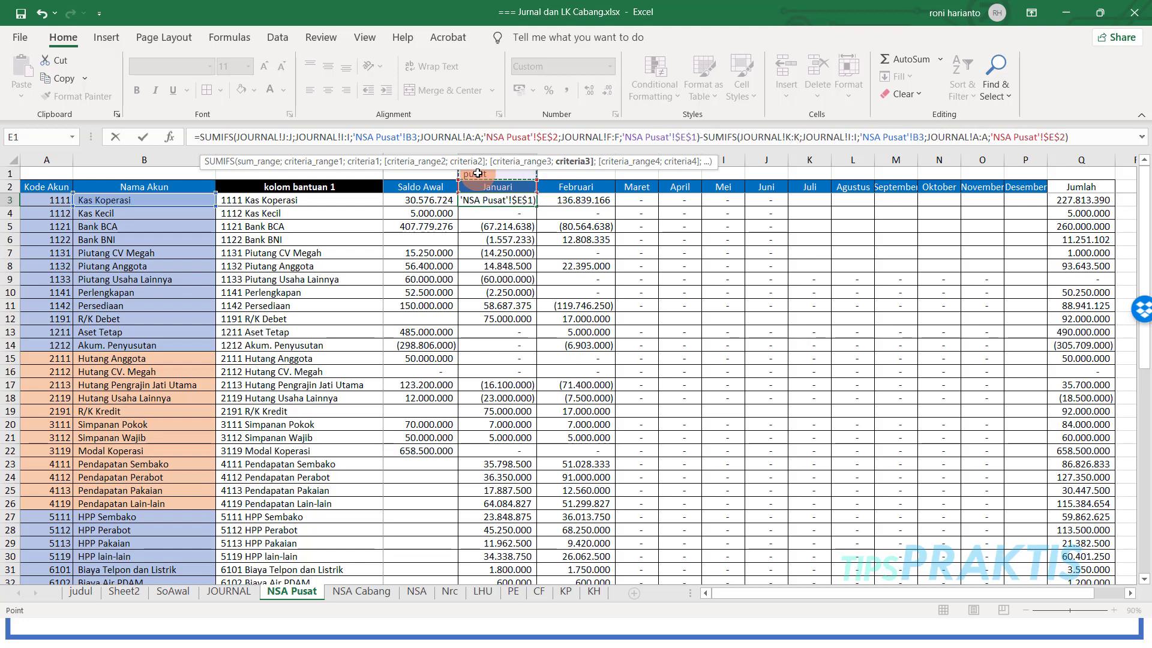
Step: Add JOURNAL!F:F and 'NSA Pusat'!$E$1 to the second SUMIFS in E3, and fill the formula down through E14
click(1062, 140)
click(1064, 137)
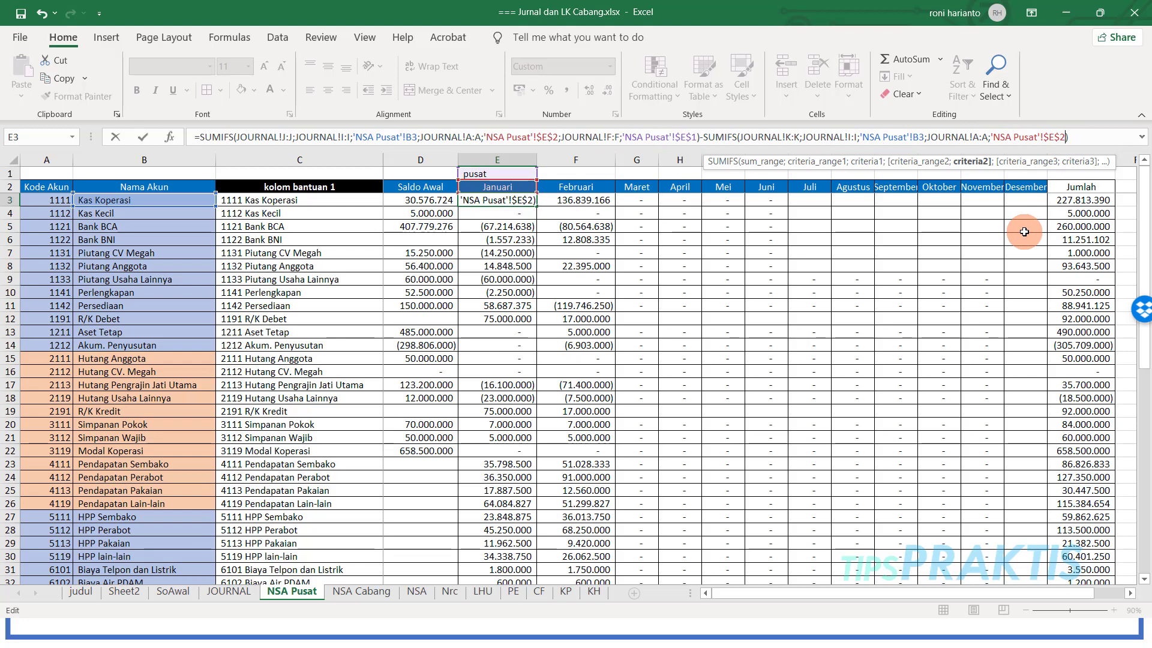
text(;)
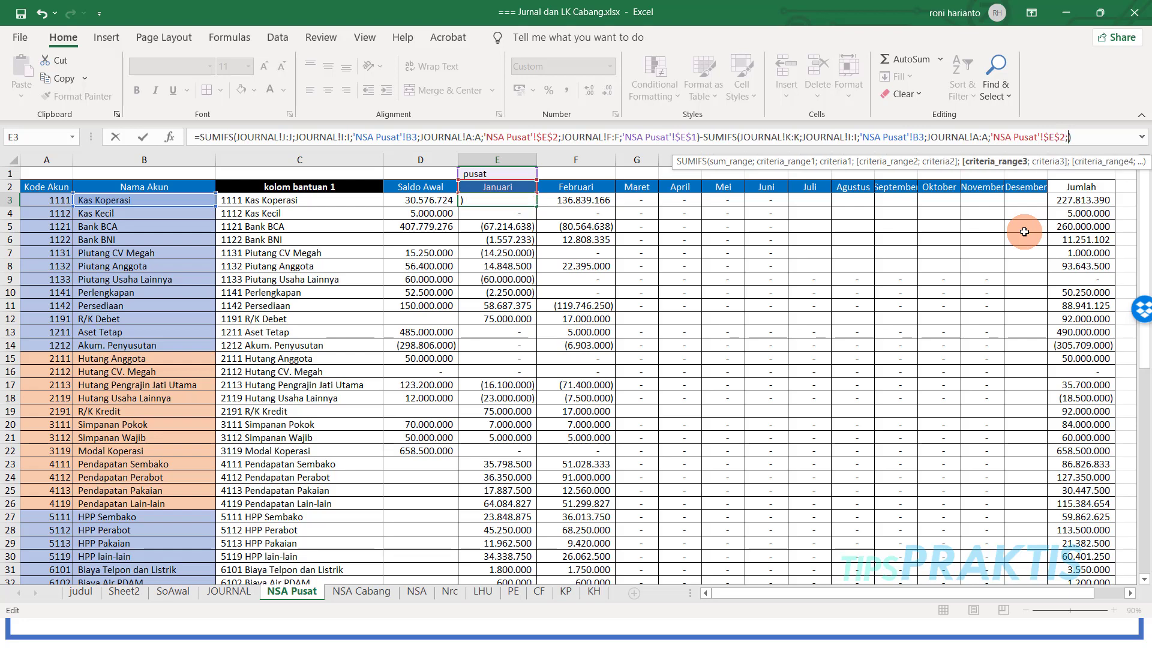
click(249, 591)
click(602, 161)
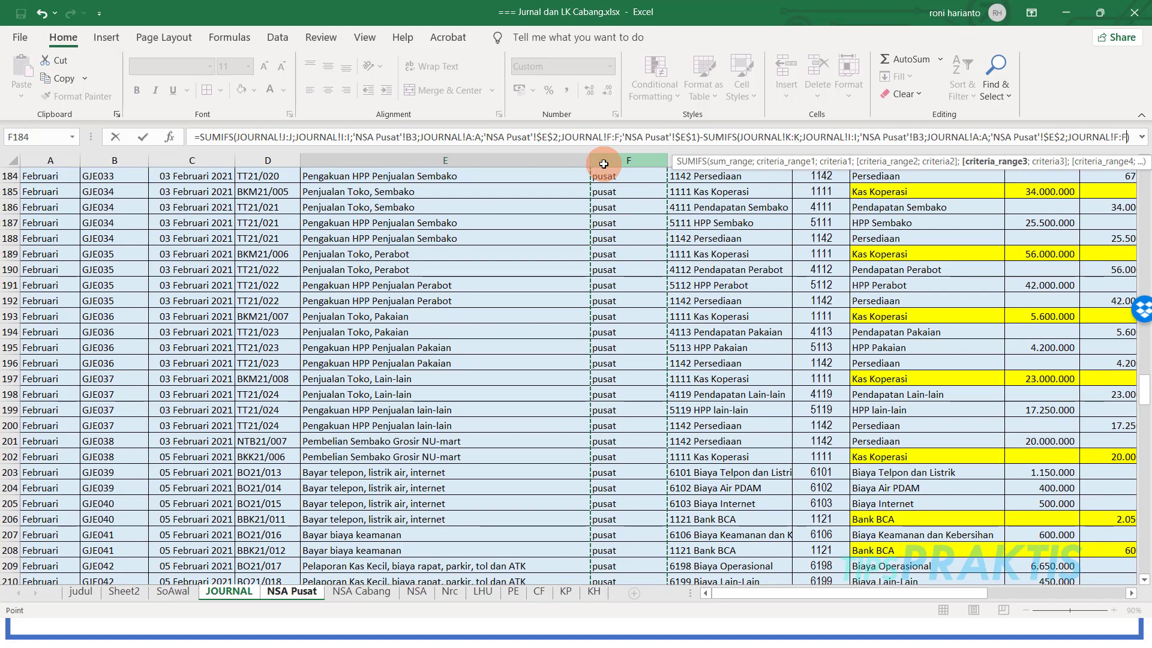
text(;)
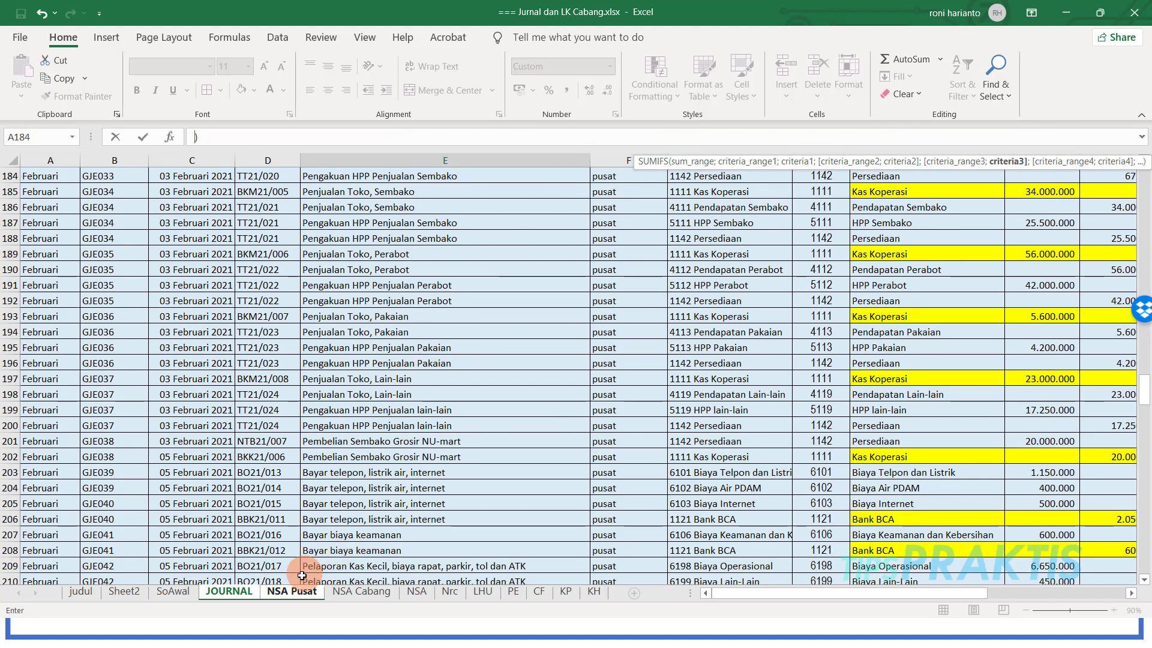
click(303, 591)
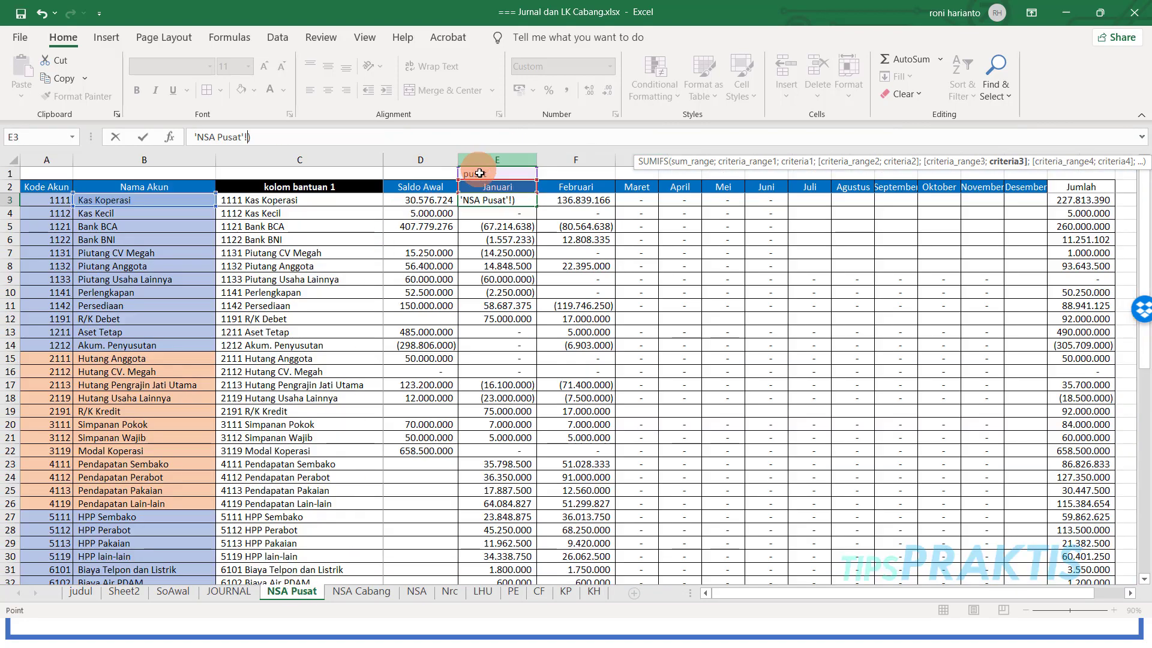
click(480, 173)
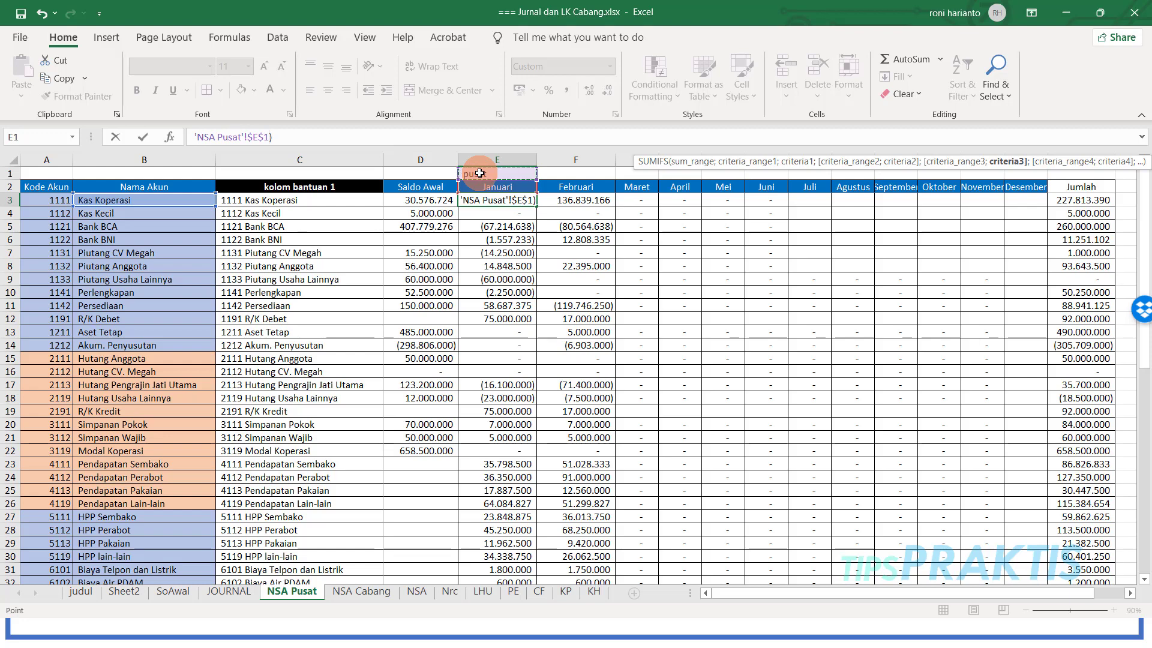
key(Return)
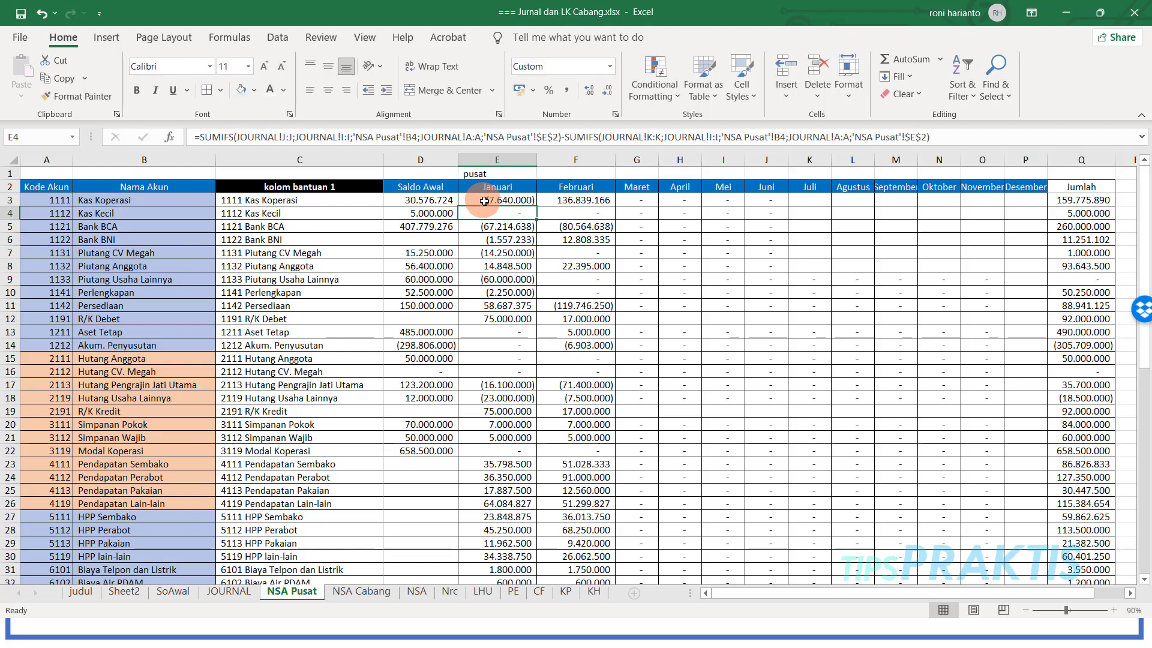
click(509, 196)
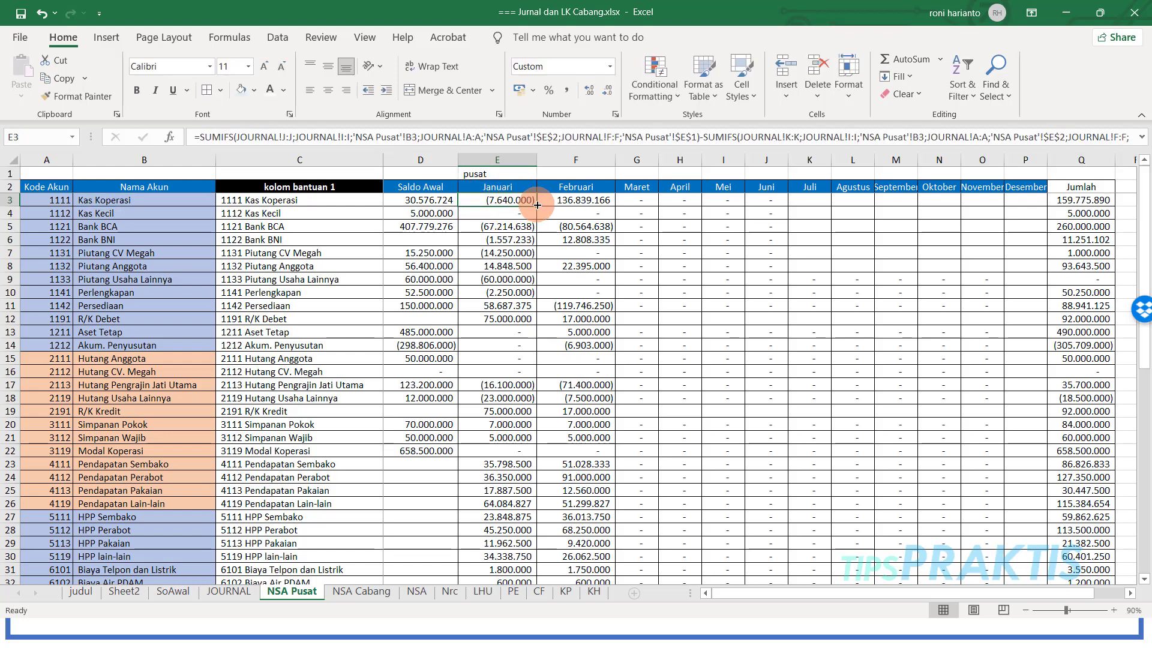
drag(536, 206, 510, 344)
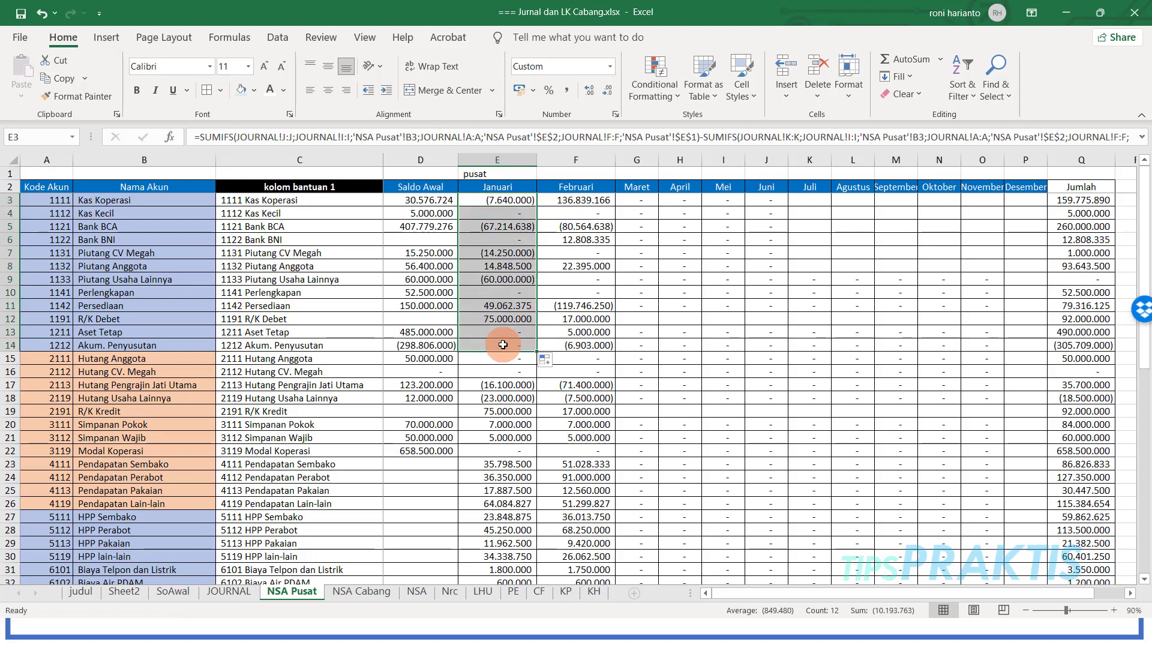
click(503, 344)
right_click(503, 344)
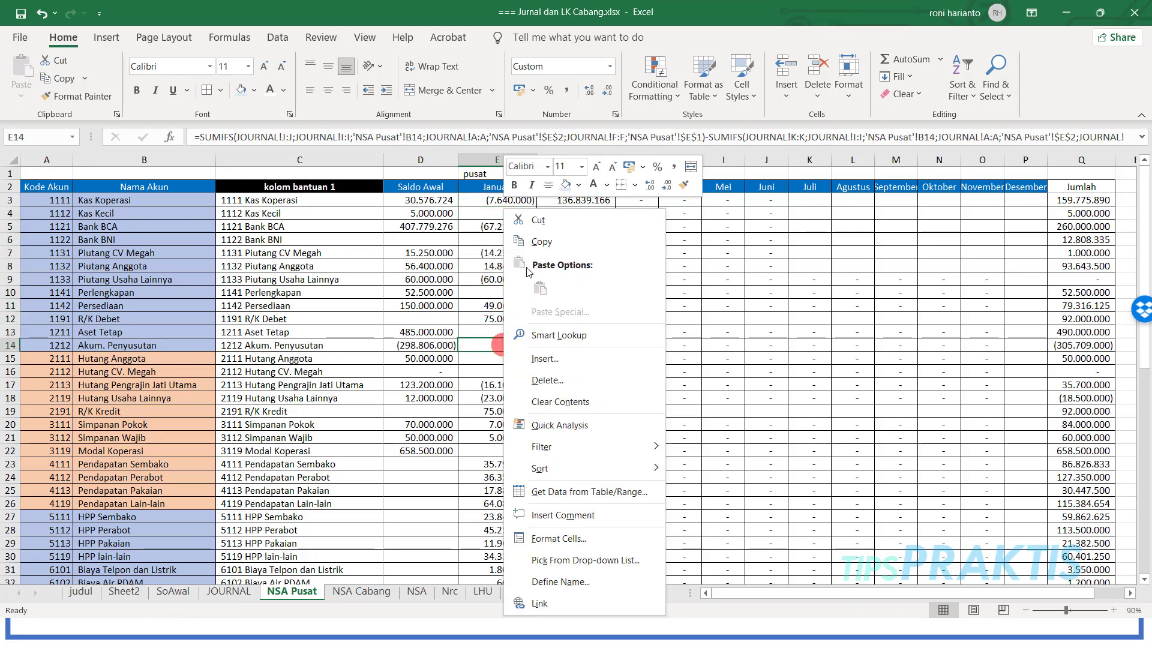
click(545, 248)
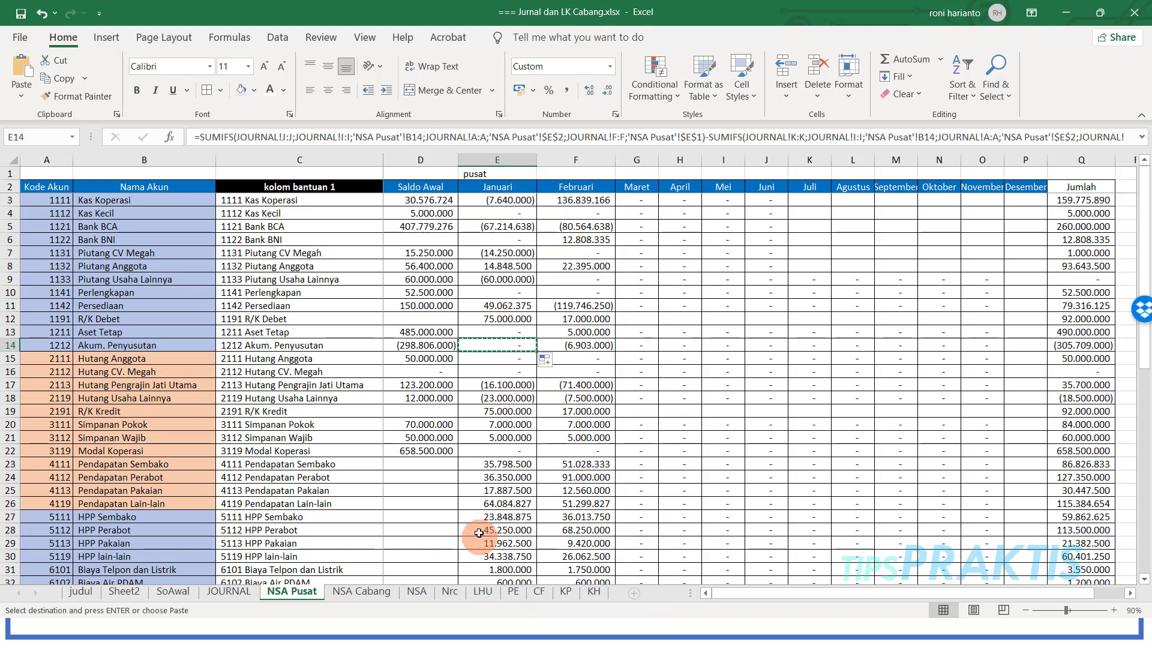
drag(488, 514, 481, 542)
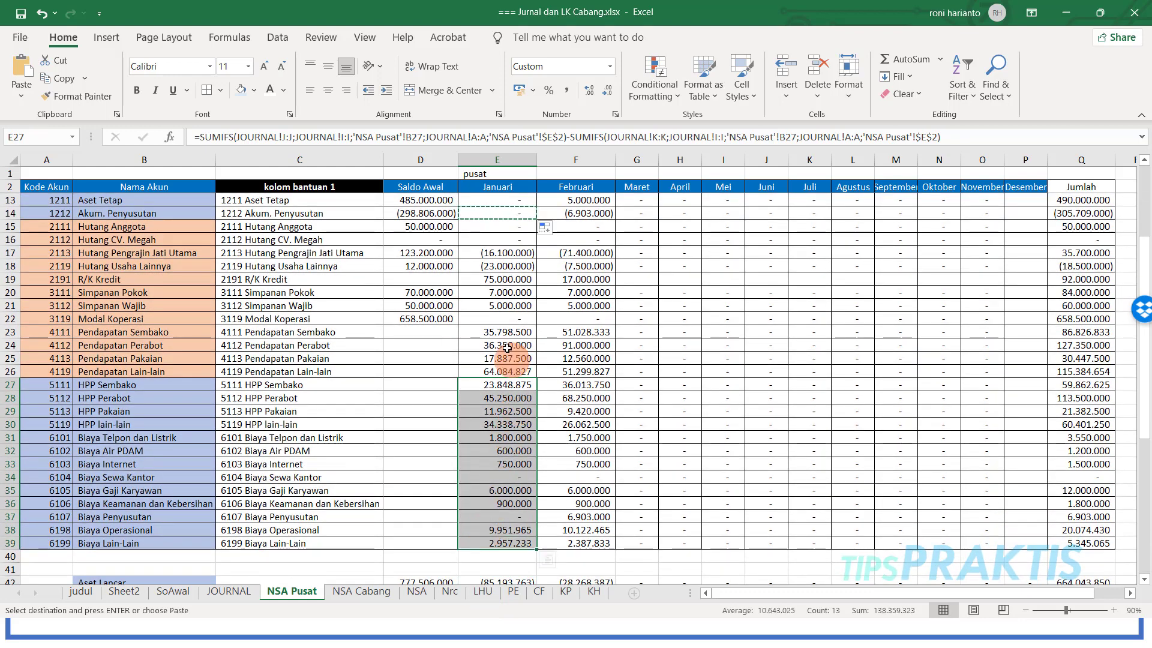
scroll(505, 347, up, 3)
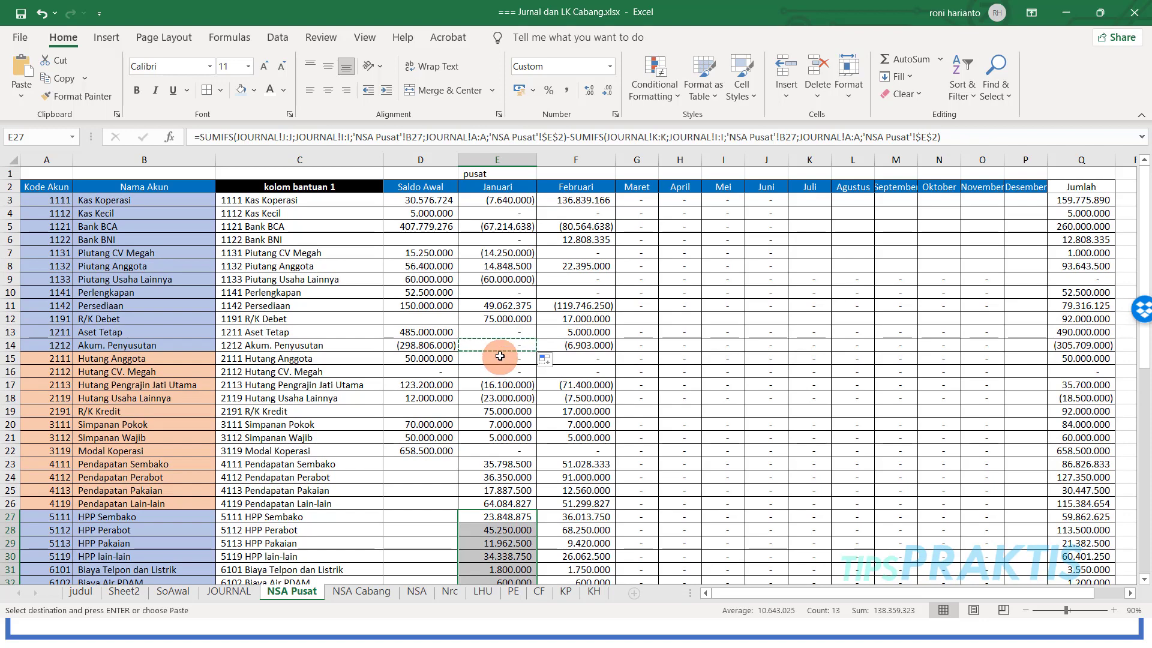
Step: Extend the first SUMIFS in E15 for Hutang Anggota with criteria range JOURNAL!F:F and the absolute criterion 'NSA Pusat'!$E$1
click(495, 356)
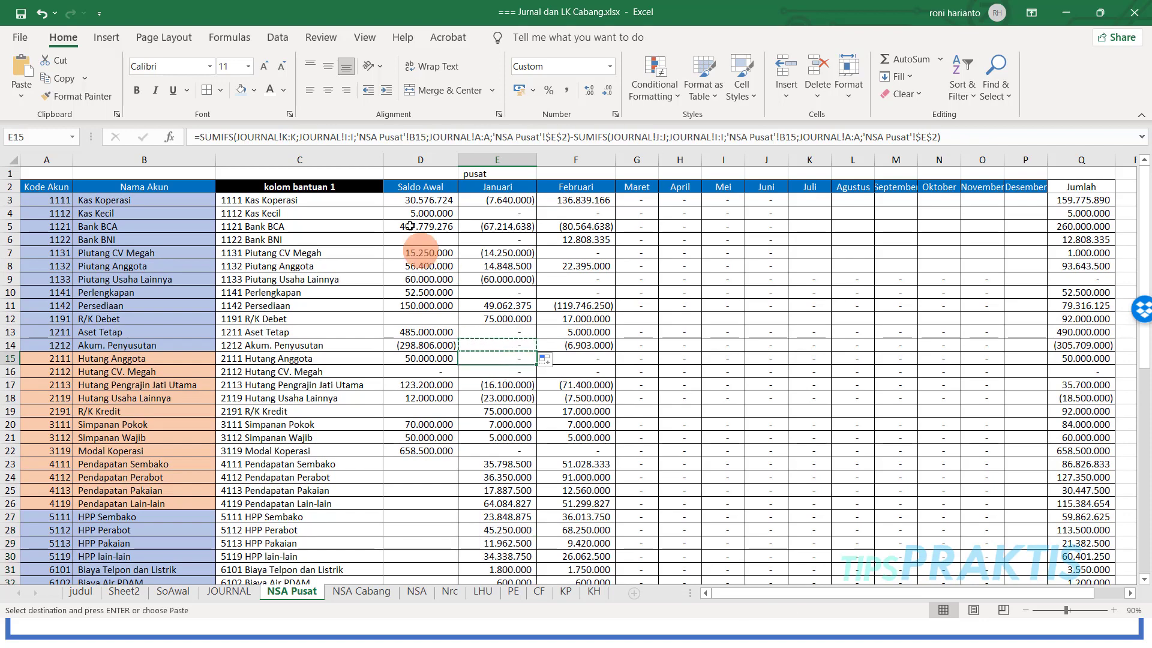
click(567, 137)
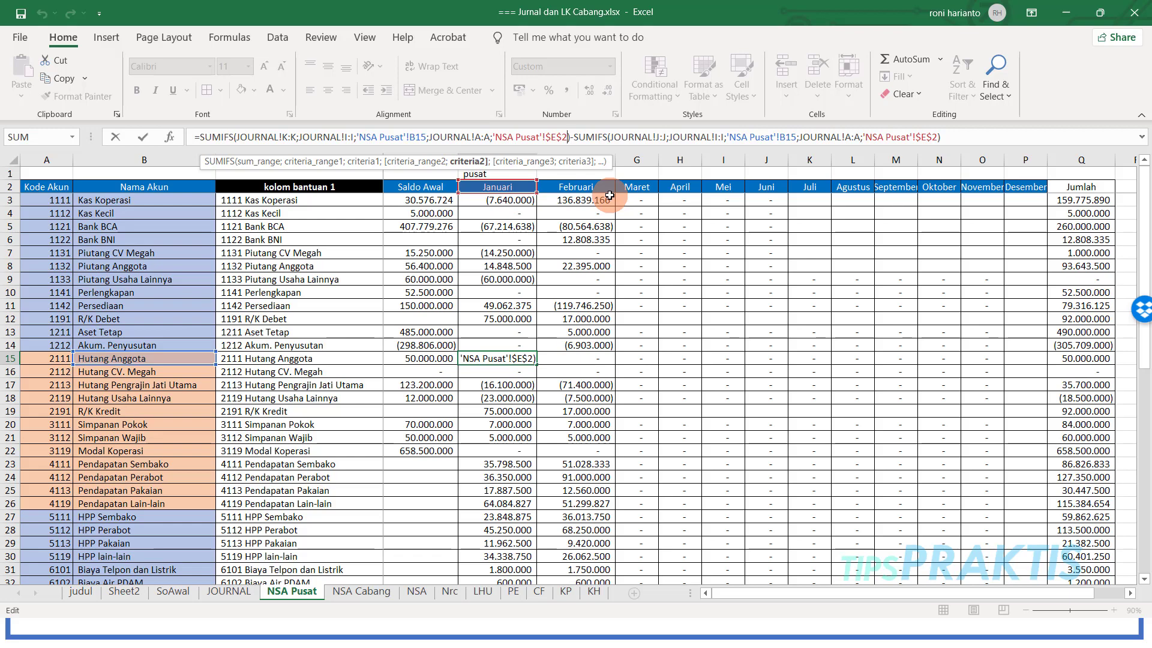
text(;)
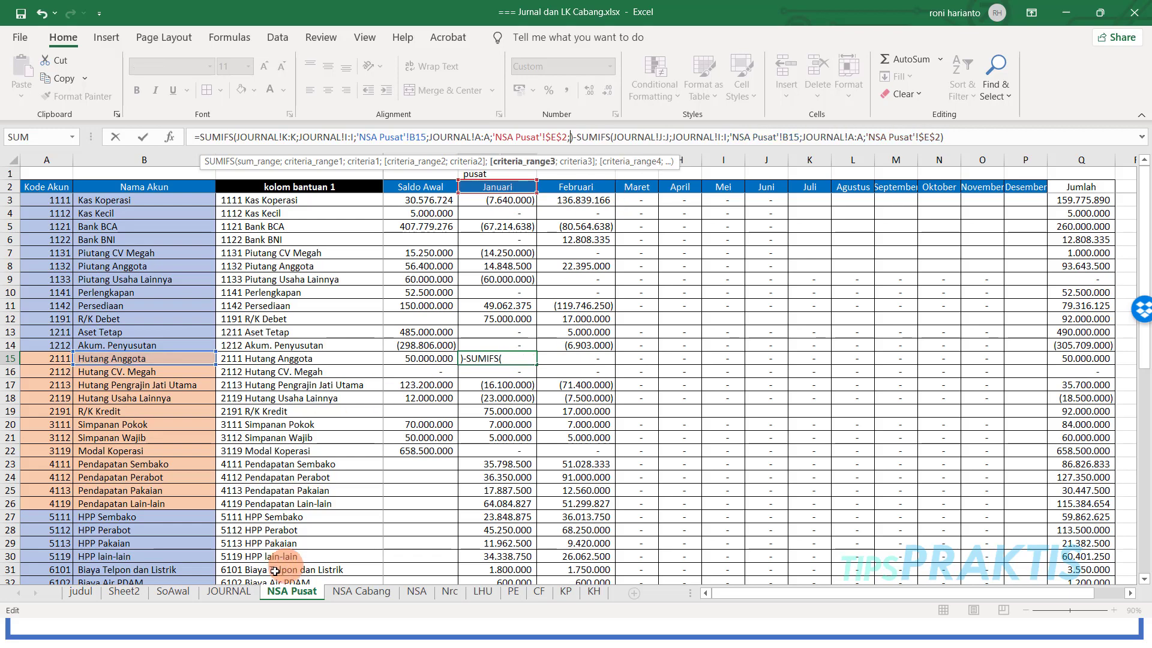
click(237, 593)
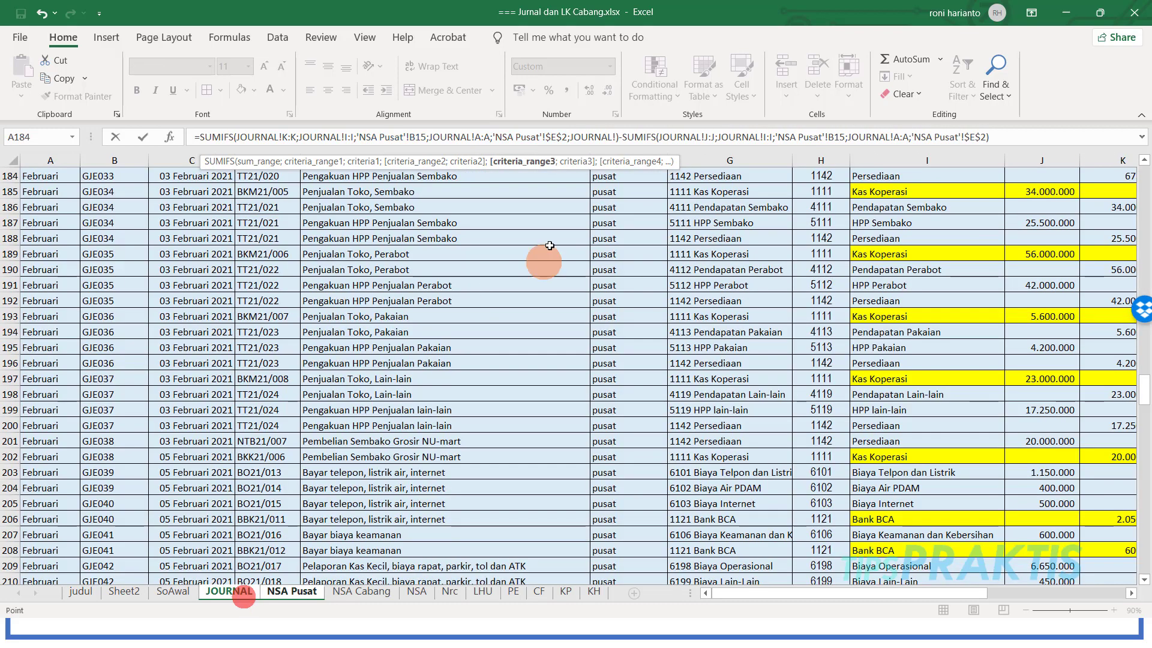
click(659, 155)
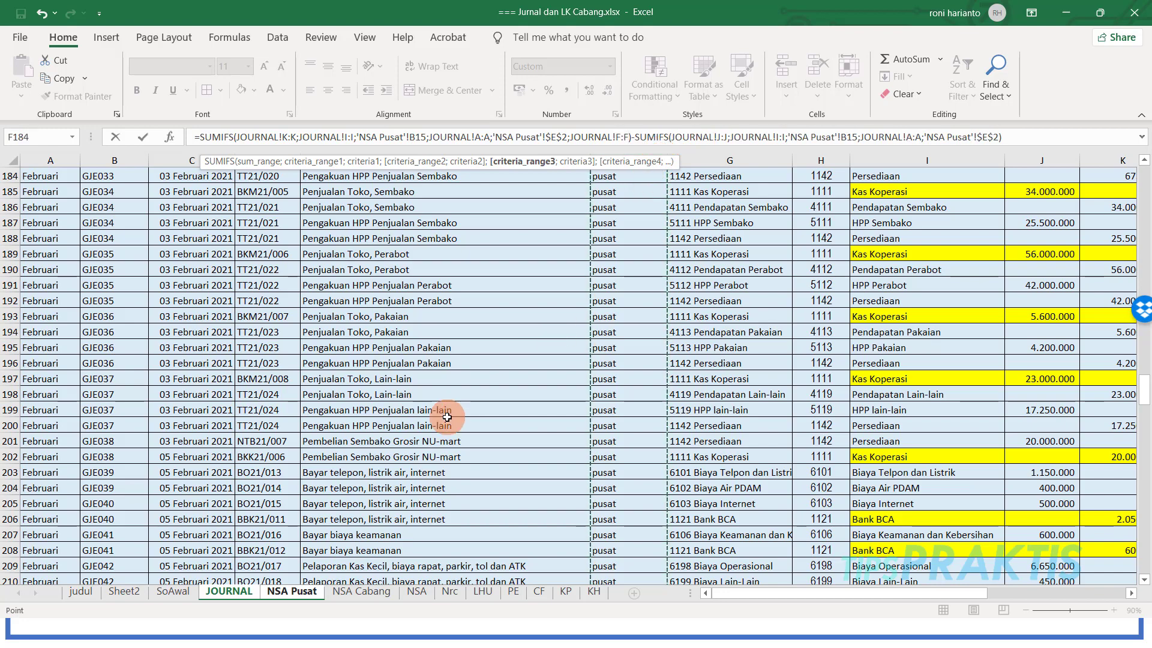
text(;)
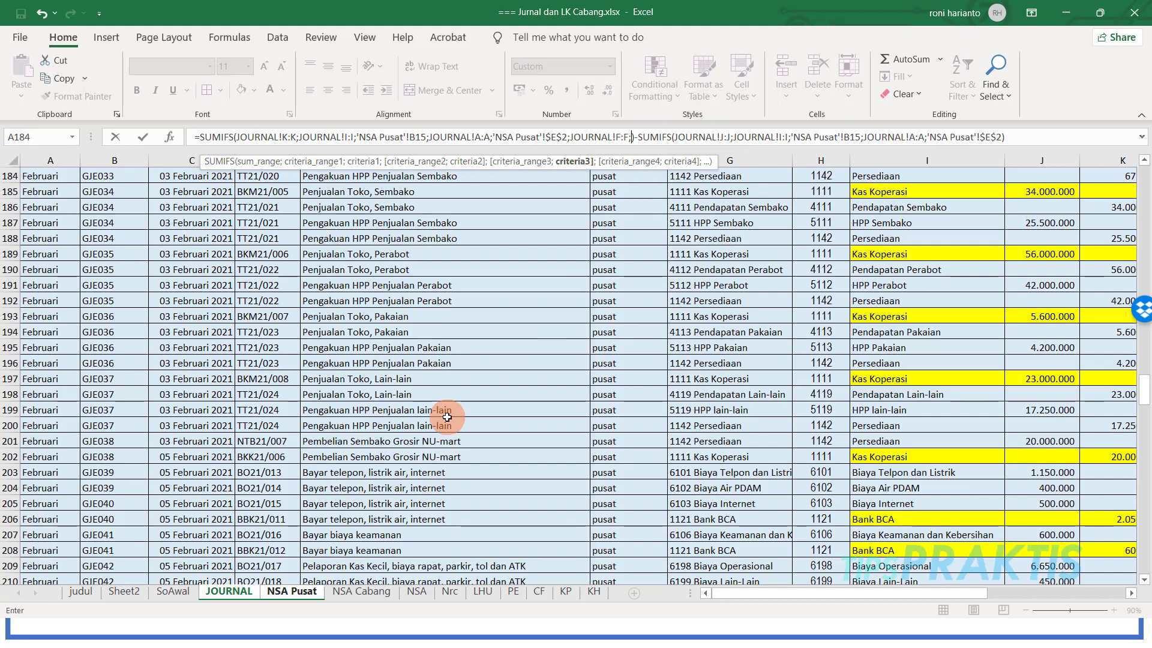
click(293, 591)
click(468, 174)
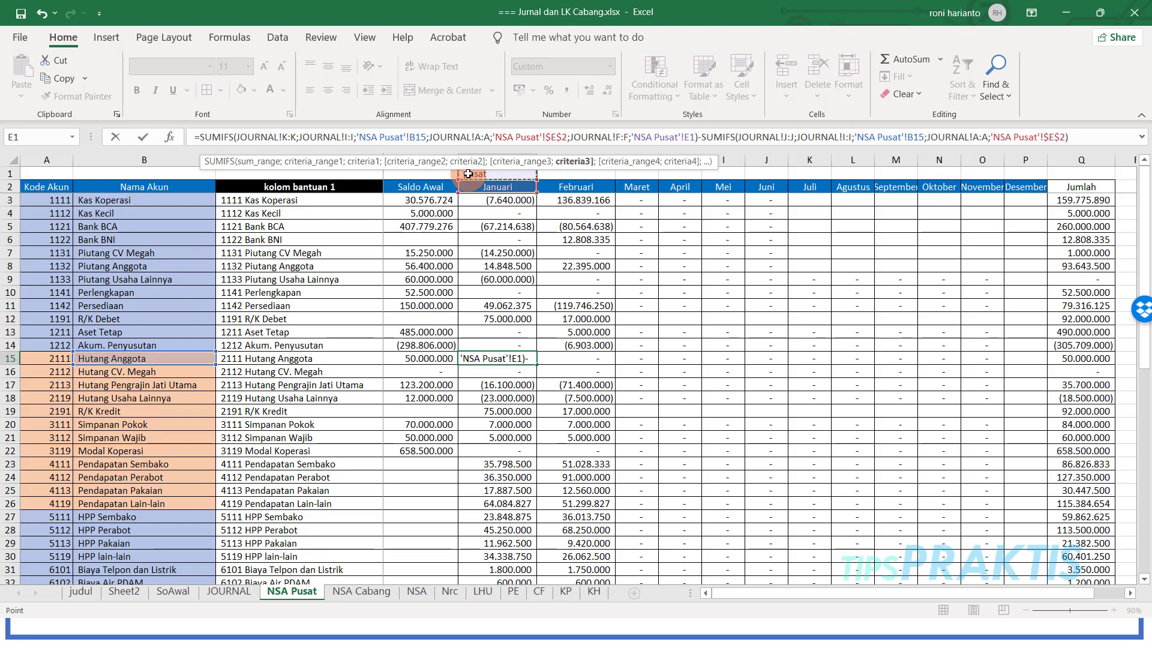
key(F4)
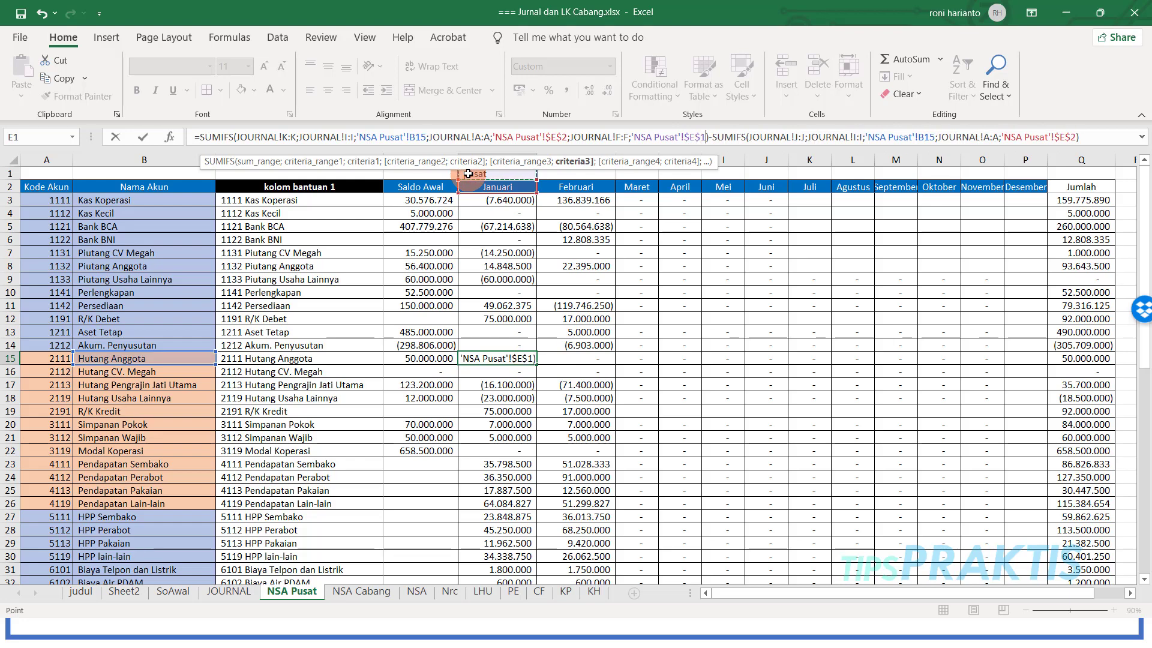
Step: Add criteria range JOURNAL!F:F and the absolute criterion 'NSA Pusat'!$E$1 to the second SUMIFS in E15 for Hutang Anggota
click(1074, 136)
key(BackSpace)
text(2)
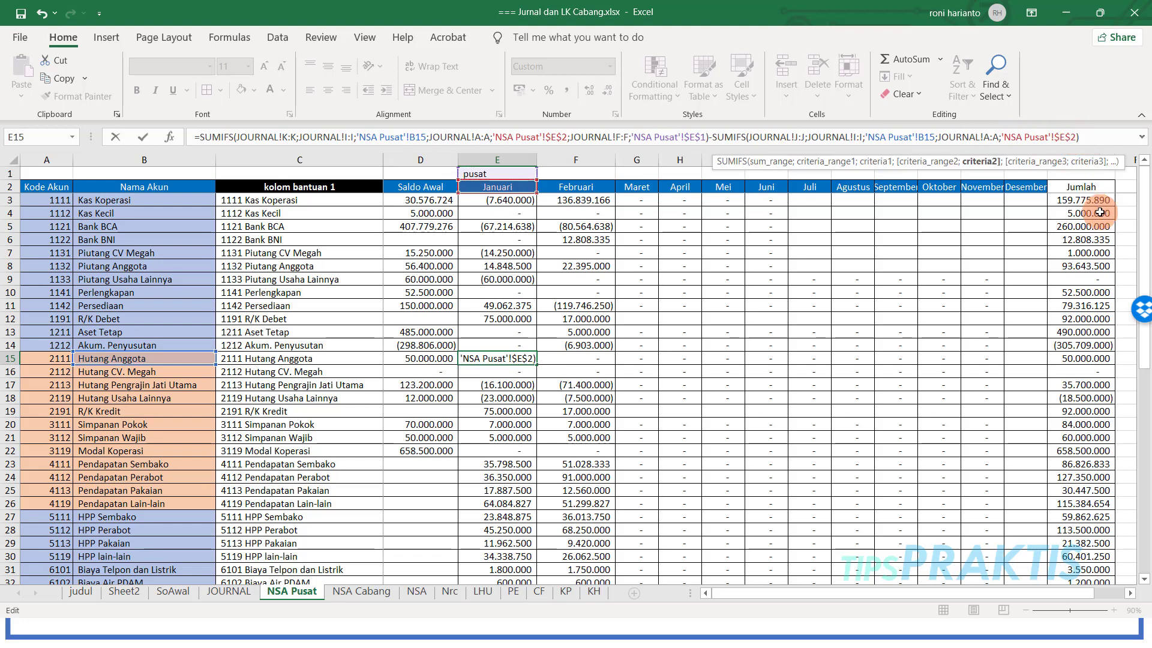
text(;)
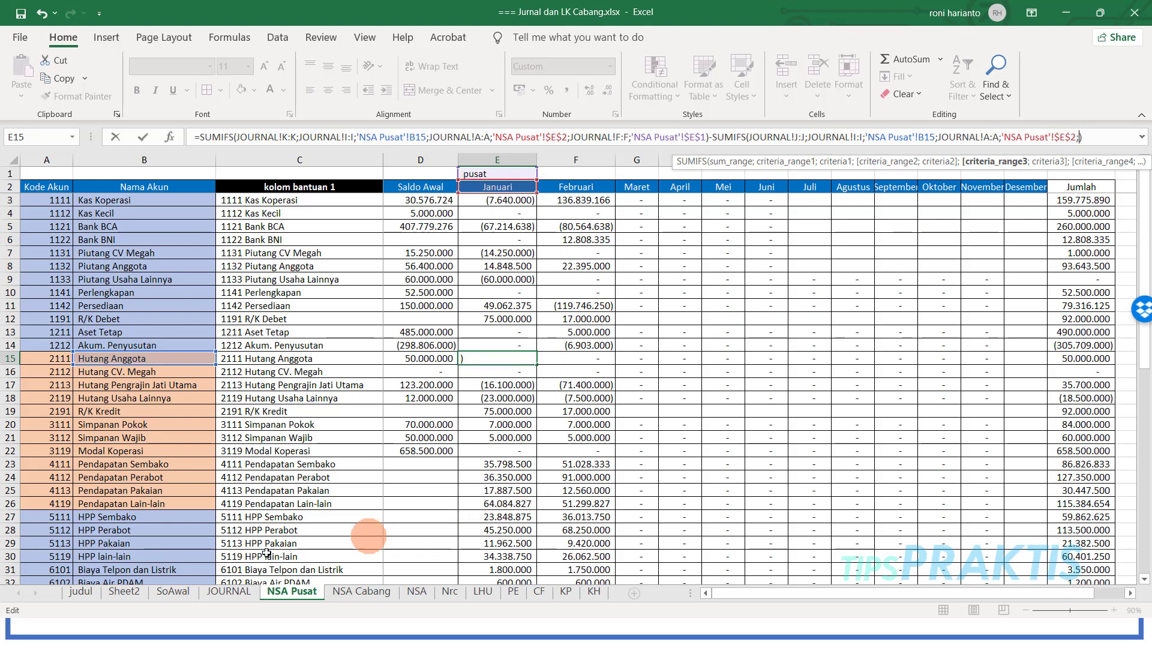
click(240, 590)
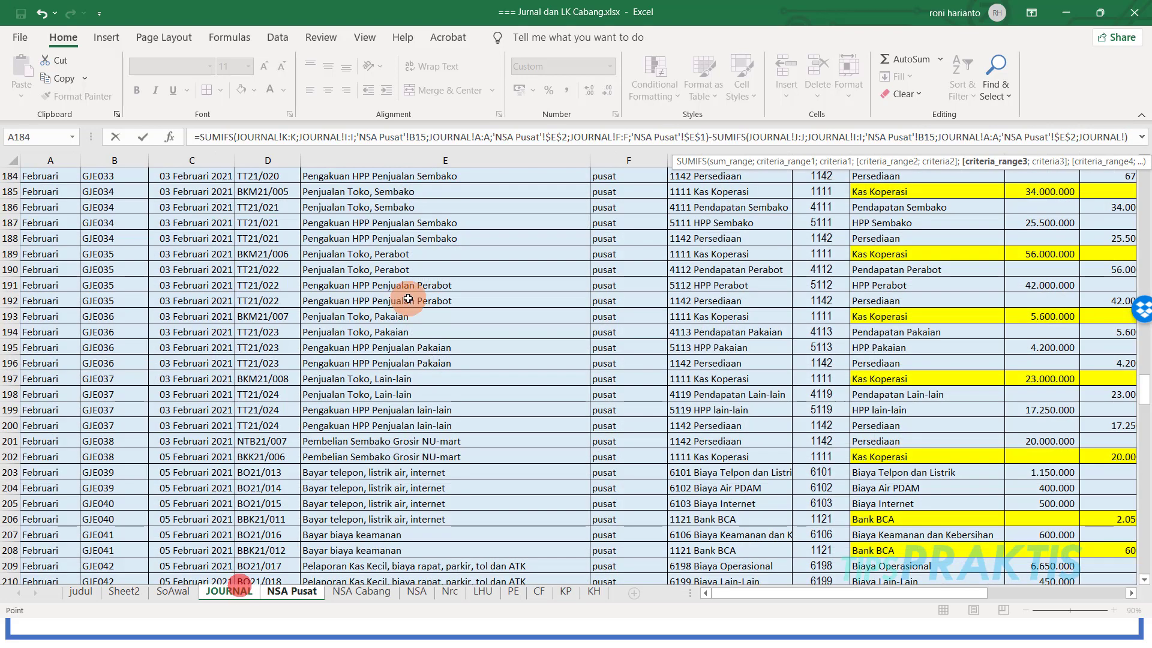
click(614, 164)
text(;)
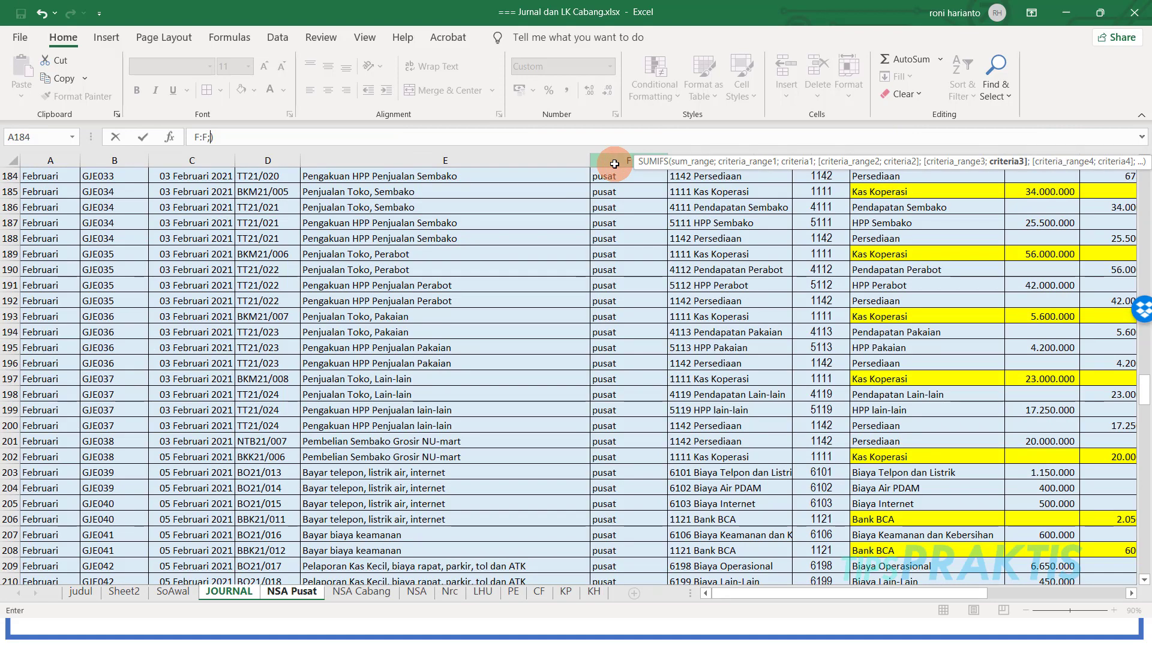
click(310, 592)
click(483, 174)
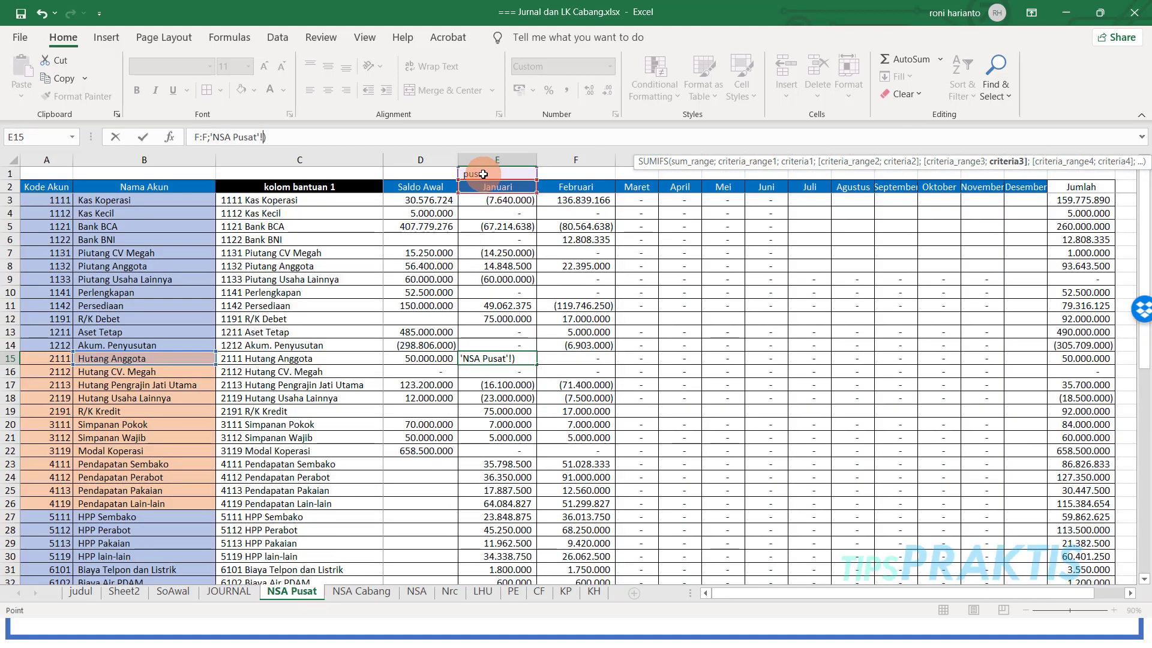
key(F4)
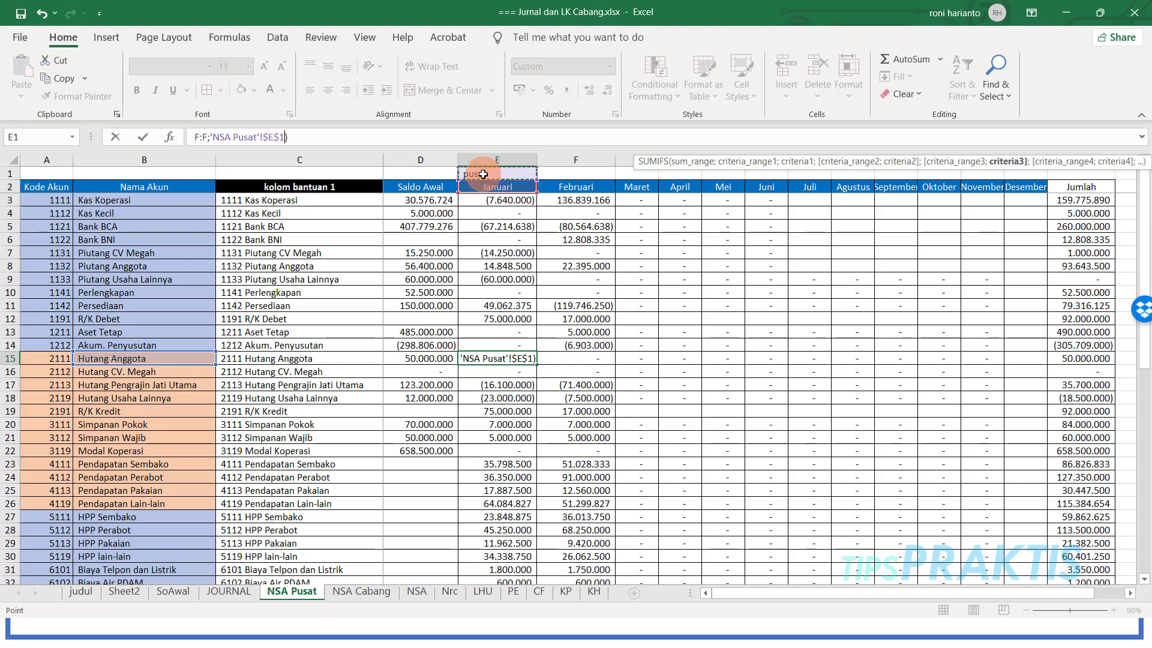
key(Return)
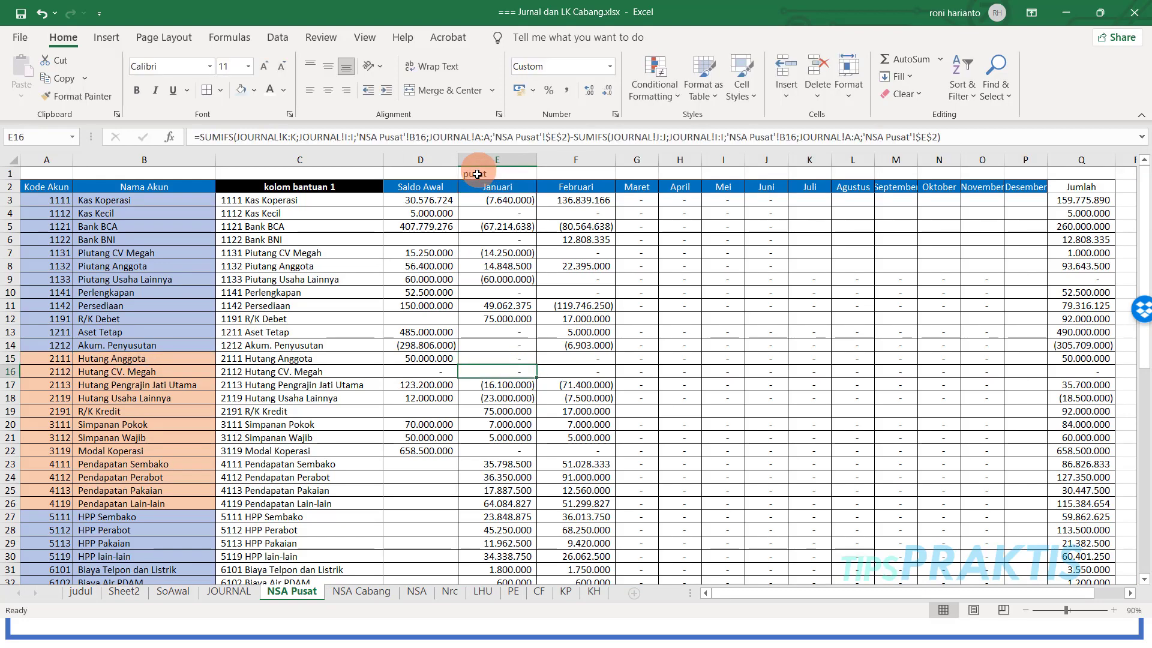
Step: Fill the E15 formula down the Januari column through E26 for Pendapatan Lain-lain
click(525, 360)
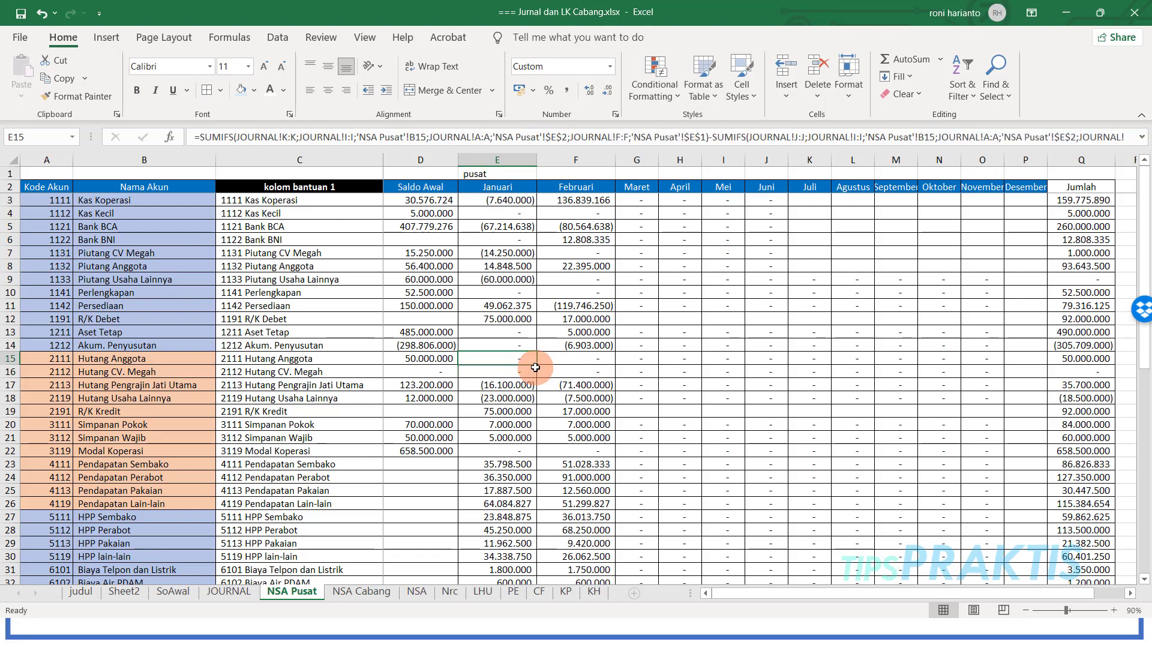
drag(535, 368, 515, 507)
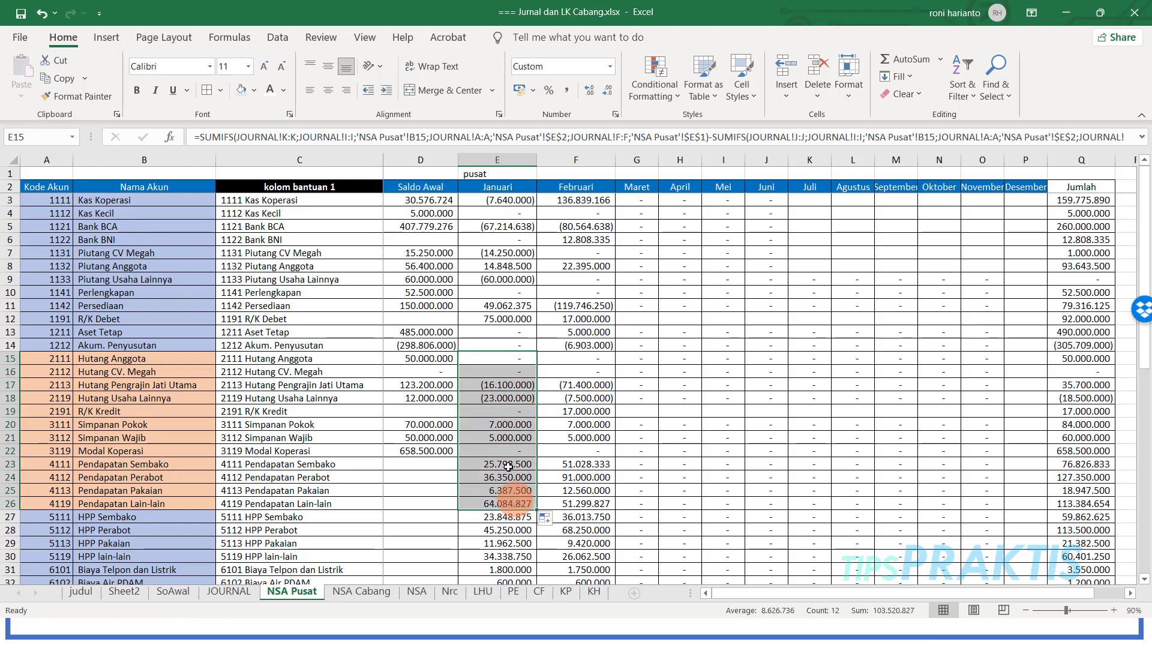
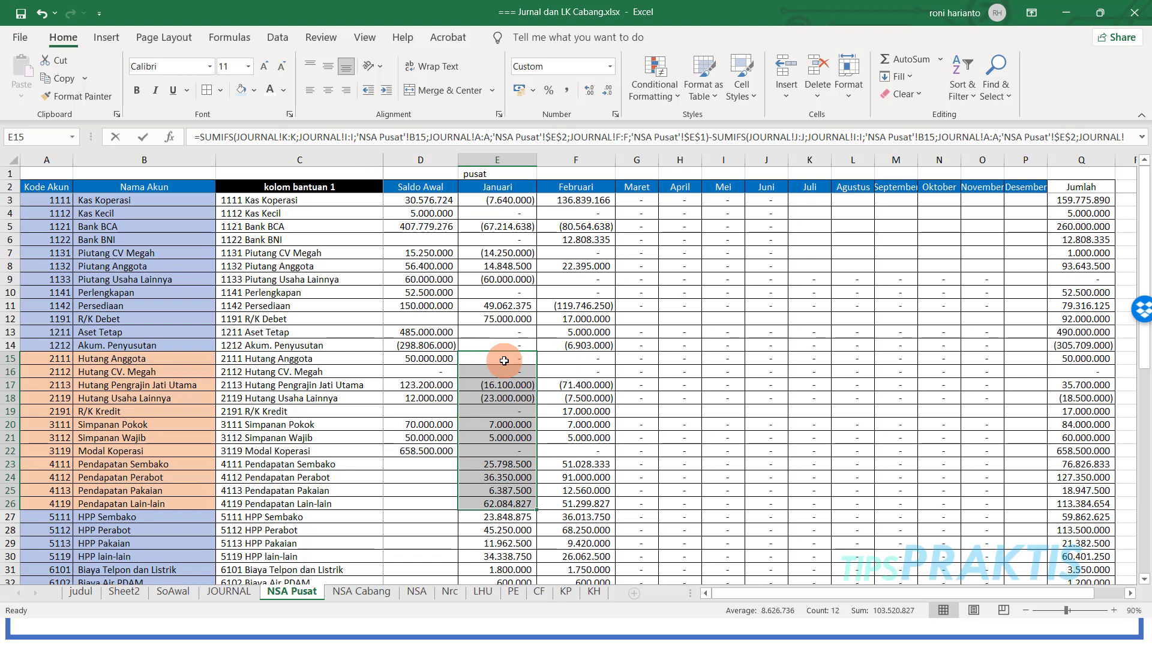
double_click(504, 360)
key(ctrl+Return)
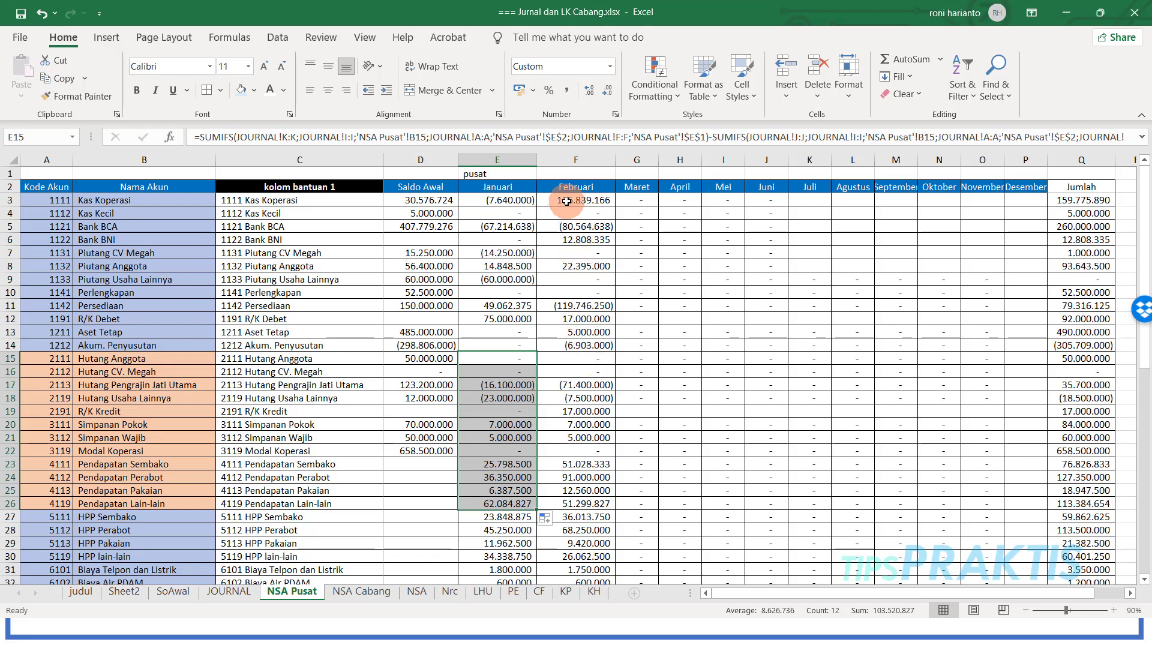
Step: Move the Bank BCA formula from E5 to F5, replacing the existing data, and refill the Januari column from E4 through E9
click(566, 202)
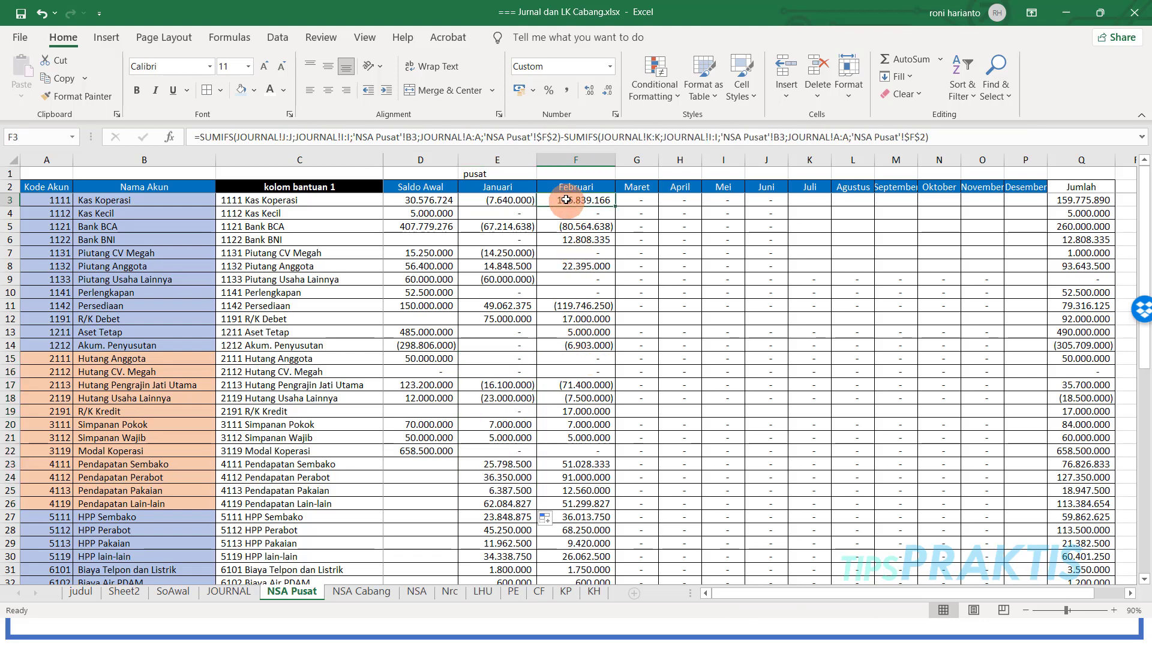
click(525, 228)
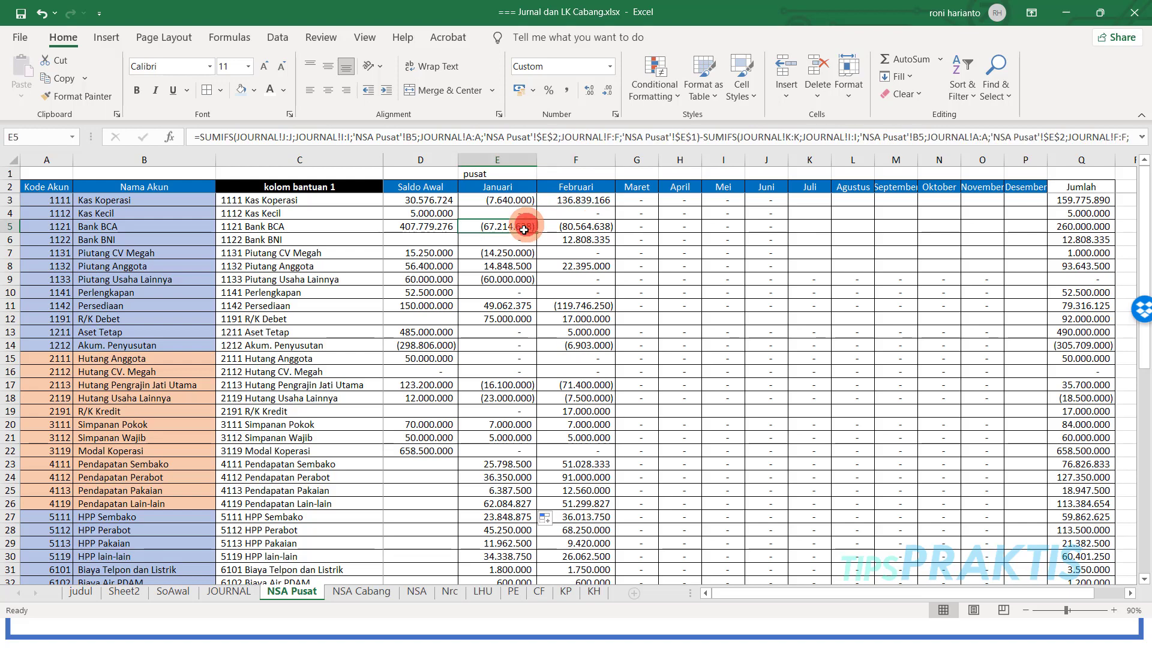
drag(524, 233, 562, 235)
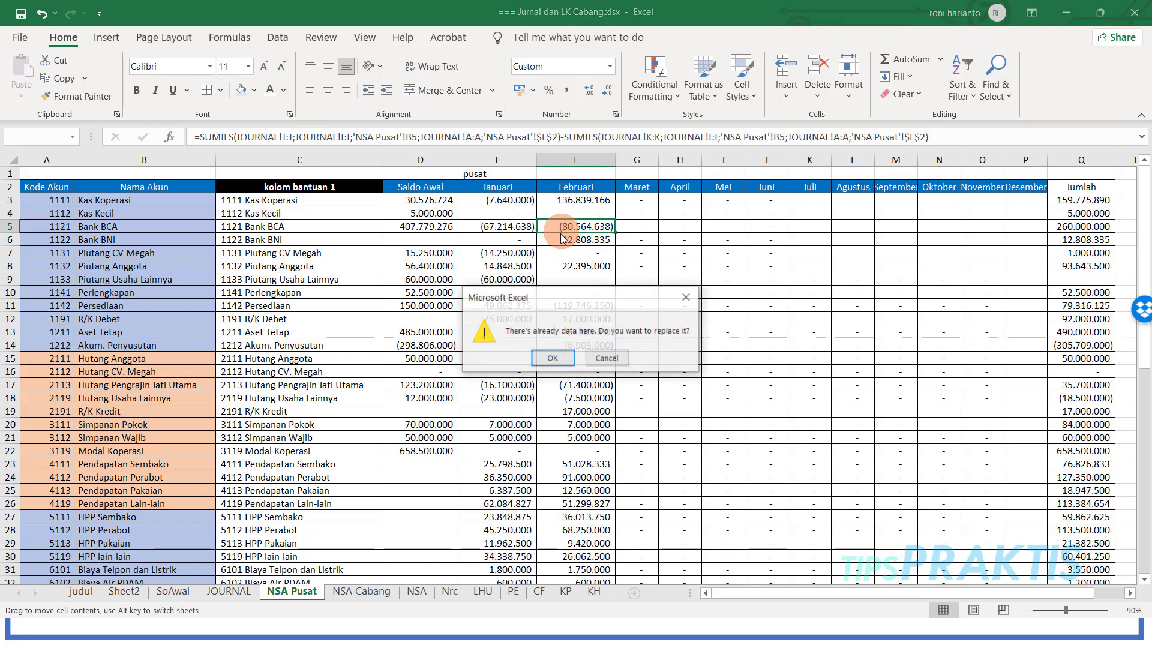
click(546, 361)
click(520, 211)
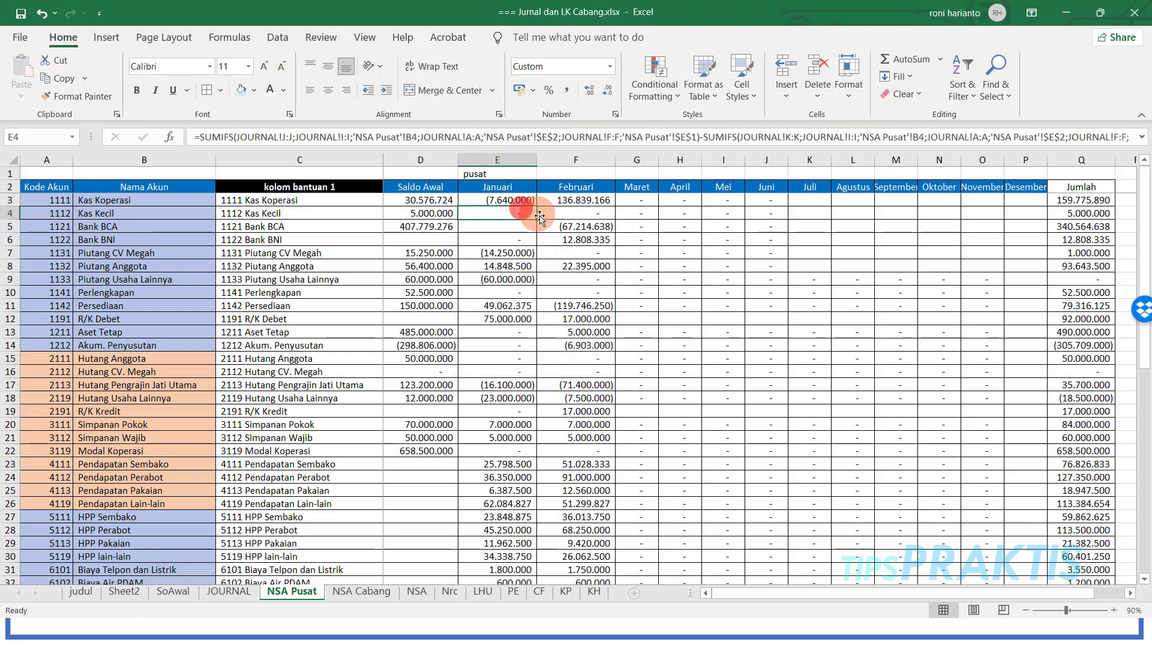
drag(540, 218, 529, 294)
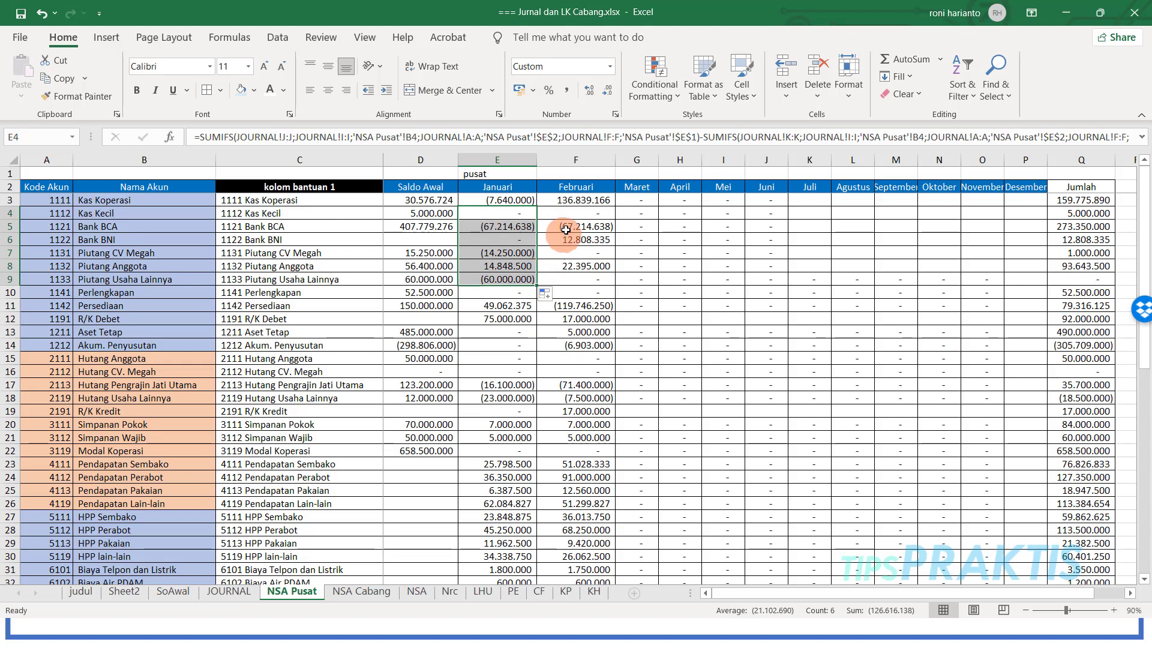
Step: Fill the F5 formula up to F3 and down through F14 in the Februari column
click(565, 229)
key(F3)
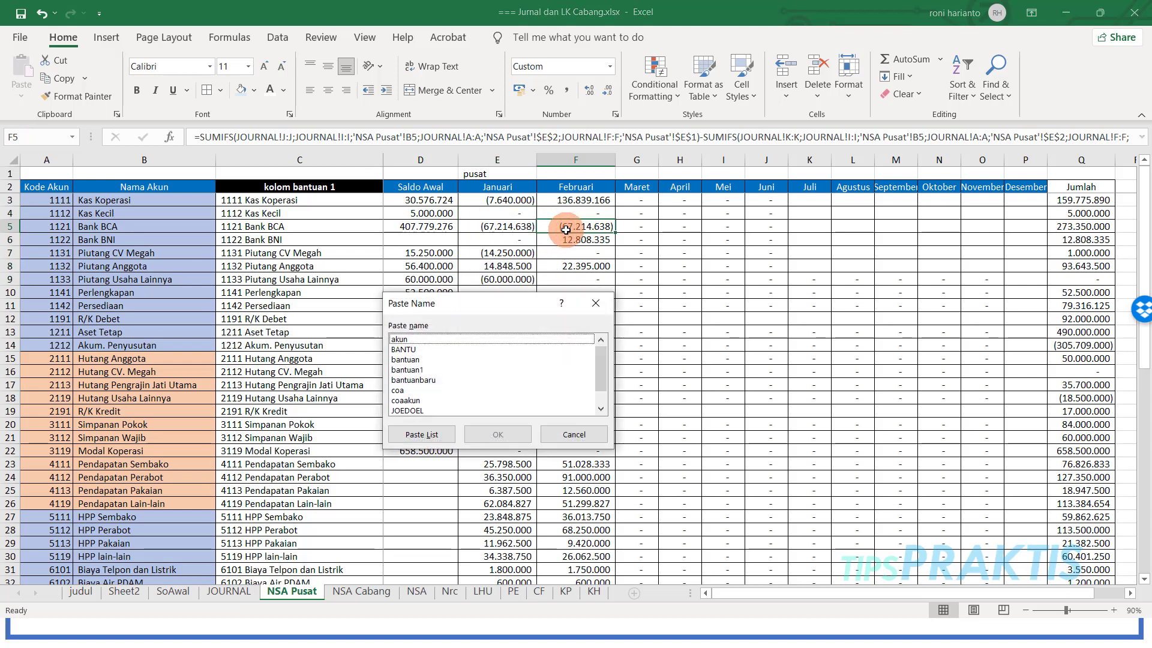
click(595, 302)
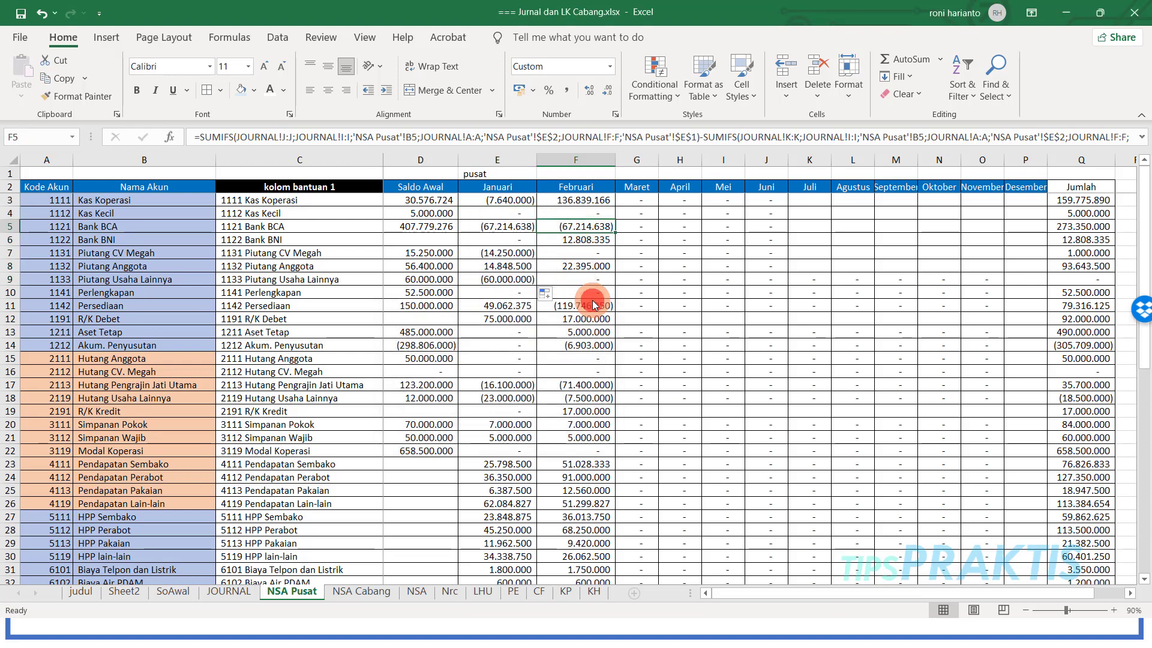
key(F2)
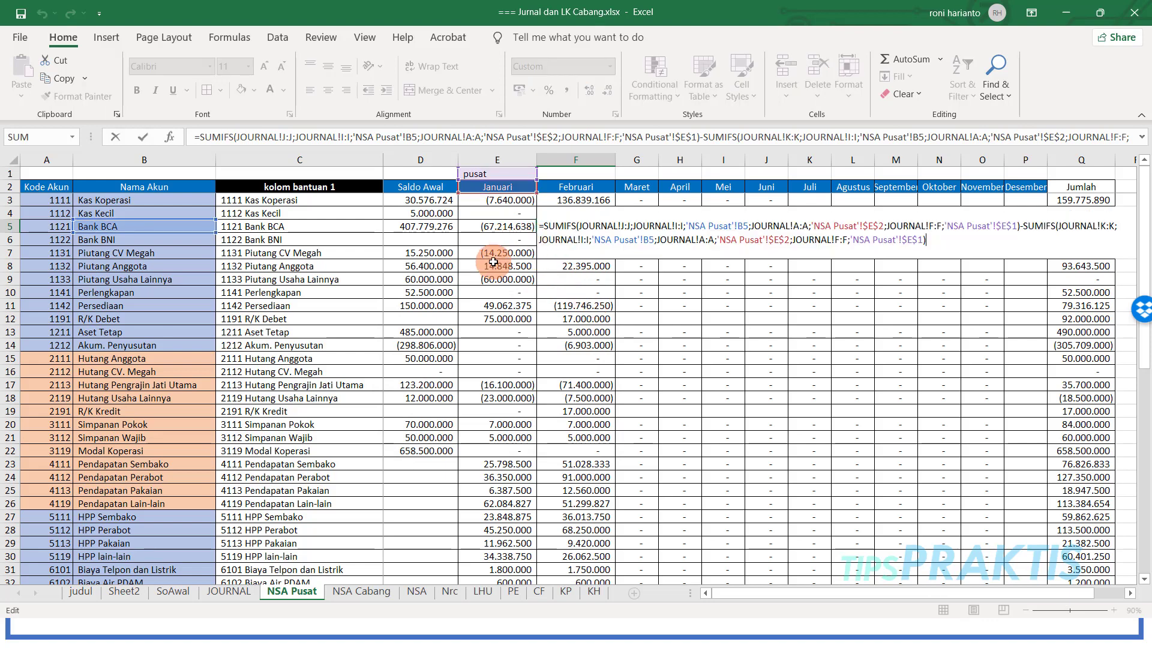
key(Return)
click(589, 227)
drag(615, 232, 613, 200)
click(597, 226)
drag(614, 232, 596, 348)
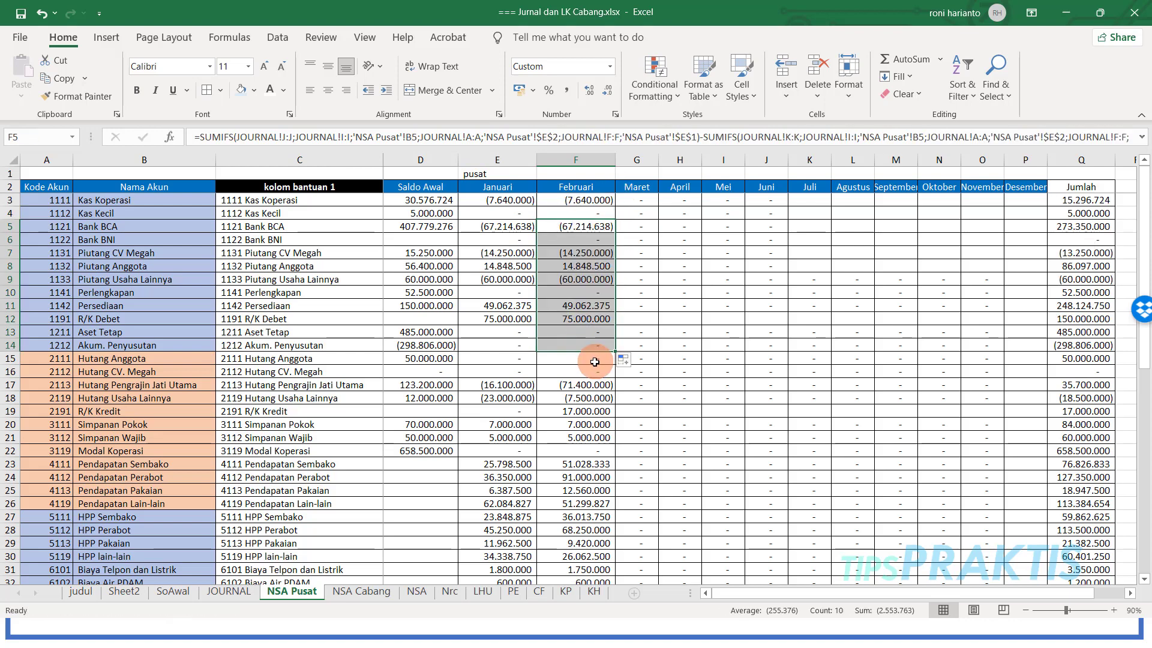
Step: Change the month criteria in F3 to 'NSA Pusat'!$F$2 and fill the formula down through F14
click(569, 200)
double_click(570, 199)
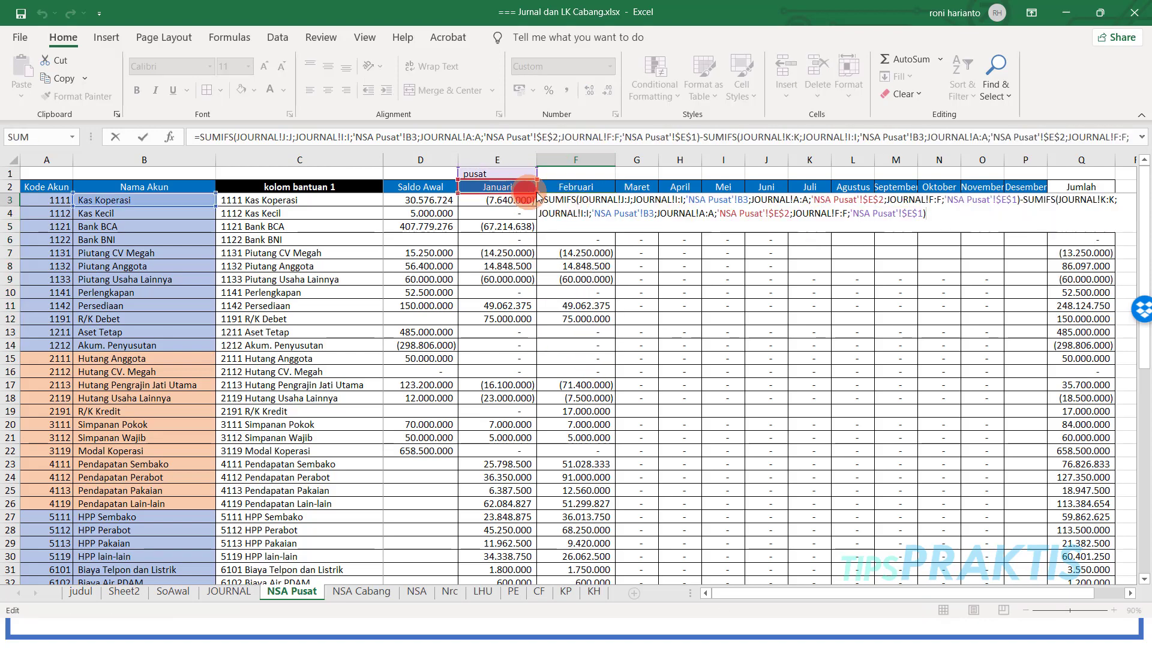
key(Return)
drag(558, 194, 612, 348)
click(596, 201)
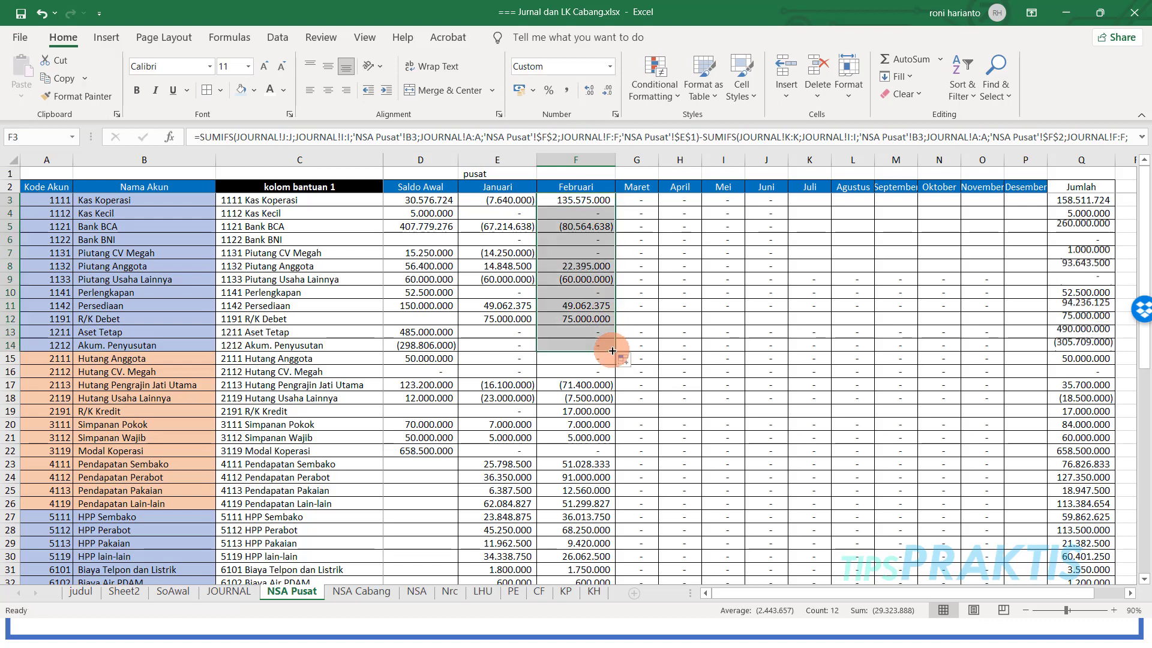
Step: Move the E16 formula to F16 with its month criteria changed to $F$2, and fill it through the liability, equity and income rows
click(511, 370)
drag(524, 378, 561, 375)
click(561, 370)
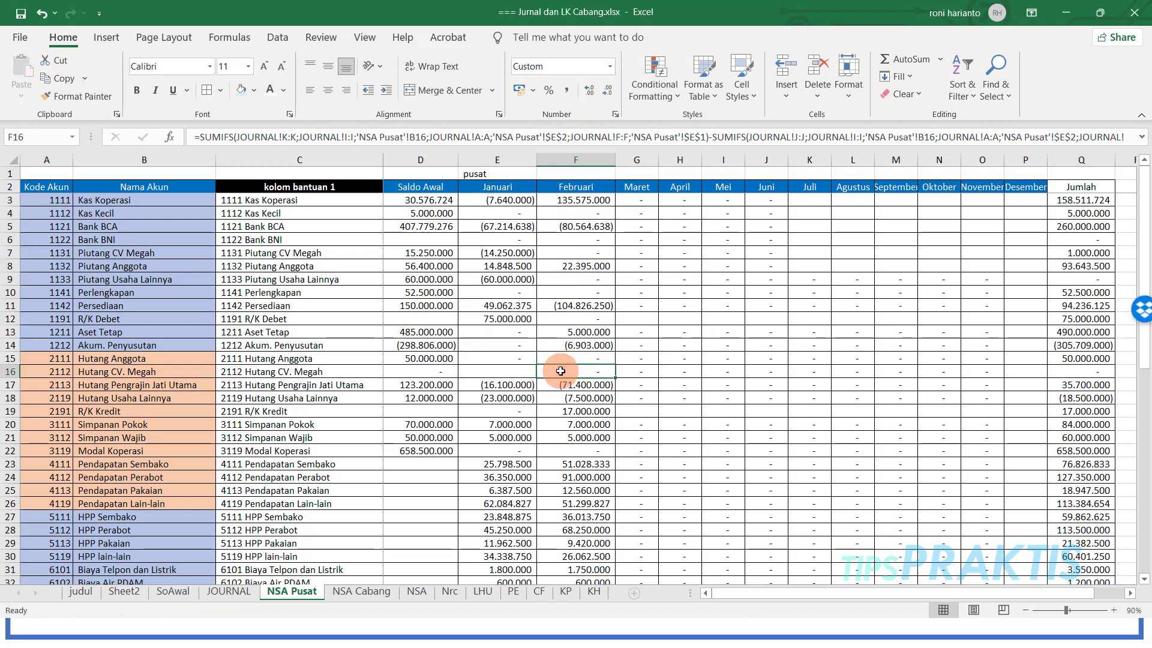
double_click(561, 370)
drag(513, 193, 561, 190)
key(Return)
drag(594, 358, 551, 553)
Step: Copy the debit-account formula of the Februari column into the expense rows from F27 HPP Sembako down
click(574, 307)
right_click(575, 307)
click(604, 235)
scroll(550, 534, down, 3)
key(Return)
scroll(458, 484, up, 2)
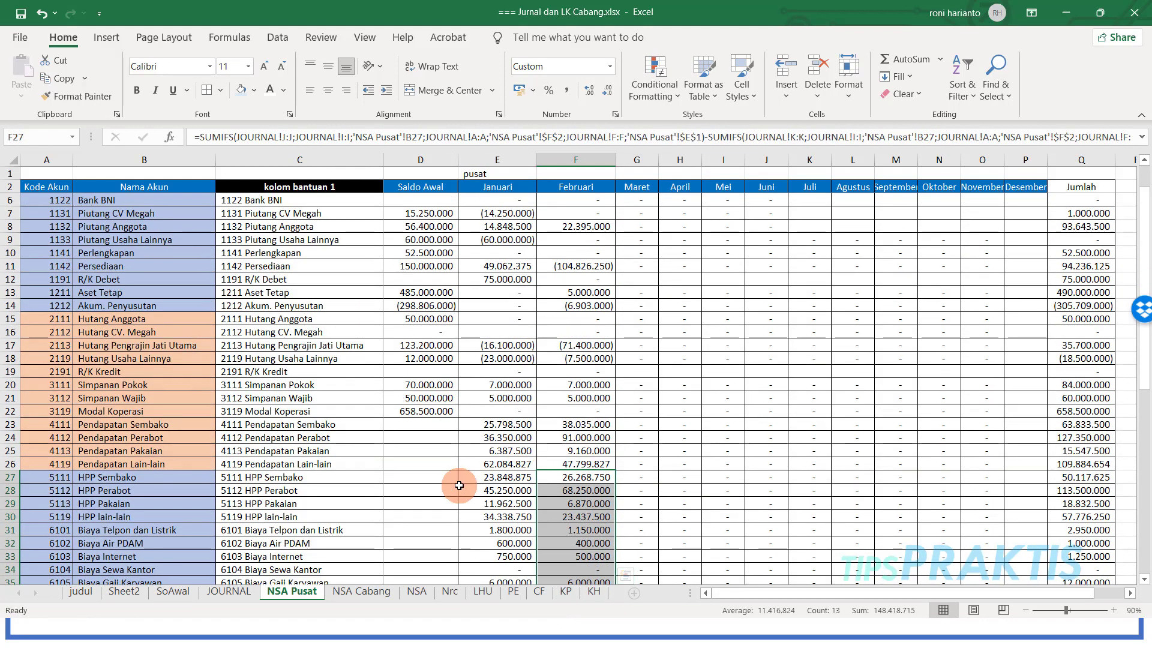
Step: Copy the debit-account formula of the Januari column into the expense rows from E27 HPP Sembako down
click(444, 490)
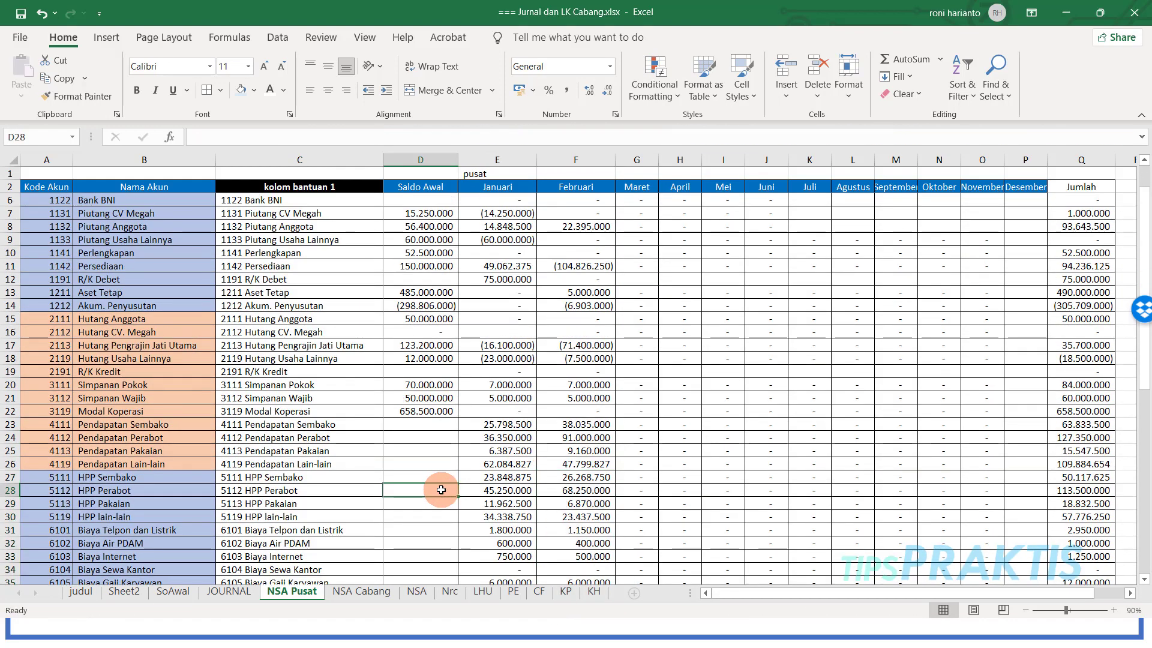
scroll(441, 490, down, 10)
scroll(488, 483, up, 11)
right_click(480, 305)
click(516, 231)
drag(498, 516, 504, 552)
key(Return)
scroll(504, 552, down, 7)
scroll(504, 441, up, 10)
Step: On NSA Cabang, enter cabang in E1 and extend the first SUMIFS in E3 with JOURNAL!F:F and the absolute criterion 'NSA Cabang'!$E$1
click(344, 595)
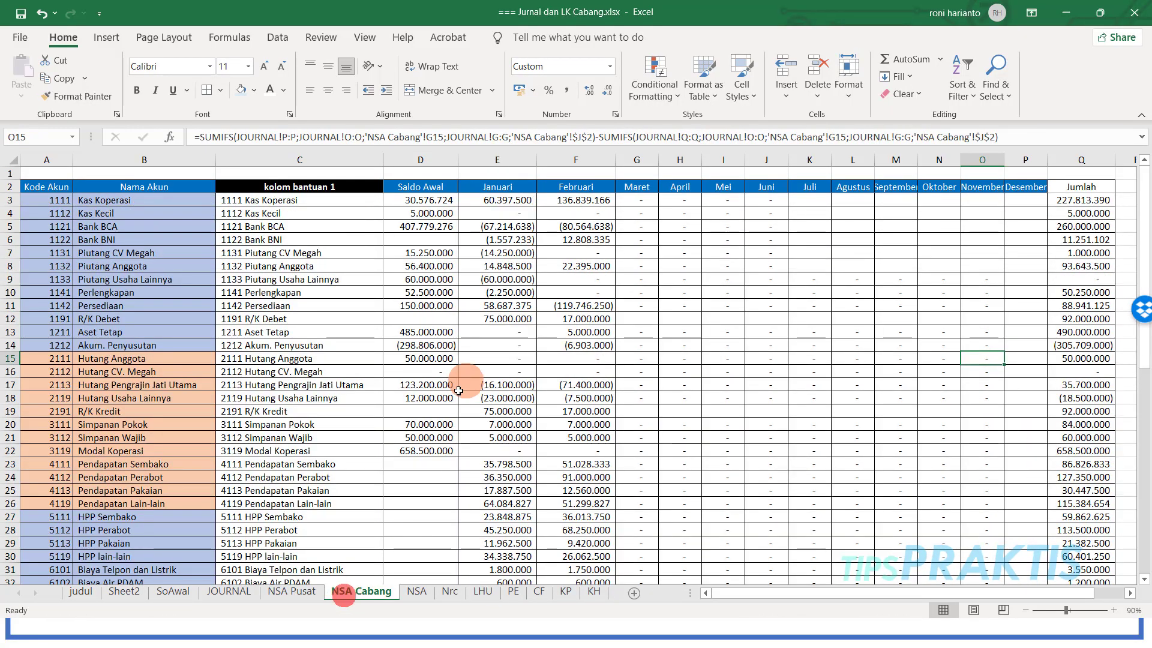
click(498, 199)
click(570, 137)
text(;)
click(229, 591)
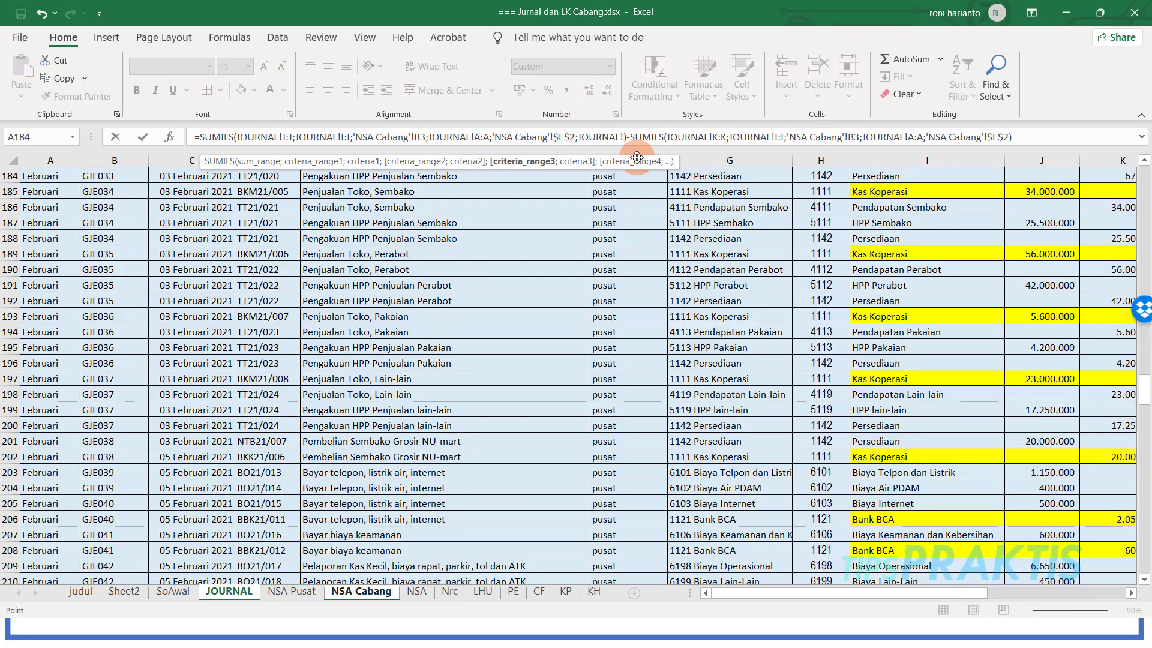
click(631, 149)
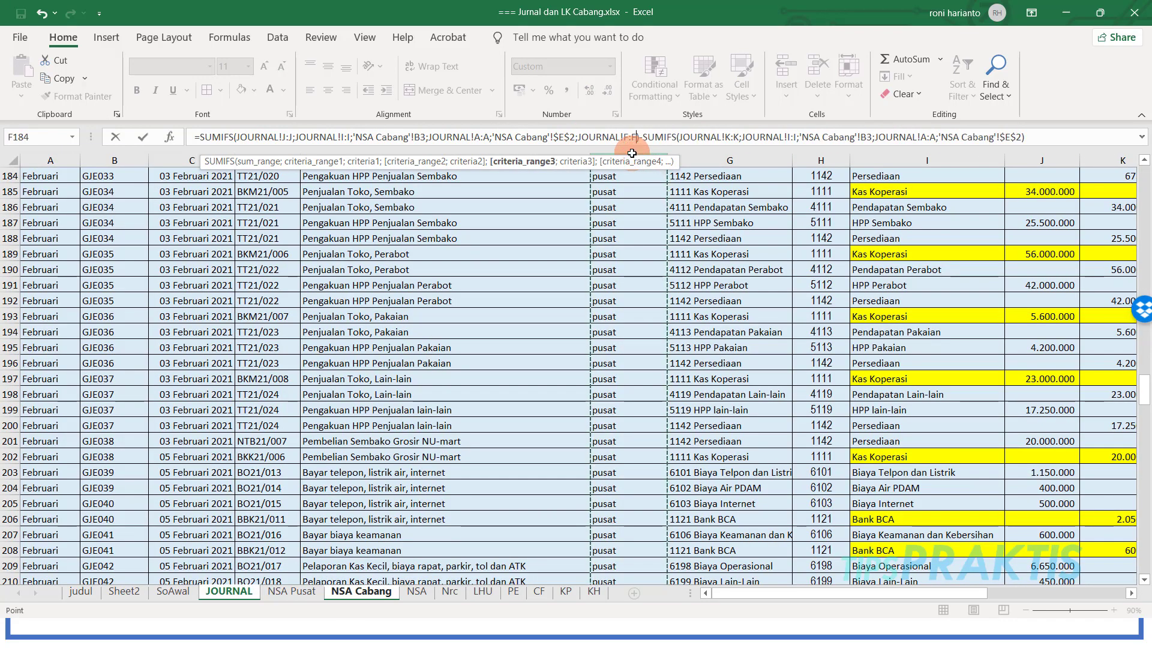
text(;)
click(361, 591)
click(480, 173)
key(ctrl+Return)
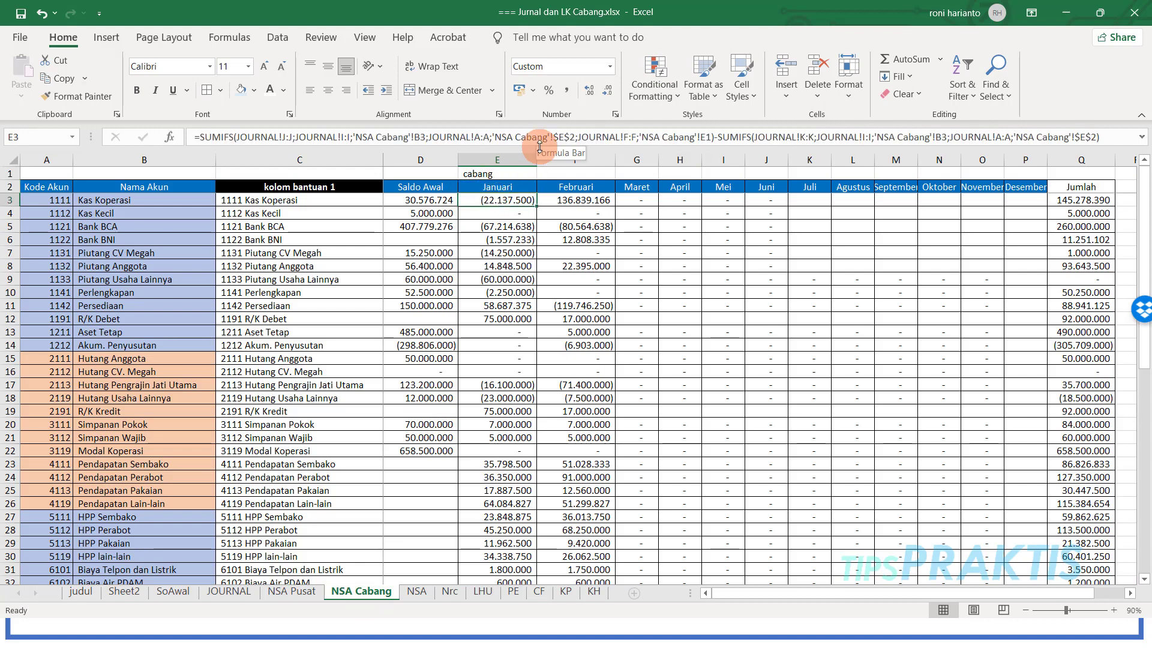
click(708, 136)
key(F4)
Step: Add JOURNAL!F:F and 'NSA Cabang'!$E$1 to the second SUMIFS in E3, and fill the formula down through E14
click(1104, 137)
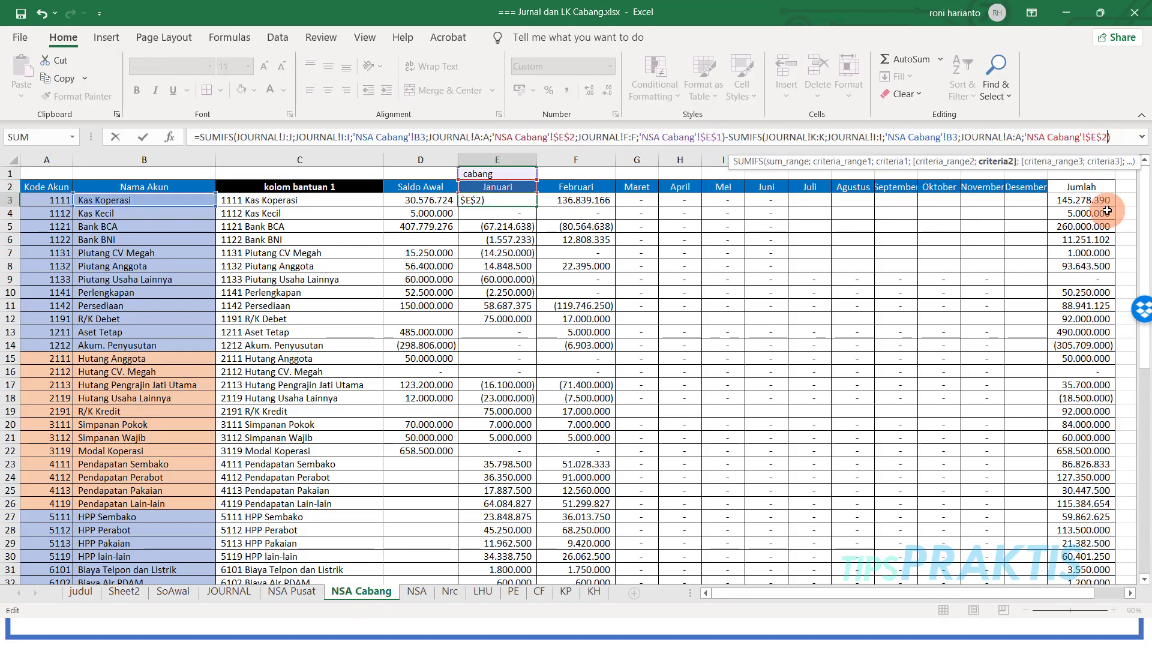
text(;)
click(229, 590)
click(625, 160)
text(;)
click(371, 592)
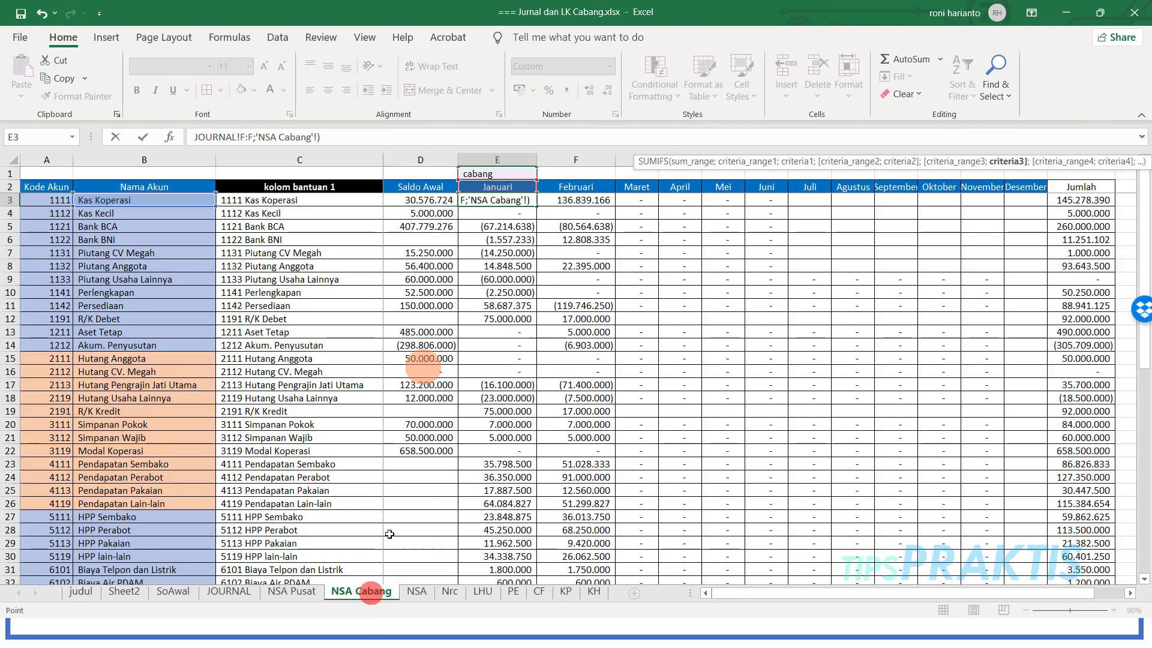
click(498, 173)
key(F4)
key(ctrl+Return)
drag(536, 206, 515, 349)
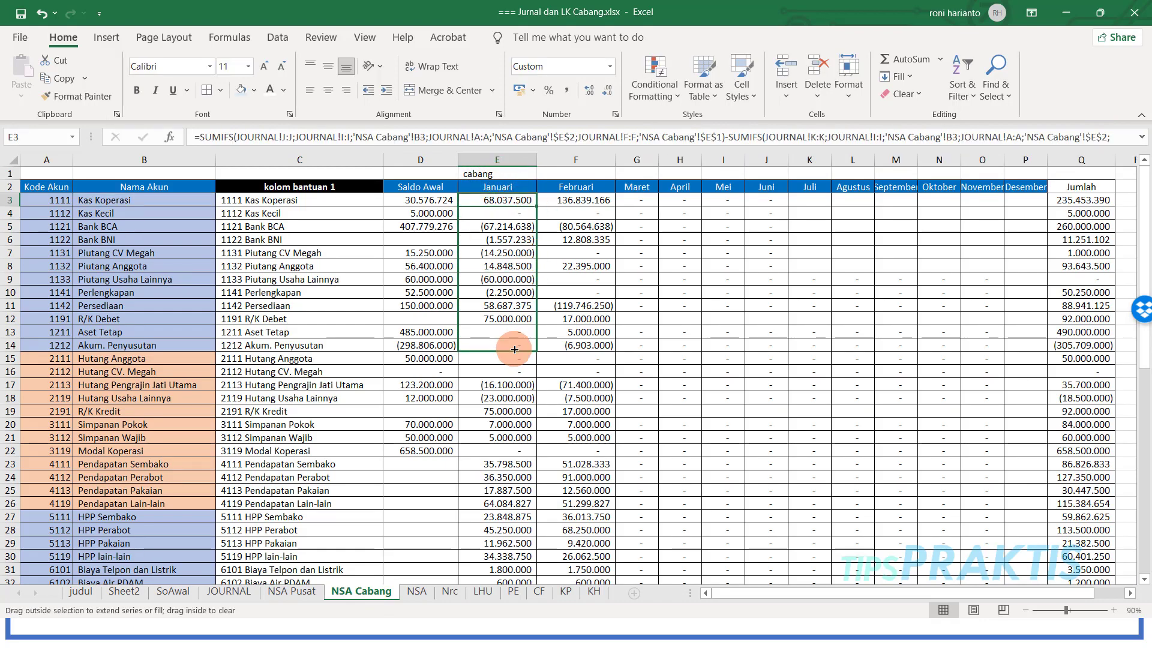
Step: Extend the first SUMIFS in E15 on NSA Cabang with criteria range JOURNAL!F:F and the absolute criterion 'NSA Cabang'!$E$1
click(510, 358)
click(587, 137)
text(;)
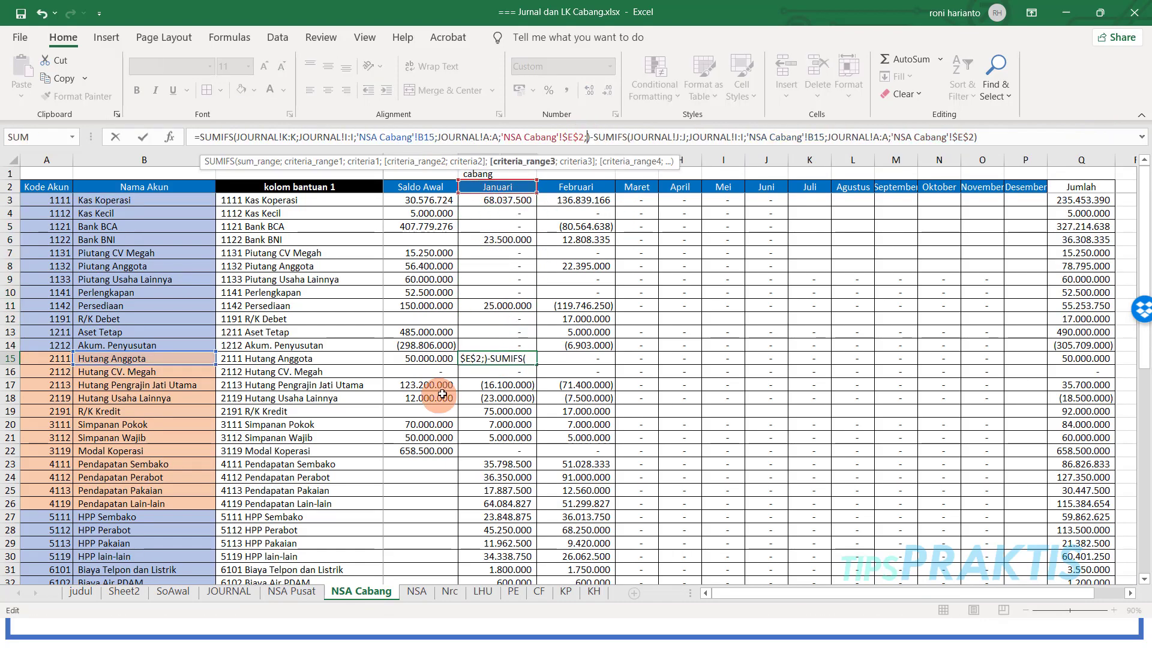
click(228, 591)
click(623, 153)
text(;JOURNAL!F:F)
click(362, 591)
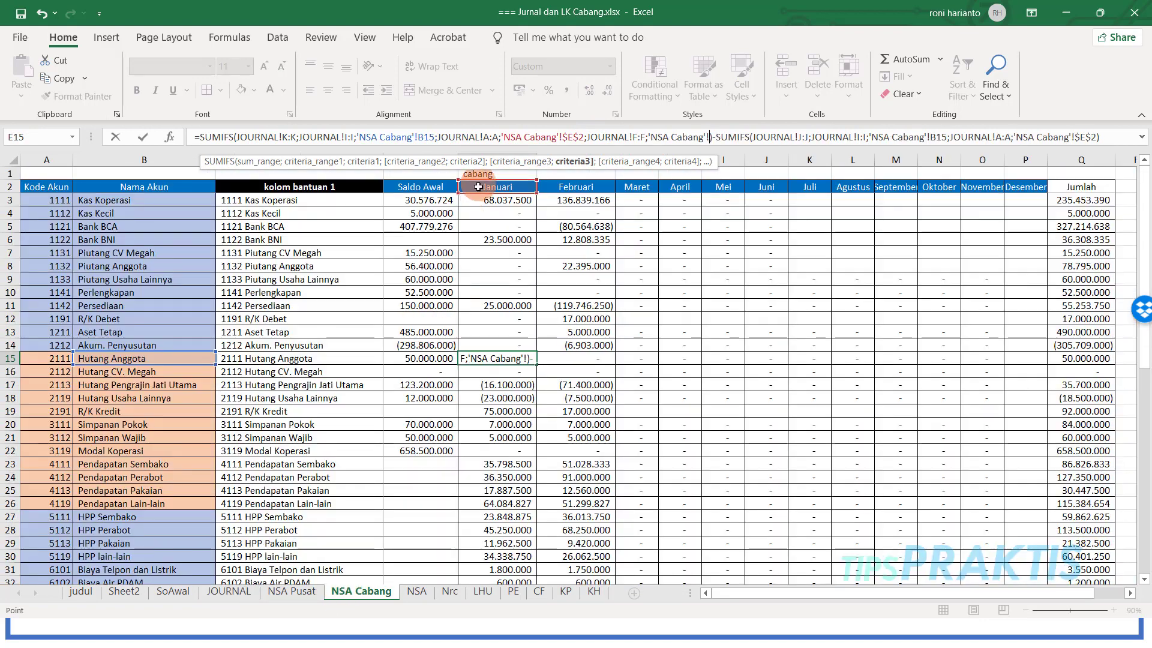
click(494, 174)
key(F4)
Step: Add JOURNAL!F:F and 'NSA Cabang'!$E$1 to the second SUMIFS in E15, and fill the formula down through E26
text(;)
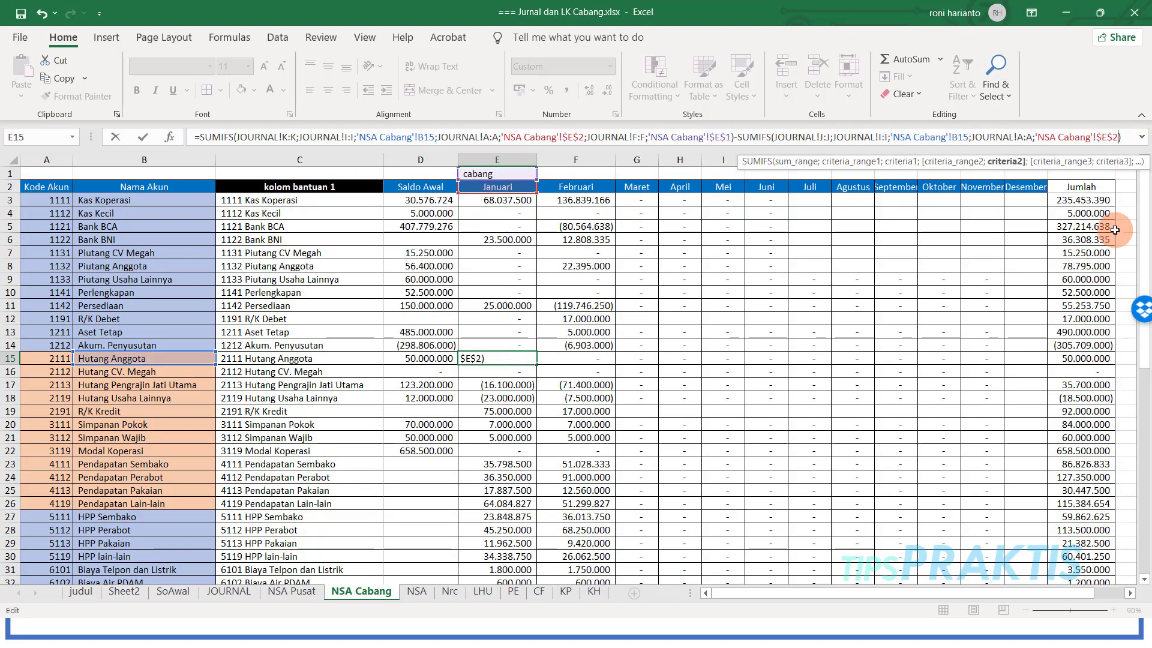
click(228, 591)
click(613, 160)
text(;)
click(361, 591)
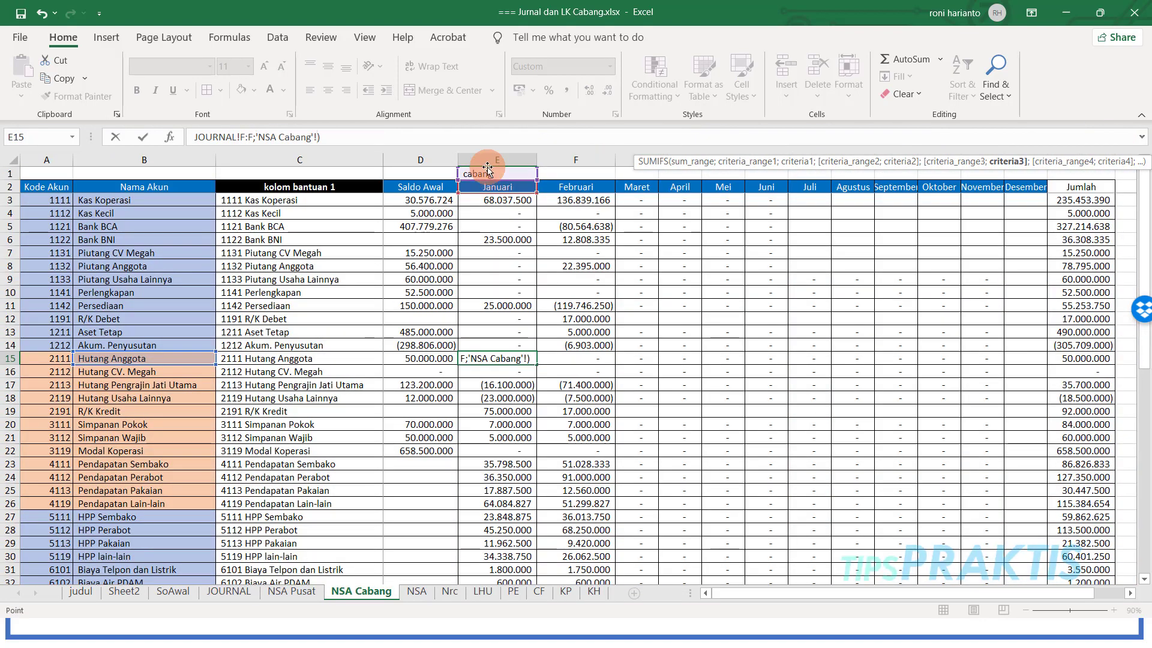
key(Return)
click(496, 358)
drag(536, 364, 514, 505)
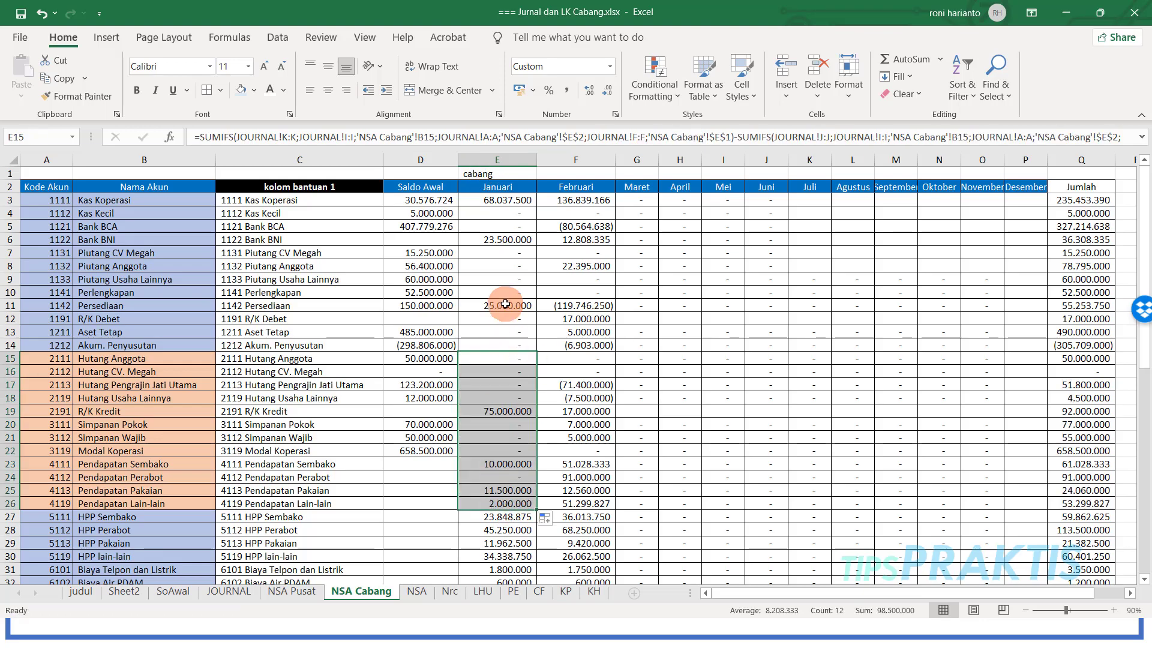
Step: Copy the Januari debit-account formula from E11 Persediaan into the expense rows E27:E39 on NSA Cabang
click(507, 305)
key(ctrl+c)
scroll(547, 276, down, 5)
drag(501, 317, 486, 473)
key(Return)
scroll(537, 423, down, 5)
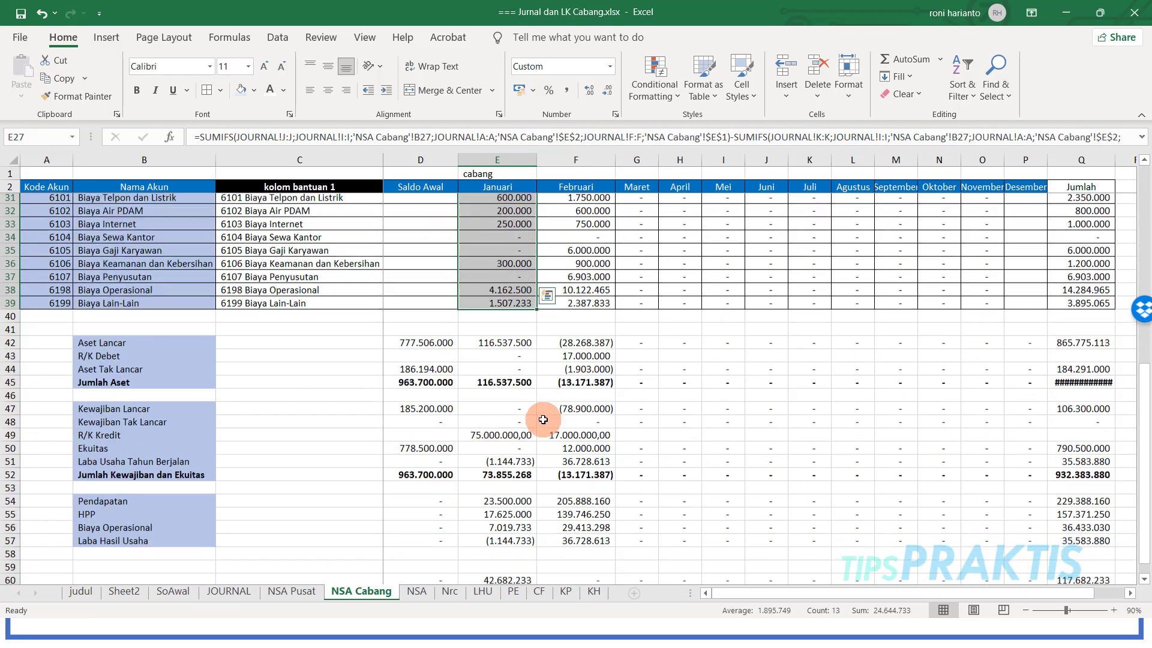
Step: Refill the Januari formulas on NSA Cabang from E15 down through E26 and from E3 down through E14
scroll(516, 288, up, 4)
scroll(511, 277, up, 3)
drag(527, 245, 528, 386)
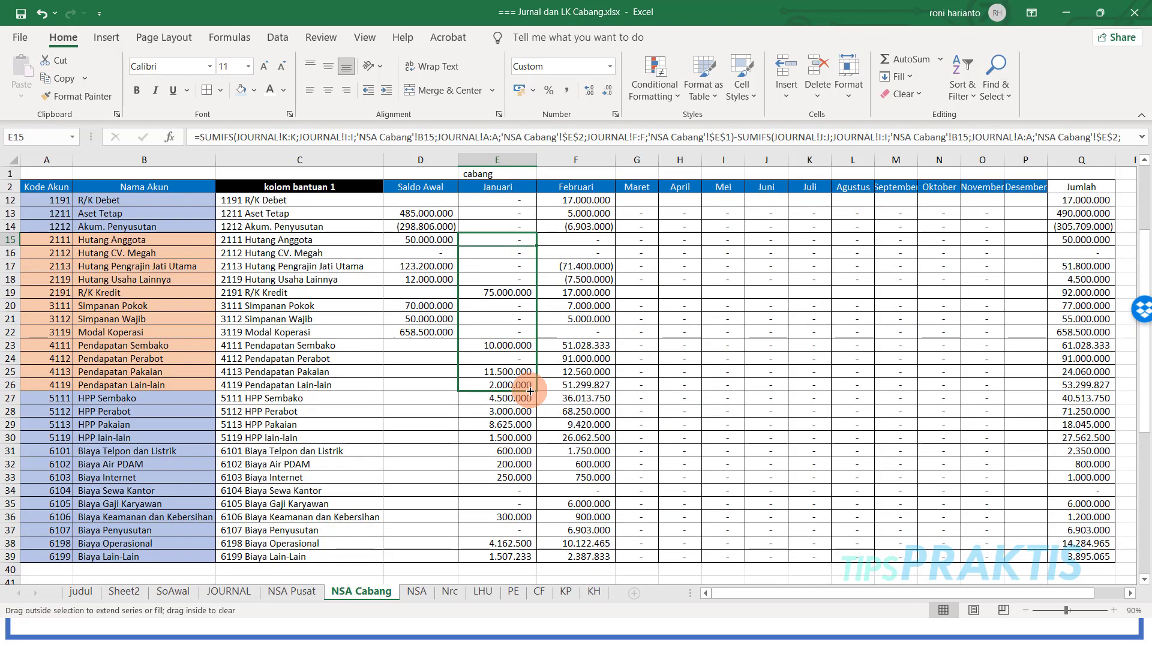
scroll(522, 300, up, 3)
drag(518, 208, 527, 342)
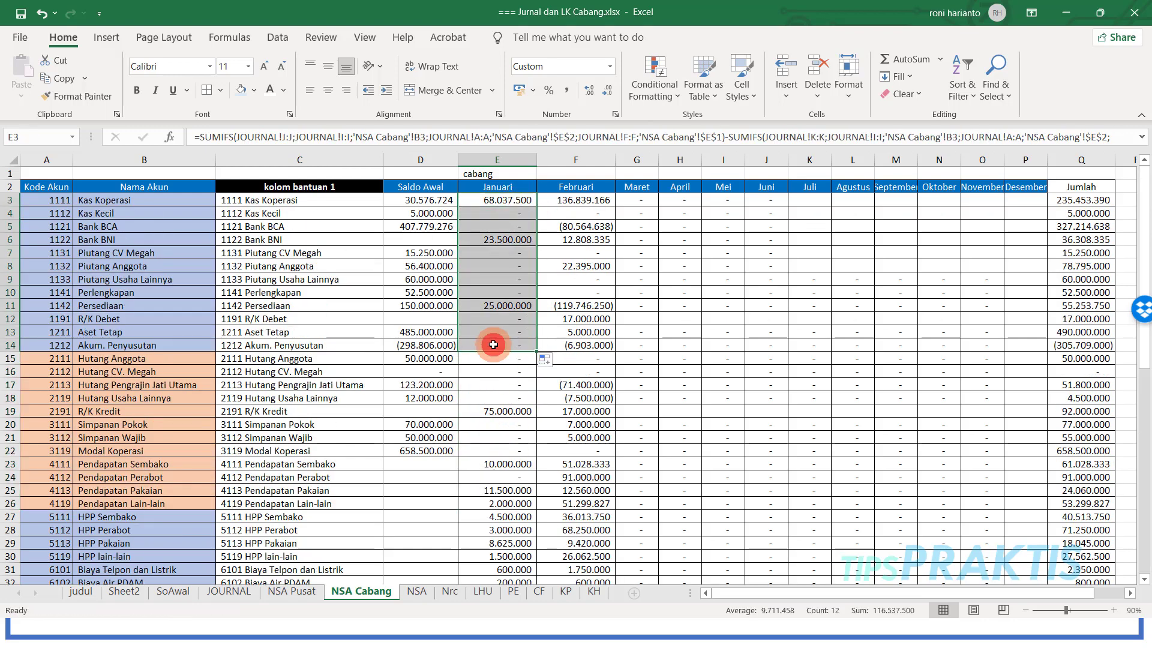
Step: Copy the E14 Akum. Penyusutan formula into E27 HPP Sembako and fill it down through E39
click(493, 346)
key(ctrl+c)
scroll(502, 419, down, 2)
click(502, 434)
key(Return)
scroll(502, 432, down, 1)
double_click(537, 405)
scroll(509, 519, down, 5)
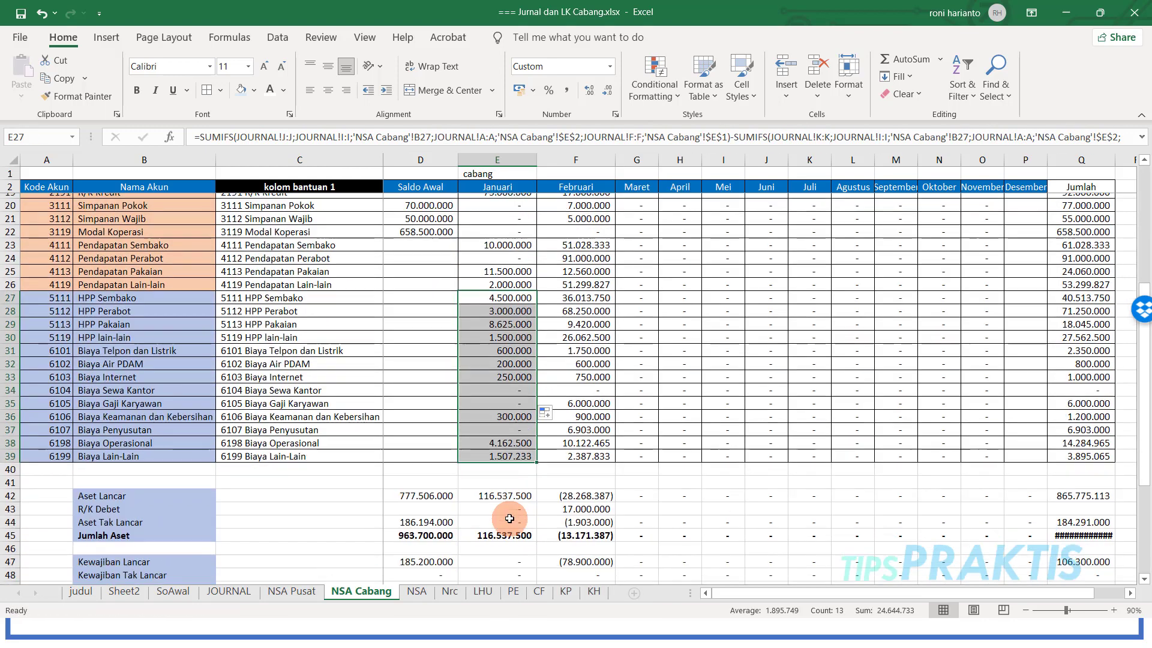
scroll(515, 459, down, 3)
scroll(511, 358, up, 11)
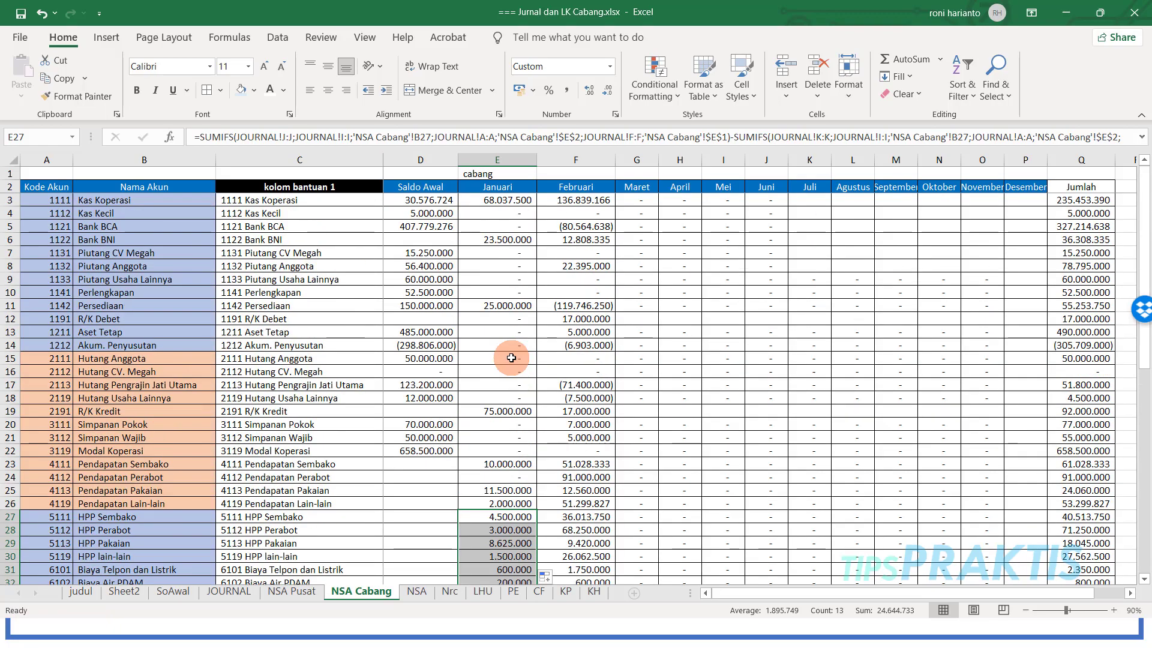
Step: Make the E1 criterion in the second SUMIFS of E3 absolute as $E$1, and refill the formula down through E14
click(503, 202)
key(F2)
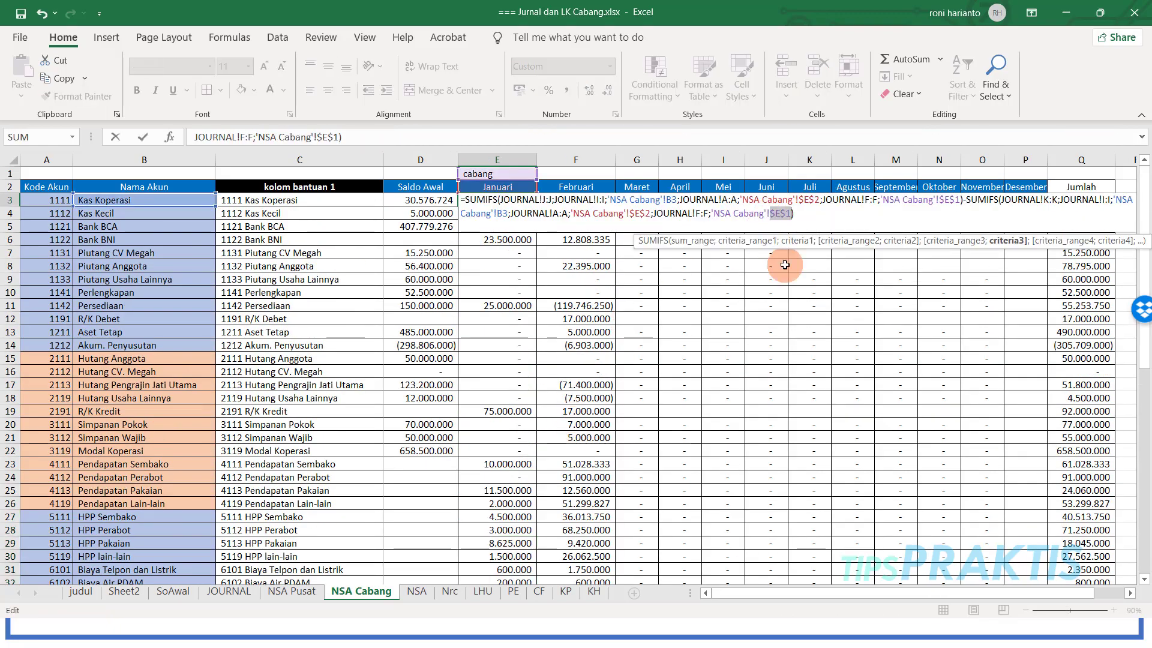
key(Return)
click(493, 199)
drag(537, 207, 512, 350)
scroll(511, 349, down, 10)
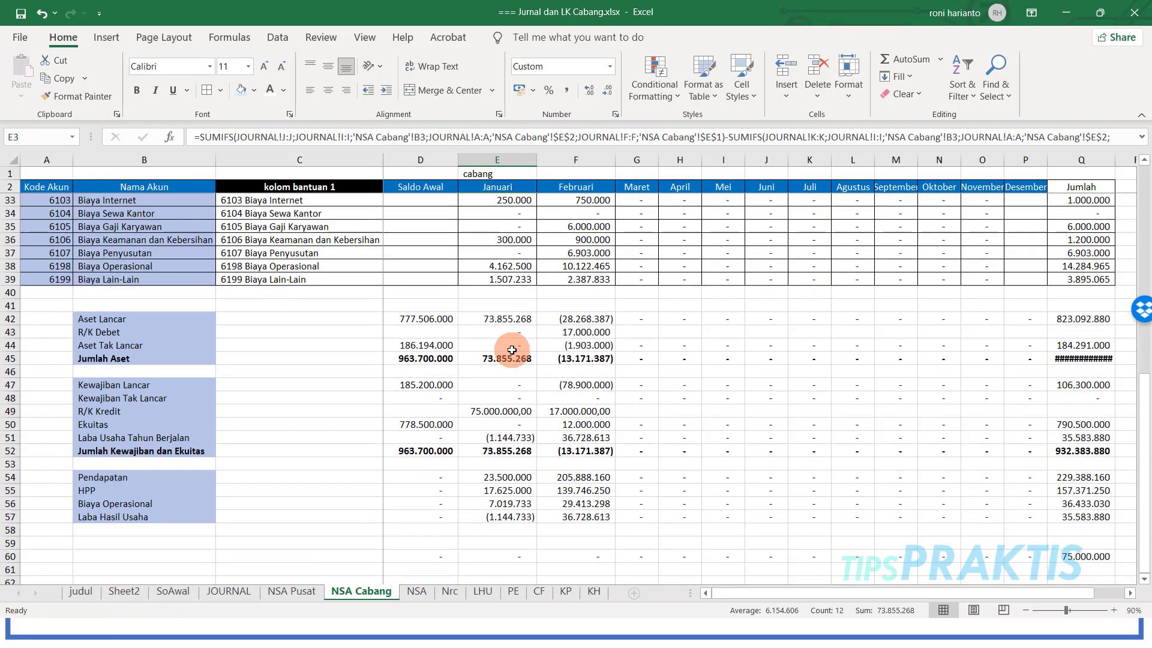
click(511, 354)
click(515, 451)
Step: Copy the Januari formula of Bank BNI from E6 across to F6 in the Februari column
scroll(579, 311, up, 7)
scroll(579, 311, up, 3)
click(526, 240)
mouse_move(527, 245)
mouse_down()
mouse_move(606, 245)
mouse_move(528, 266)
mouse_up()
click(542, 358)
click(519, 228)
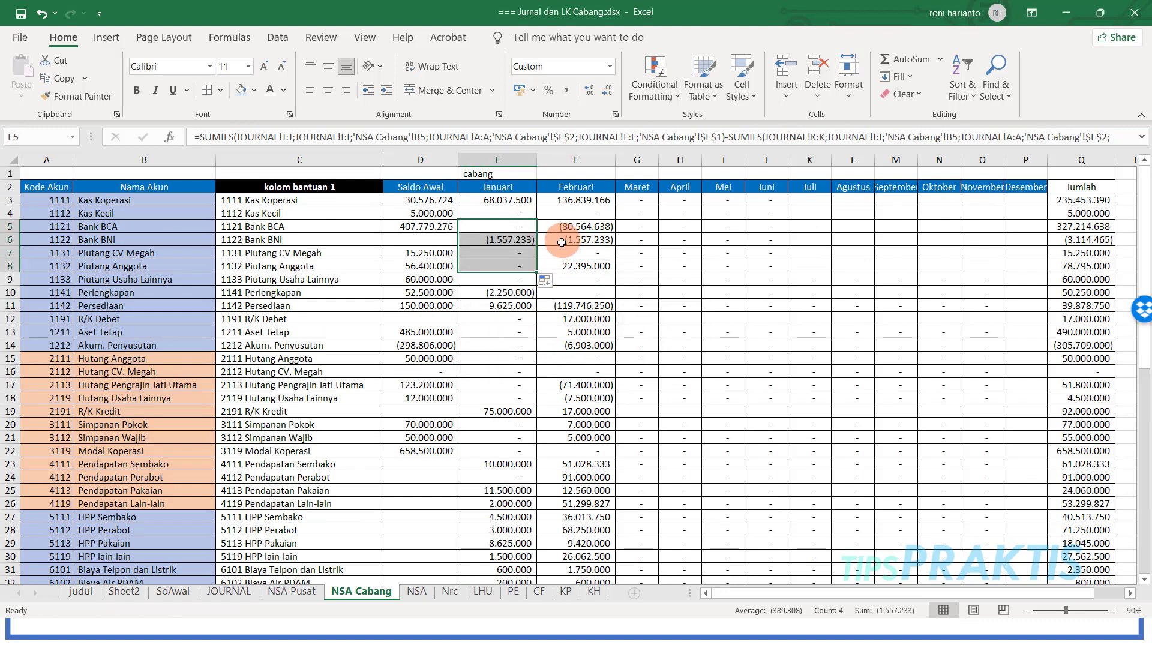
Step: Point the month criteria of the F6 formula to $F$2, and fill the formula over F3:F14
double_click(562, 240)
drag(521, 193, 570, 194)
key(Return)
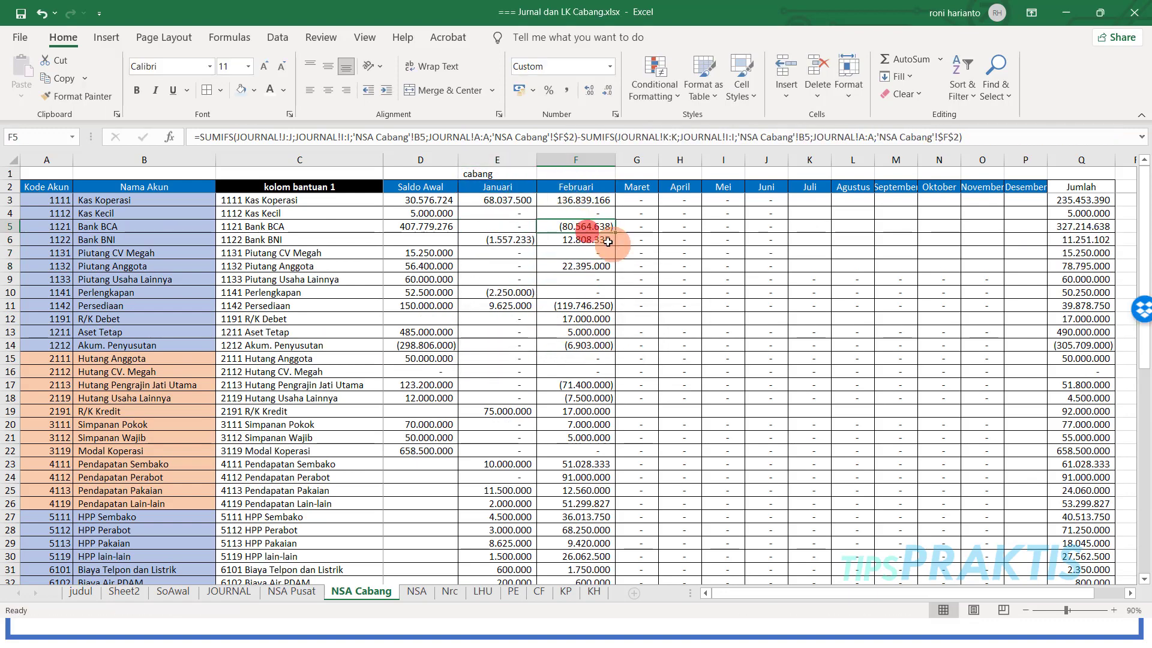
click(596, 238)
drag(615, 245, 612, 348)
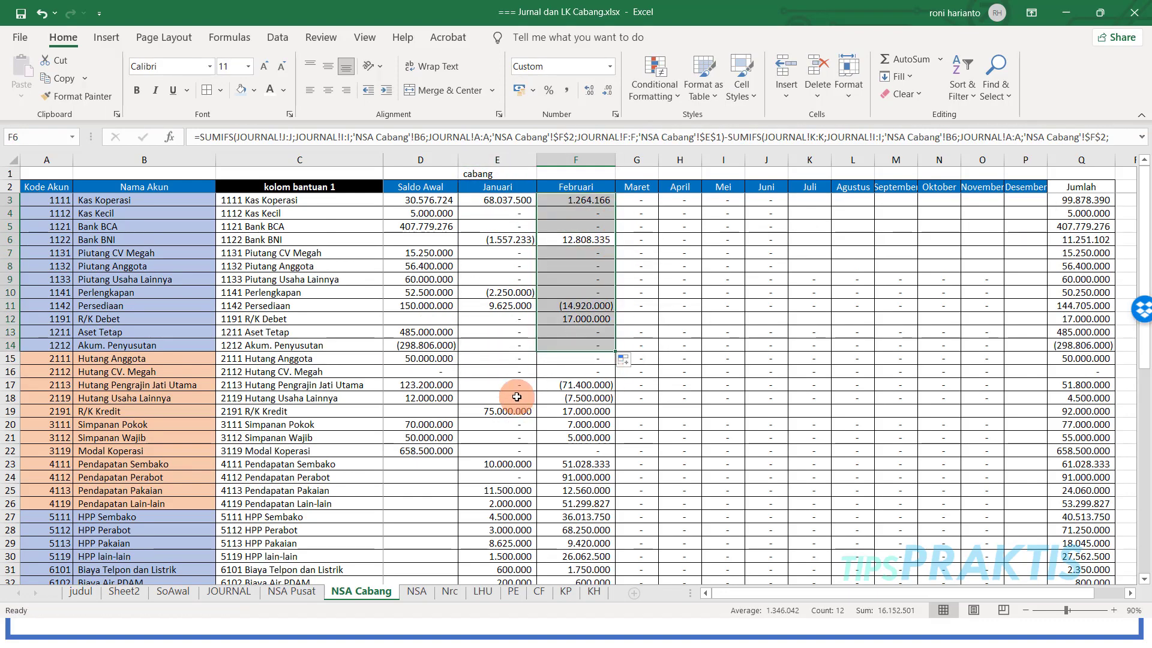
Step: Copy the Januari formula of Hutang Pengrajin Jati Utama from E17 across to F17
click(517, 385)
mouse_move(519, 391)
mouse_down()
mouse_move(556, 390)
mouse_move(536, 399)
mouse_up()
click(550, 359)
click(524, 369)
click(562, 387)
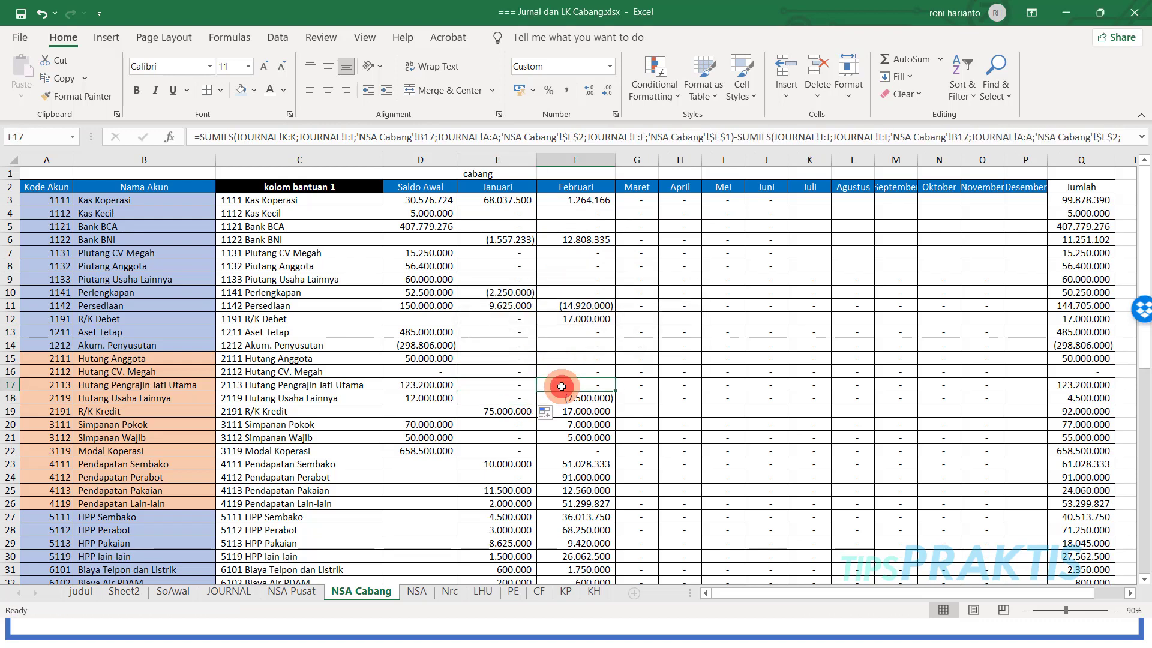
Step: Point the month criteria of the F17 formula to $F$2, and fill the formula over F15:F26
double_click(562, 386)
drag(520, 192, 570, 193)
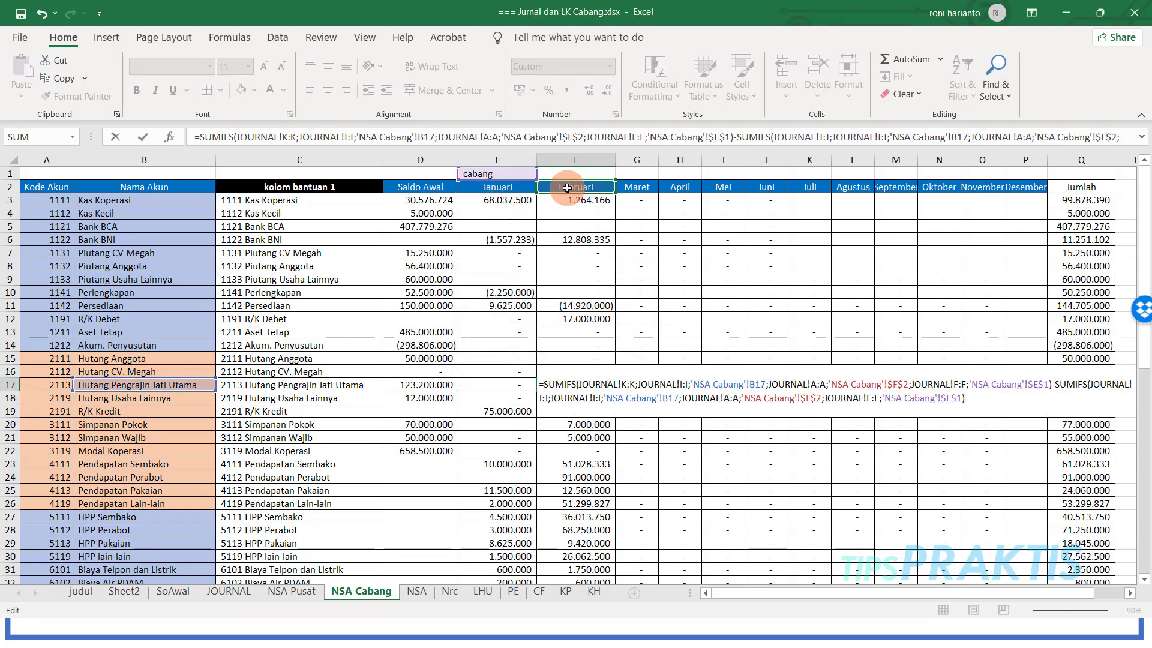
key(Return)
click(602, 386)
drag(614, 392, 591, 505)
click(602, 384)
Step: Copy the Februari formula from F12 R/K Debet into the expense rows F27:F39
click(568, 314)
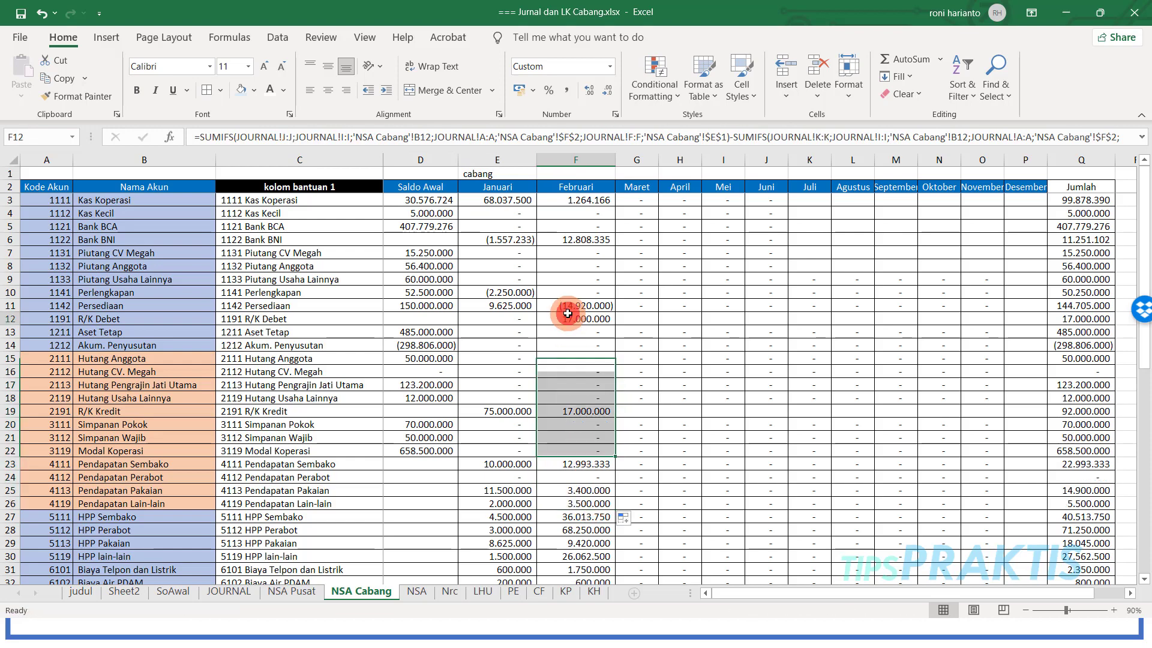
right_click(573, 315)
click(602, 242)
scroll(604, 389, down, 2)
drag(586, 439, 583, 553)
key(ctrl+v)
scroll(584, 408, down, 6)
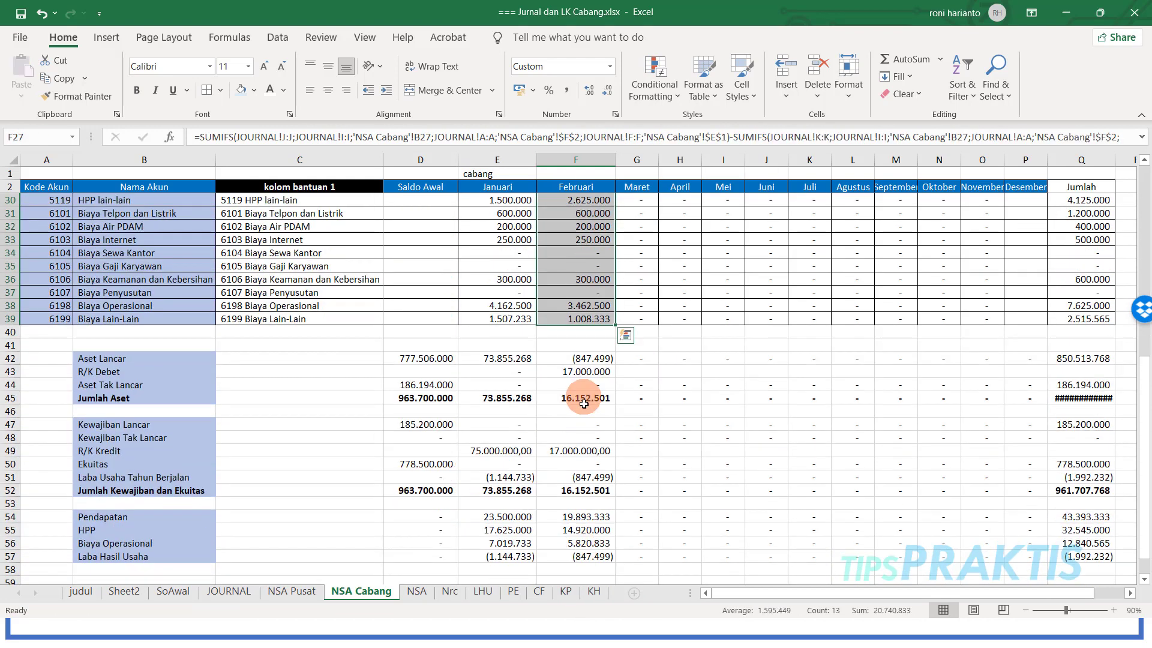
key(Escape)
Step: Widen the Jumlah column Q, and fill the R/K Debet formula from E43 across to Q43
drag(1111, 159, 1118, 159)
scroll(980, 267, down, 3)
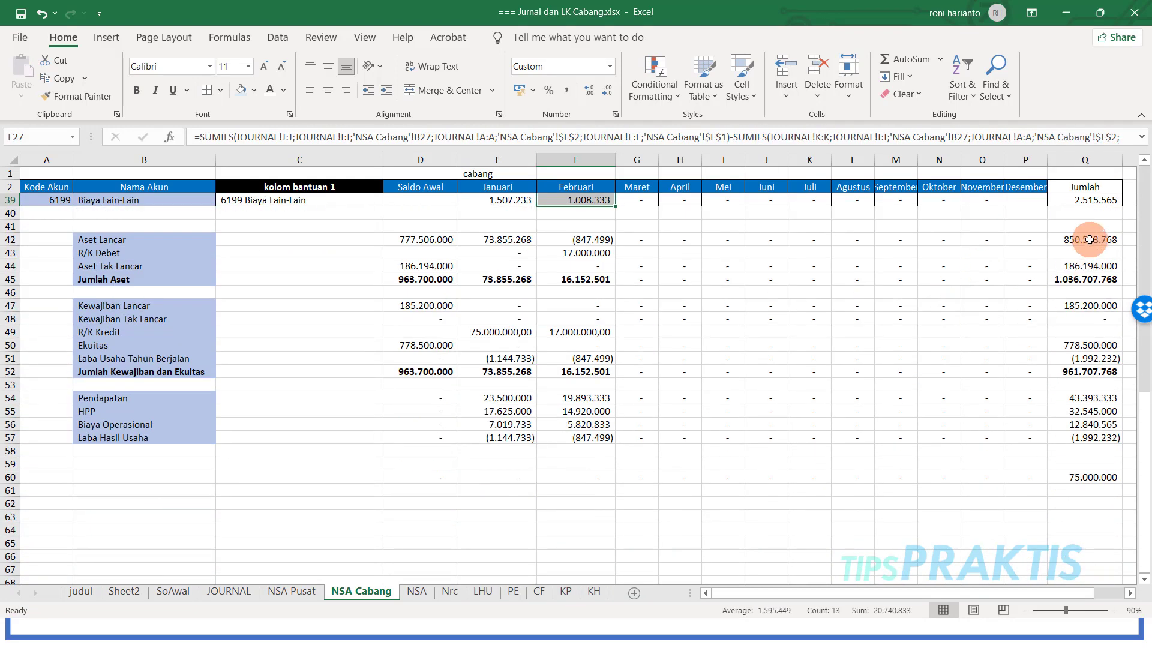
click(500, 247)
drag(536, 259, 1098, 259)
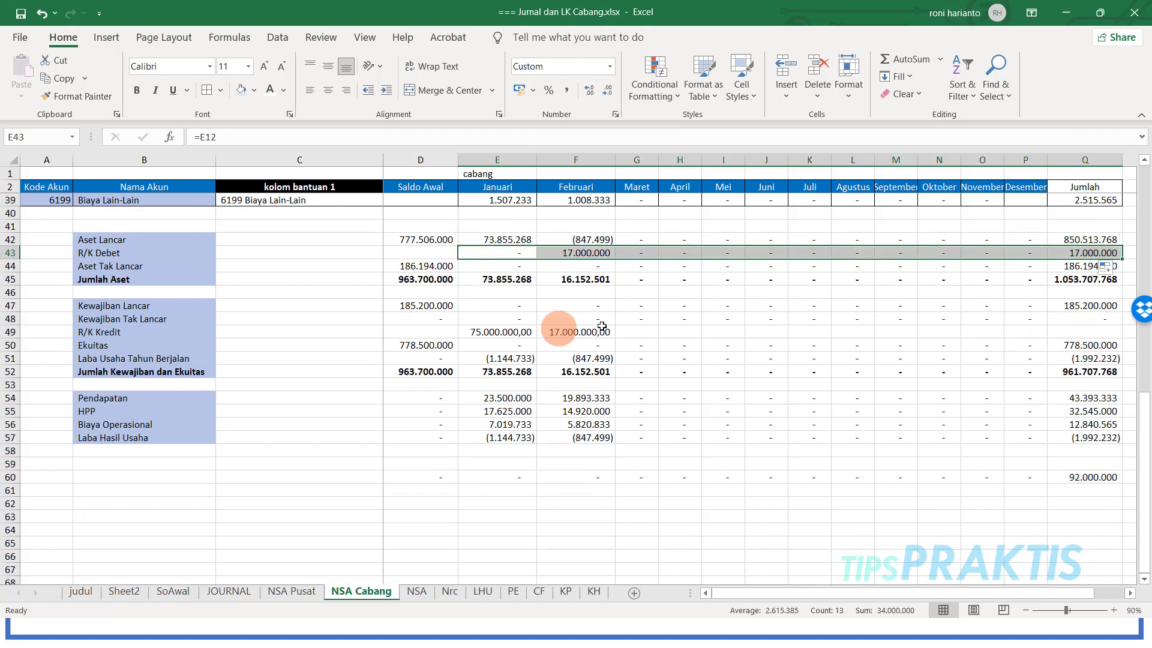
Step: Fill the Aset Lancar formula from E42 and the Aset Tak Lancar formula from E44 across to column Q
click(512, 238)
drag(536, 246, 1067, 258)
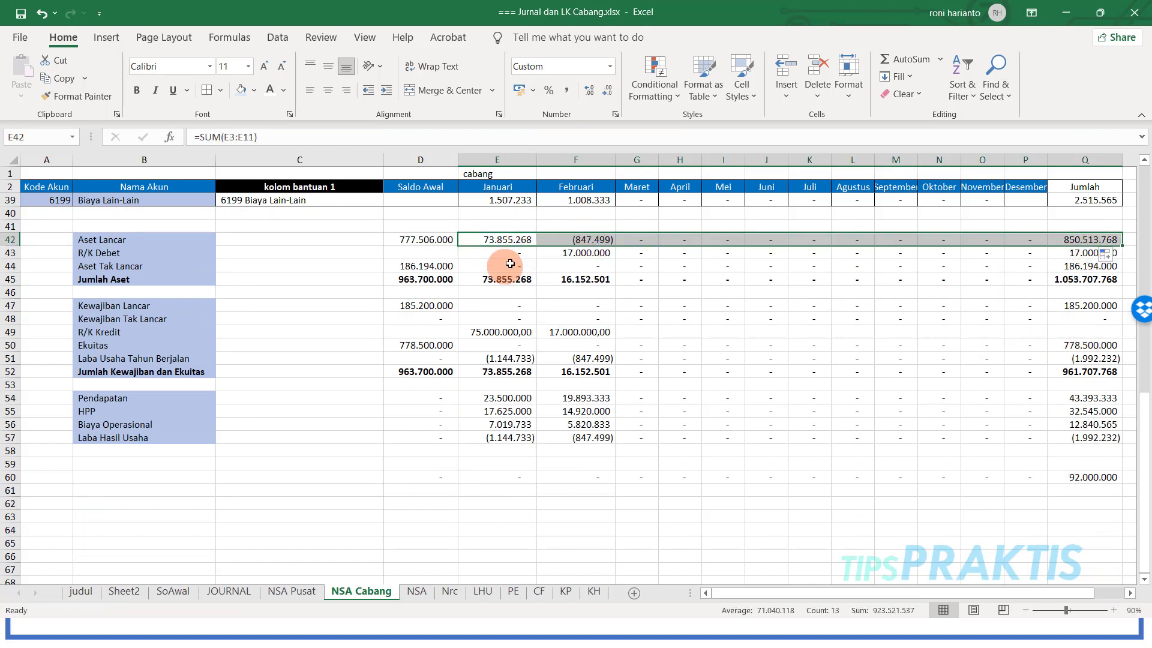
click(505, 265)
drag(536, 273, 1084, 270)
Step: Remove the two decimals from the R/K Kredit cells E49:F49, and fill them across to Q49
drag(509, 331, 576, 332)
click(607, 90)
click(607, 90)
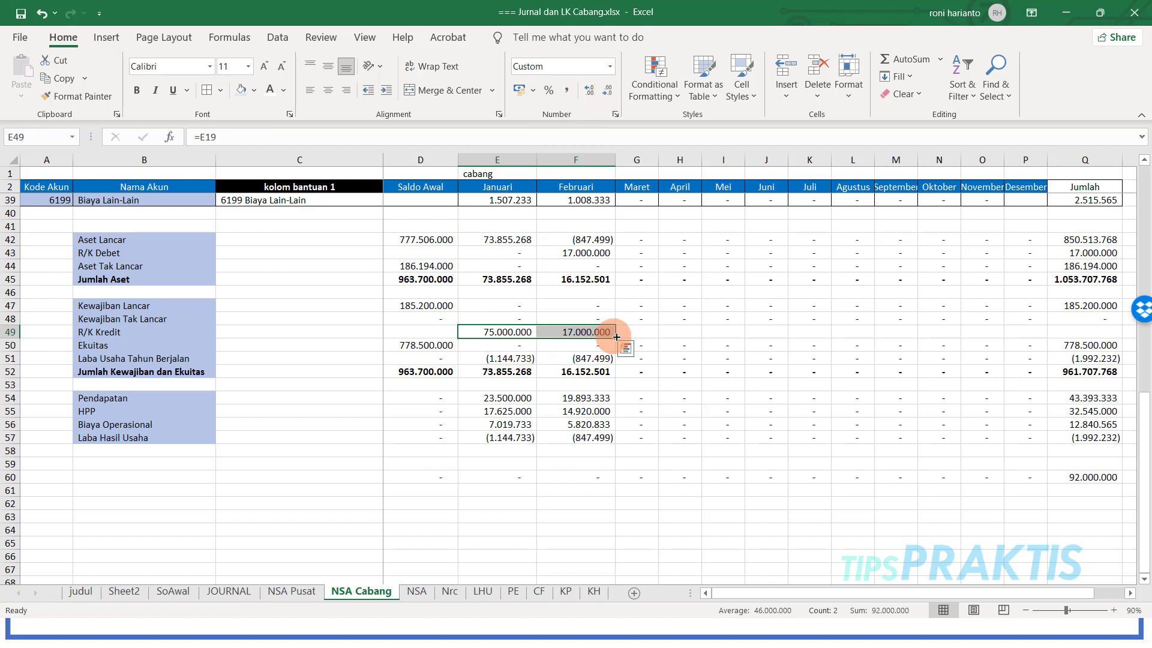
drag(616, 337, 1002, 365)
click(1001, 365)
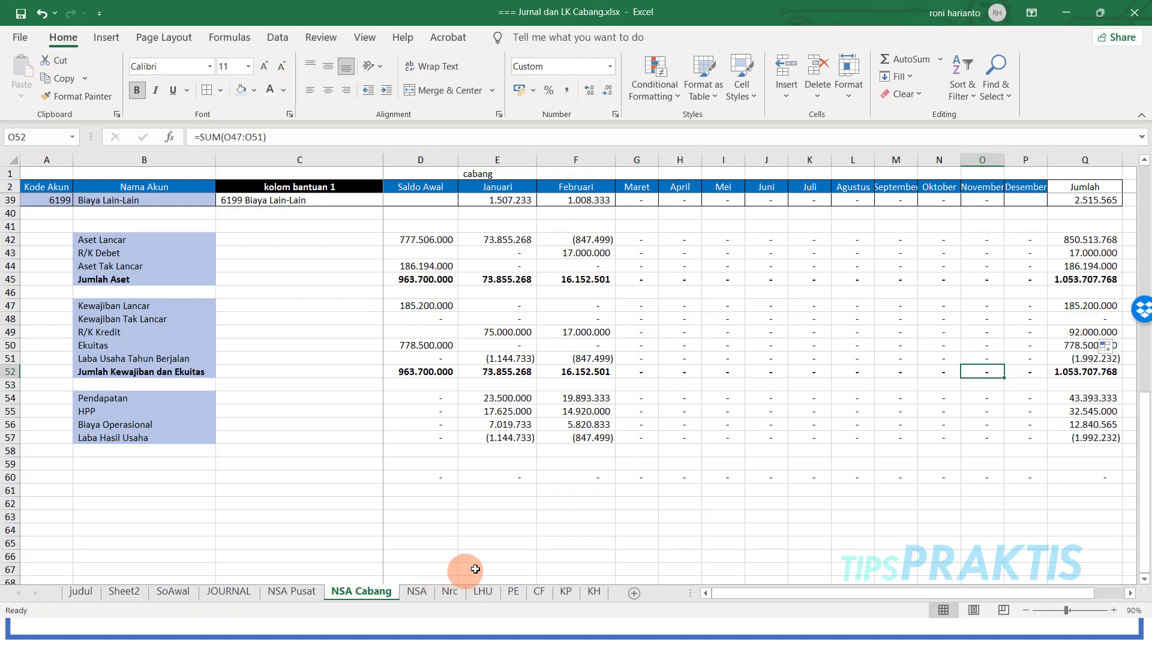
Step: Clear the Saldo Awal entries in D3:D23 on the NSA Pusat sheet
click(410, 592)
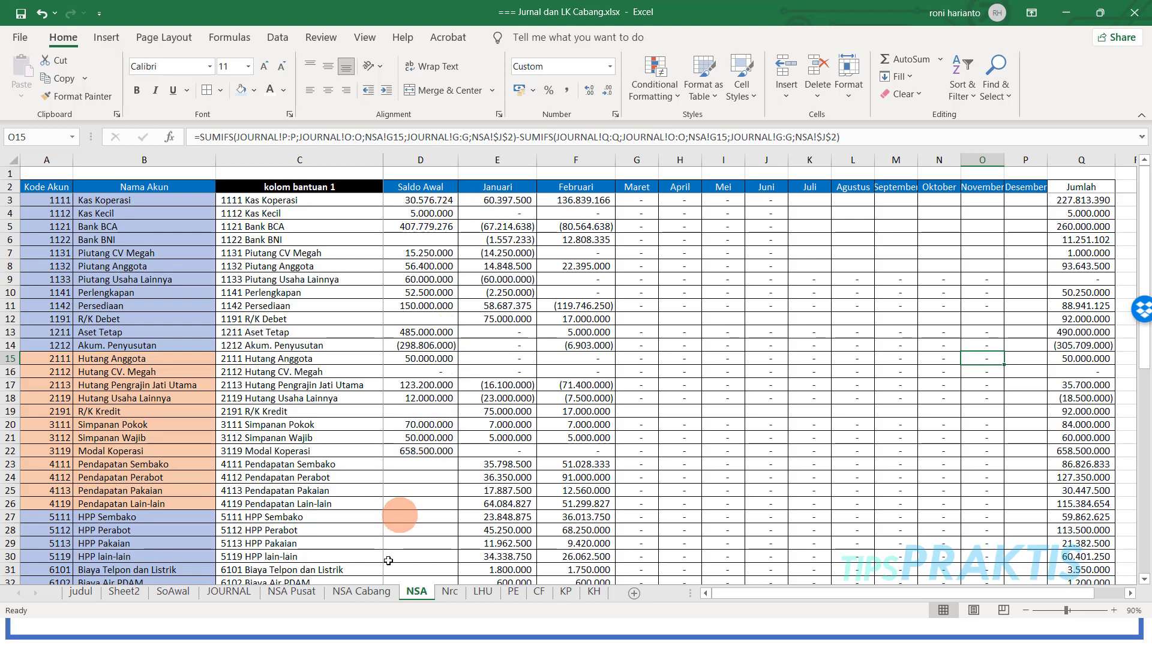
click(283, 595)
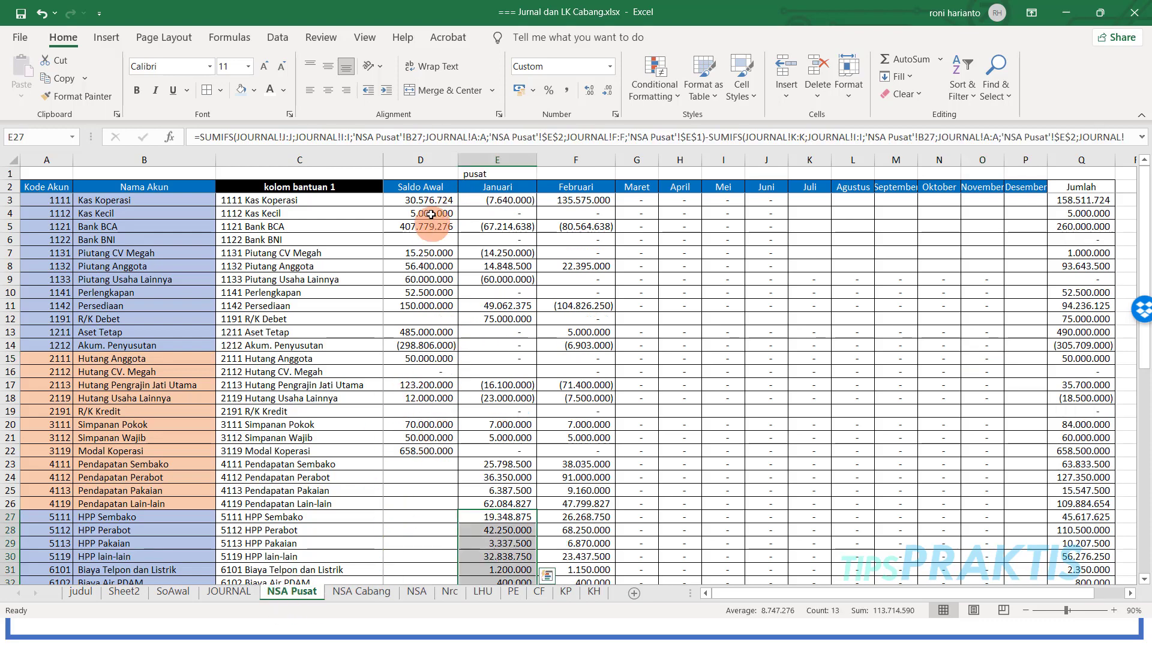
drag(423, 201, 418, 458)
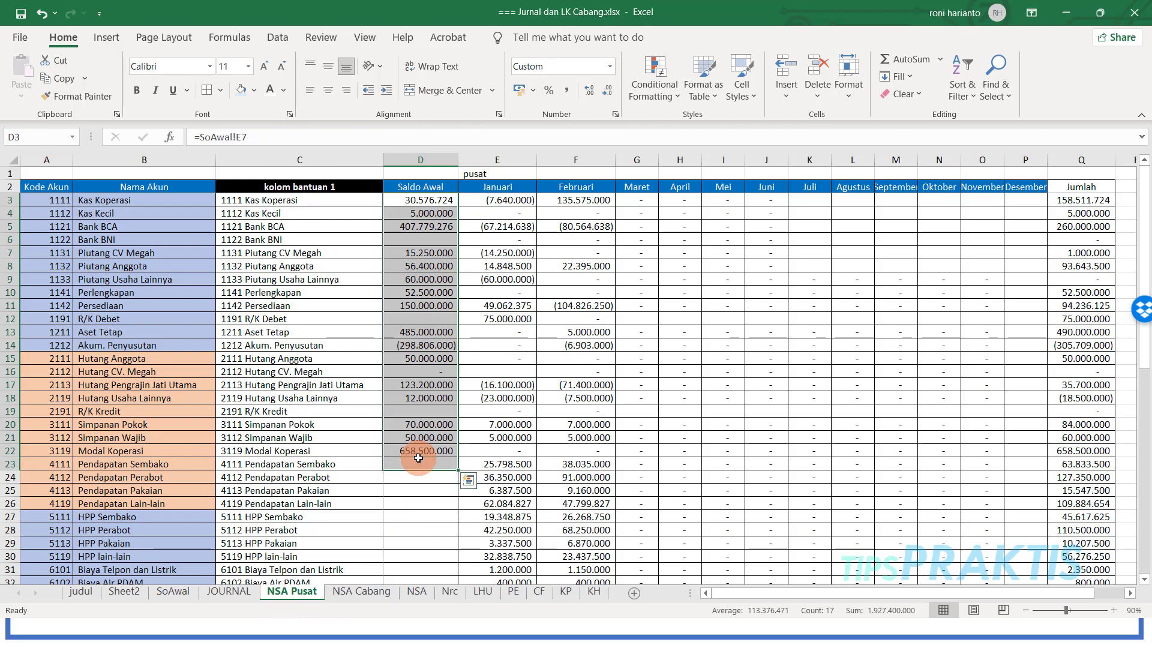
key(Delete)
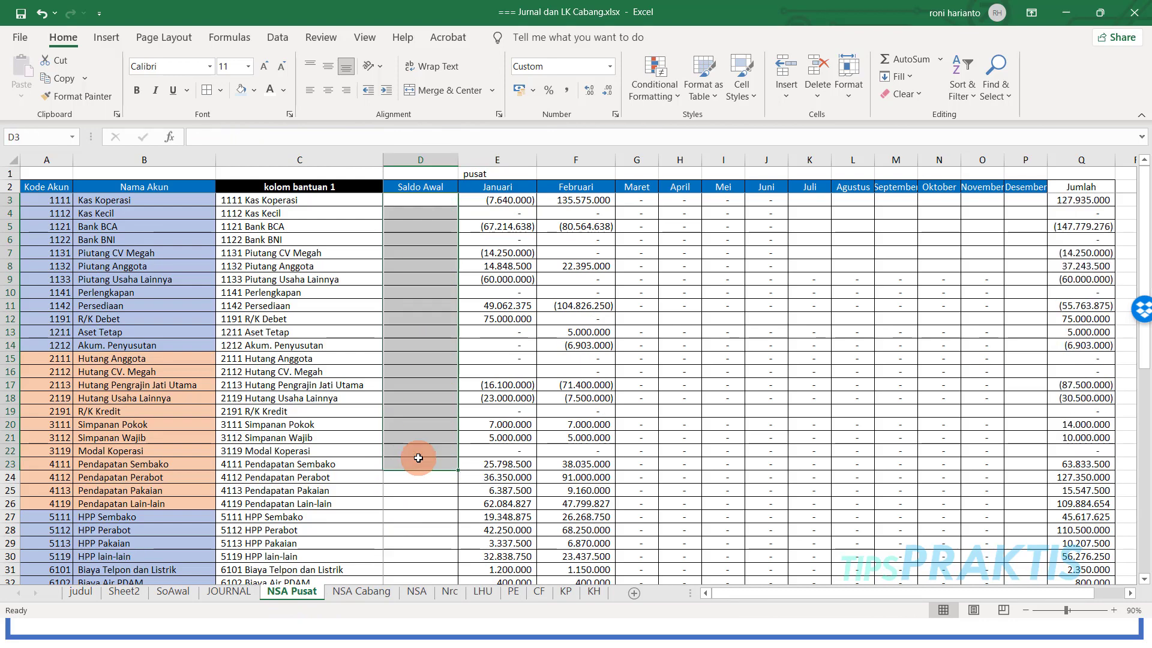
Step: Clear the Saldo Awal entries in D3:D22 on the NSA Cabang sheet
click(357, 592)
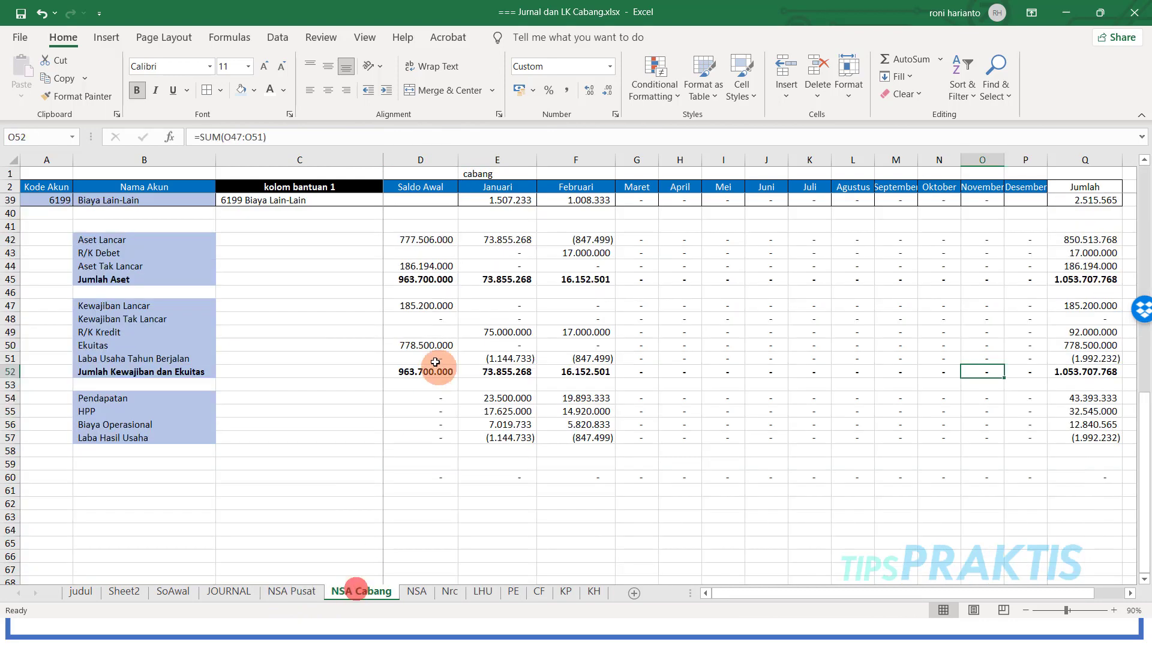
scroll(427, 254, up, 11)
scroll(430, 257, up, 1)
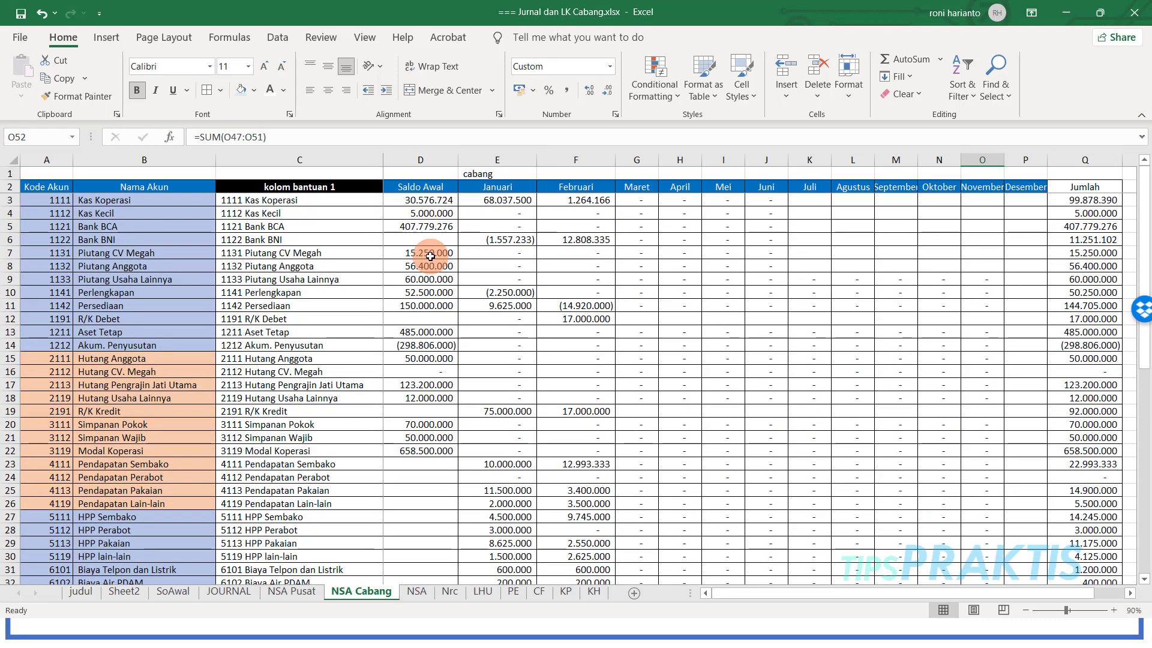
drag(420, 200, 415, 452)
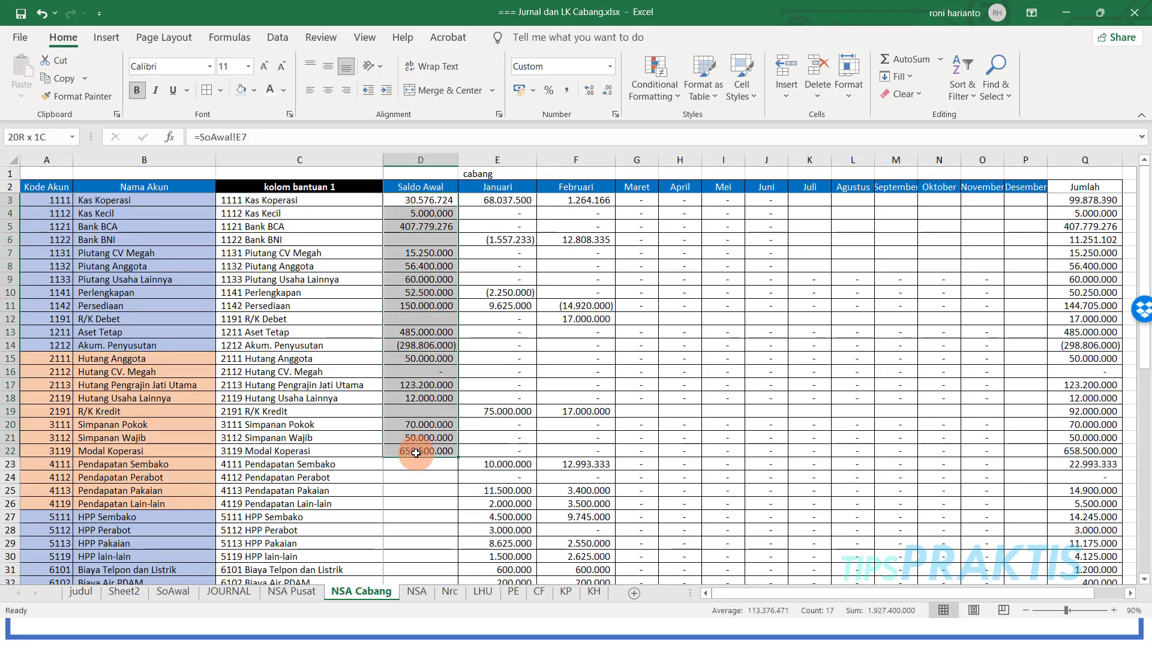
key(Delete)
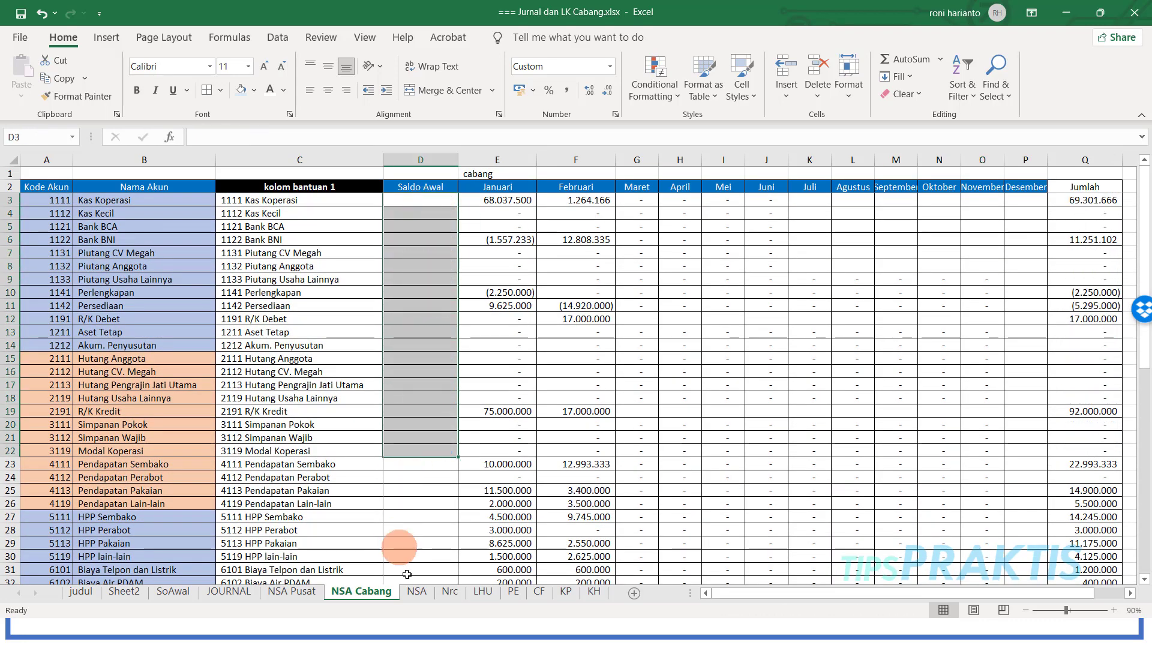
Step: Enter the formula ='NSA Pusat'!E3+'NSA Cabang'!E3 in the Januari cell E3 of the NSA sheet
click(420, 592)
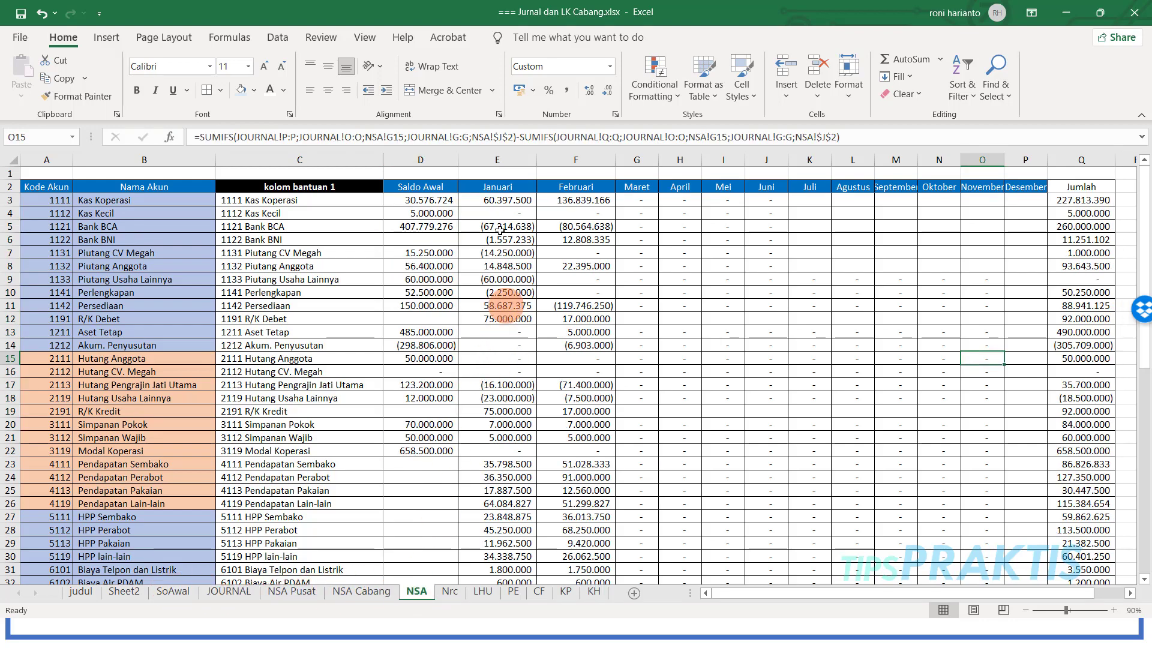
click(497, 200)
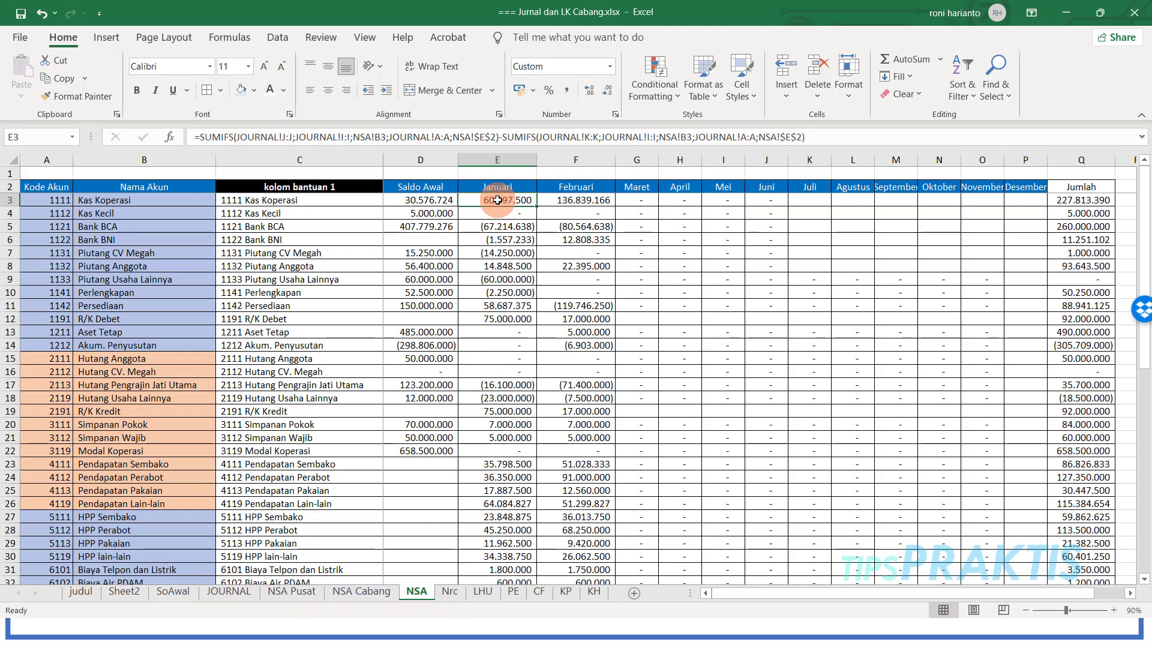
text(=)
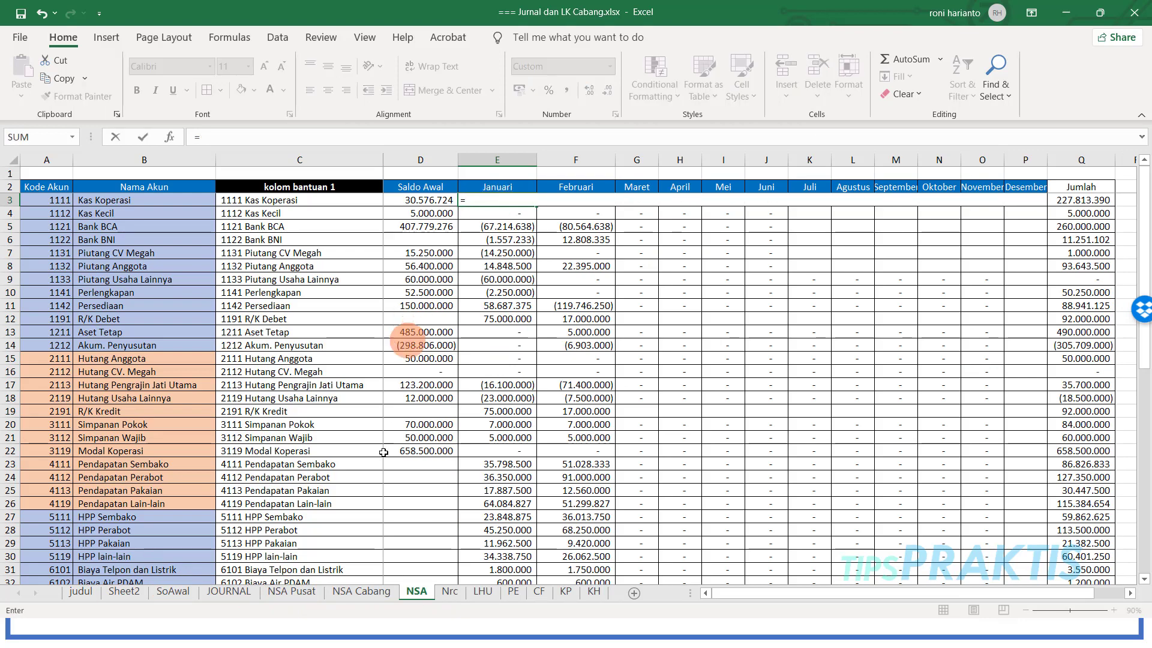
click(294, 592)
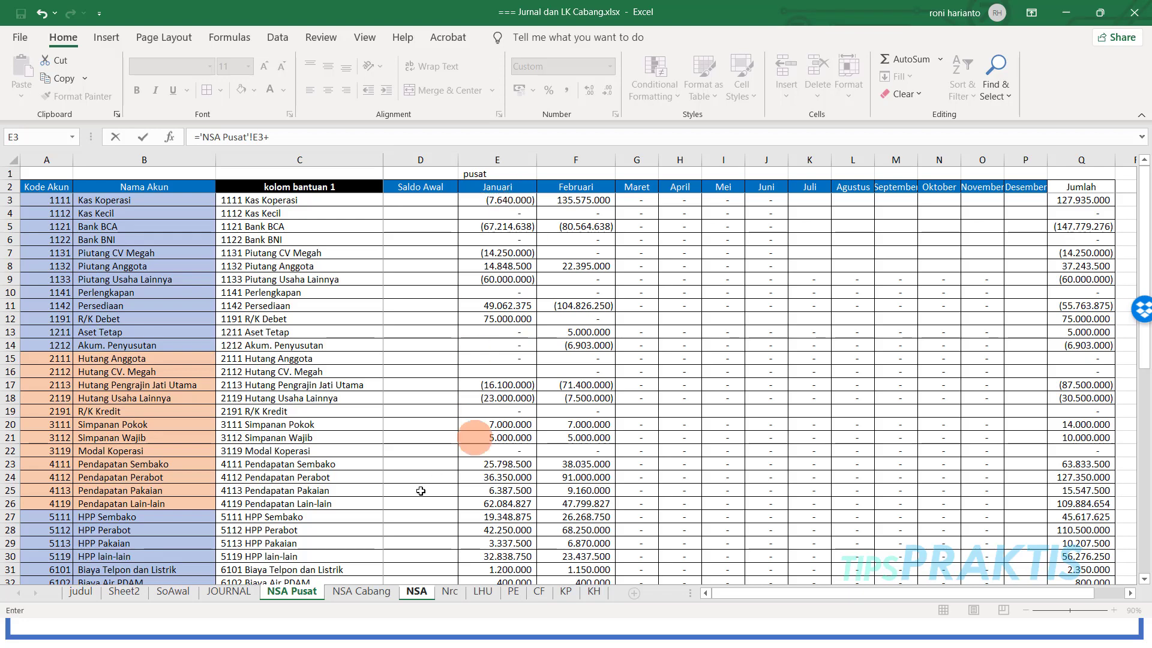
click(380, 582)
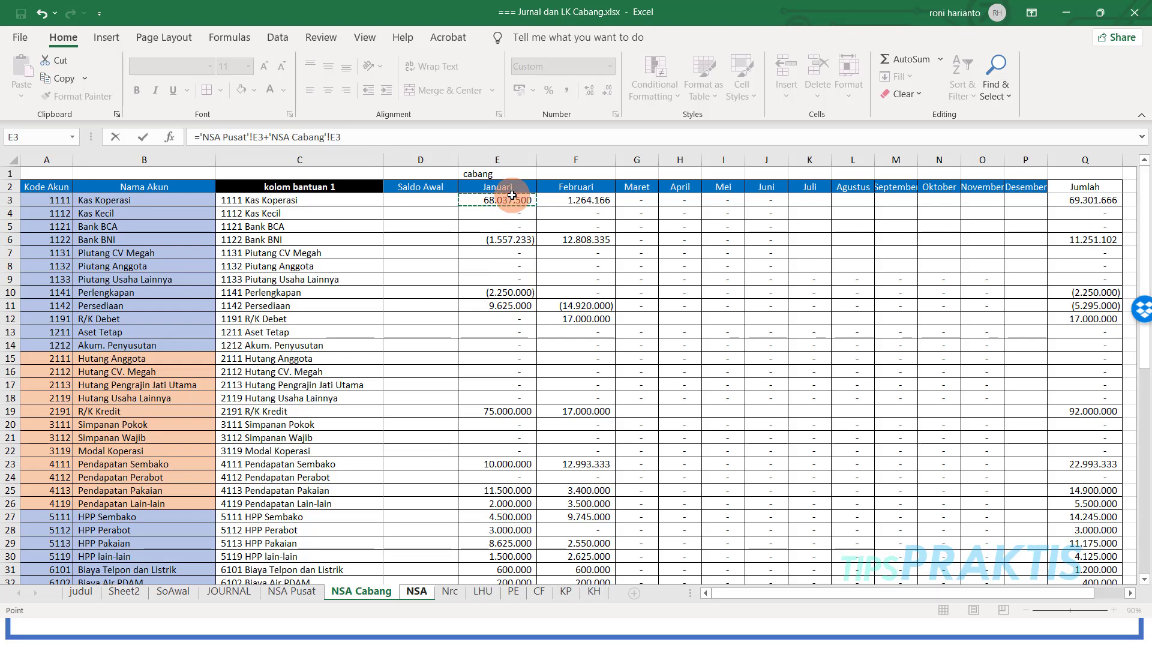
key(Return)
Step: Fill the E3 formula across to Desember in column P and down through row 39 on the NSA sheet
click(513, 201)
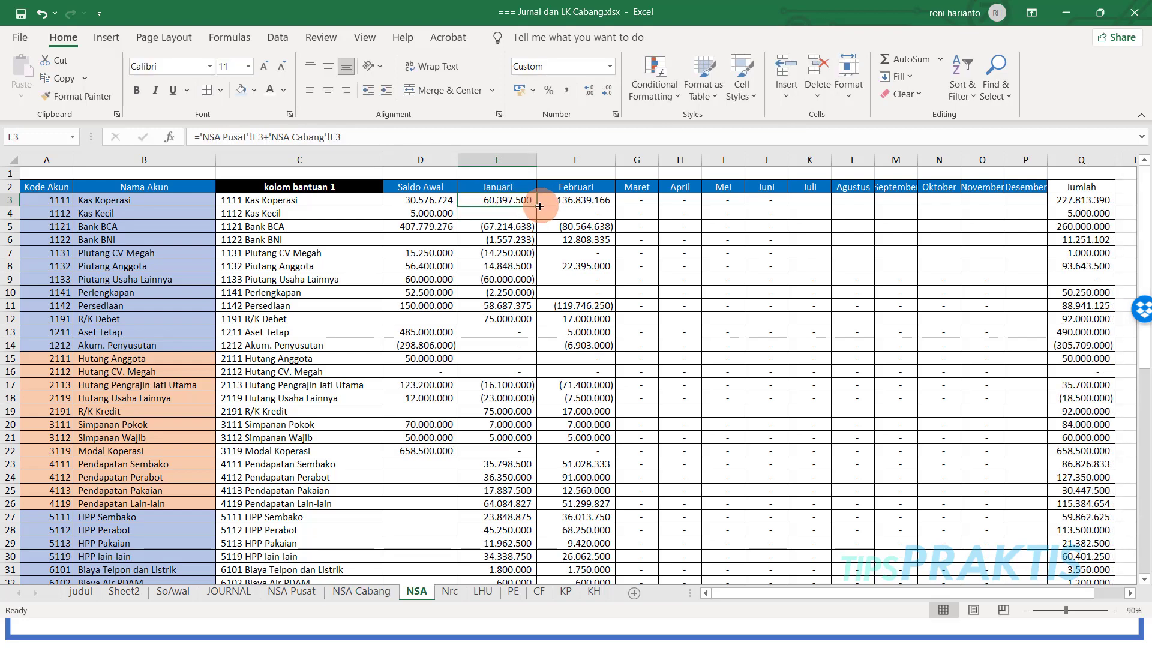
drag(540, 206, 1024, 213)
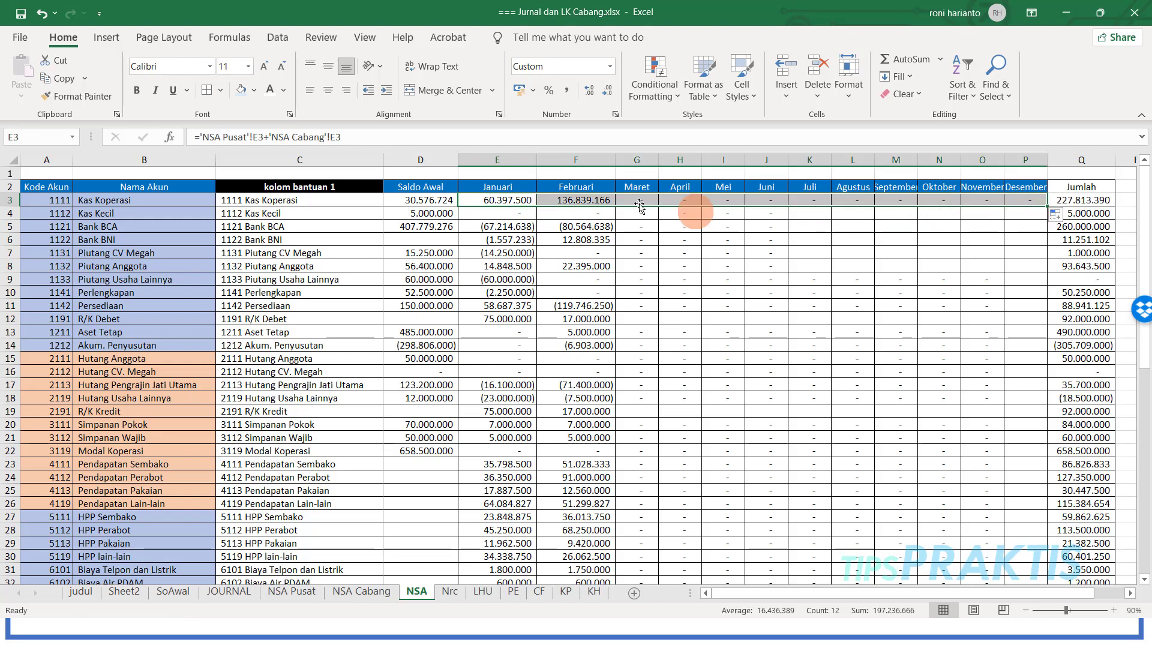
click(493, 200)
mouse_move(513, 199)
mouse_down()
mouse_move(1049, 199)
mouse_move(1020, 199)
mouse_move(982, 610)
mouse_move(972, 567)
mouse_up()
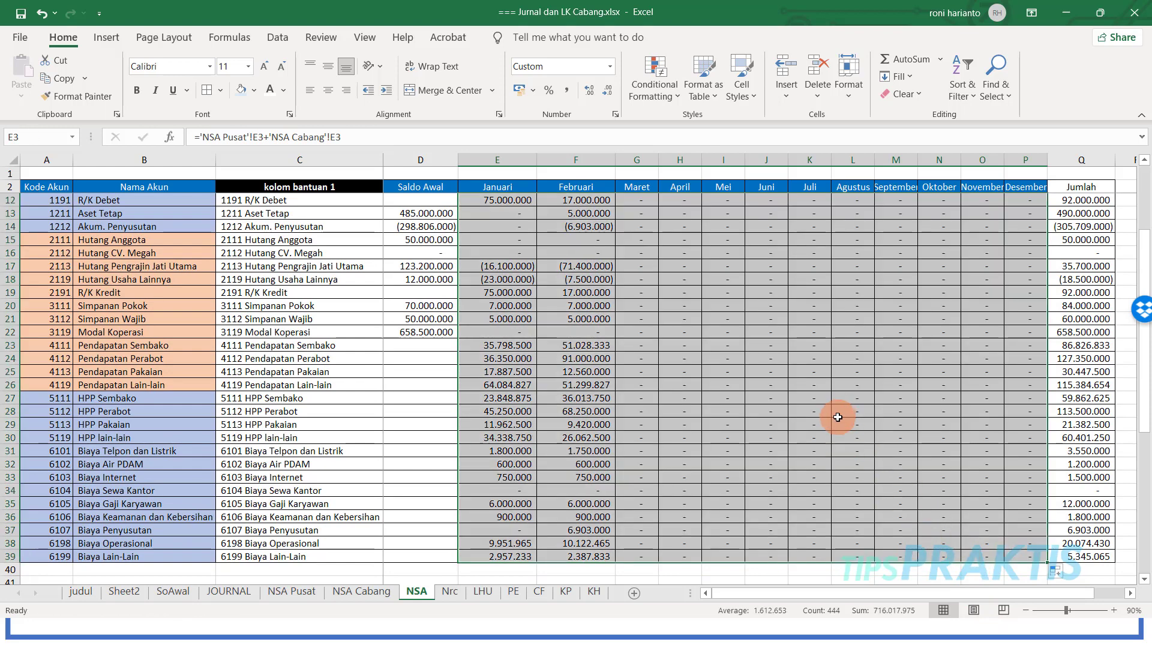
scroll(838, 417, down, 6)
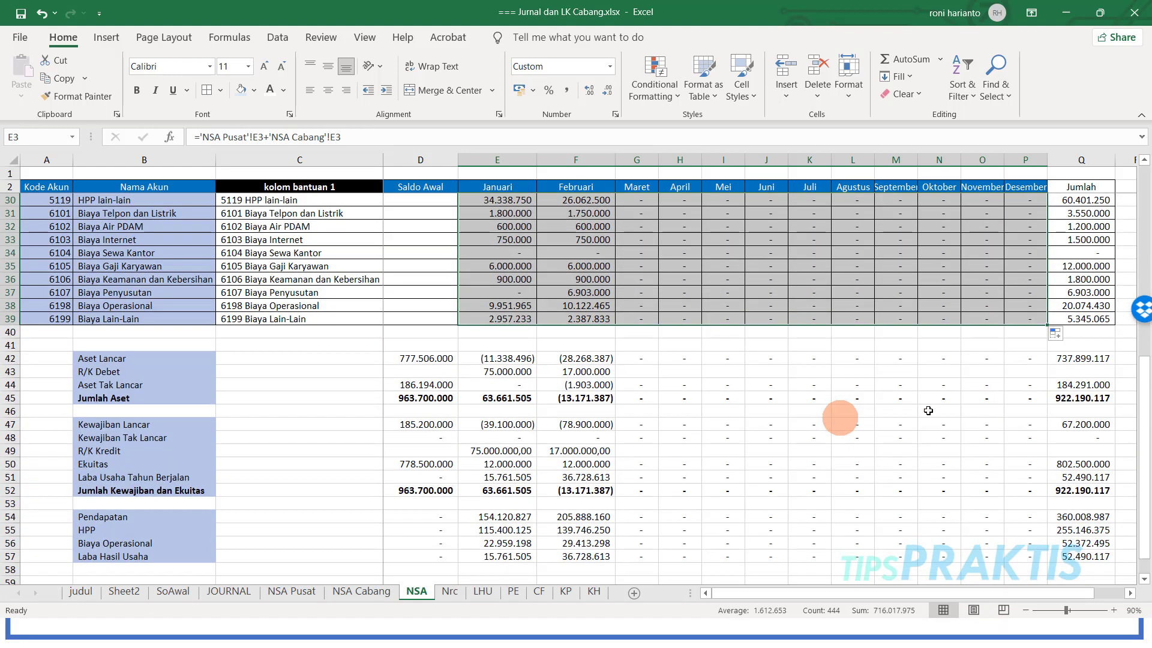
Step: On the Nrc sheet, format R/K Debet in E19 and R/K Kredit in J16 with thousands separators and no decimals
click(455, 592)
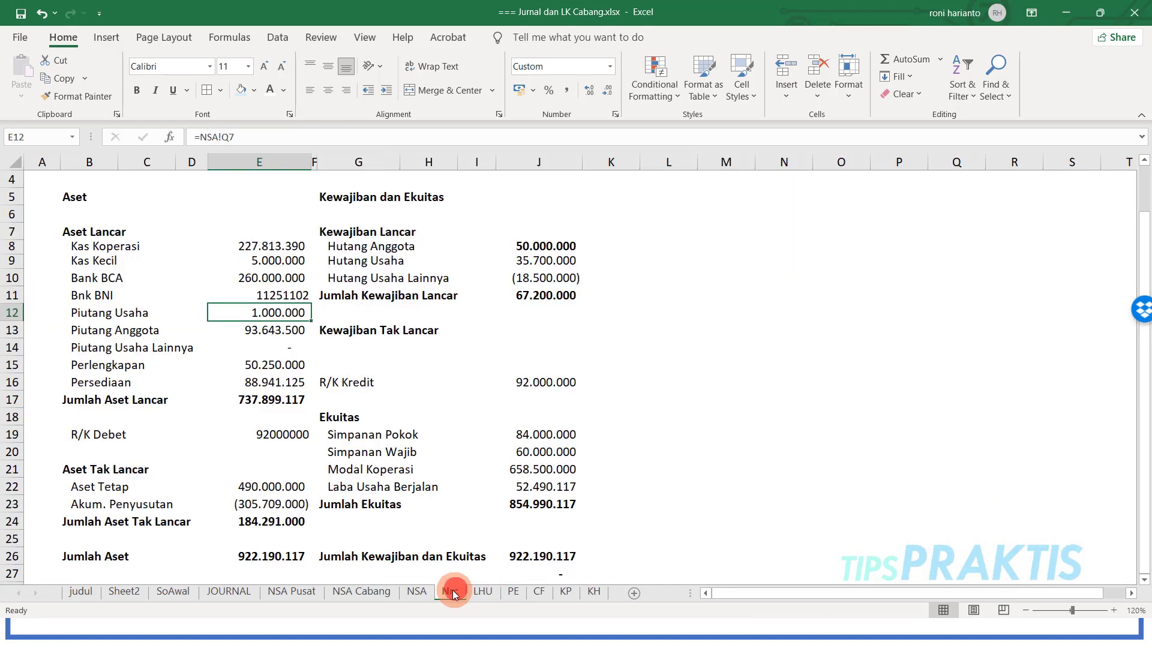
click(503, 558)
click(287, 557)
click(277, 435)
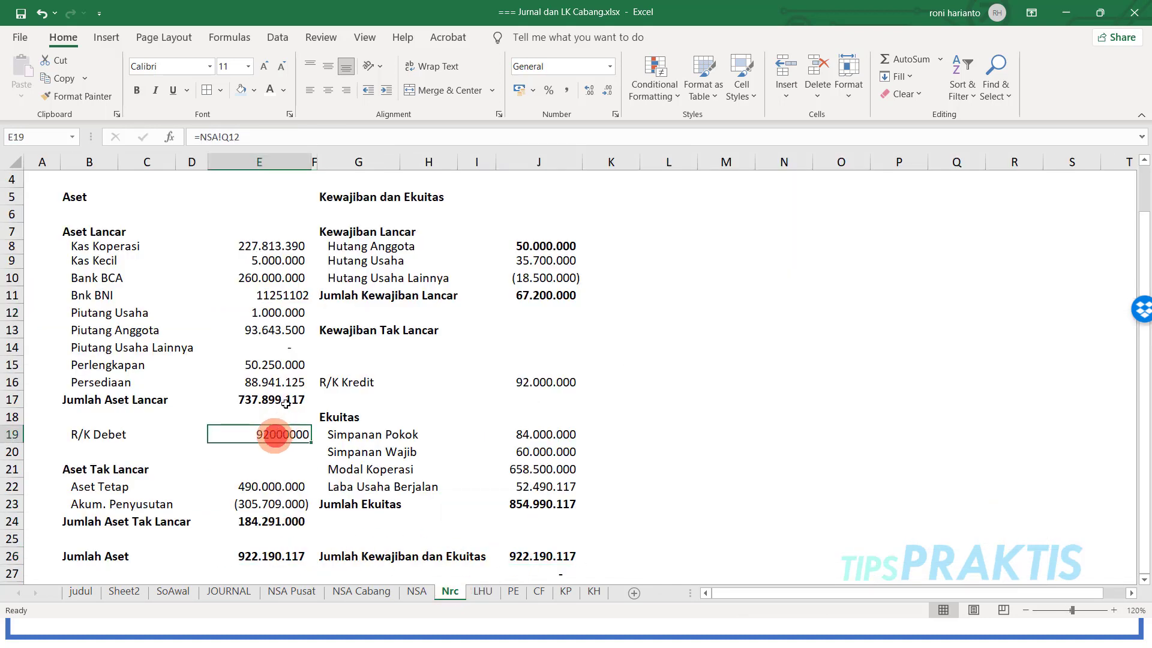
click(571, 92)
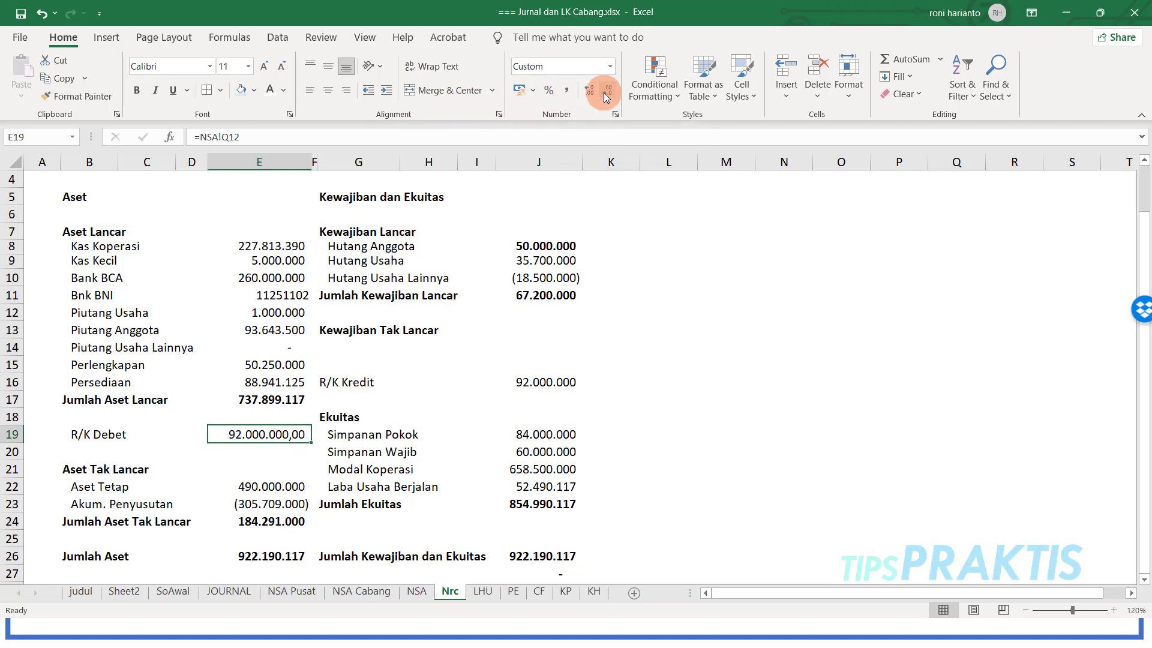
click(606, 95)
click(606, 94)
click(549, 383)
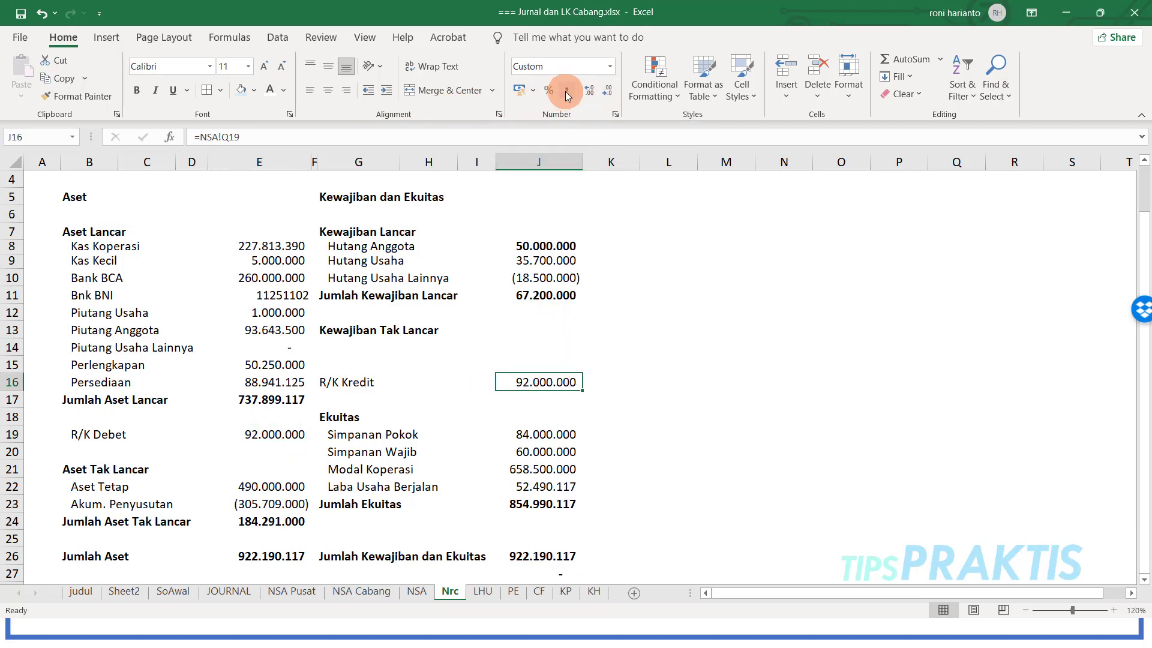
click(566, 94)
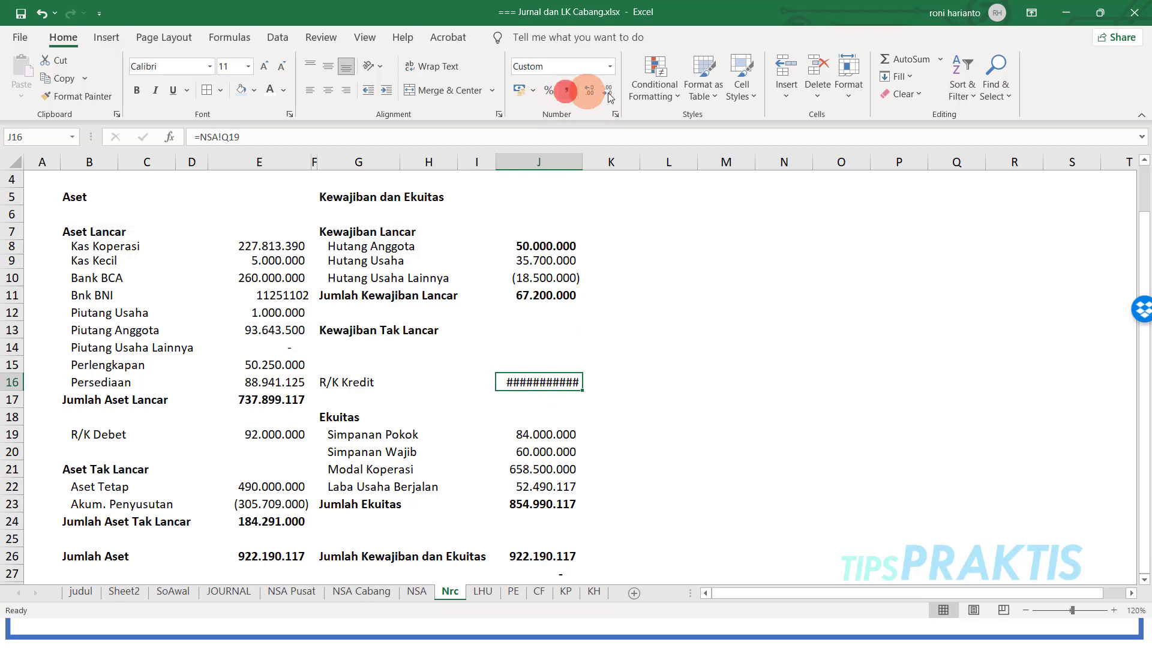
click(657, 330)
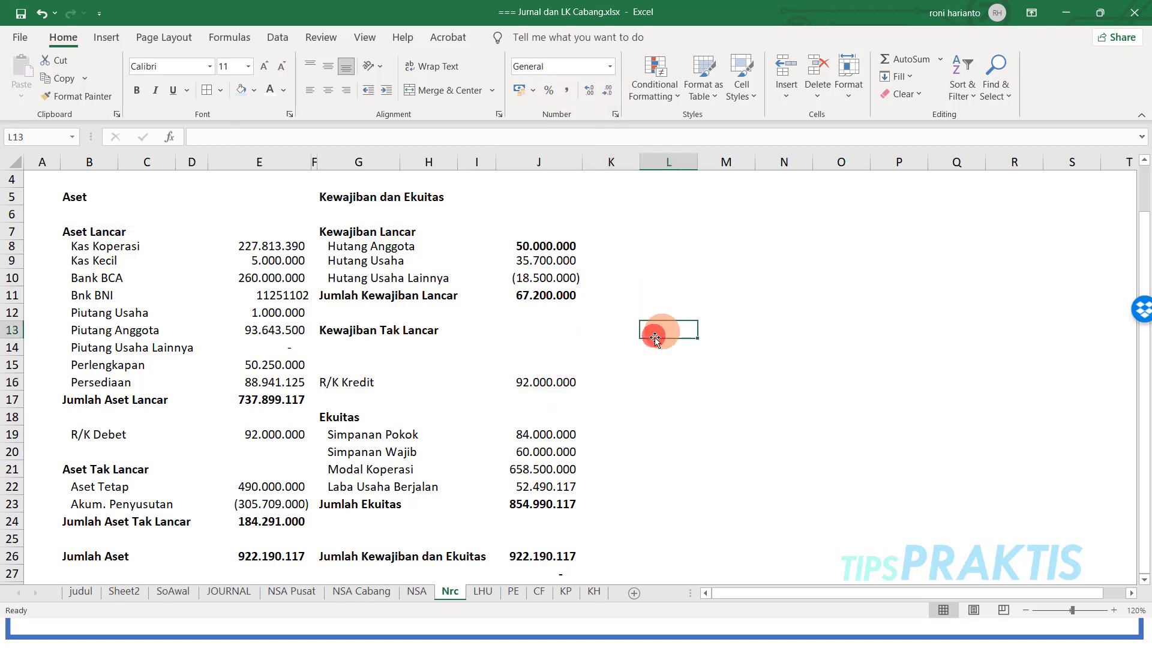
Step: Compare Laba Usaha Berjalan and Jumlah Ekuitas on Nrc with Lba Hasil Usaha on LHU and Ekuitas Akhir on PE
click(511, 505)
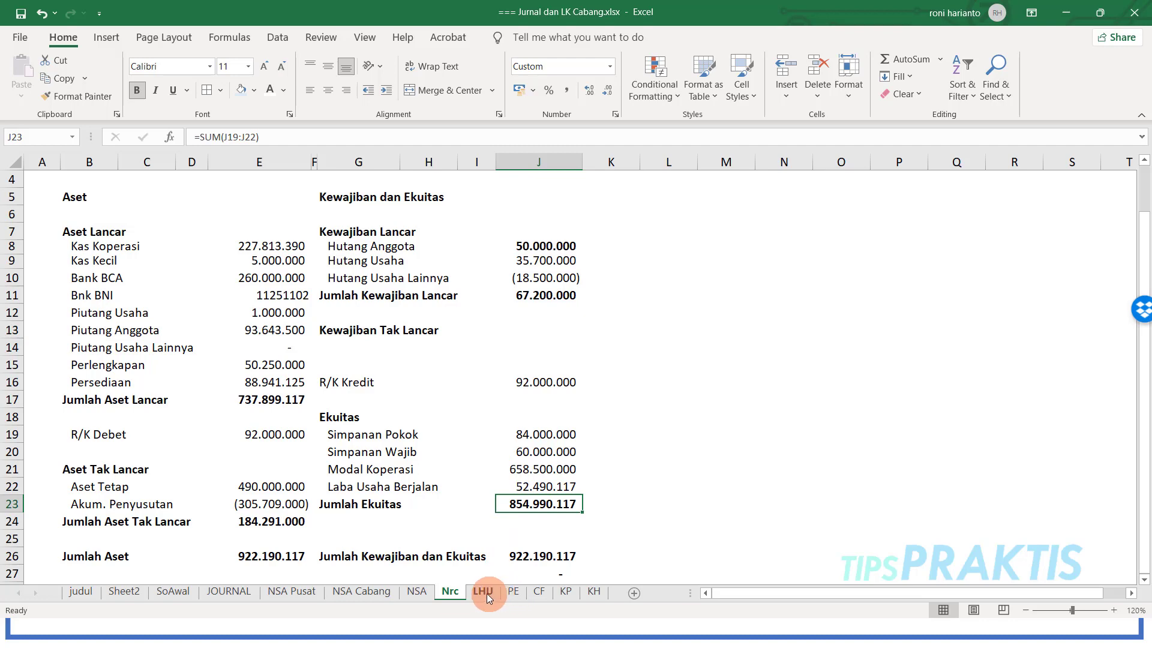
click(508, 486)
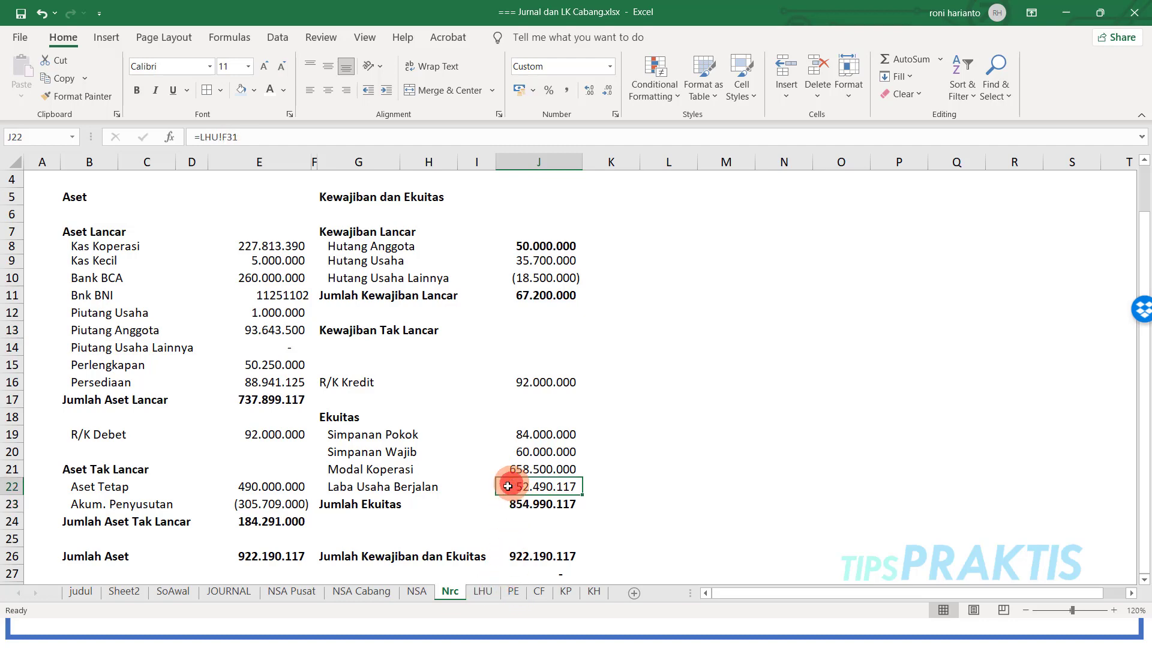
click(481, 591)
scroll(457, 484, down, 6)
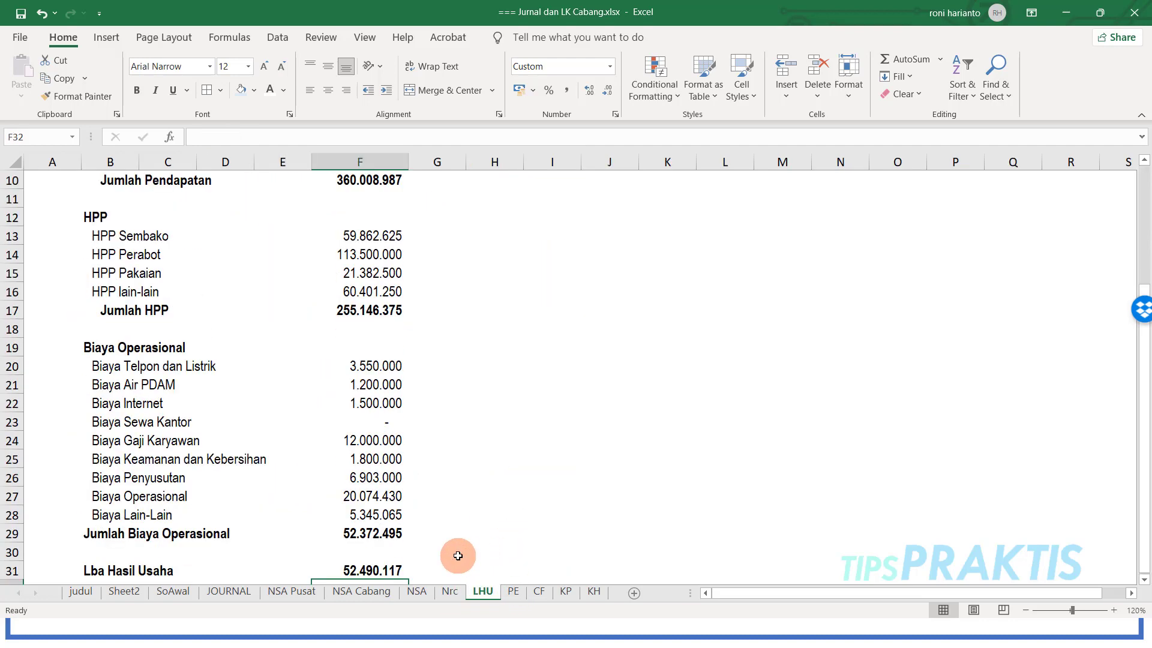
click(381, 410)
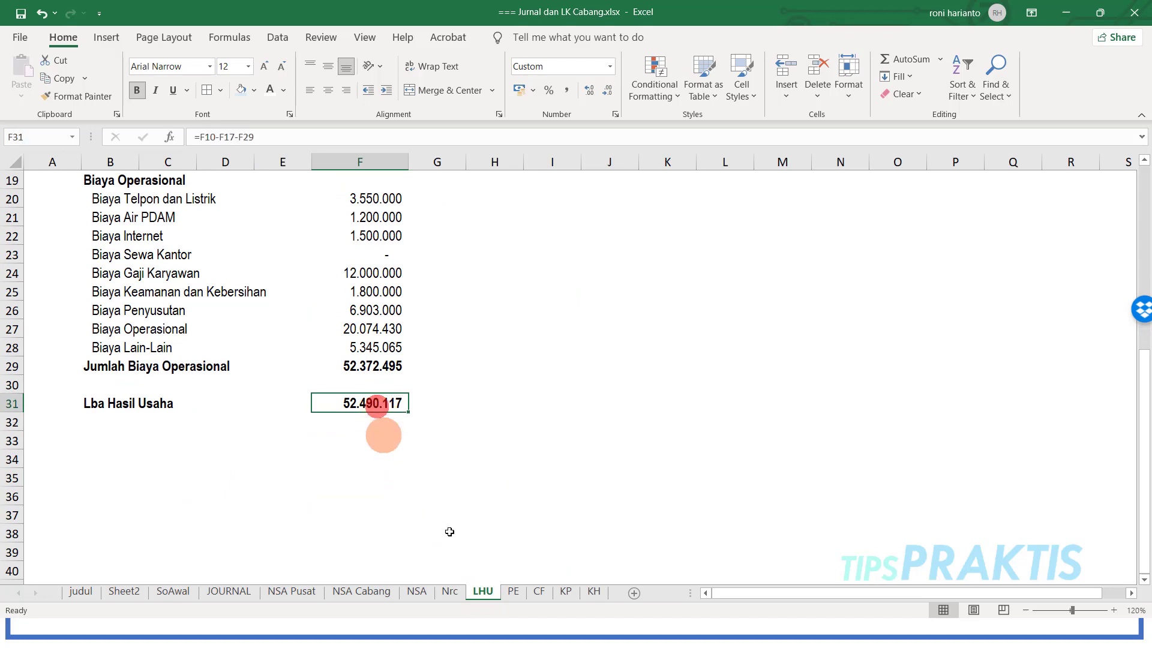
click(509, 593)
click(278, 474)
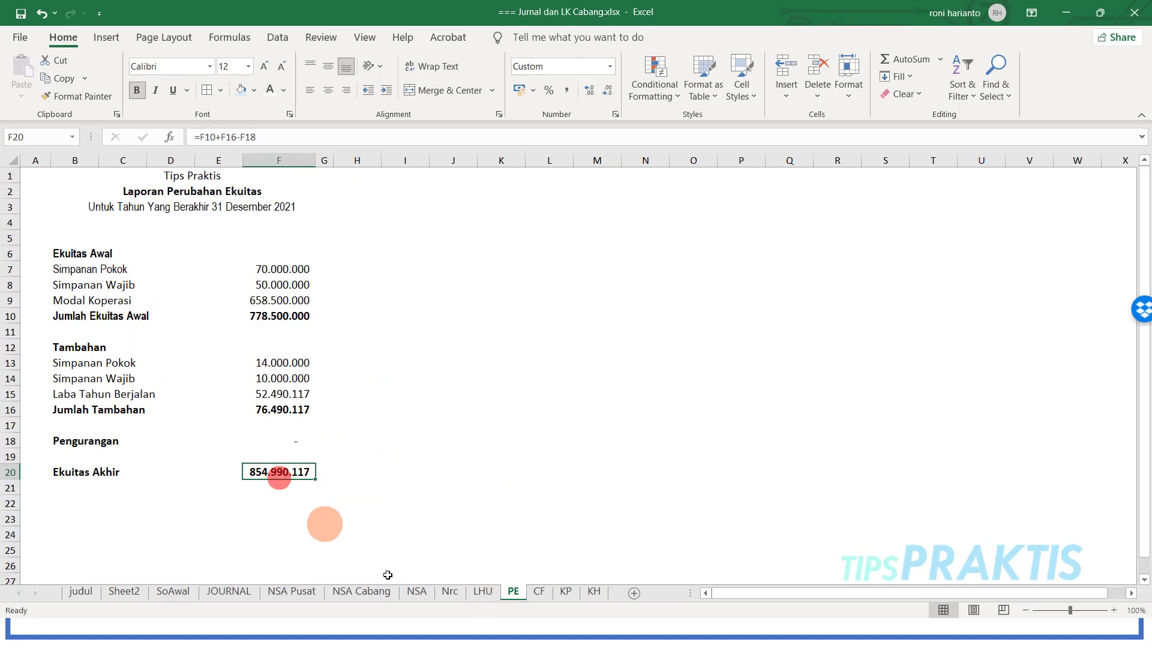
click(451, 593)
click(524, 505)
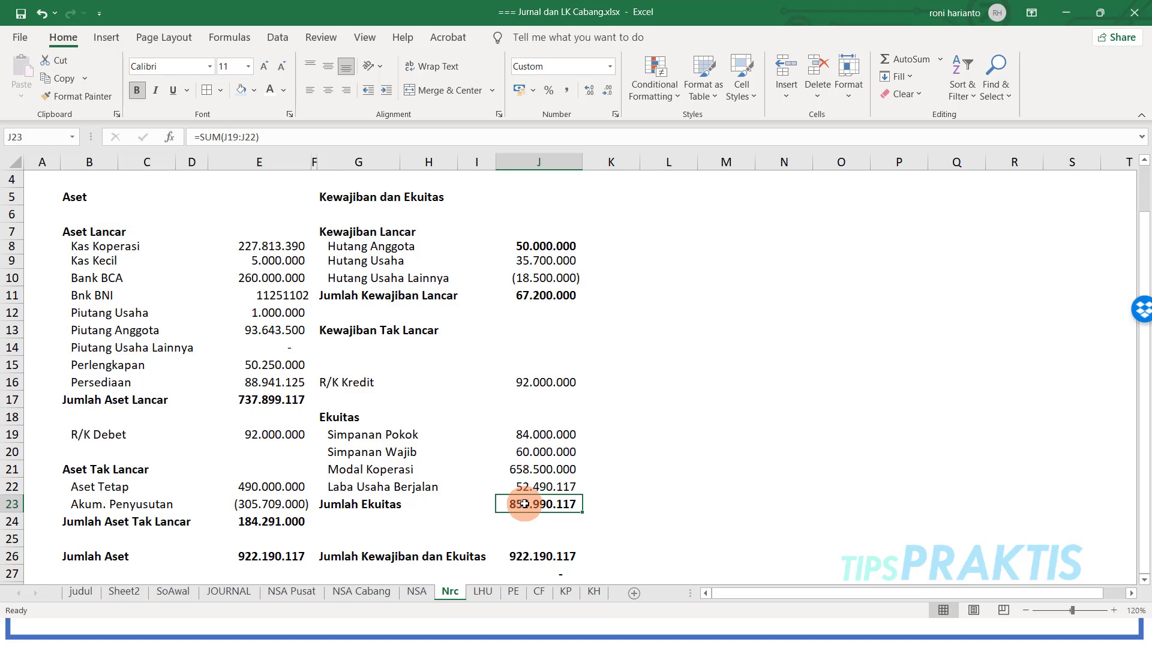
scroll(524, 503, up, 1)
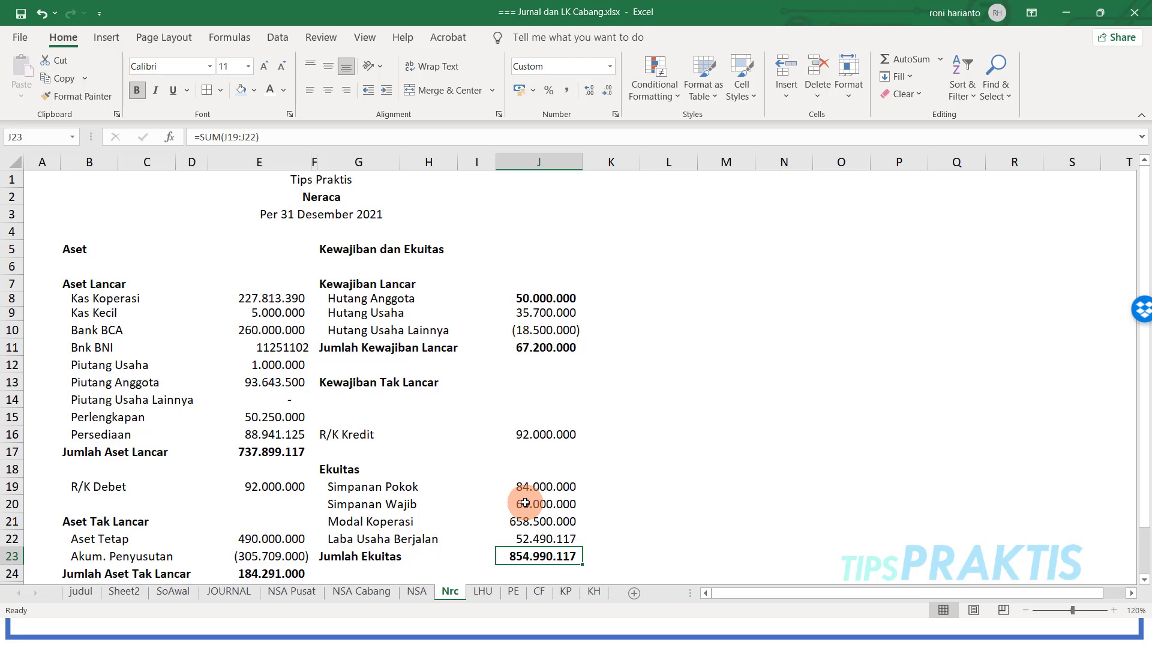
Step: Examine the cash flow totals on the CF sheet and the Arkas marks in column L of the JOURNAL sheet
click(540, 591)
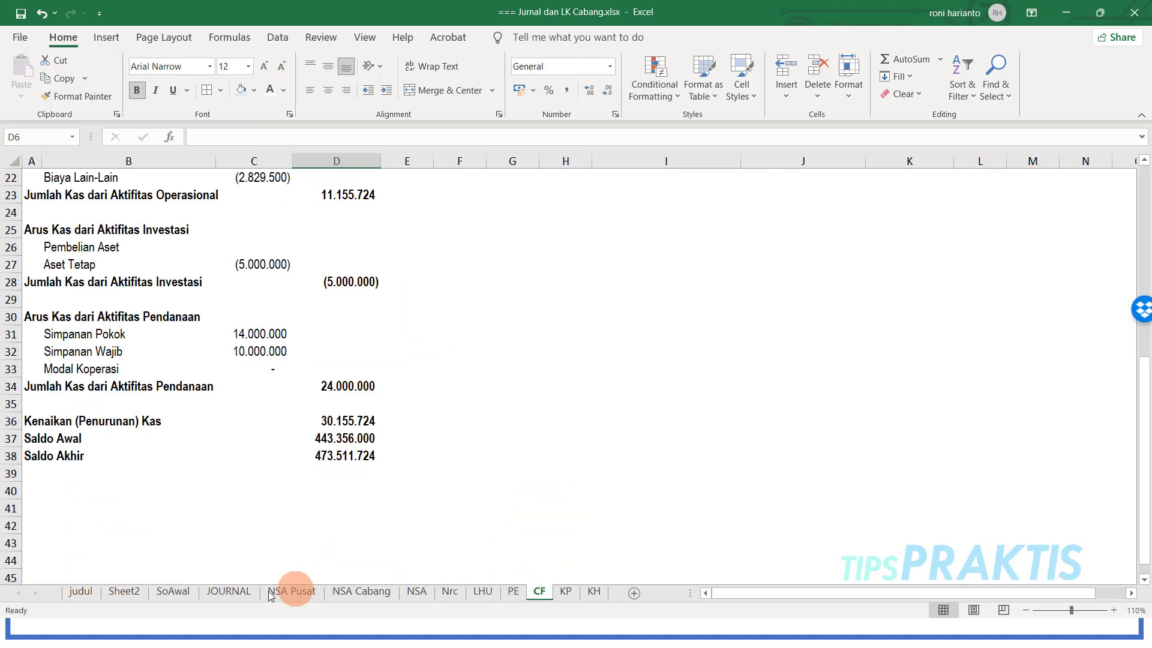
click(231, 593)
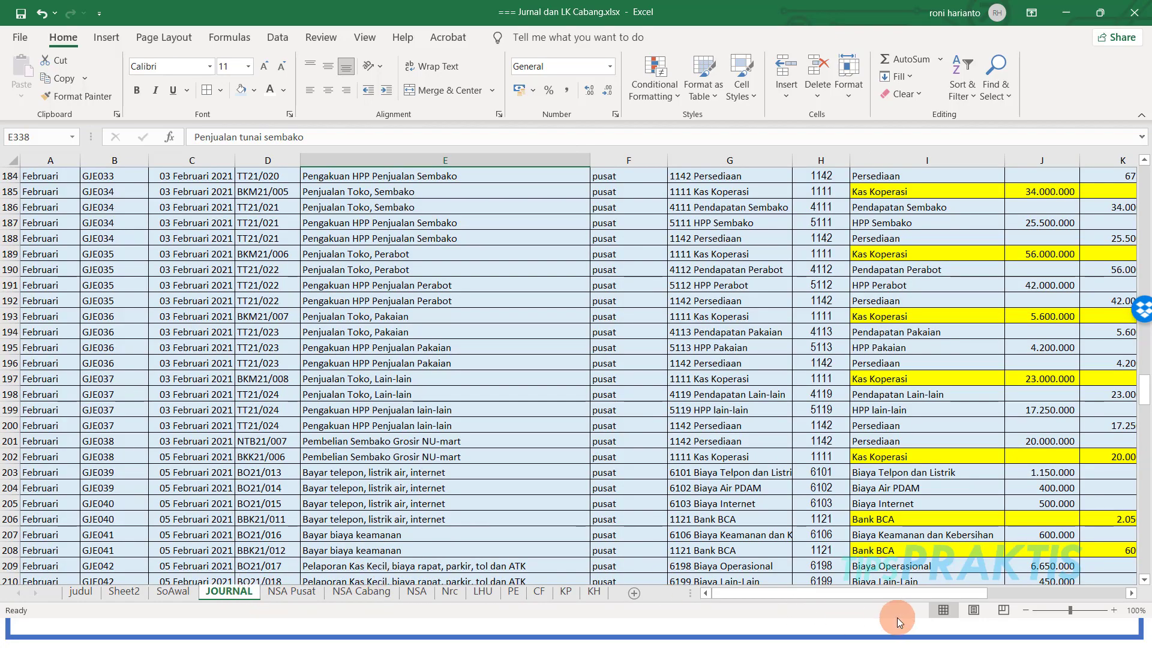
drag(843, 599, 954, 598)
click(903, 486)
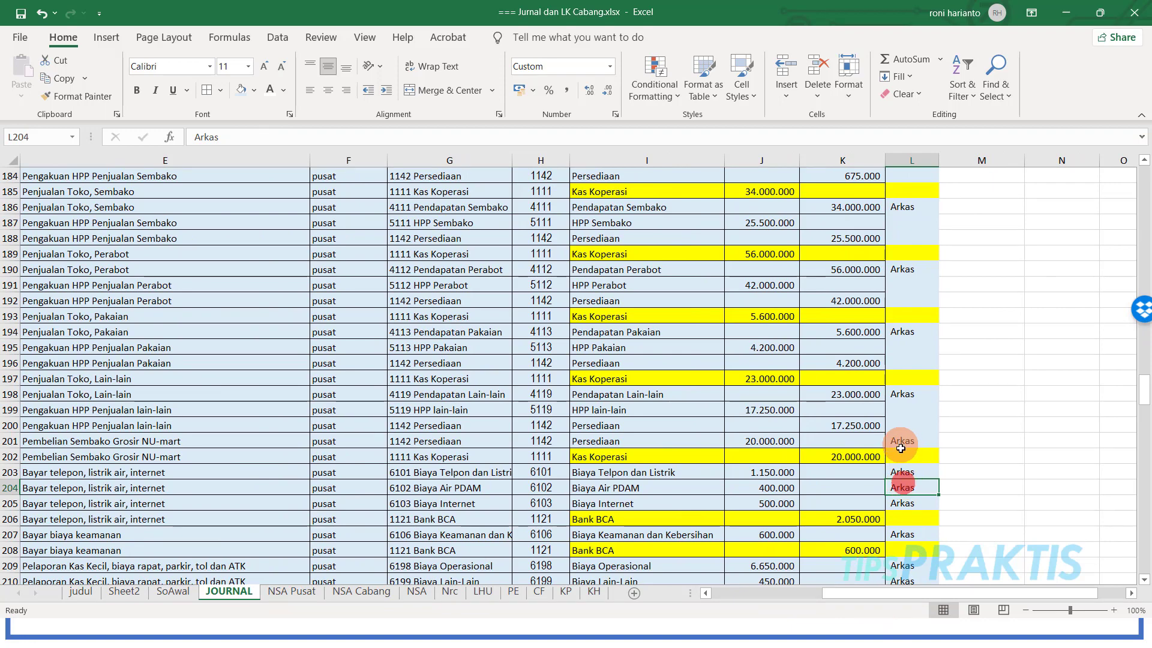
scroll(911, 505, up, 18)
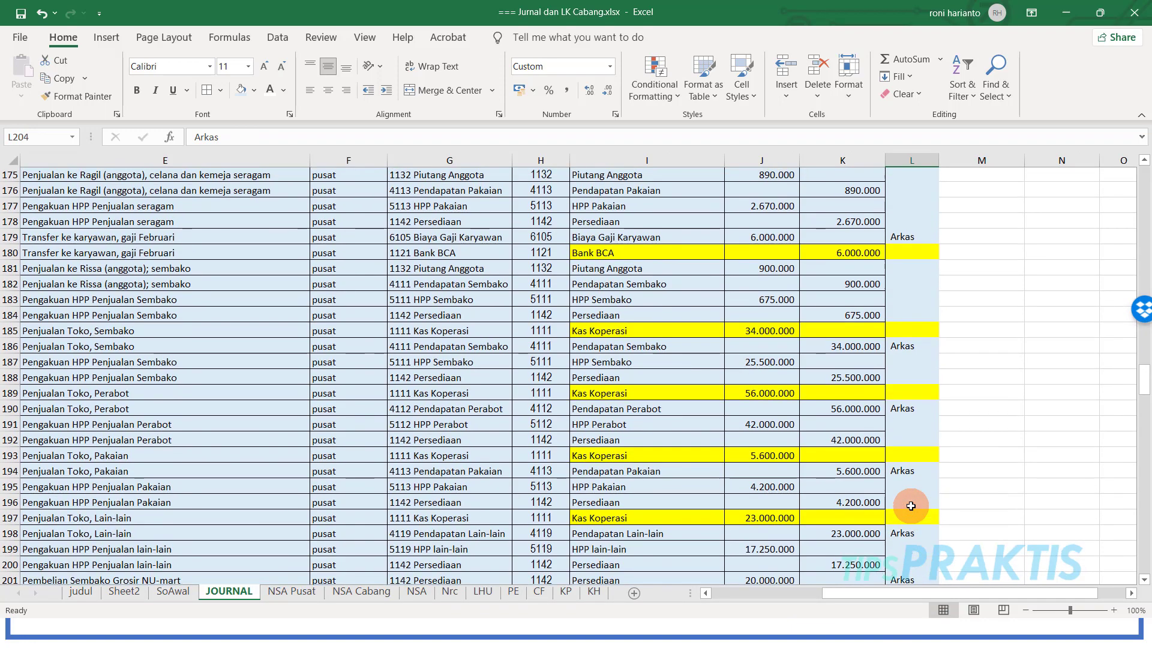
scroll(911, 506, up, 15)
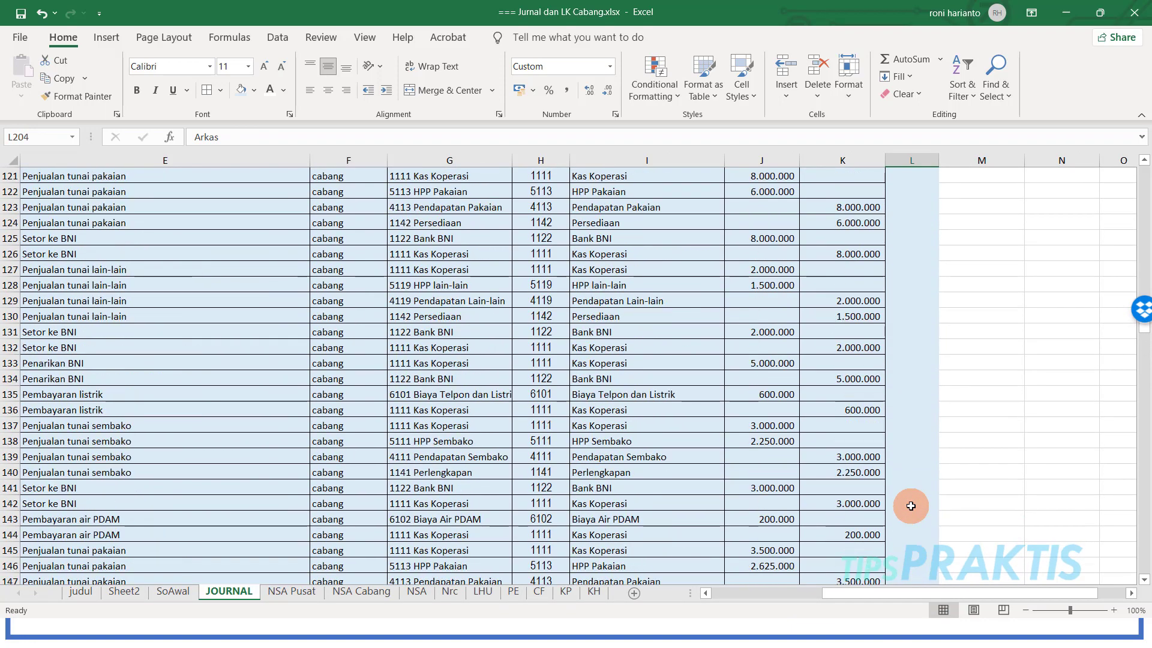
scroll(910, 505, up, 9)
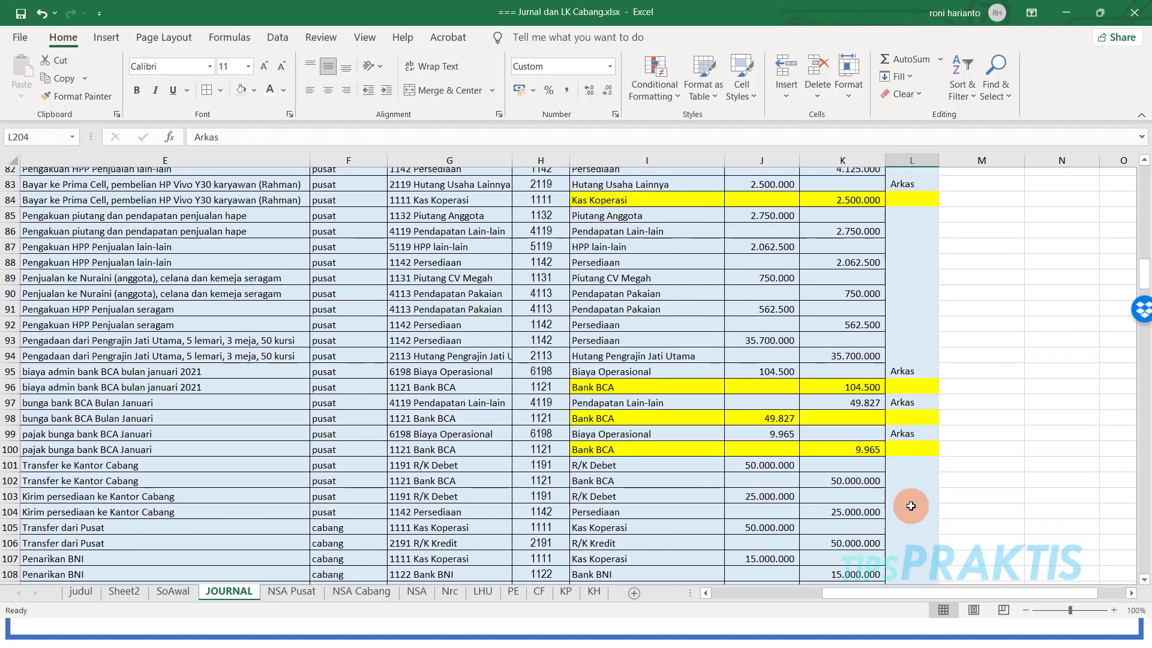
scroll(910, 506, up, 6)
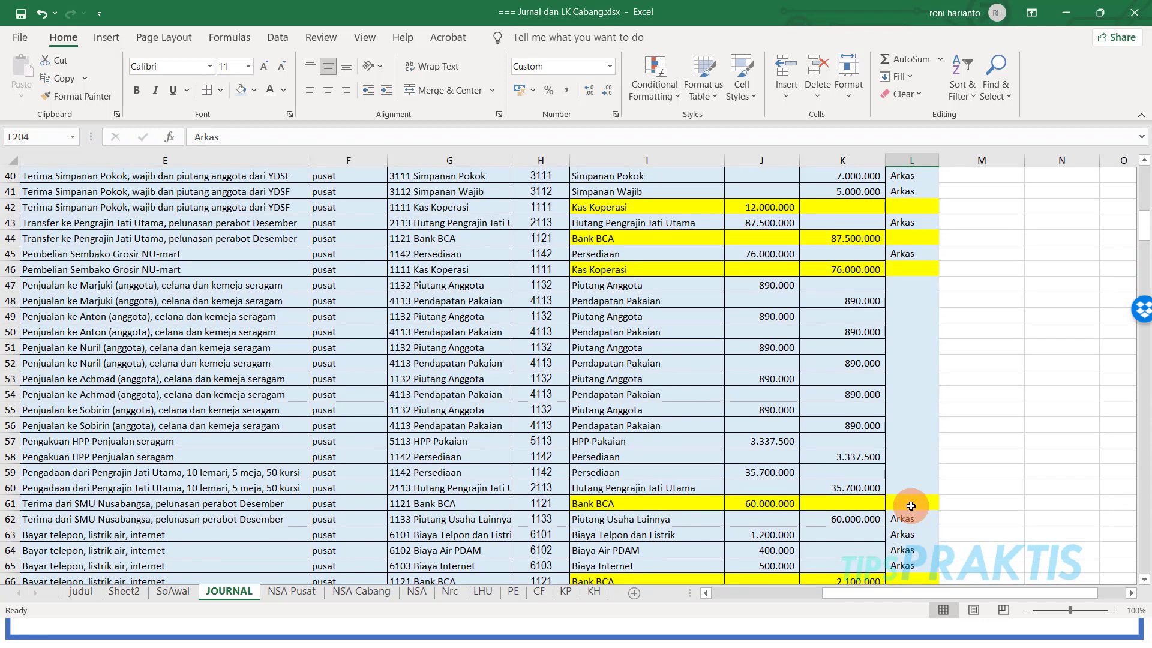
scroll(360, 459, down, 7)
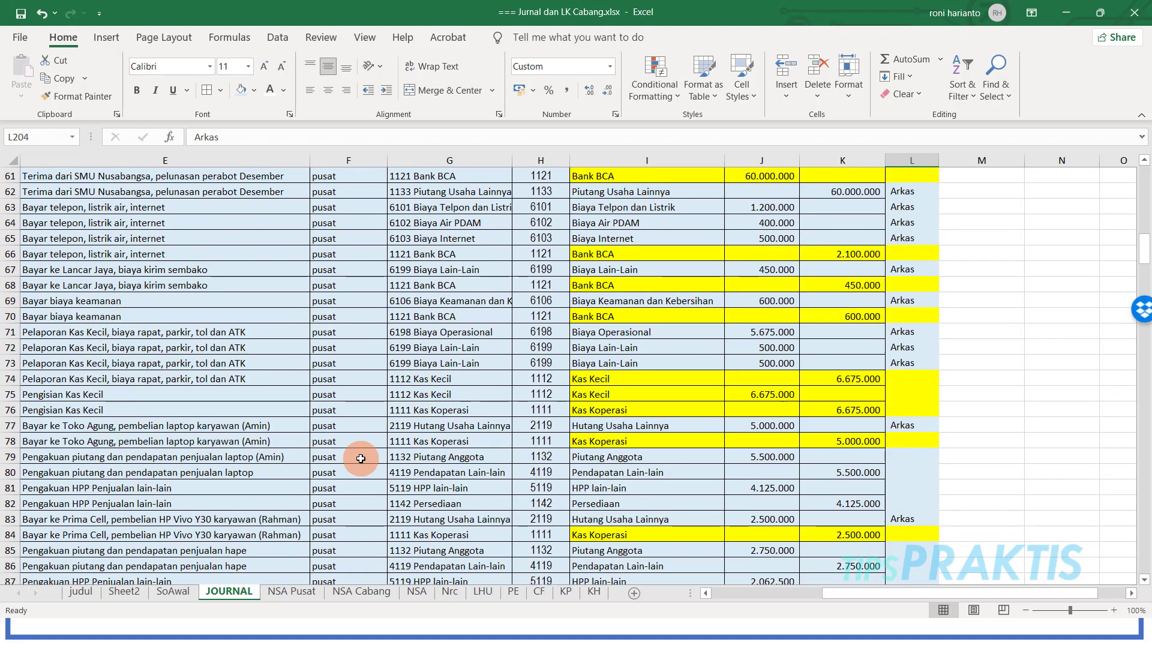
scroll(360, 459, down, 13)
scroll(607, 427, up, 2)
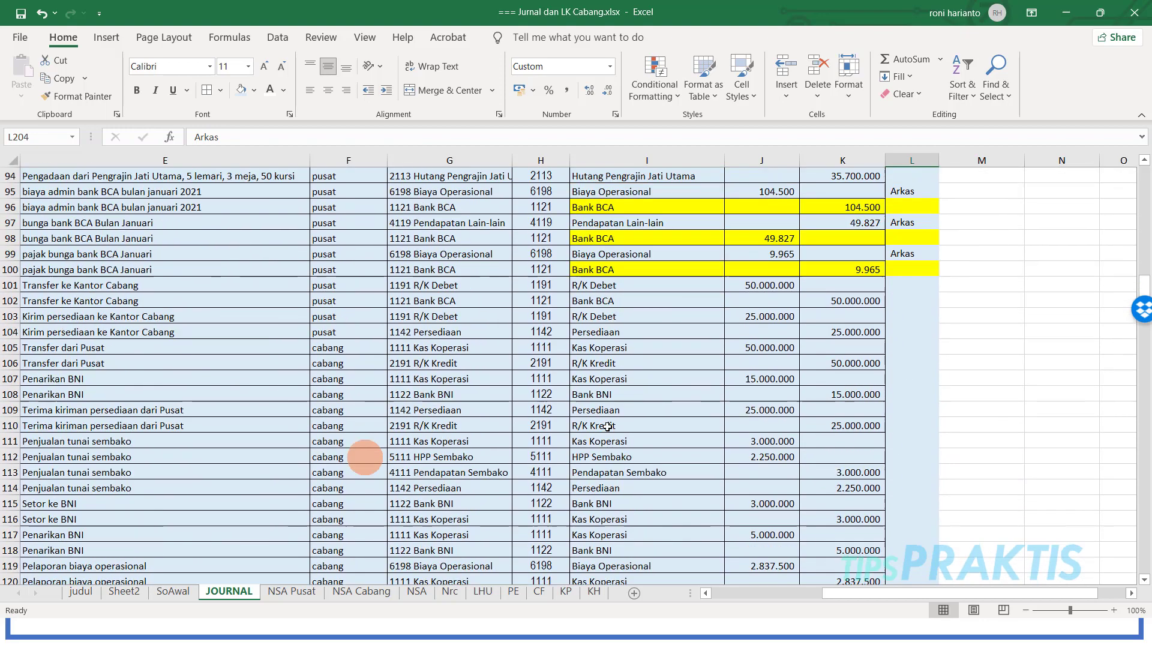
scroll(608, 426, up, 2)
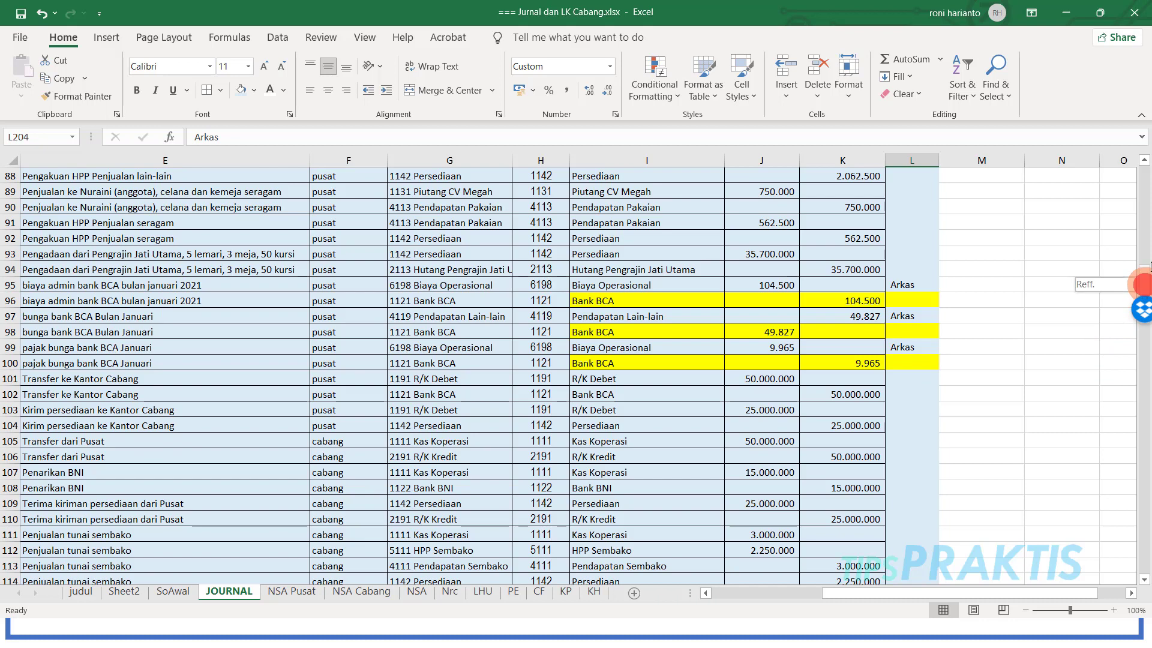
Step: Filter the Akun column on the JOURNAL sheet to Bank BCA, Kas Kecil and Kas Koperasi only
drag(1148, 267, 1144, 182)
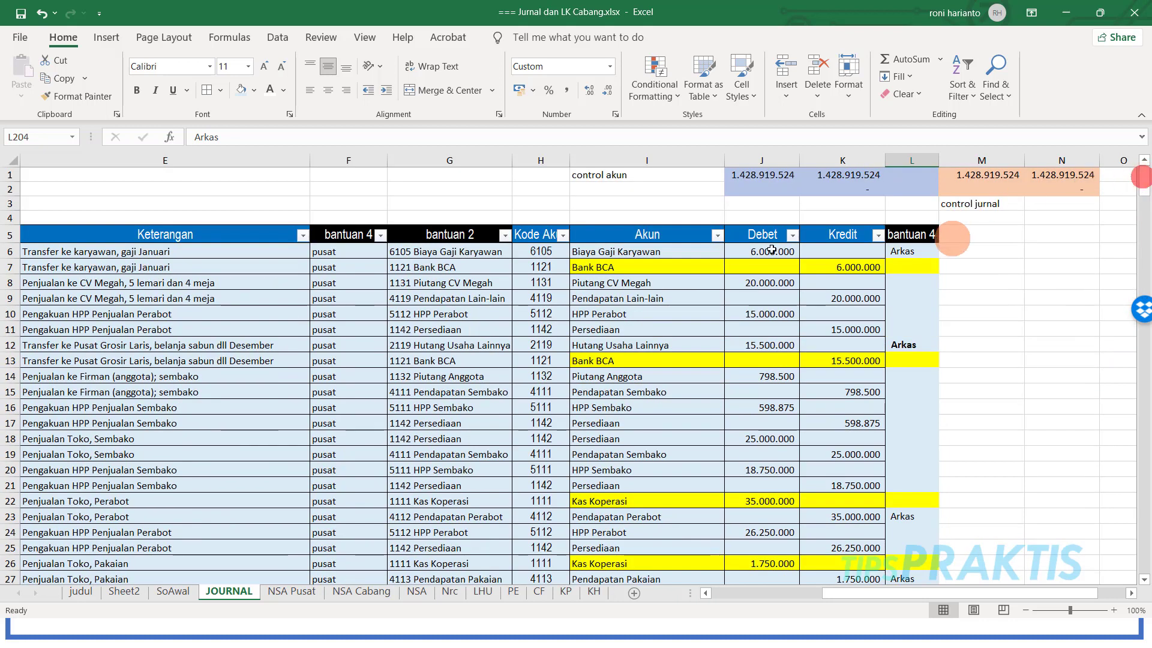
click(717, 235)
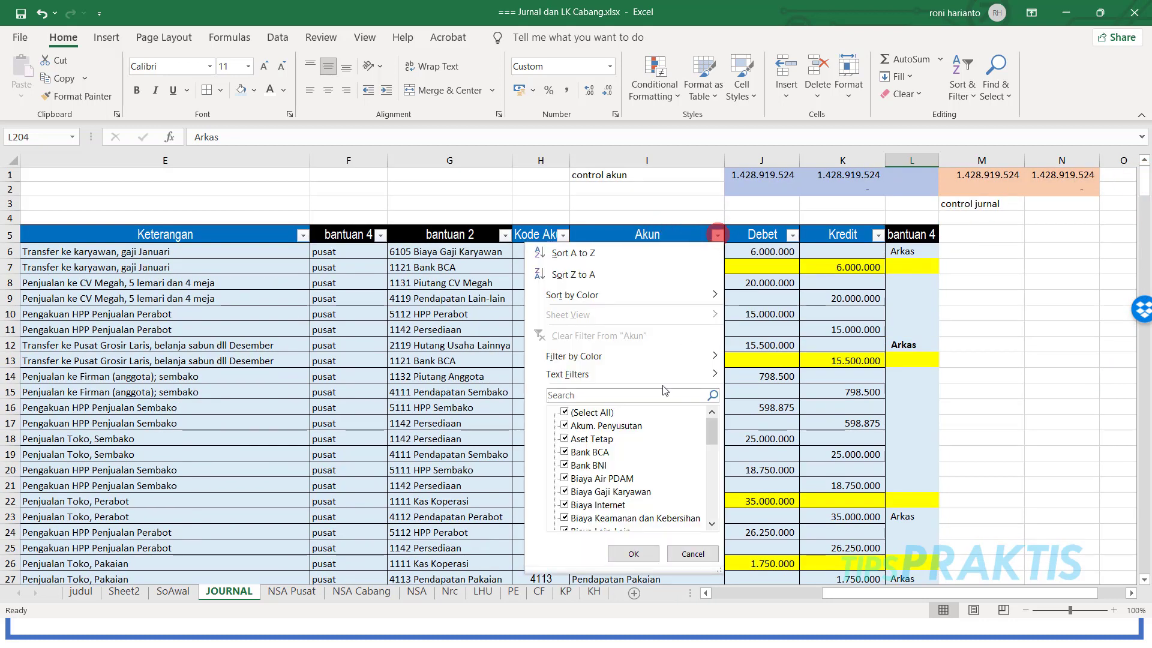
click(580, 454)
scroll(585, 474, down, 2)
scroll(586, 479, down, 3)
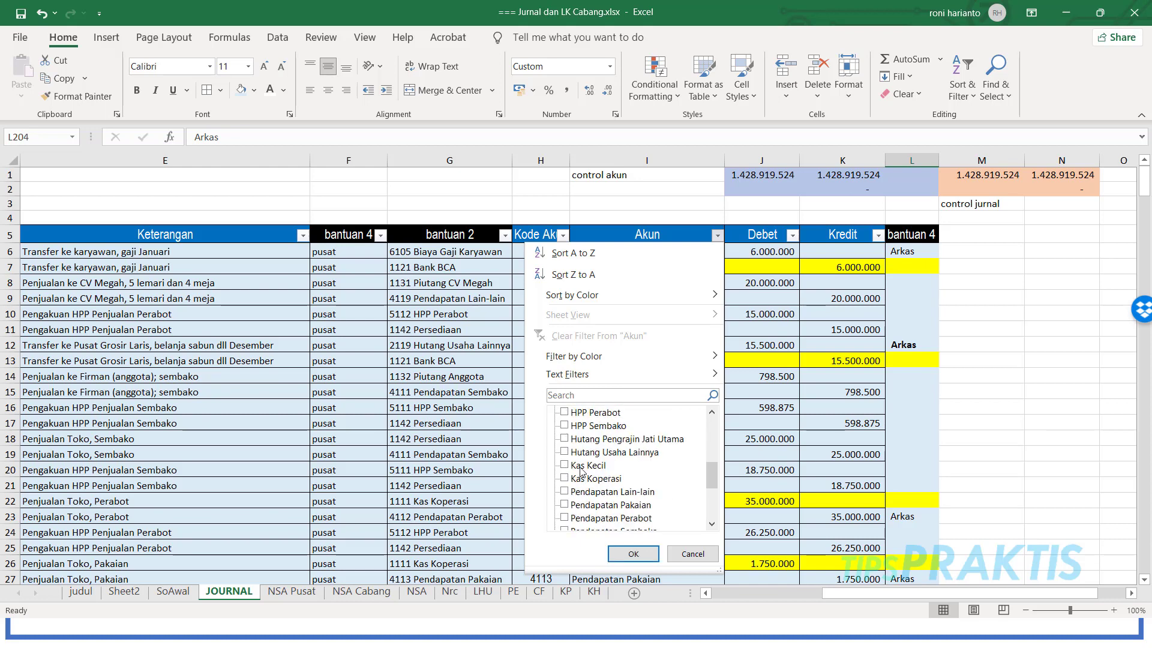
click(580, 478)
click(633, 553)
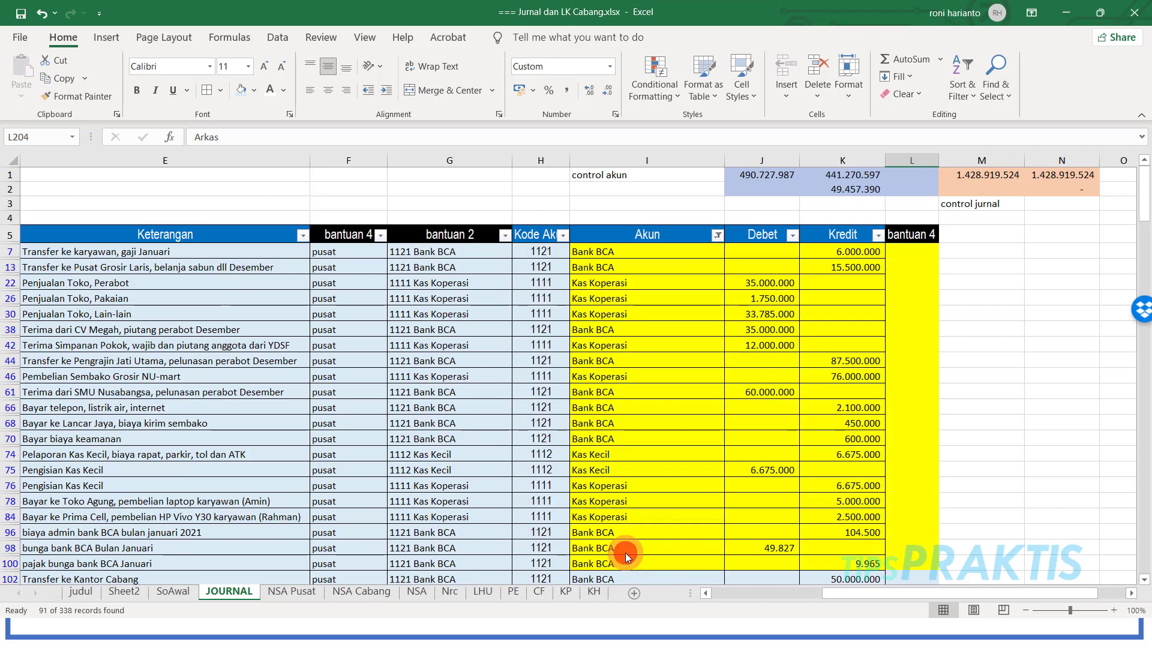
Step: Fill the visible cash and bank rows from 102 to 168 in columns I to L with yellow
scroll(634, 359, down, 4)
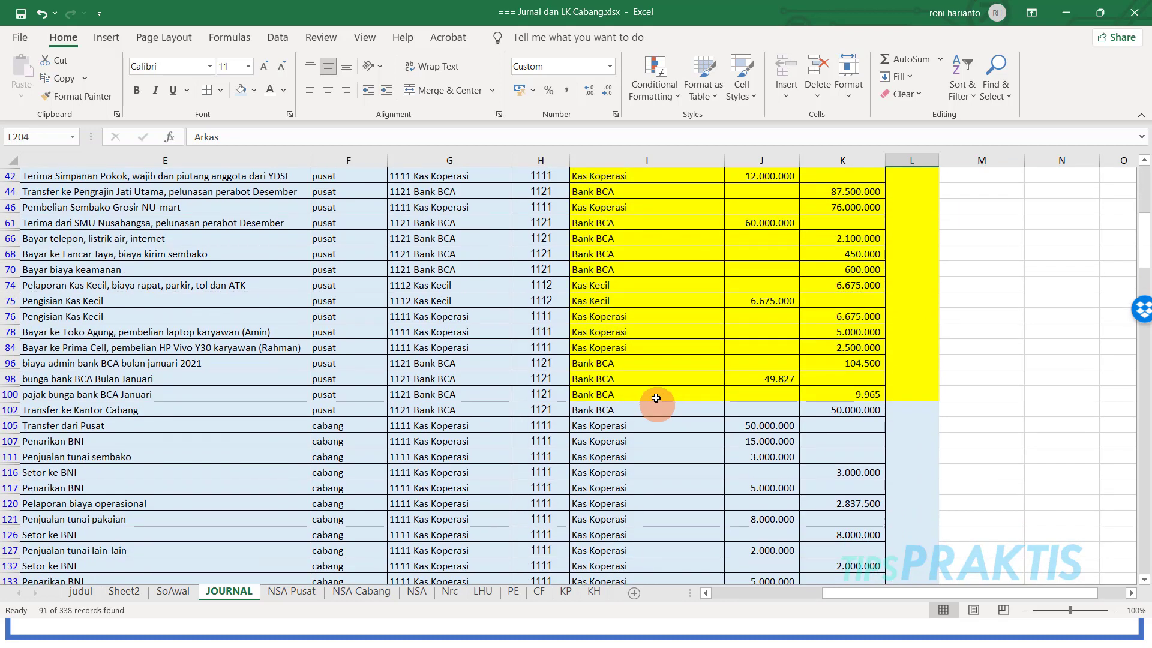
drag(652, 403, 894, 499)
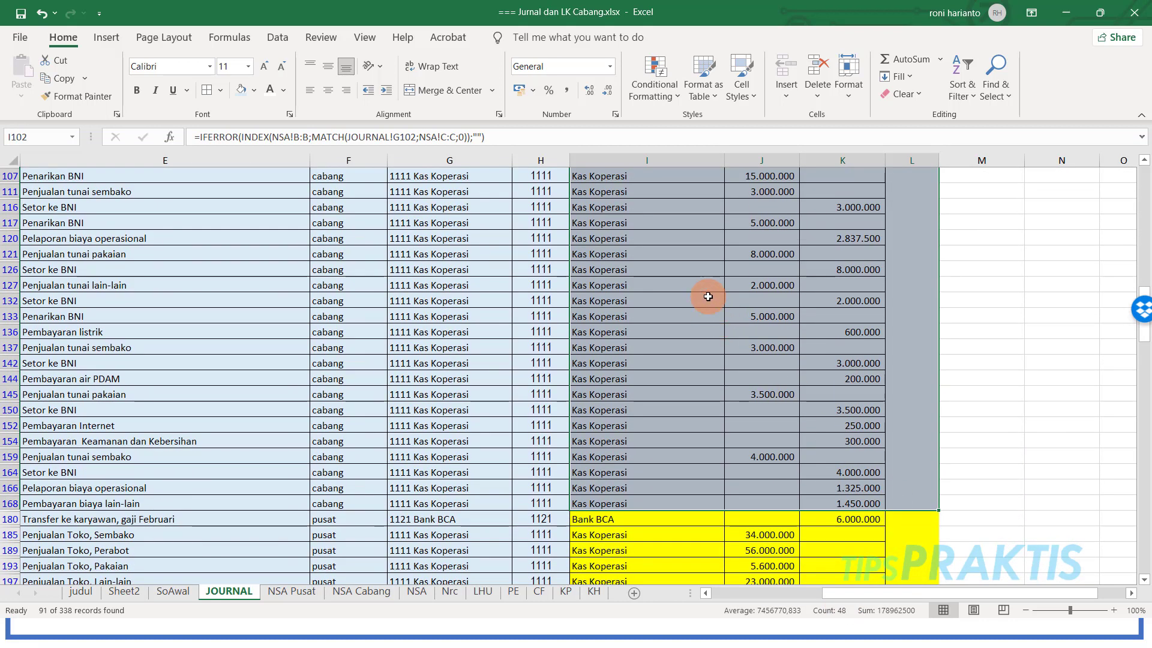
click(256, 90)
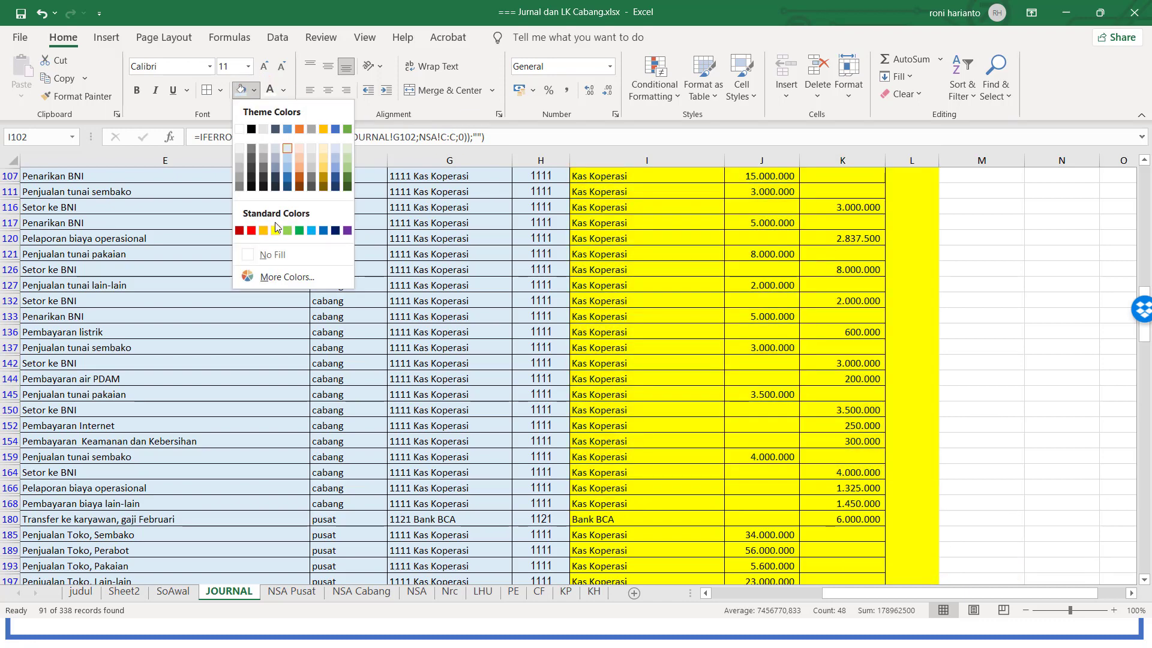
click(276, 232)
scroll(630, 354, up, 5)
scroll(632, 360, down, 6)
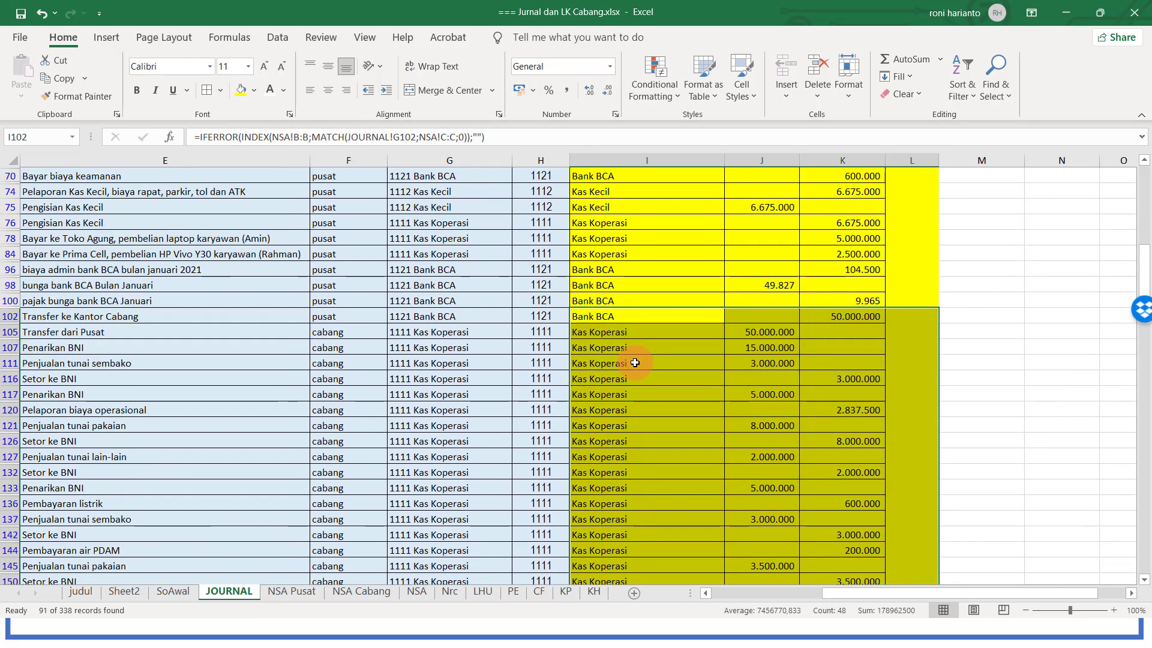
Step: Fill the visible cabang Kas Koperasi rows from 290 to 343 in columns I to L with yellow
scroll(635, 362, down, 8)
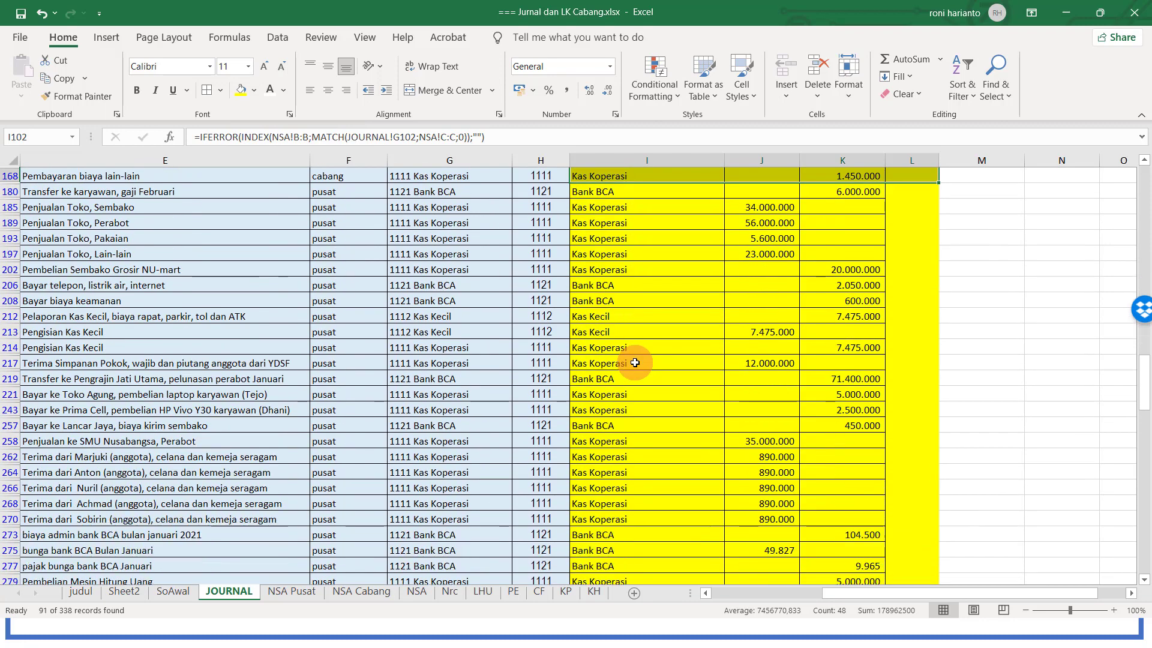
scroll(635, 362, down, 9)
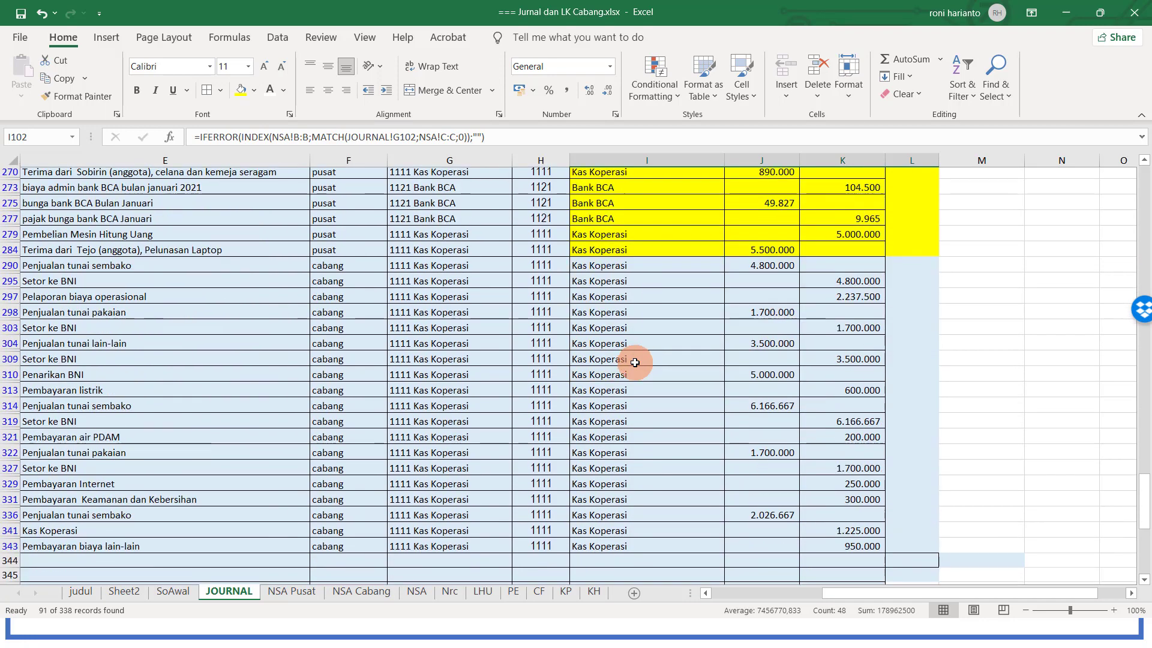
scroll(635, 362, up, 3)
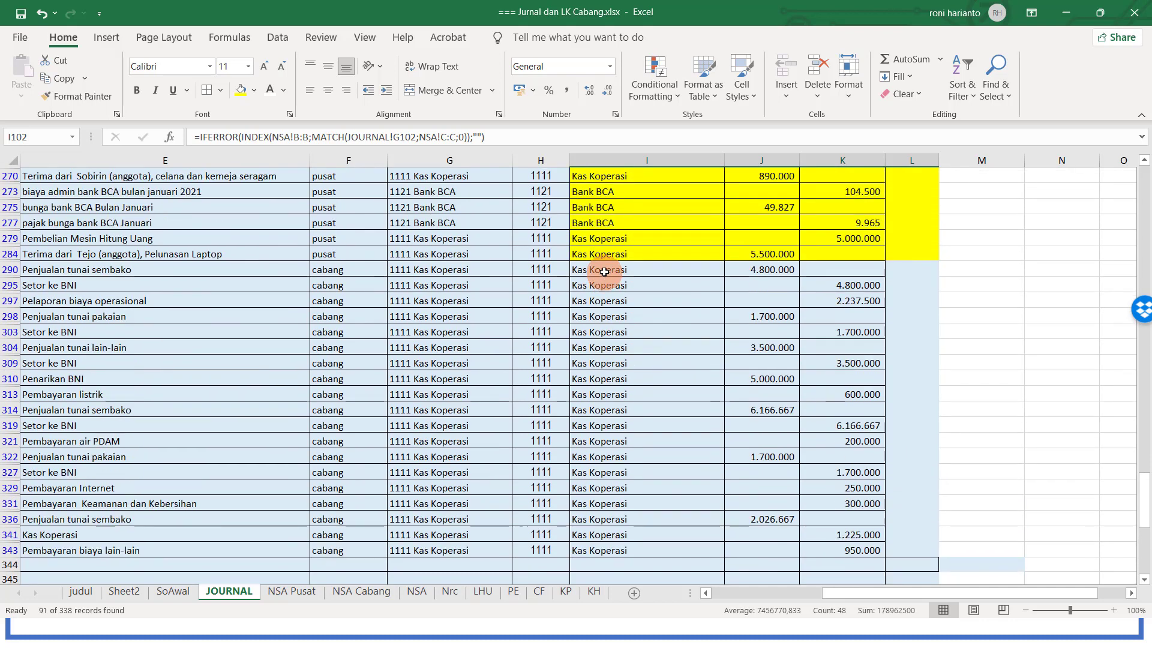
drag(605, 272, 908, 550)
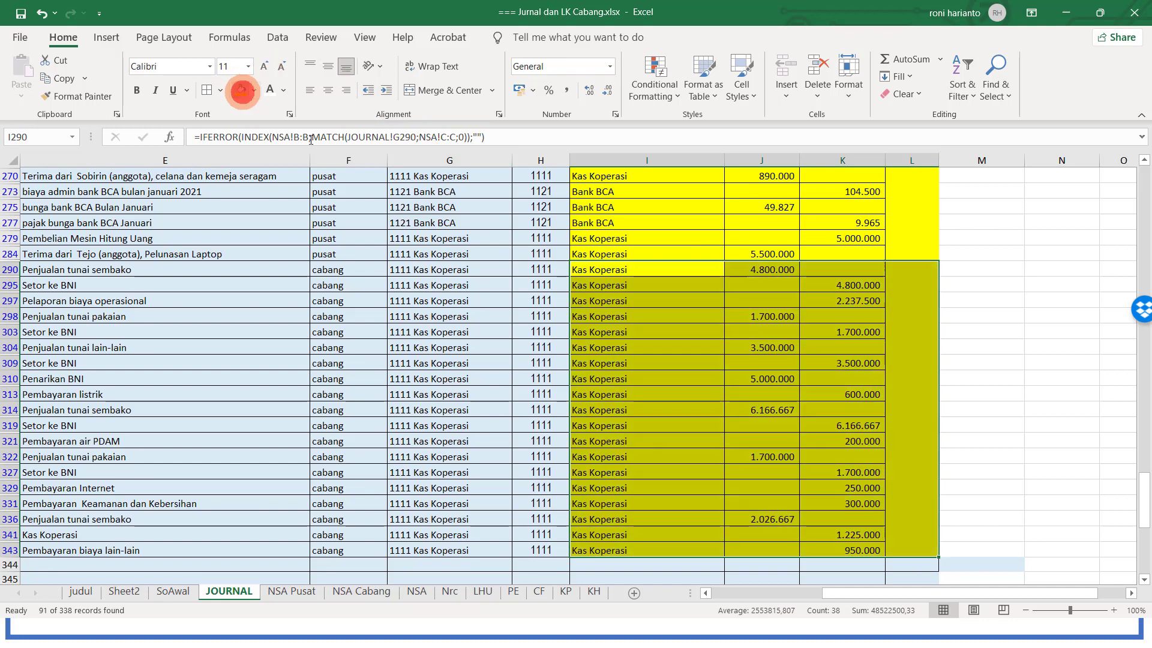
Step: Fill blank cell M341 down over the stray blue cell M344, and extend L344's formatting down to L350
click(999, 534)
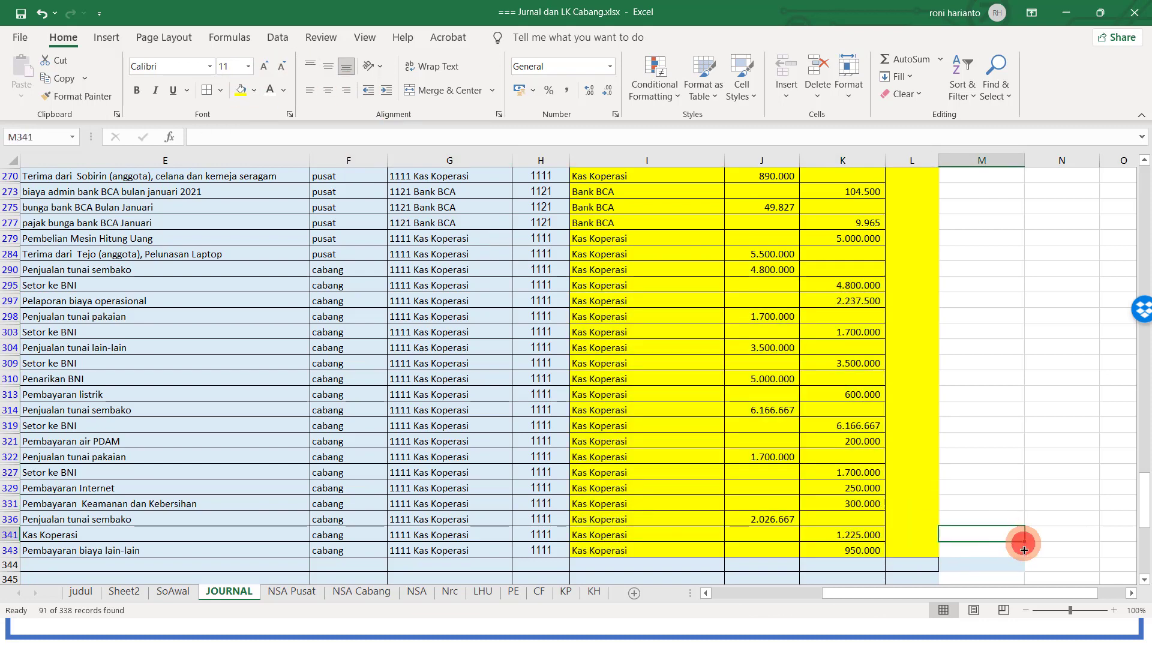
drag(1024, 549, 1010, 456)
click(1004, 453)
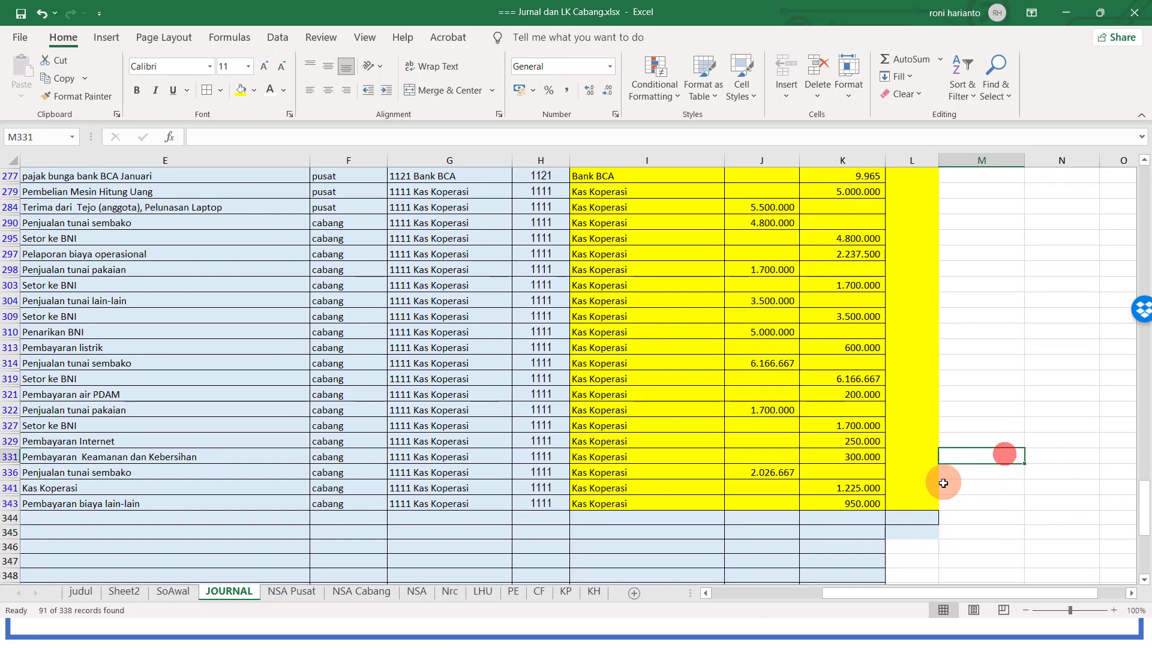
scroll(943, 482, down, 1)
click(915, 465)
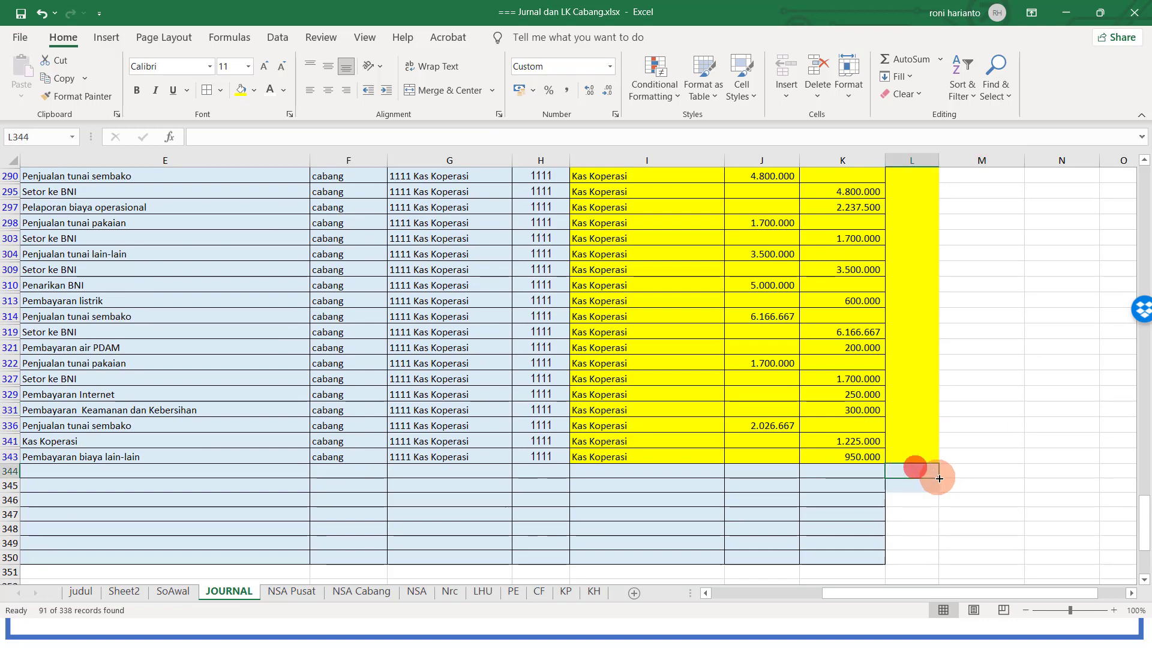
drag(938, 478, 940, 567)
click(960, 398)
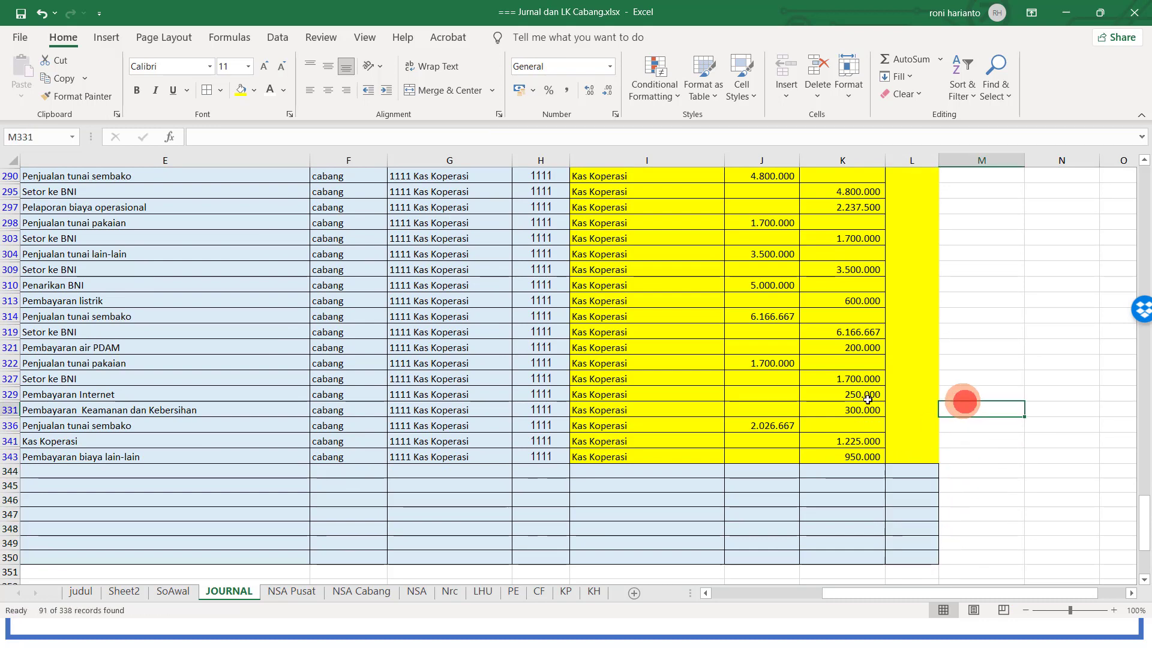
Step: Review the yellow cash and bank rows of the filtered JOURNAL back up toward the first entries
click(757, 373)
scroll(757, 371, up, 4)
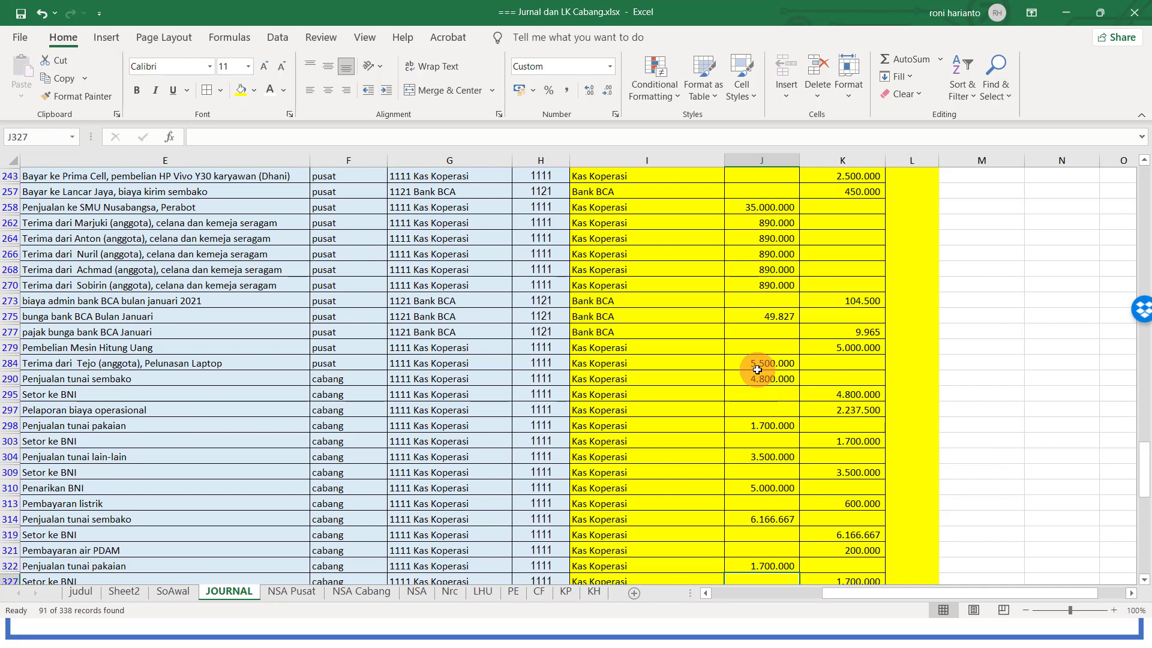
scroll(757, 369, up, 7)
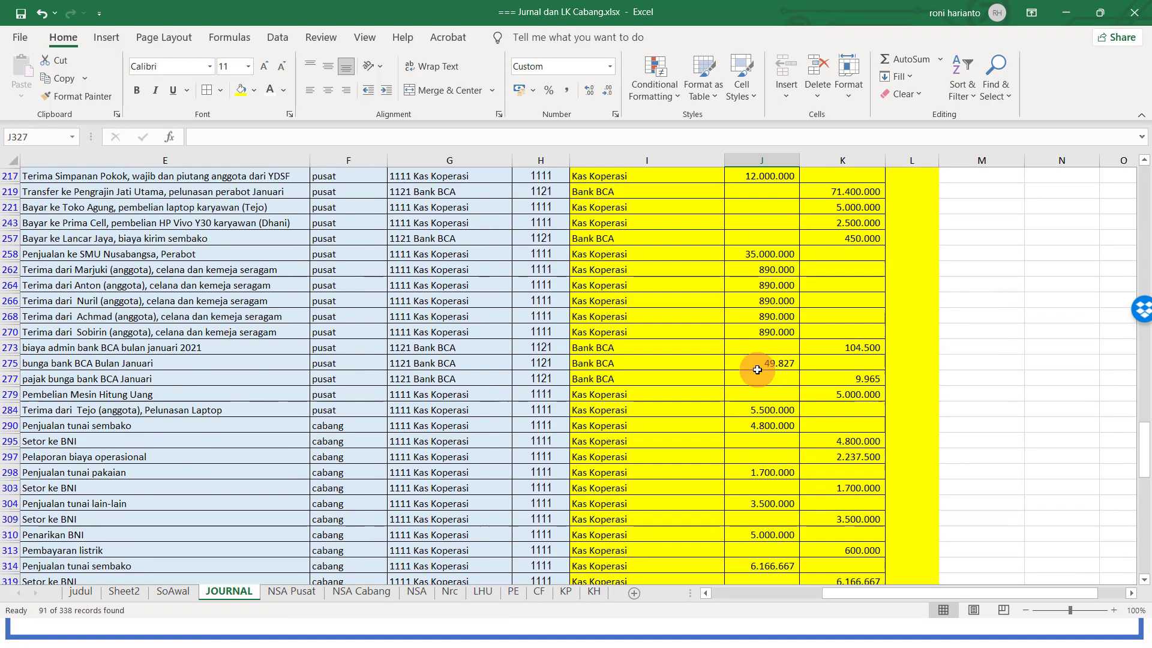
scroll(757, 369, up, 10)
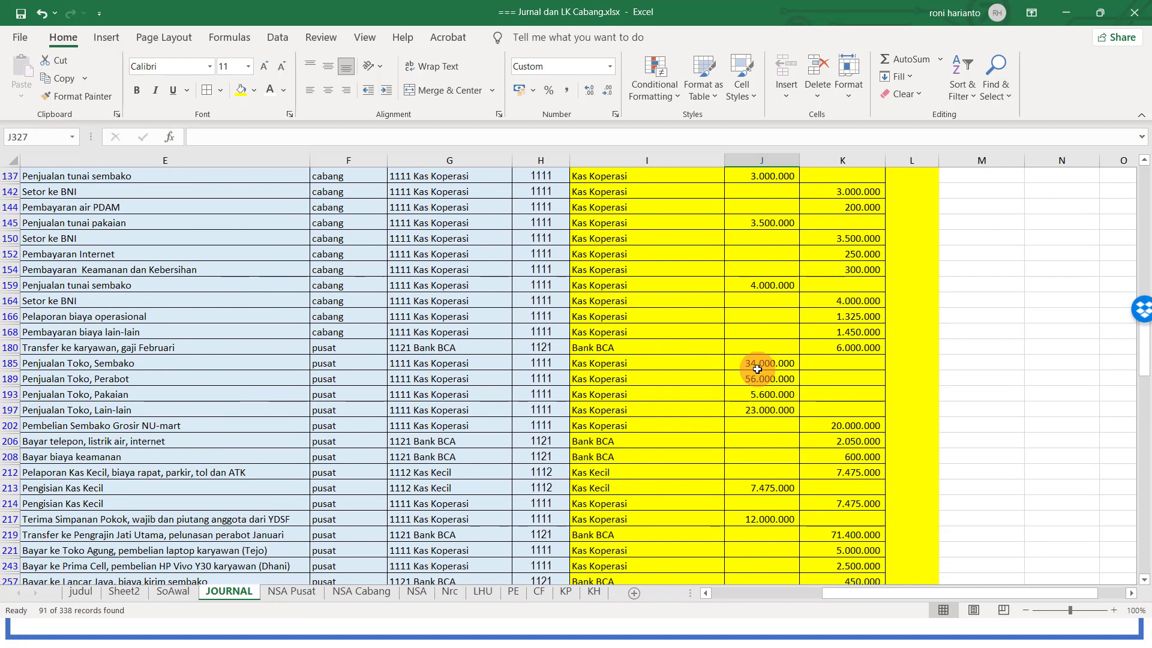
scroll(758, 368, up, 5)
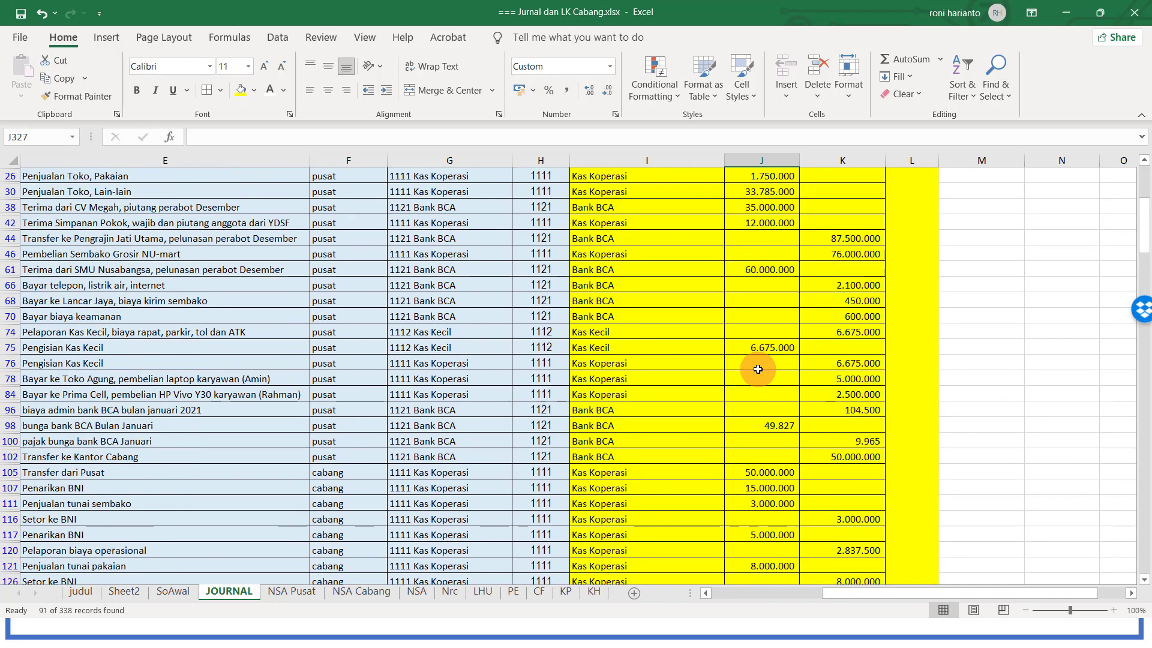